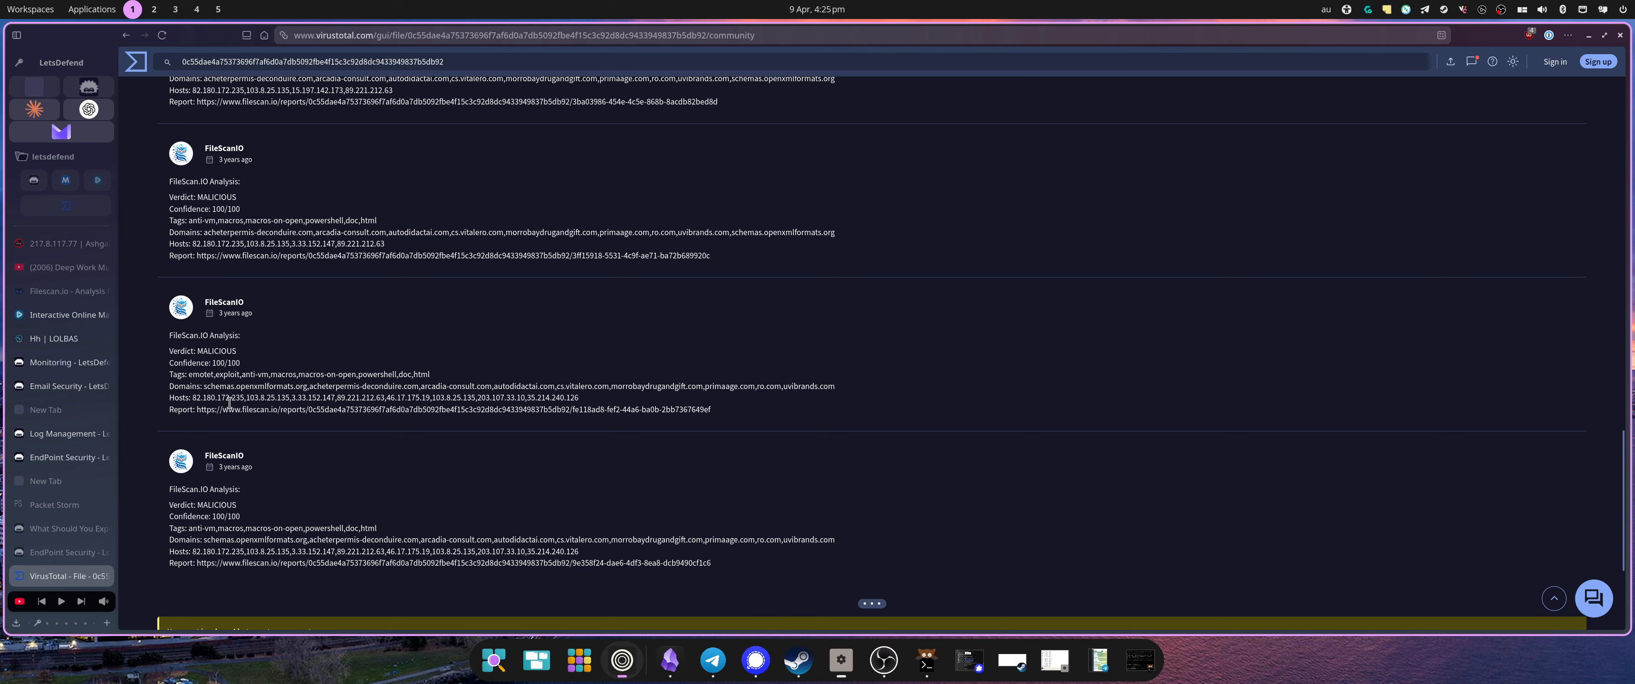
Check the hosts listed in the FileScanIO community comment and open the hybrid-analysis.com report link from the top comment in a new tab
triple_click(445, 395)
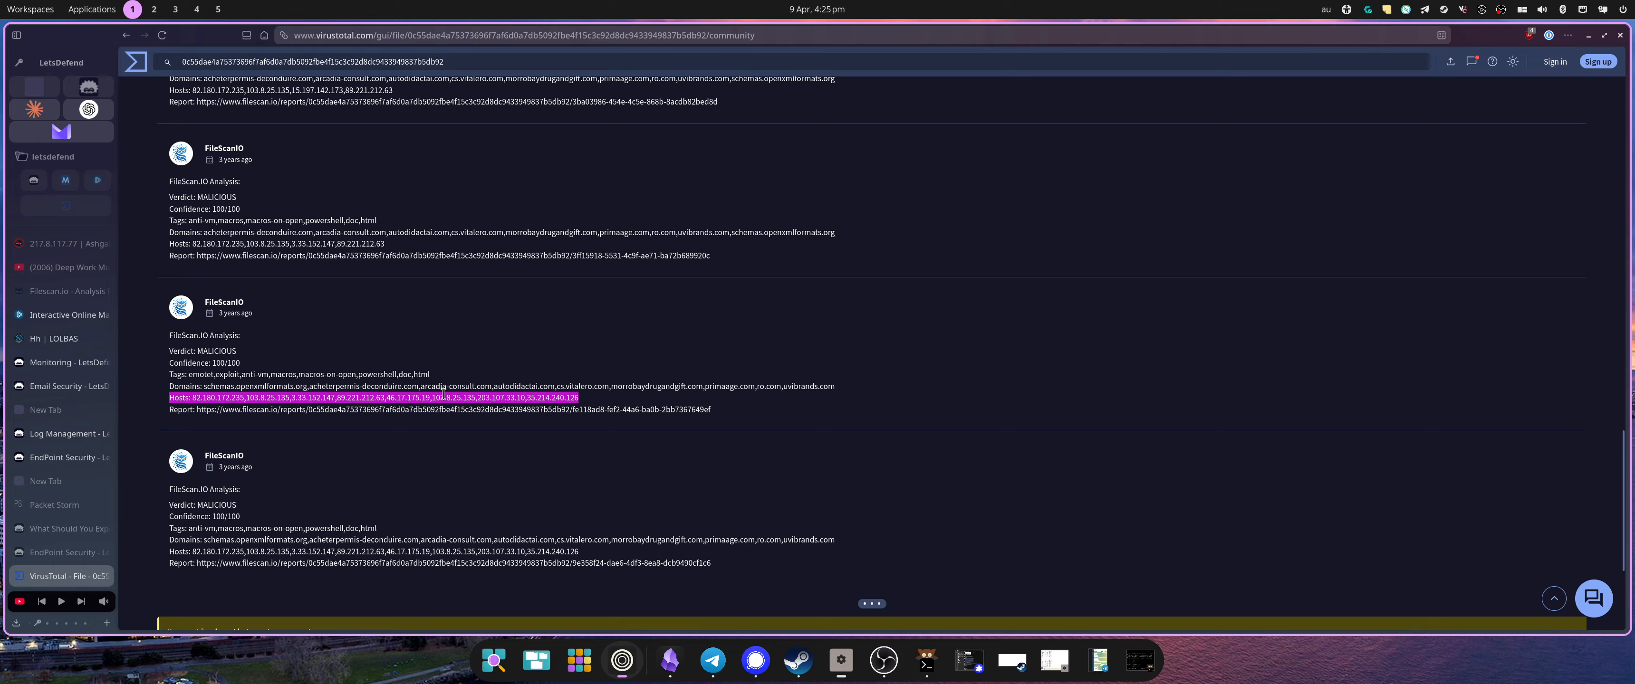
double_click(269, 397)
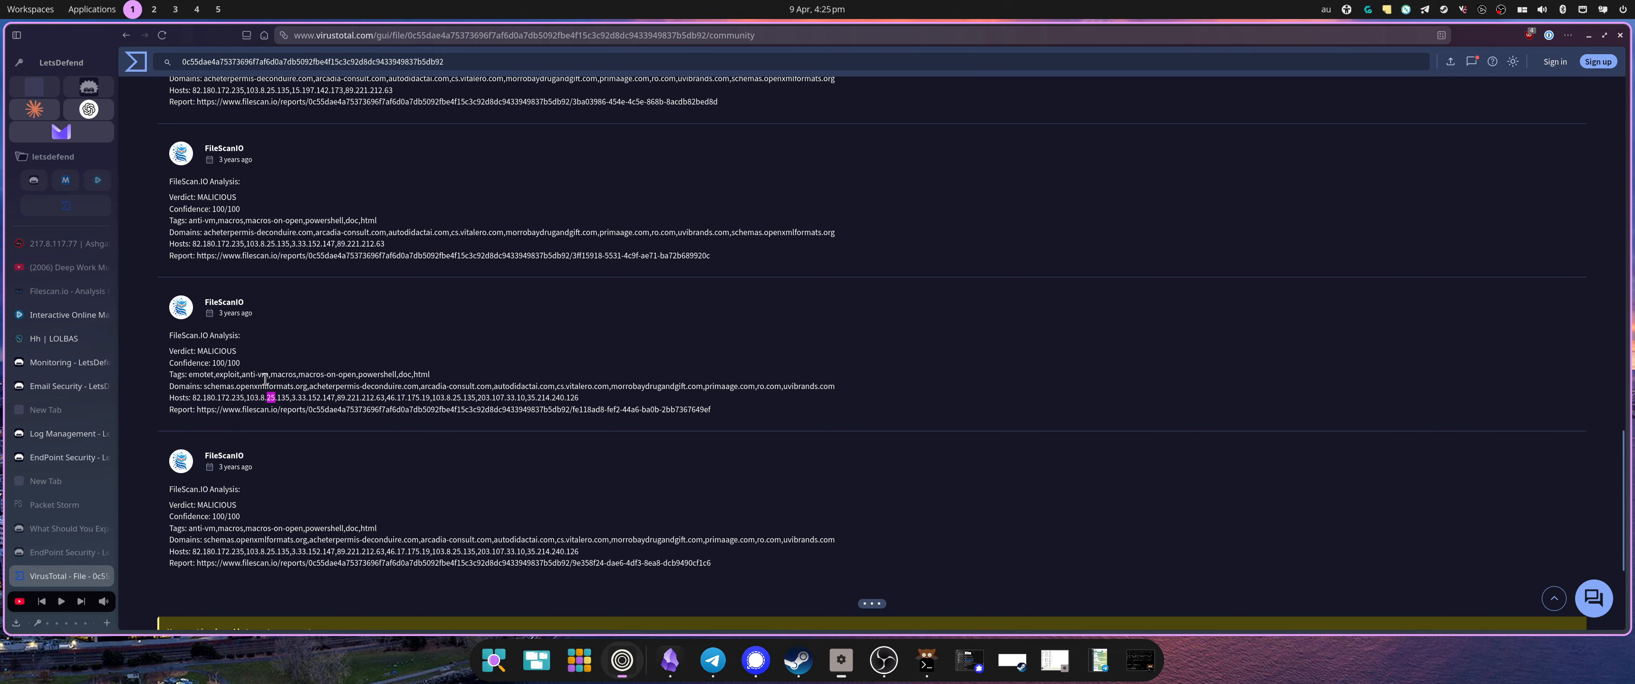
scroll(265, 378, up, 15)
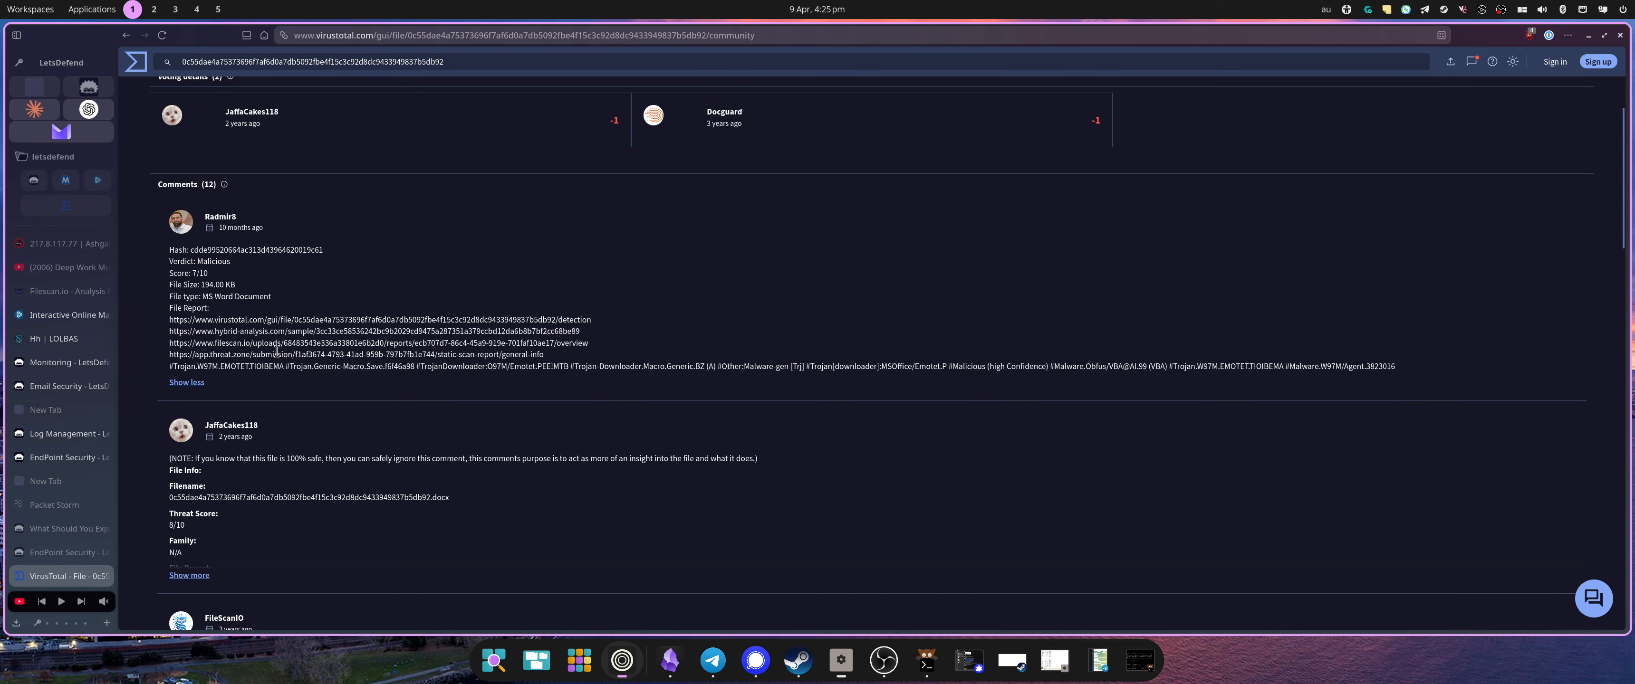
triple_click(242, 331)
right_click(241, 331)
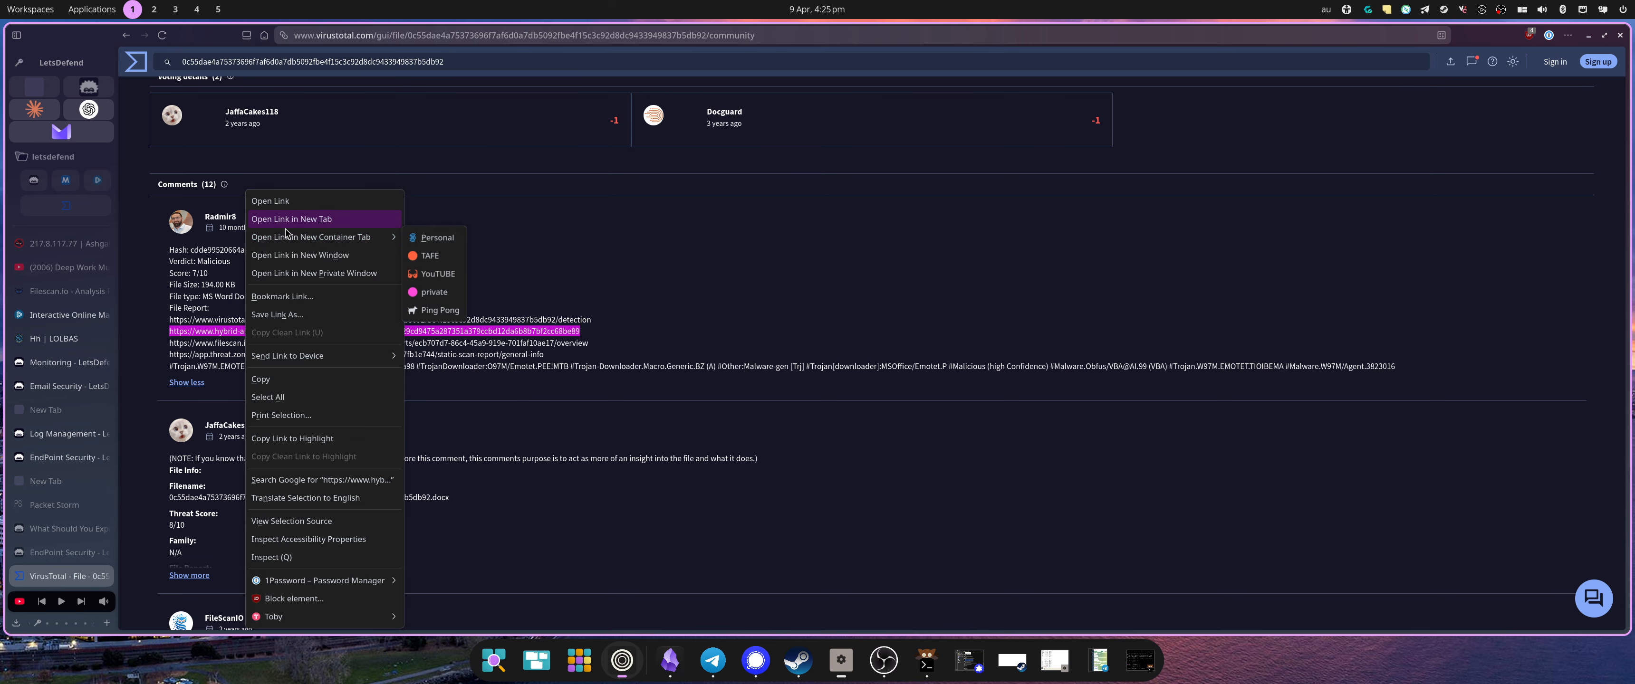
key(Escape)
Submit the 0c55dae4…db92.docx sample from temp_extract_dir to ANY.RUN as a public analysis on Windows 7 (32 bit)
click(64, 315)
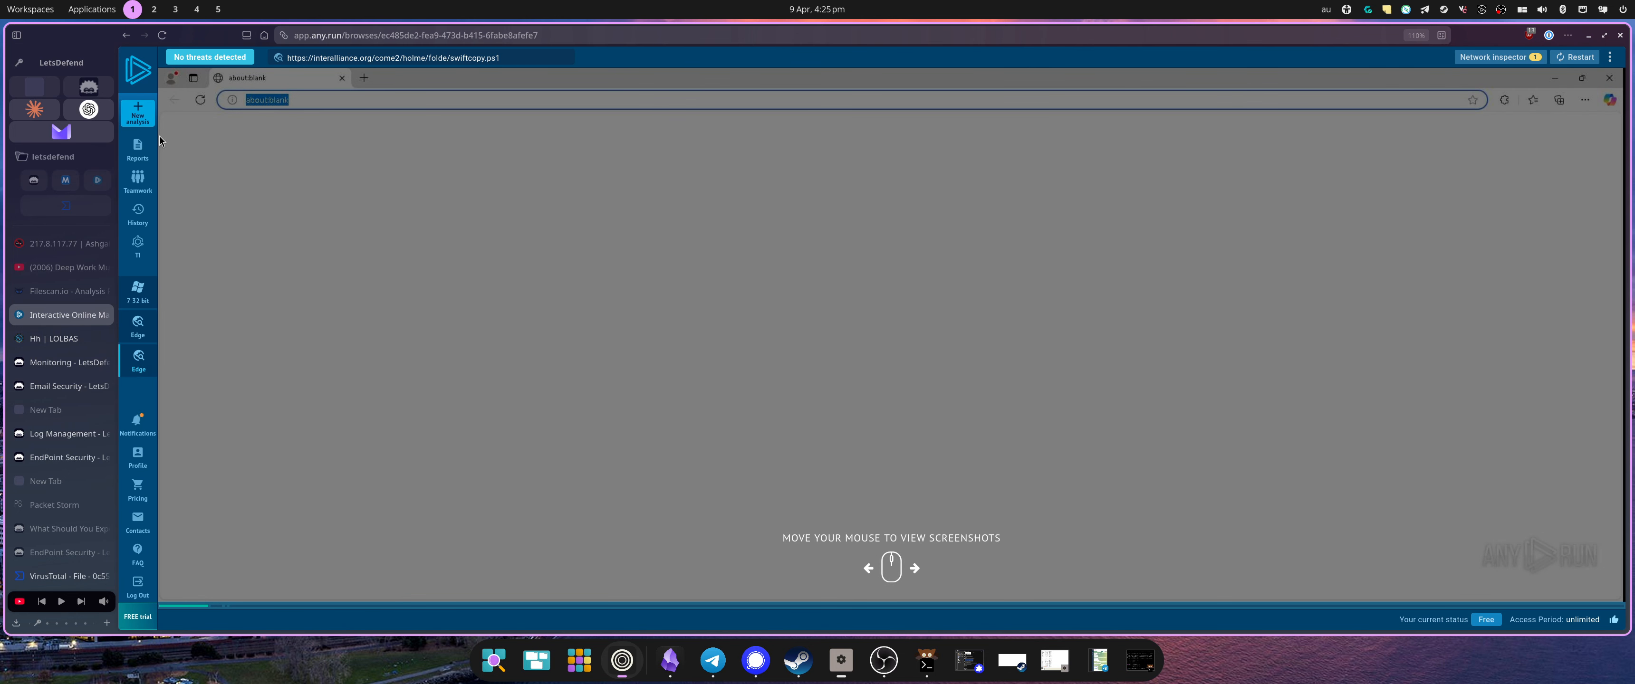
click(138, 113)
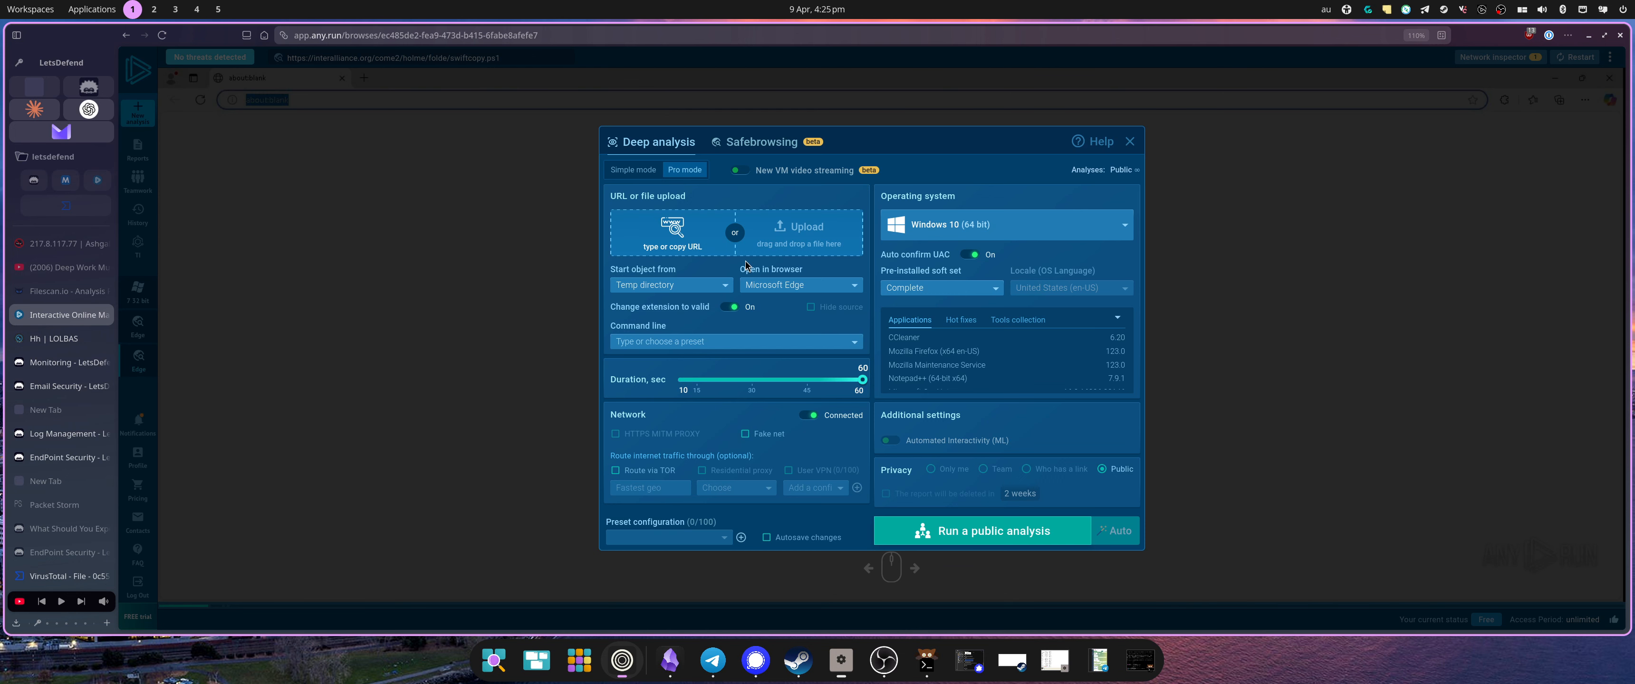
click(771, 244)
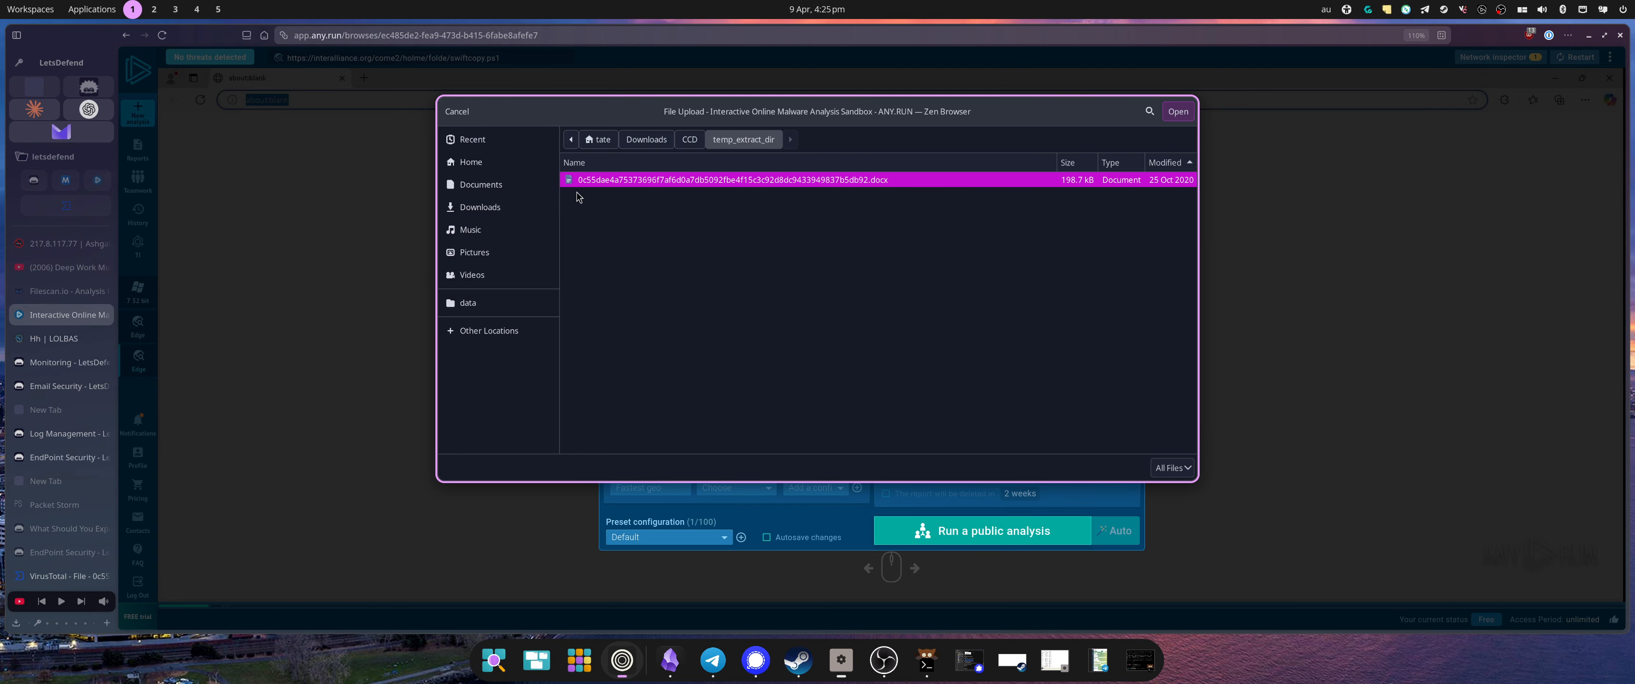
click(1170, 120)
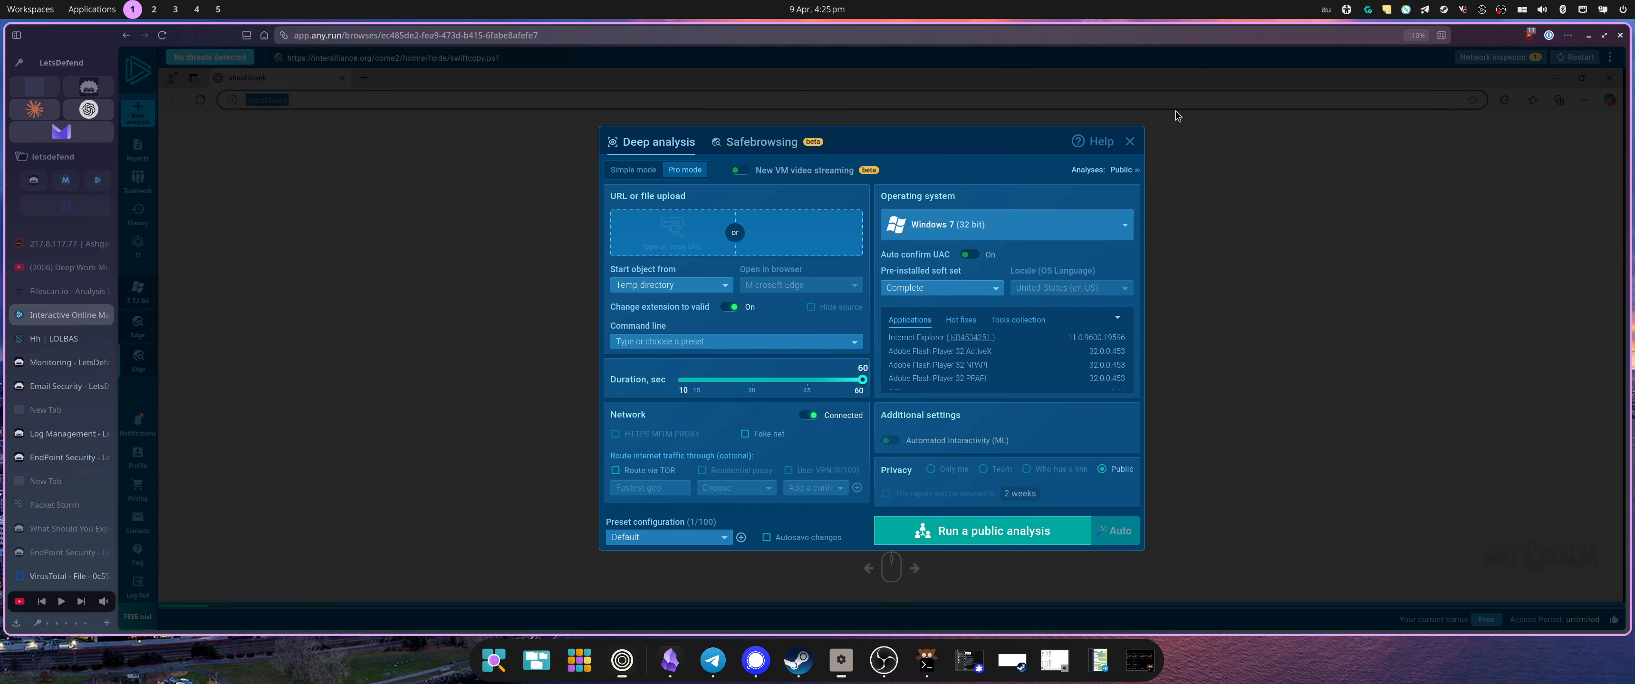
click(981, 539)
click(950, 383)
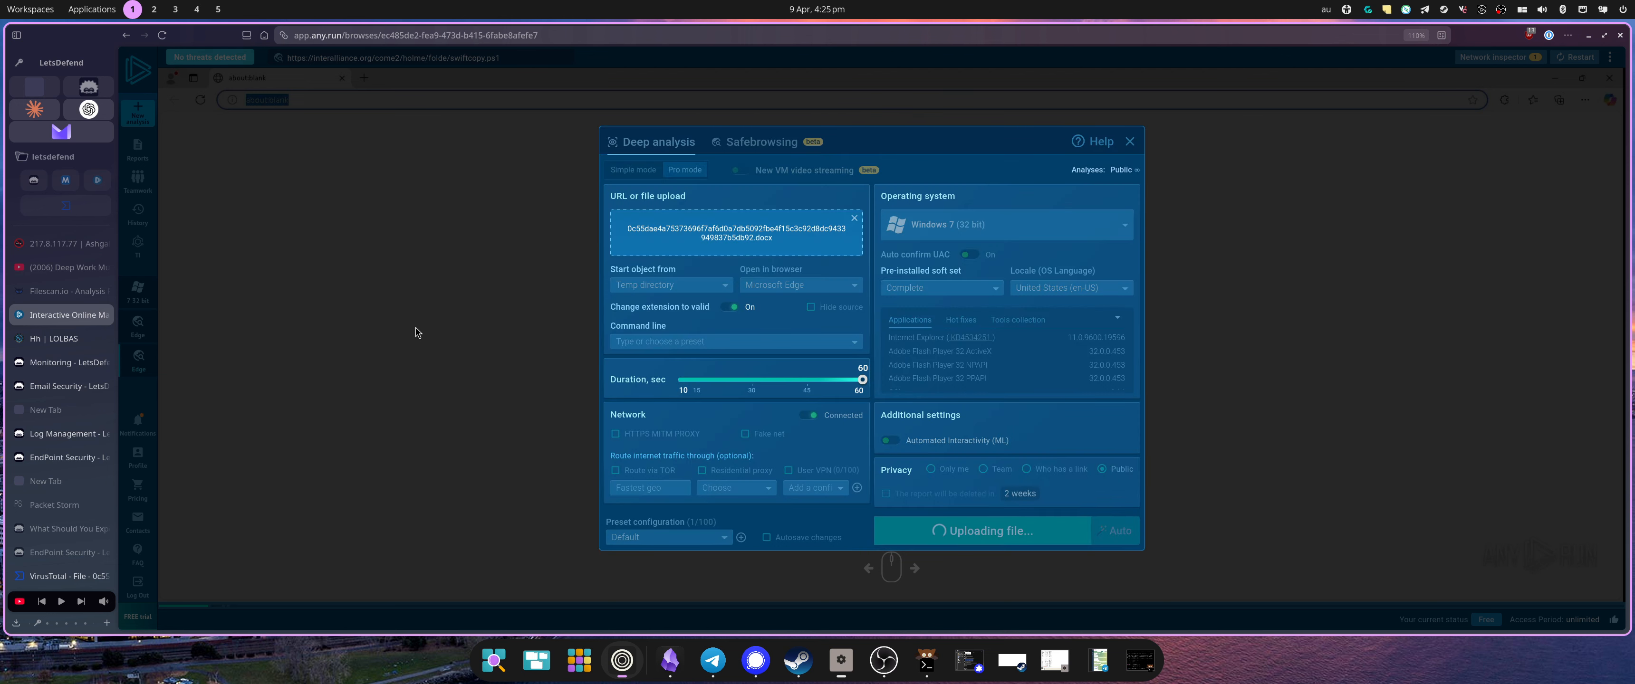
Examine the Hybrid Analysis report's overview, sandbox reports, relations, risk assessment and MITRE ATT&CK sections
scroll(57, 350, up, 5)
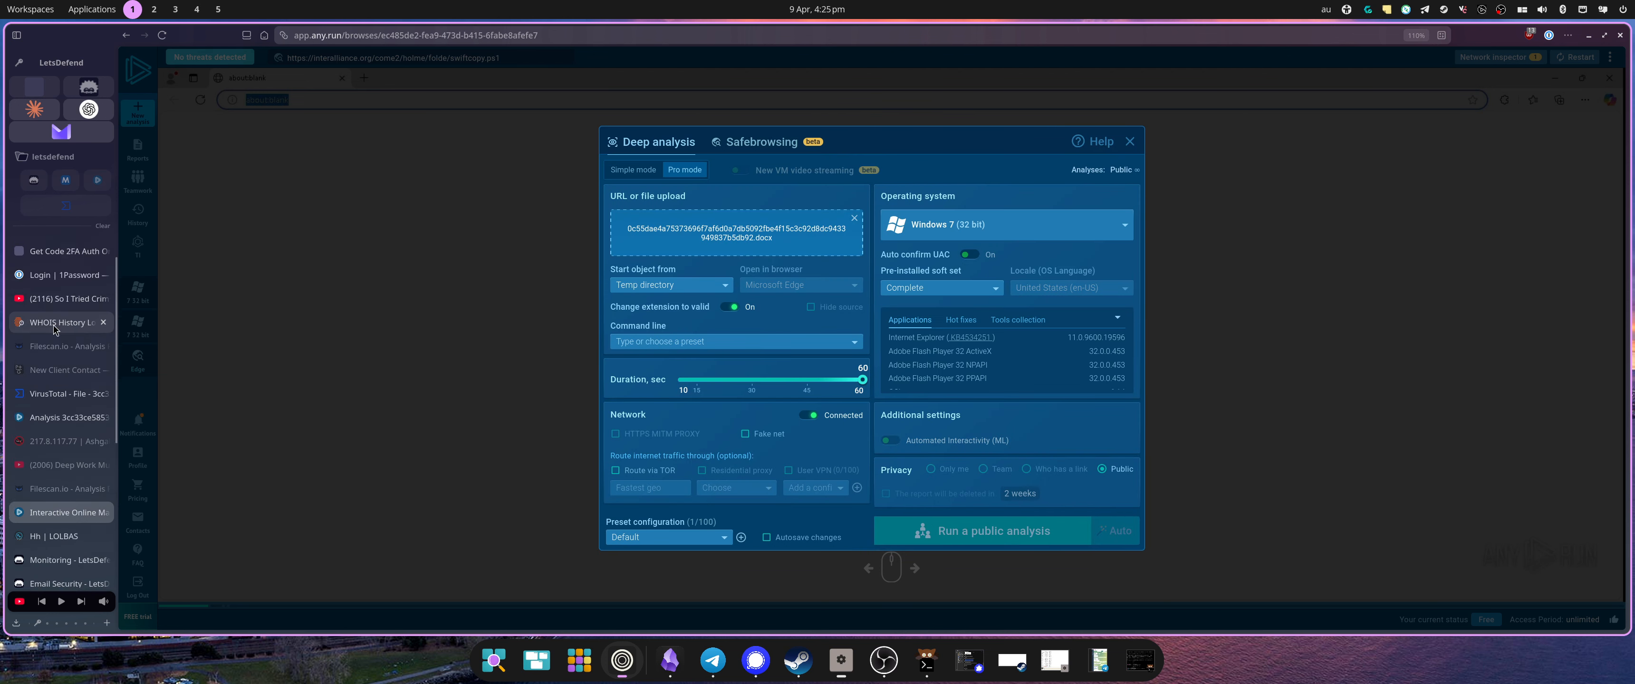
scroll(57, 356, down, 6)
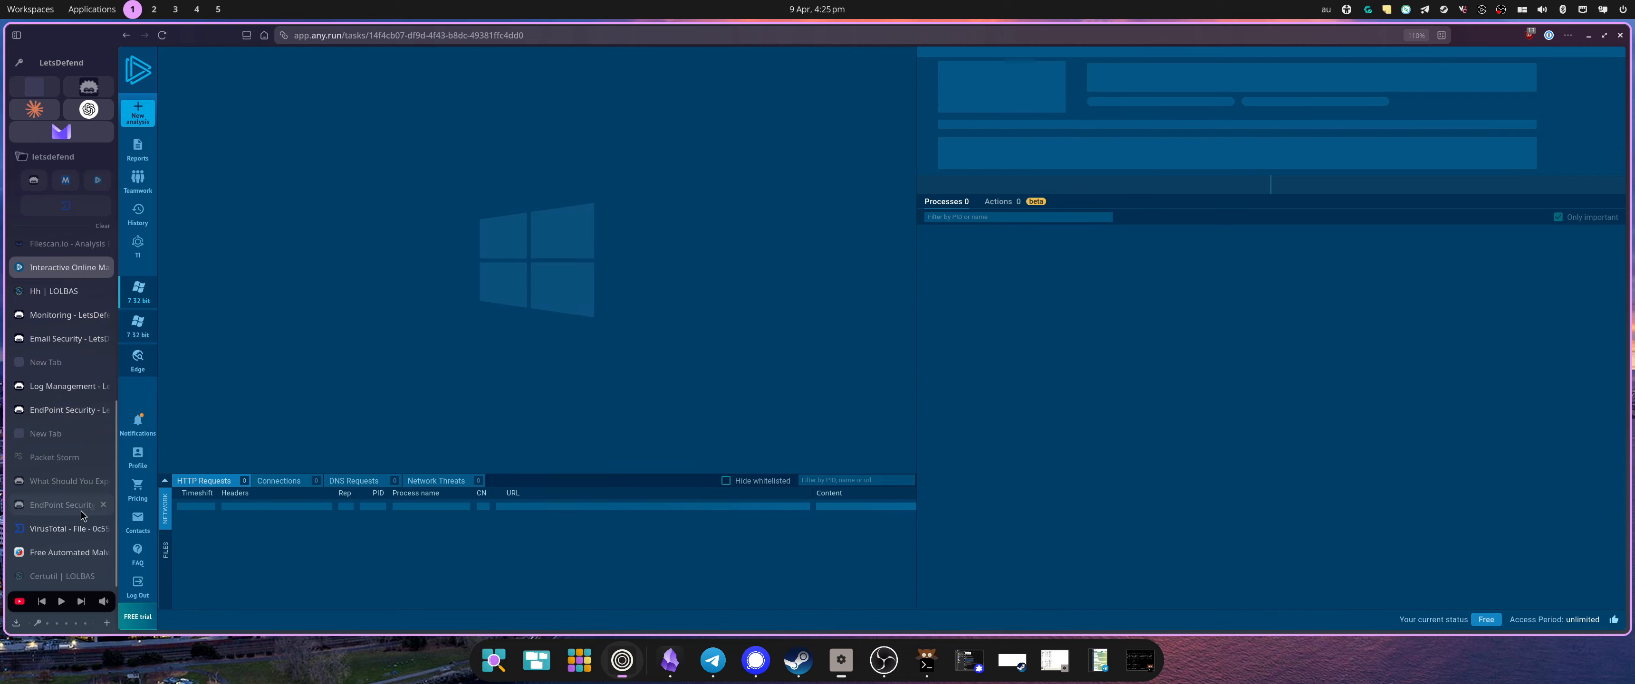
click(65, 553)
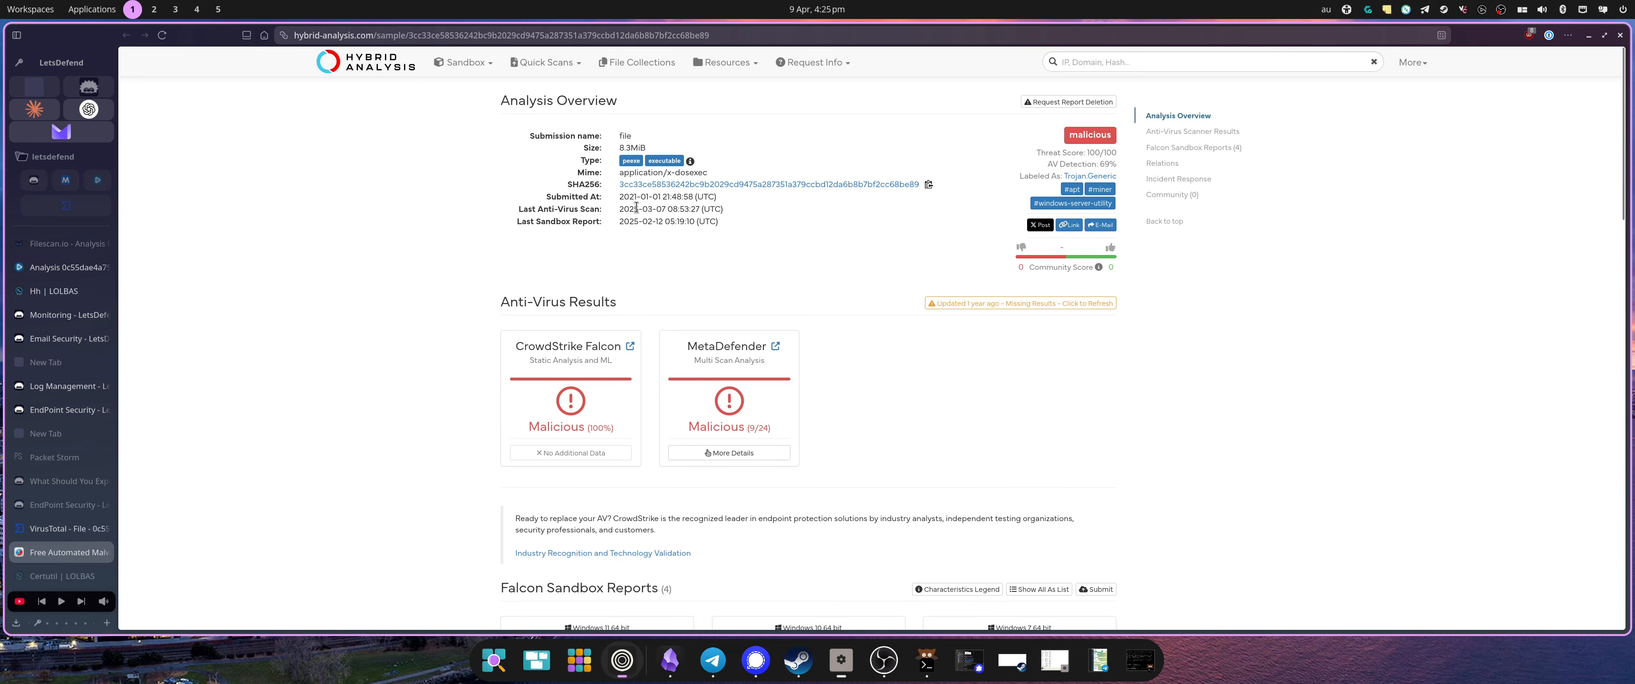
scroll(669, 203, down, 5)
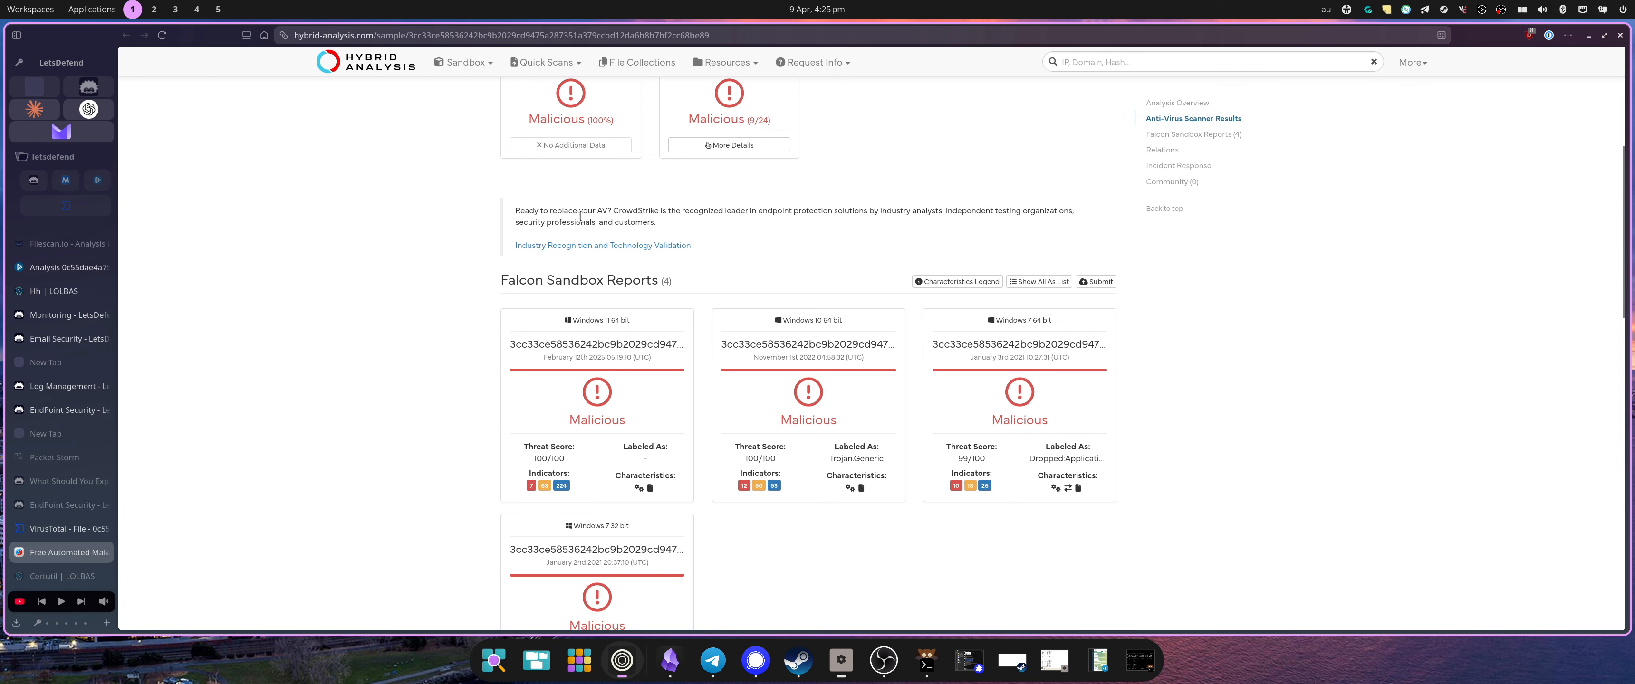
scroll(642, 284, down, 2)
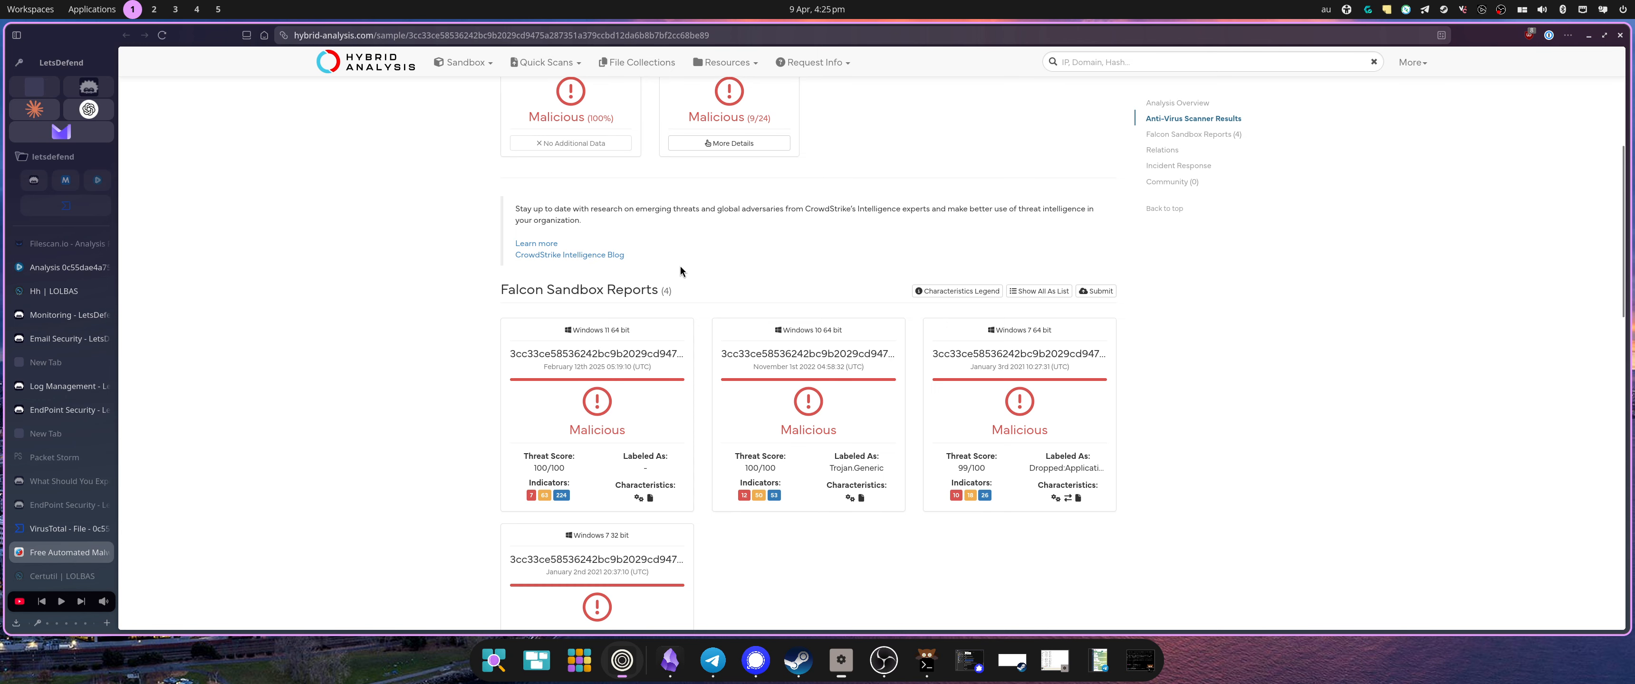
scroll(683, 273, down, 2)
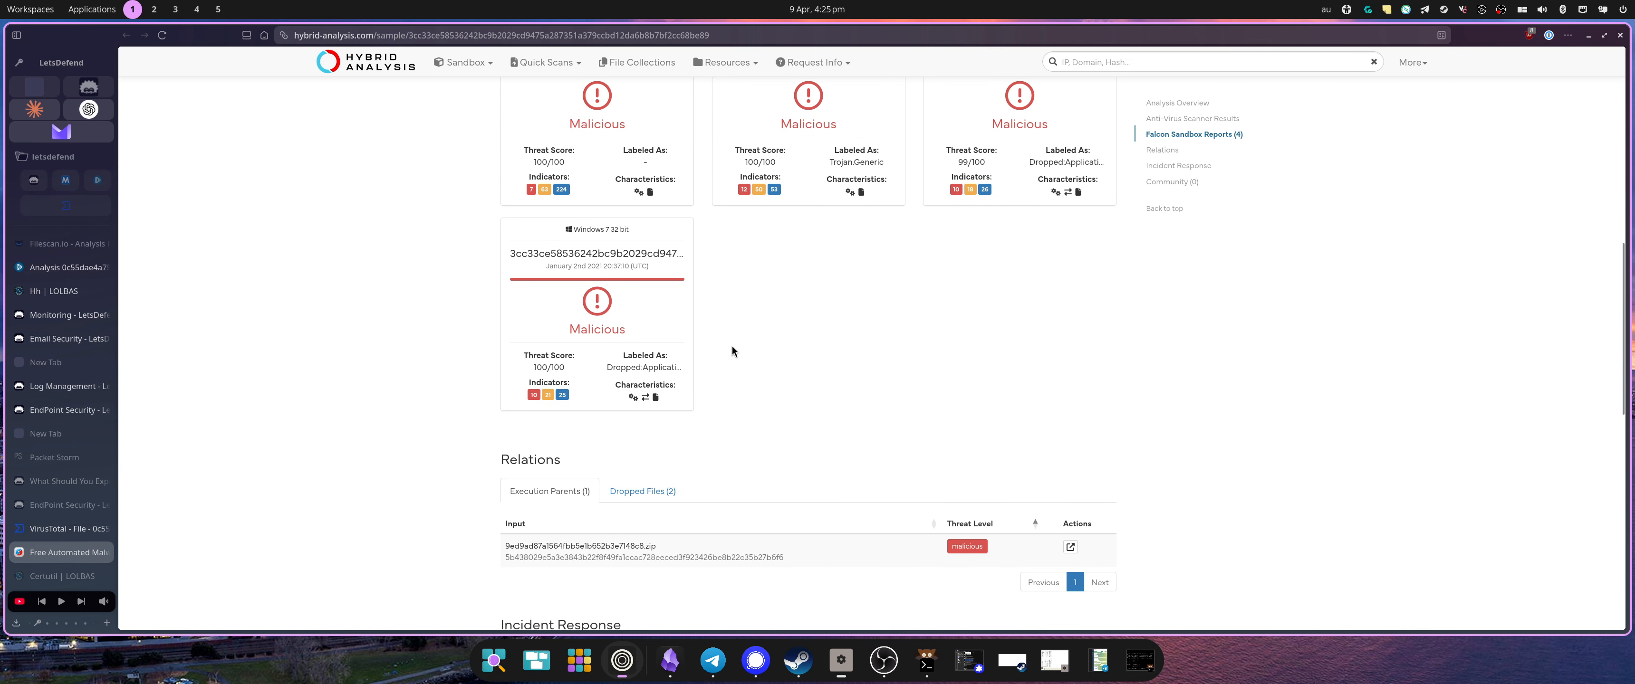
scroll(732, 346, down, 2)
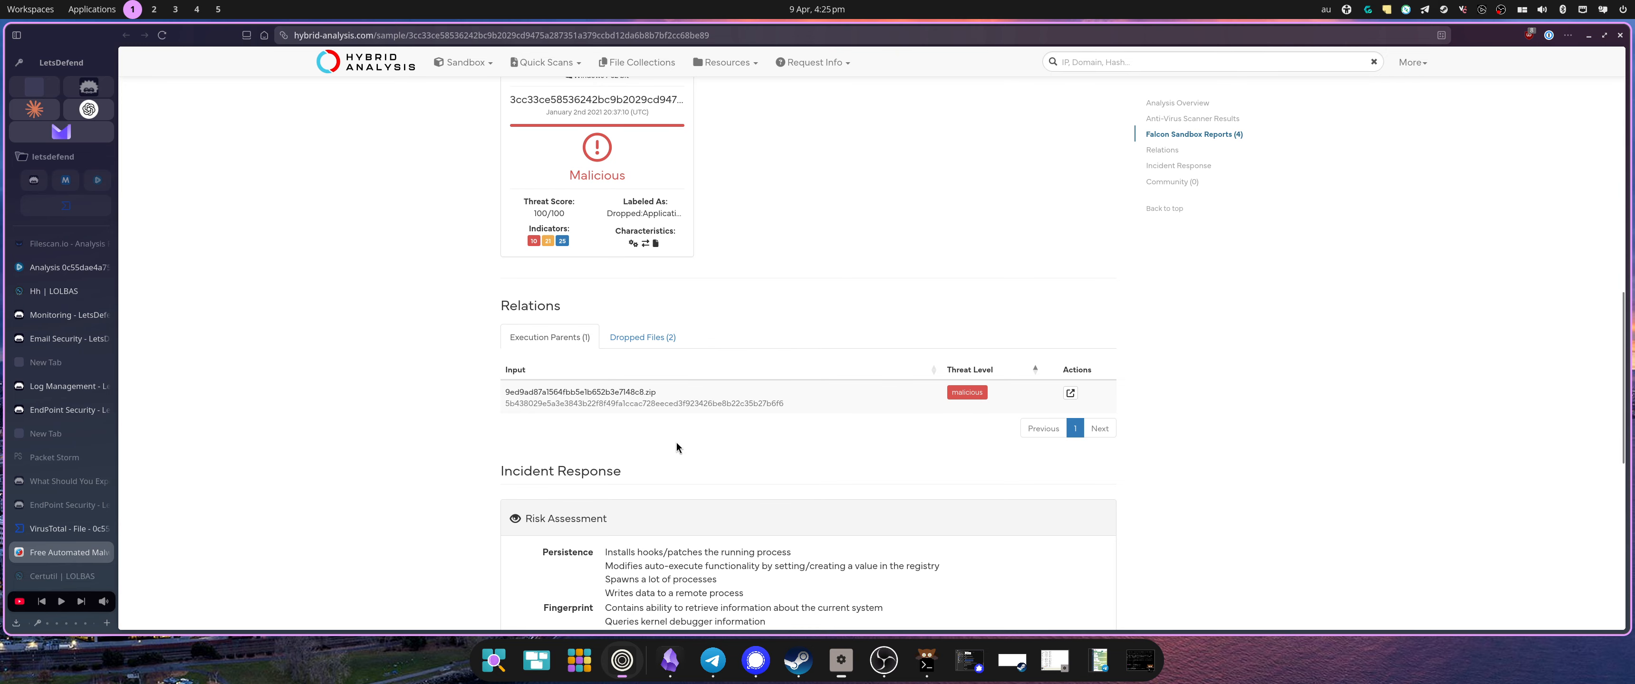
scroll(831, 229, down, 3)
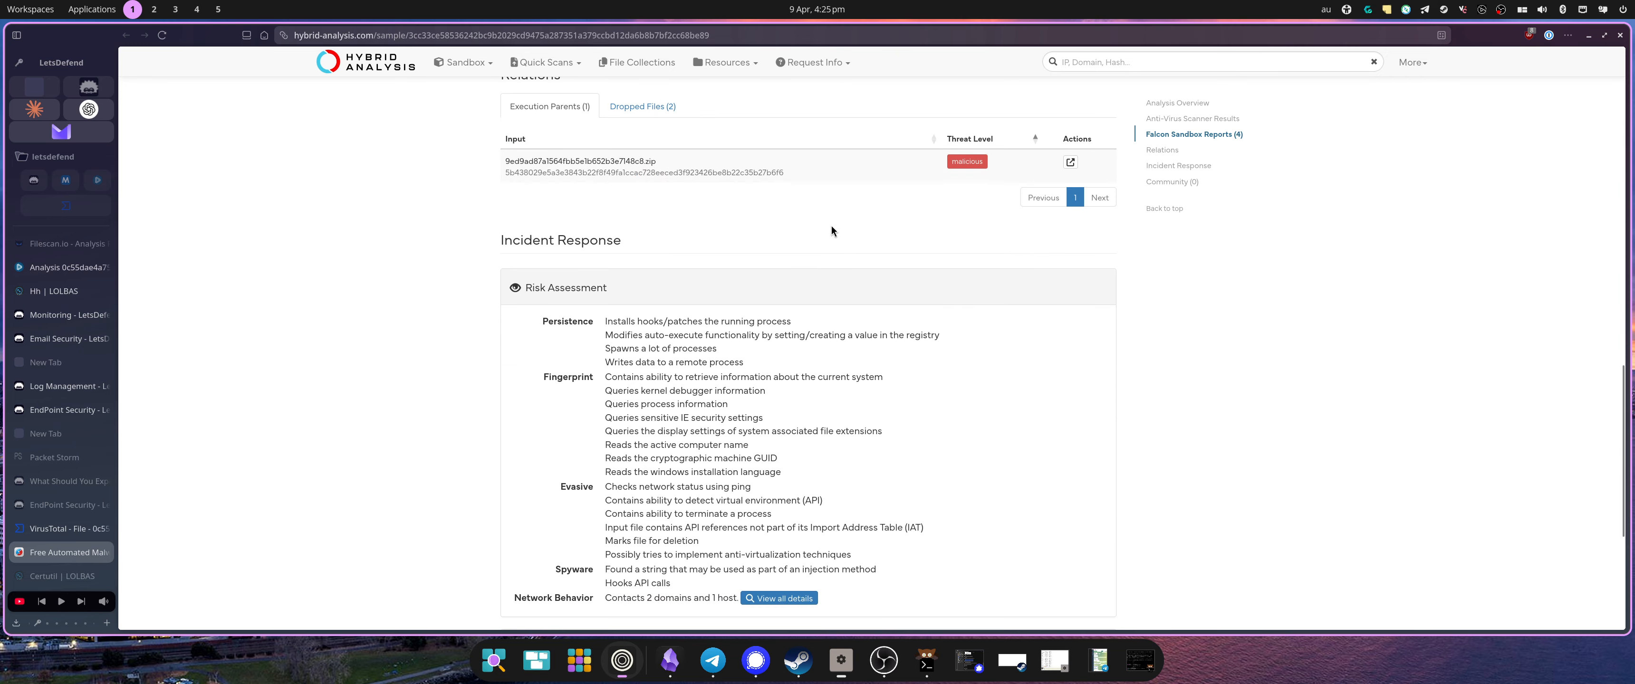
scroll(617, 382, down, 4)
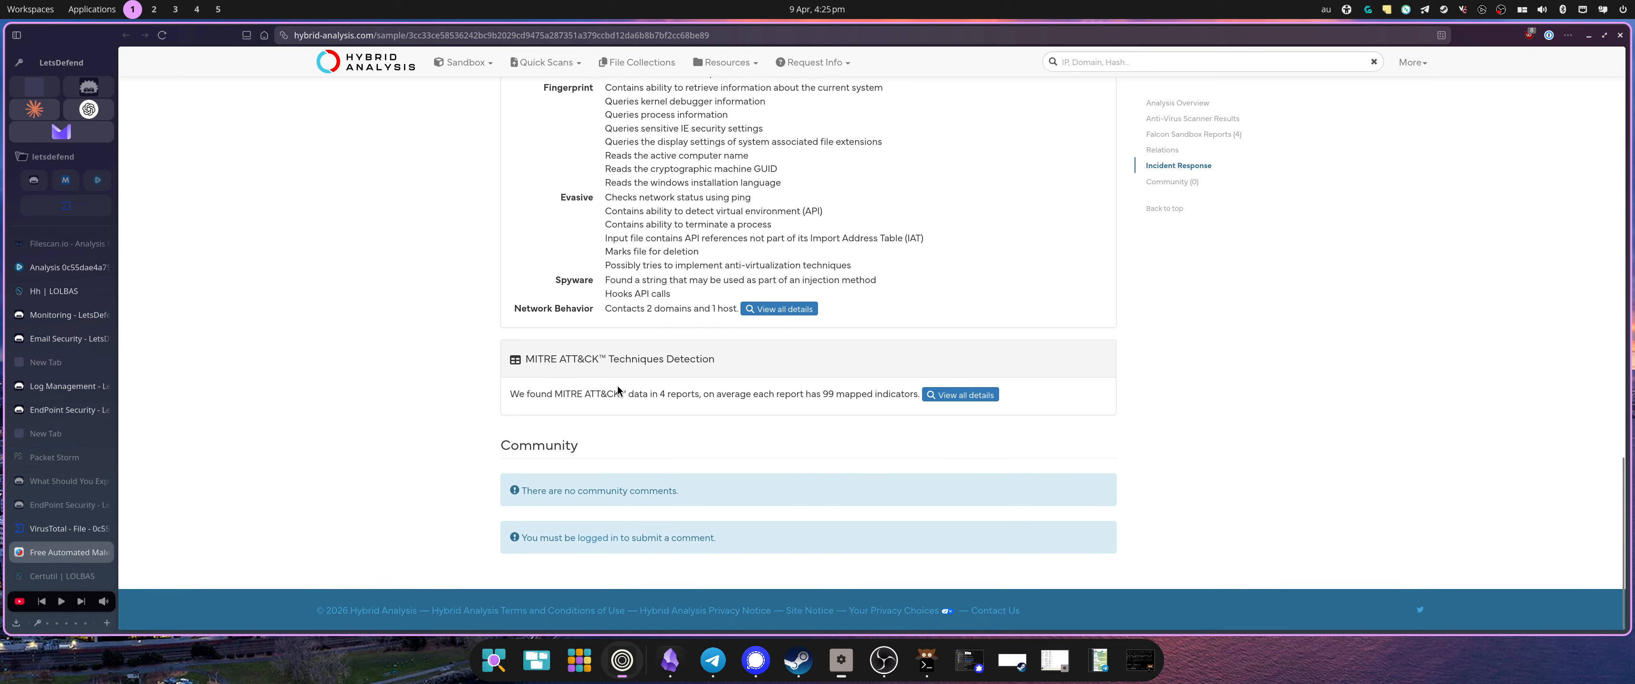
Open the network behavior details of the Hybrid Analysis report and copy the contacted host's IP address, 151.101.0.133
scroll(621, 385, up, 3)
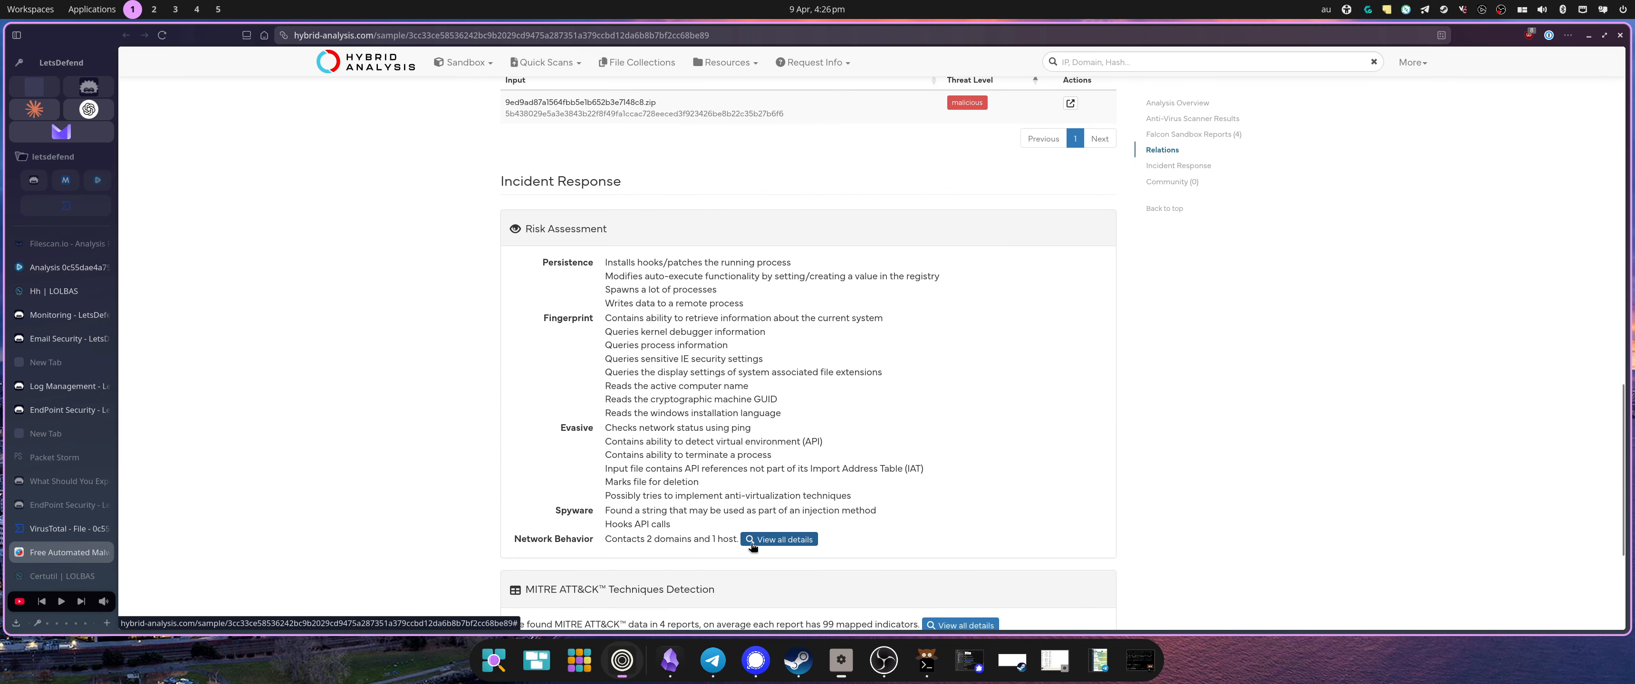
click(775, 541)
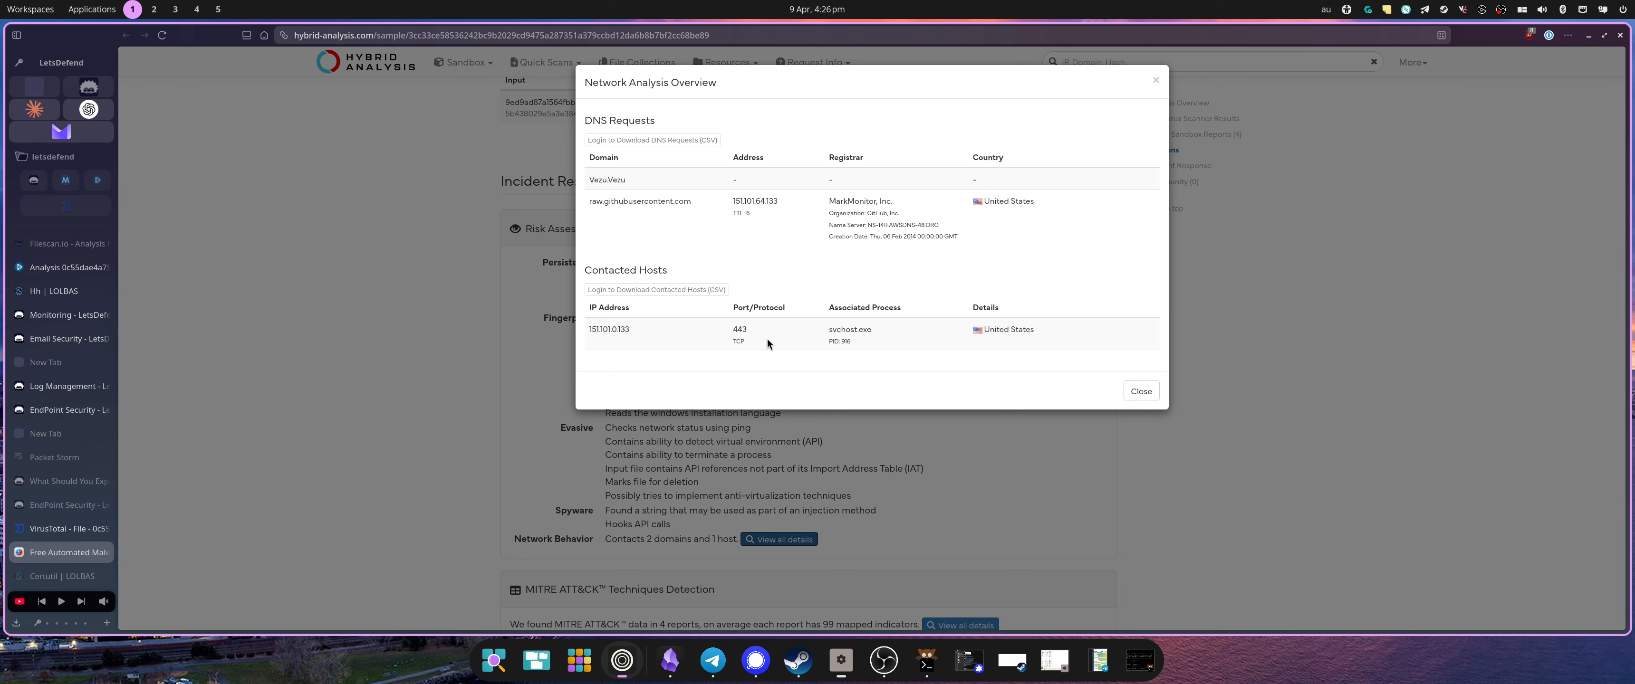
double_click(605, 330)
key(ctrl+c)
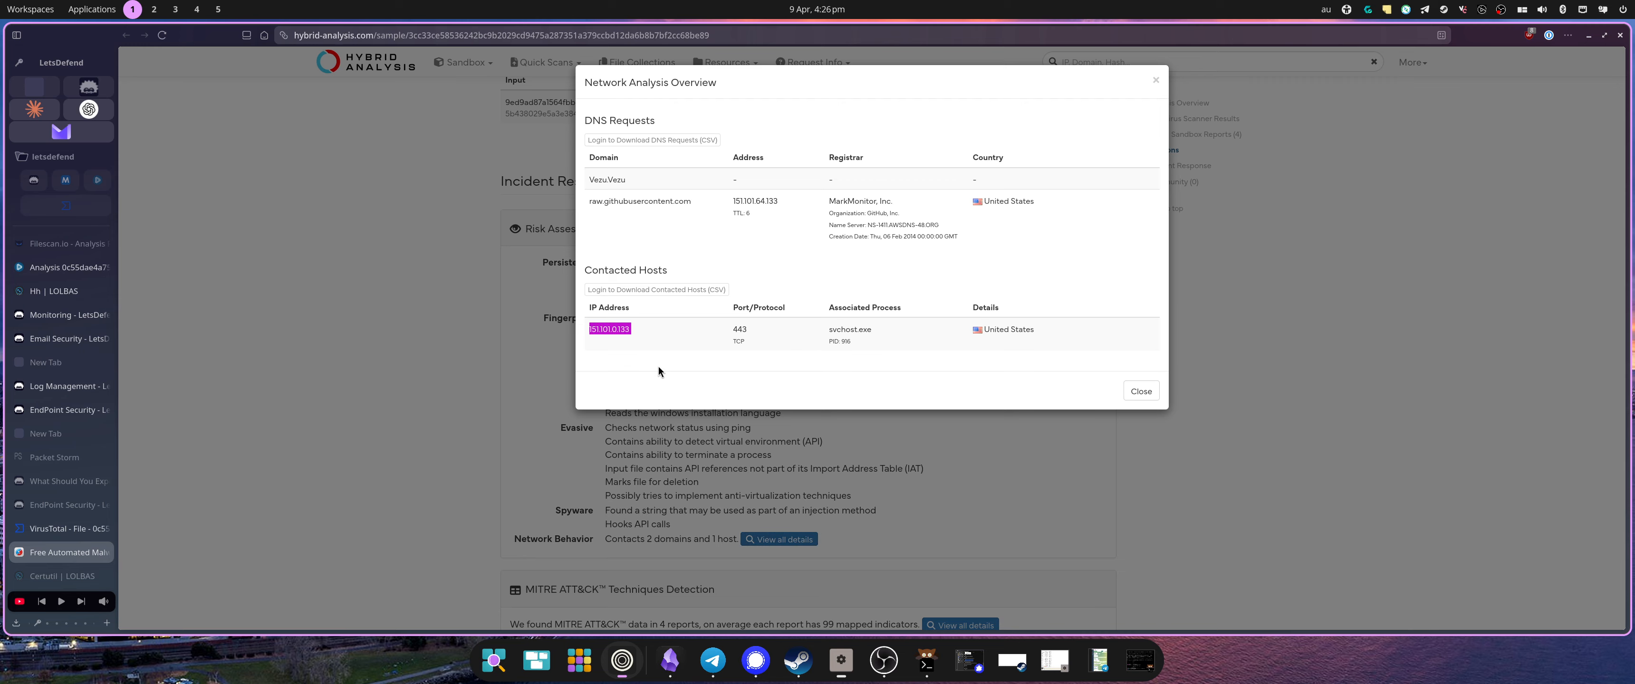
Open the VirusTotal home page in a new tab and look up the IP address 151.101.0.133
click(50, 530)
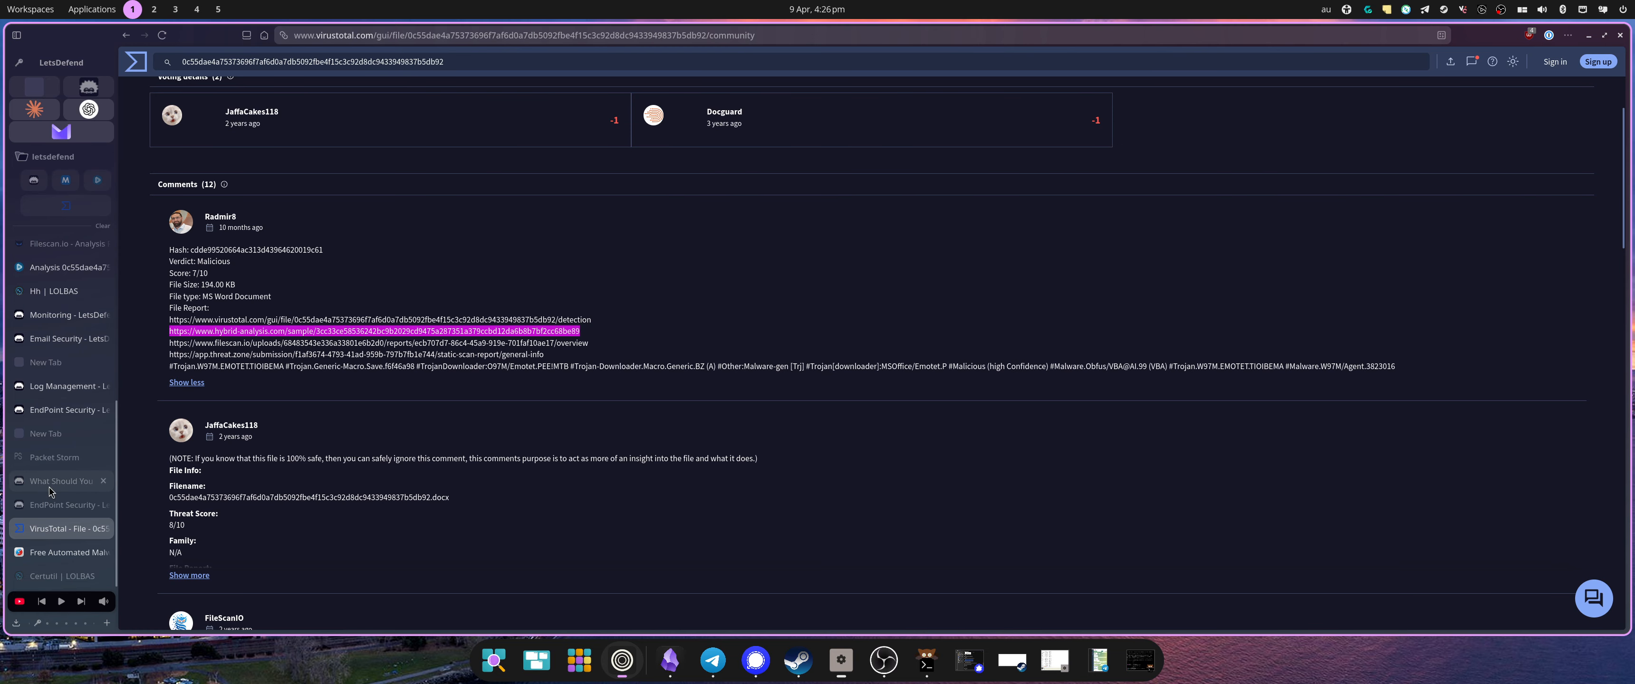
right_click(134, 66)
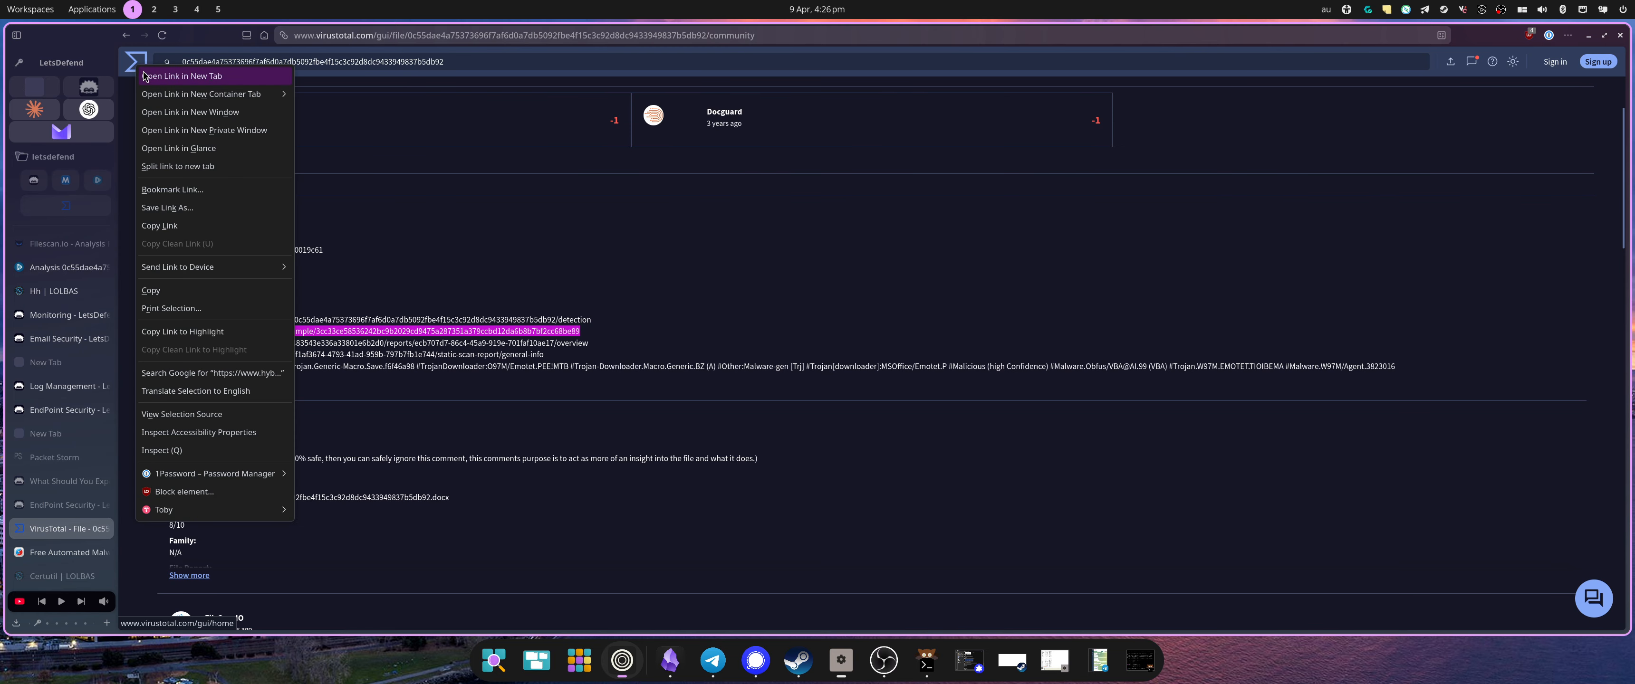
click(144, 76)
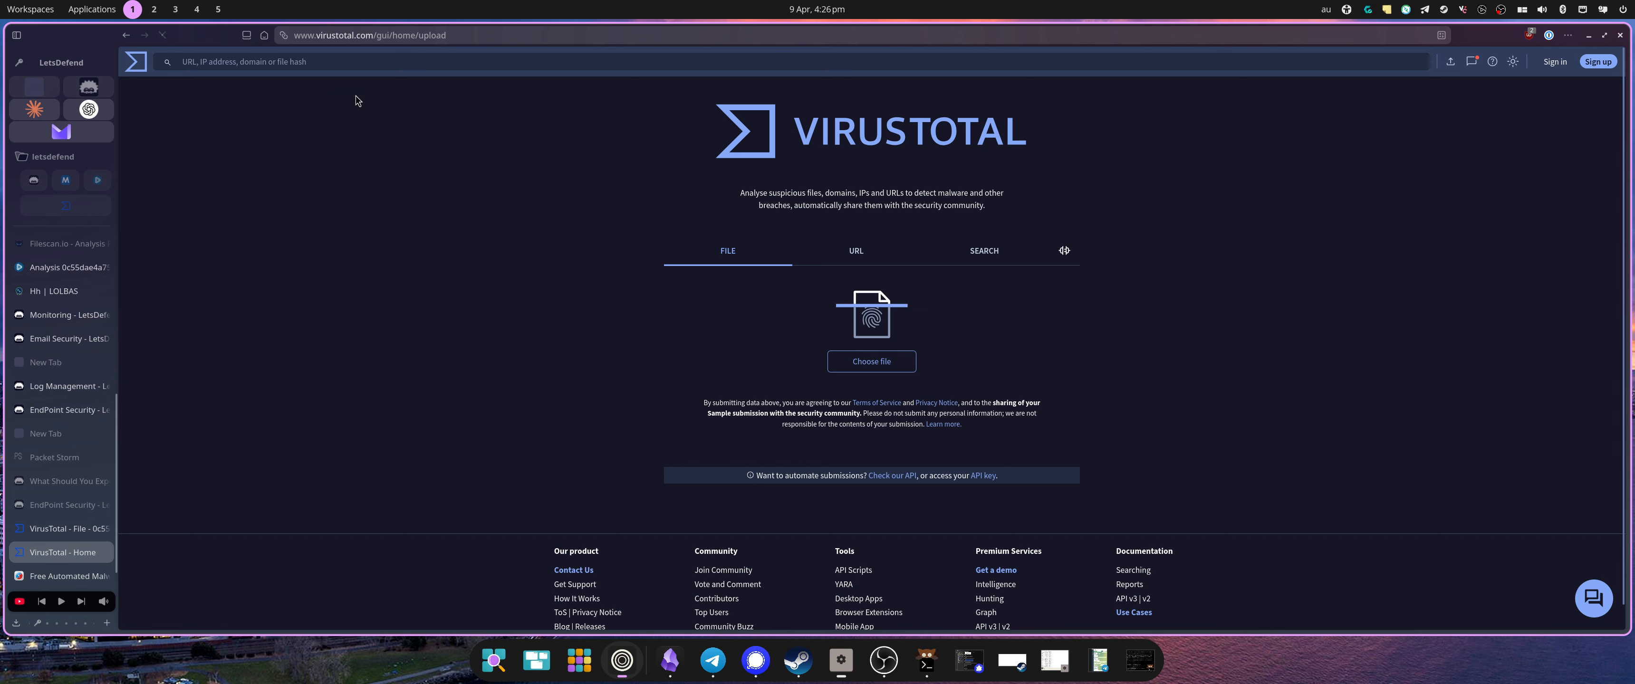
click(317, 63)
key(ctrl+v)
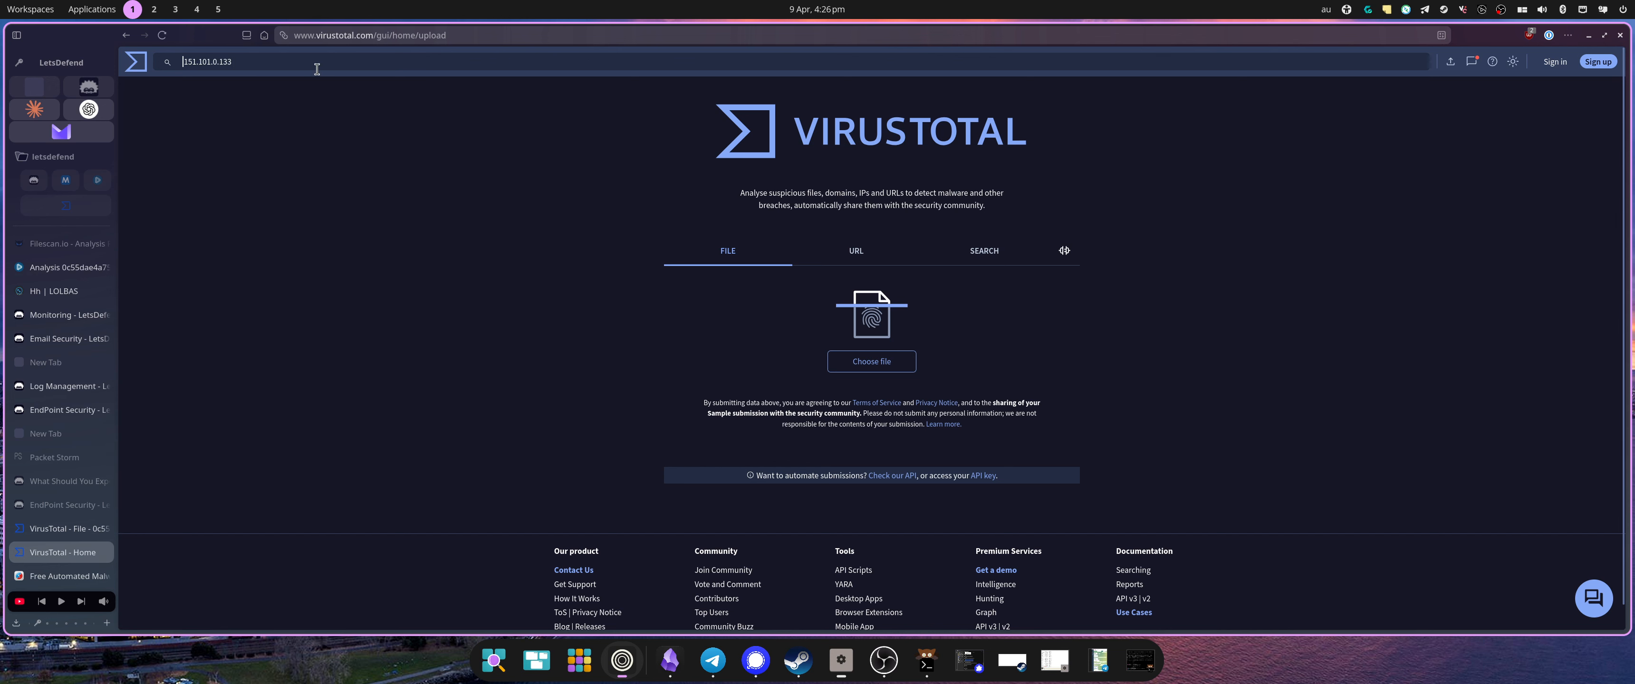
key(Return)
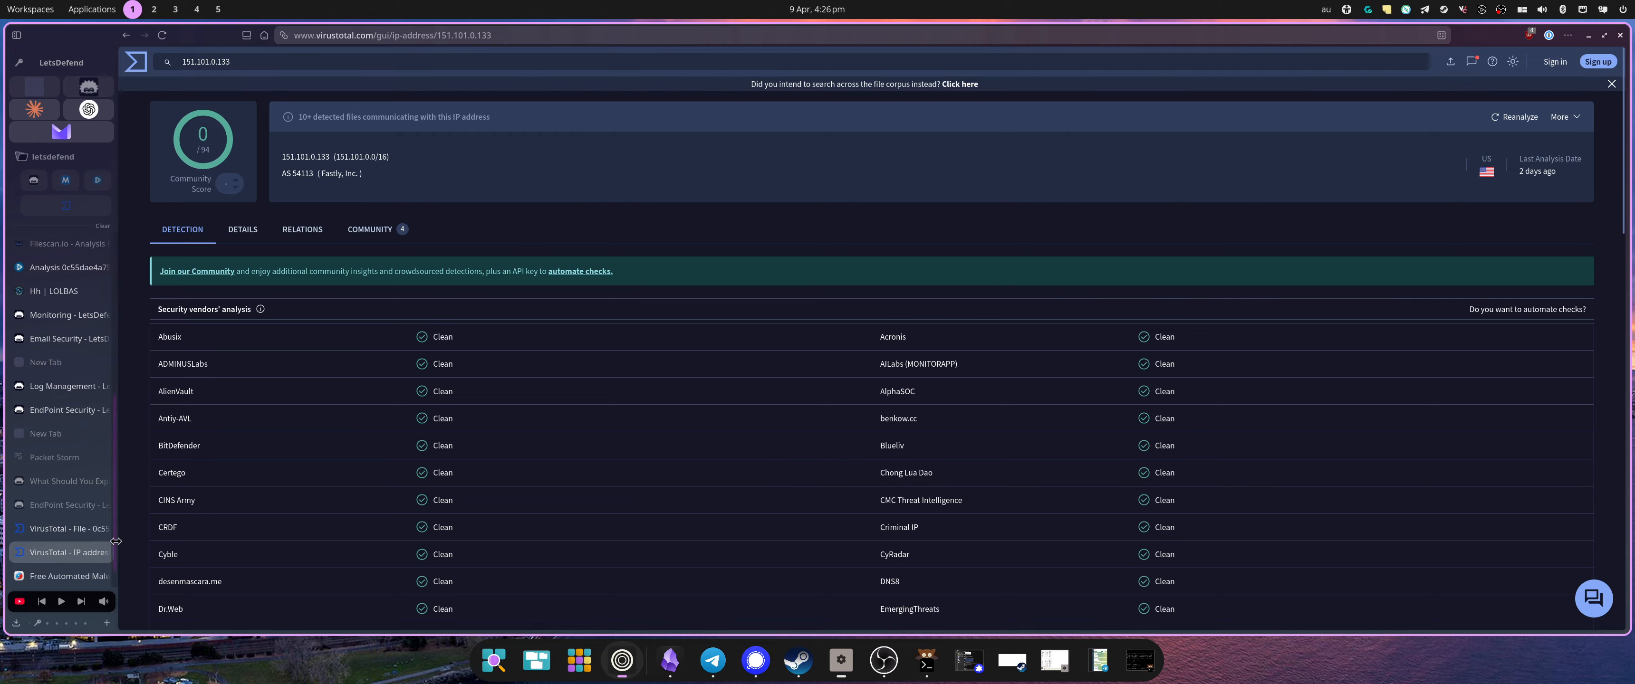
Look up the IP address 151.101.0.133 in the already open AbuseIPDB page
scroll(65, 474, up, 5)
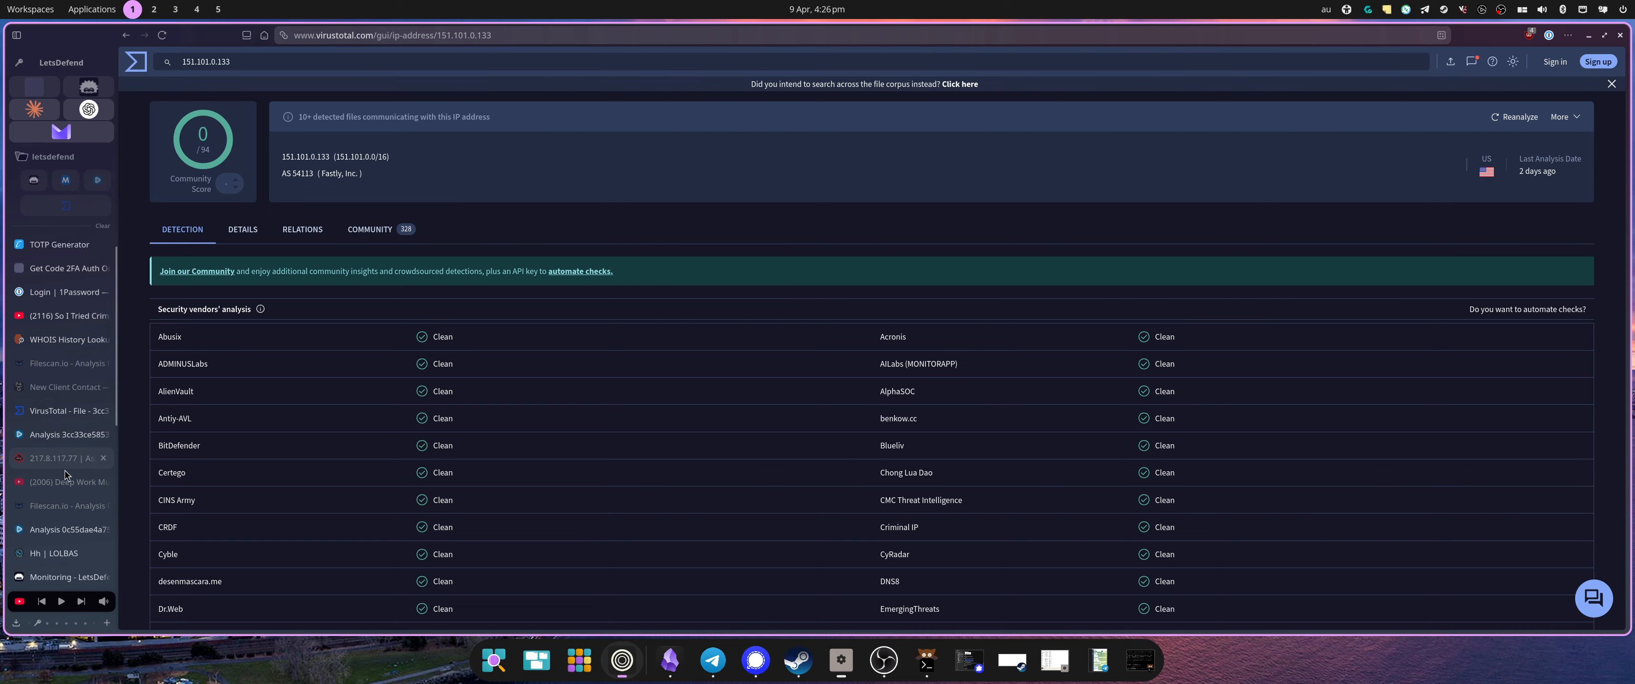
click(64, 458)
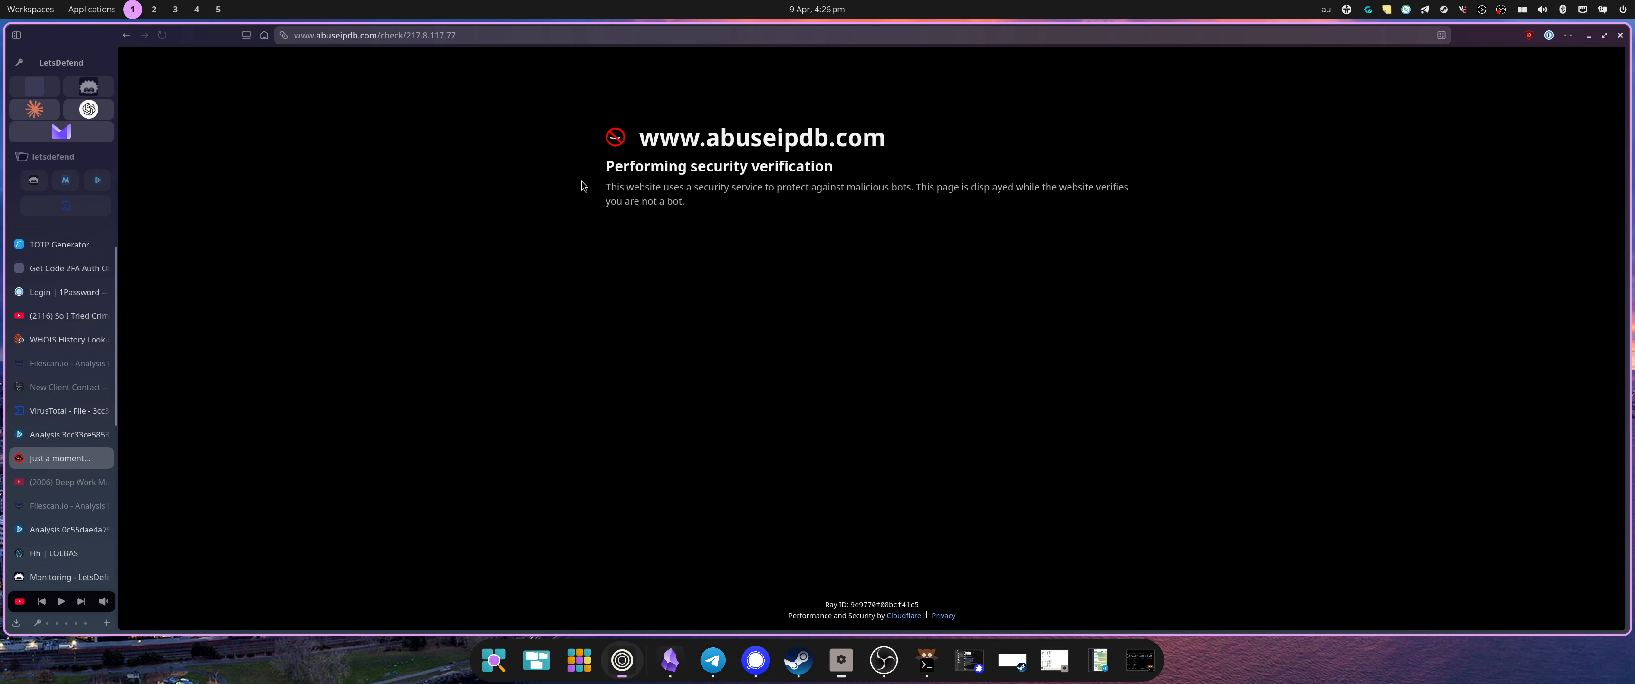
triple_click(887, 160)
key(ctrl+v)
key(Return)
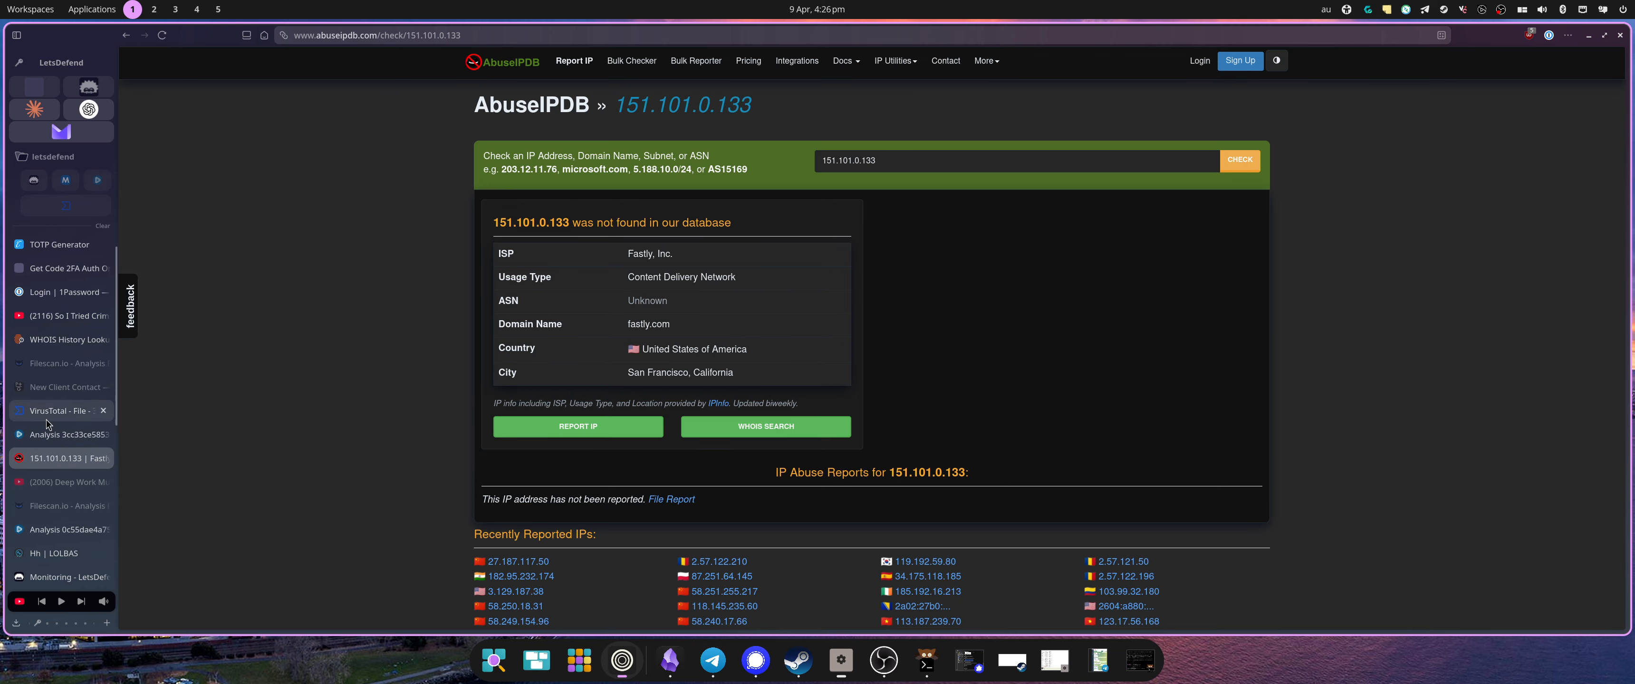
View the earlier ANY.RUN analysis of the 3cc33ce5…be89.exe sample and close its browser tab
click(64, 435)
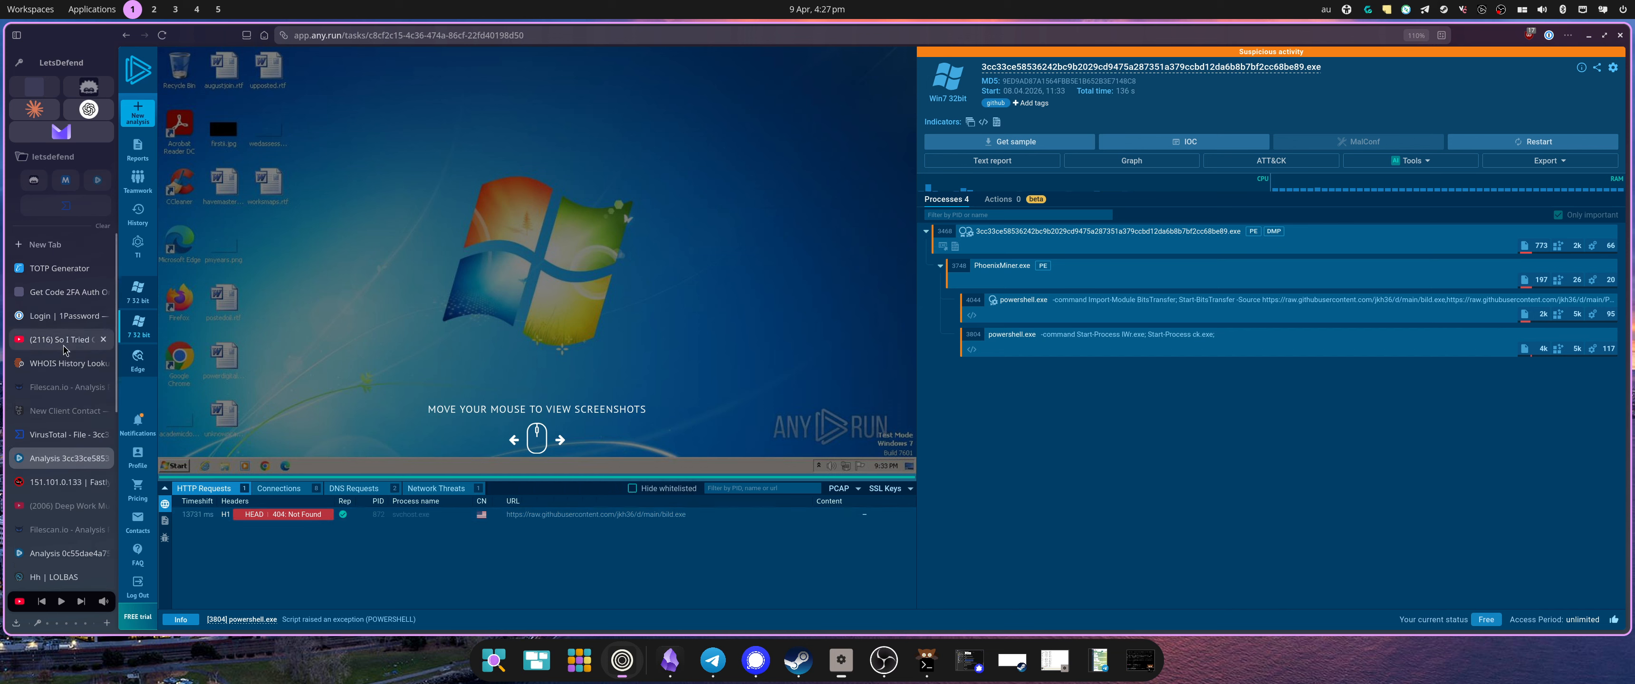
scroll(74, 380, down, 3)
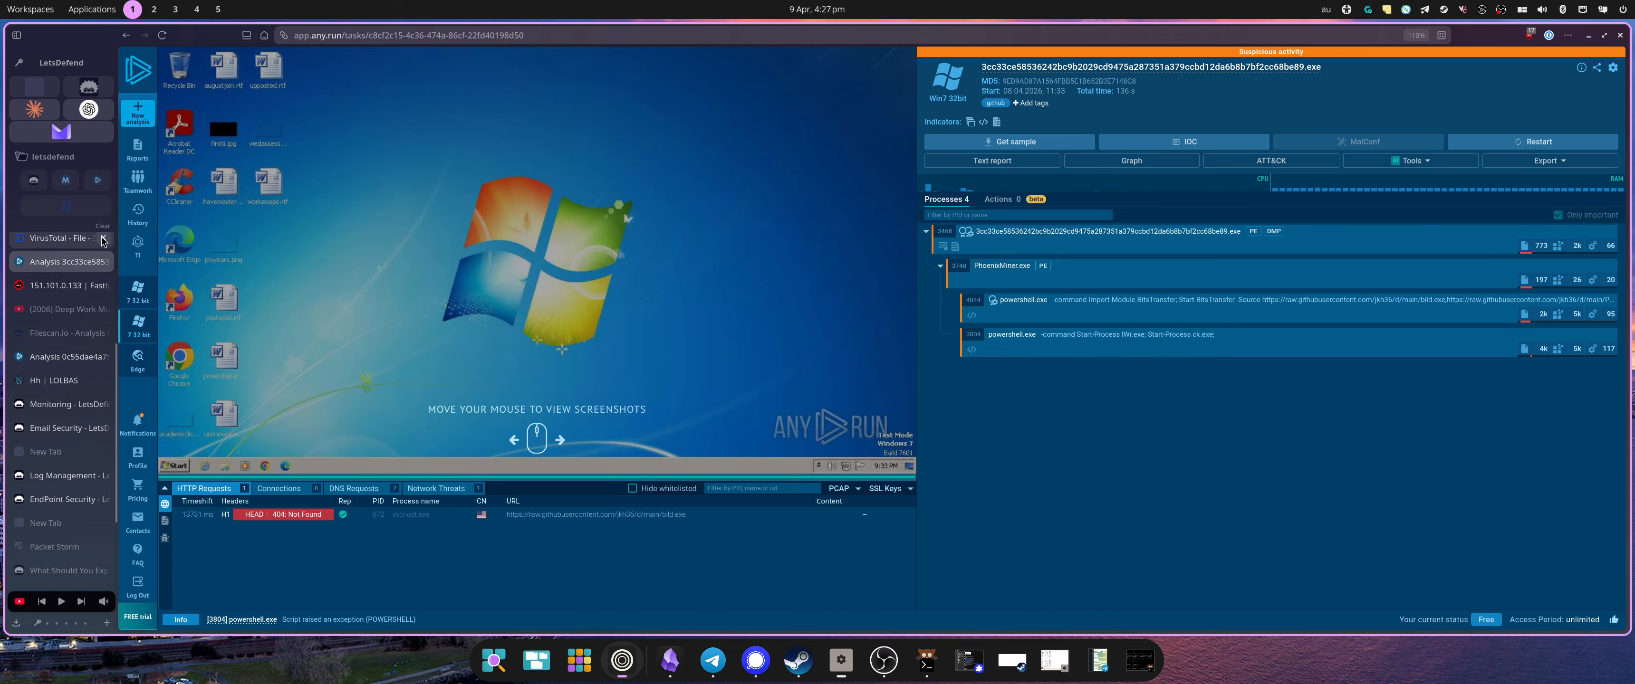
click(104, 265)
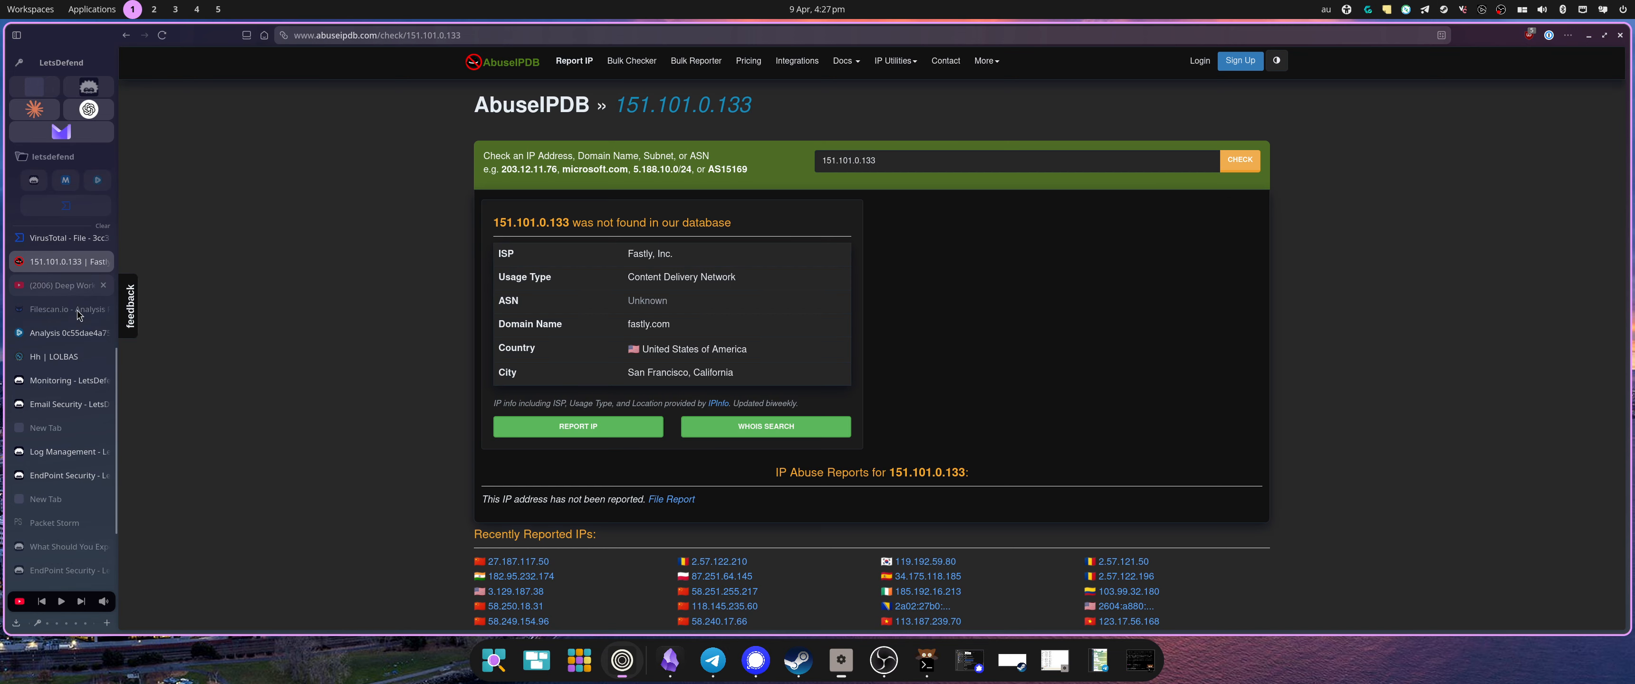
Inspect the HTTP requests, connections and network threats in the ANY.RUN analysis of the submitted docx
click(64, 331)
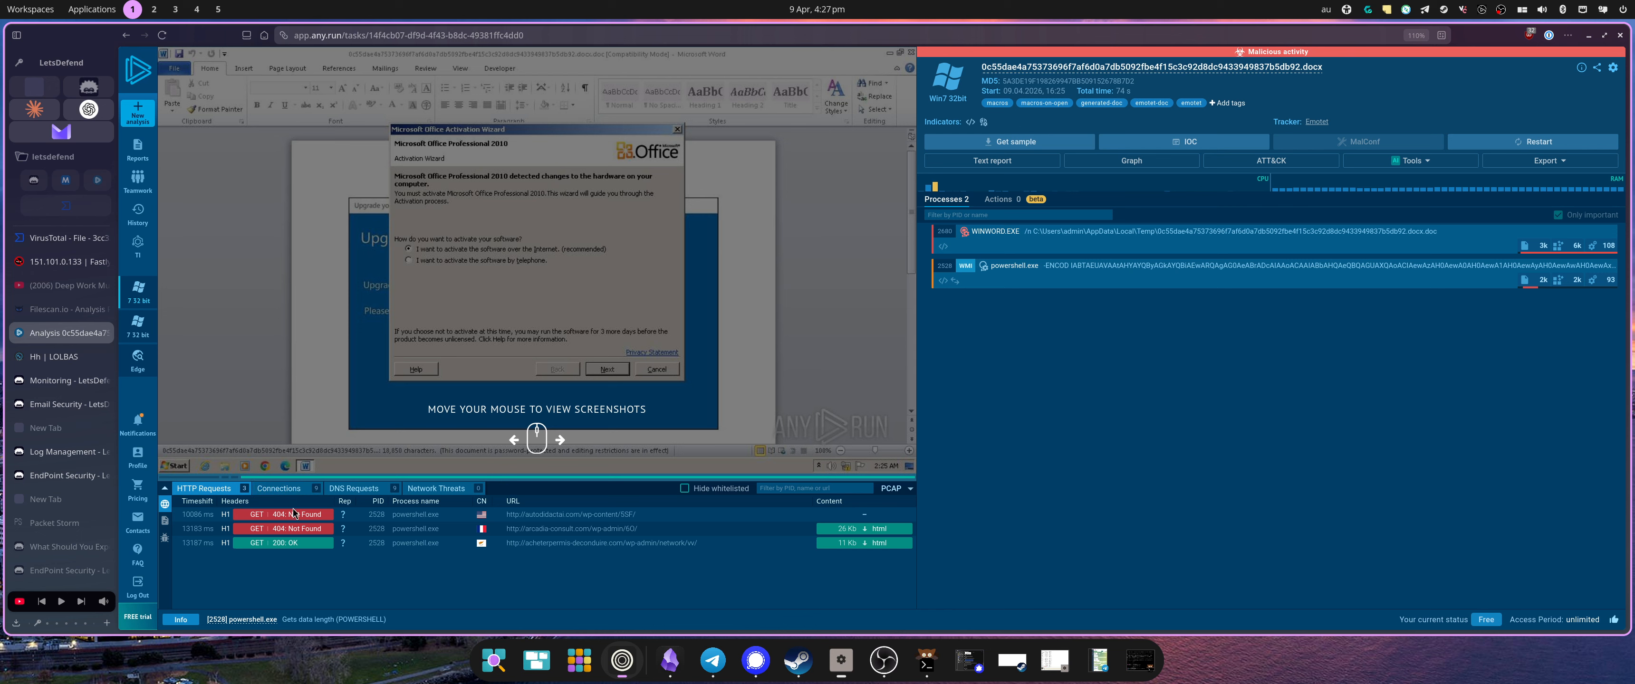
click(278, 488)
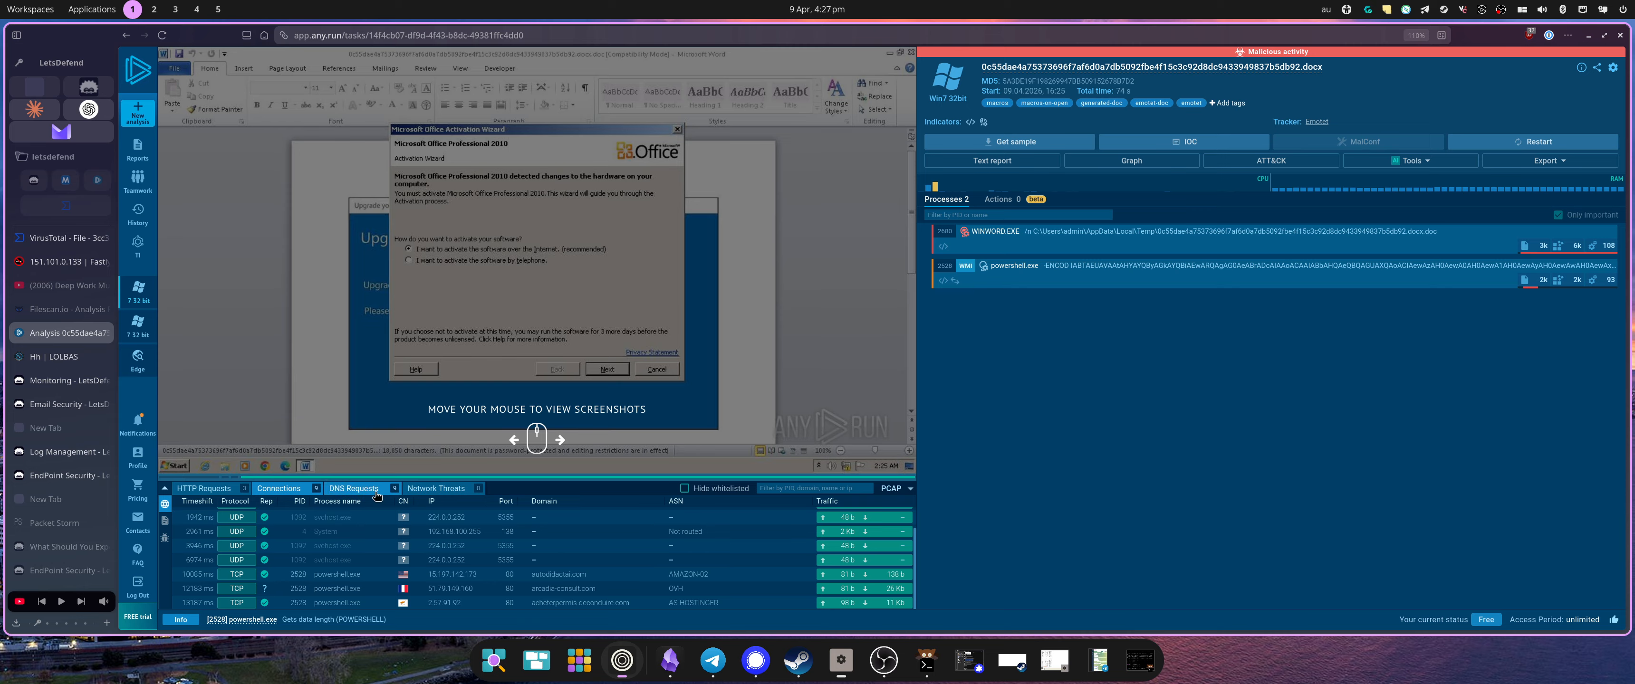
click(445, 488)
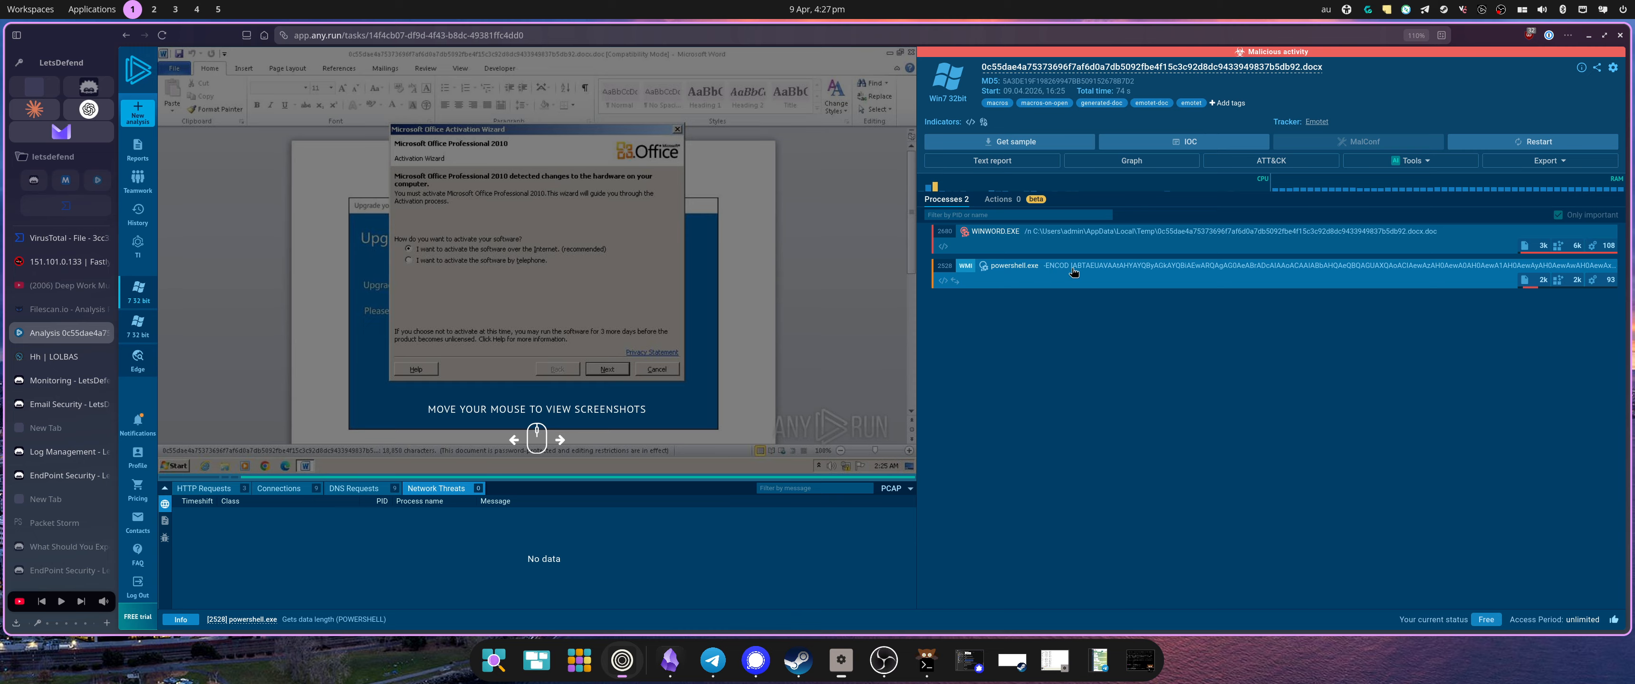
Open the powershell.exe process details in the ANY.RUN analysis and examine its encoded command line and warnings
click(1168, 278)
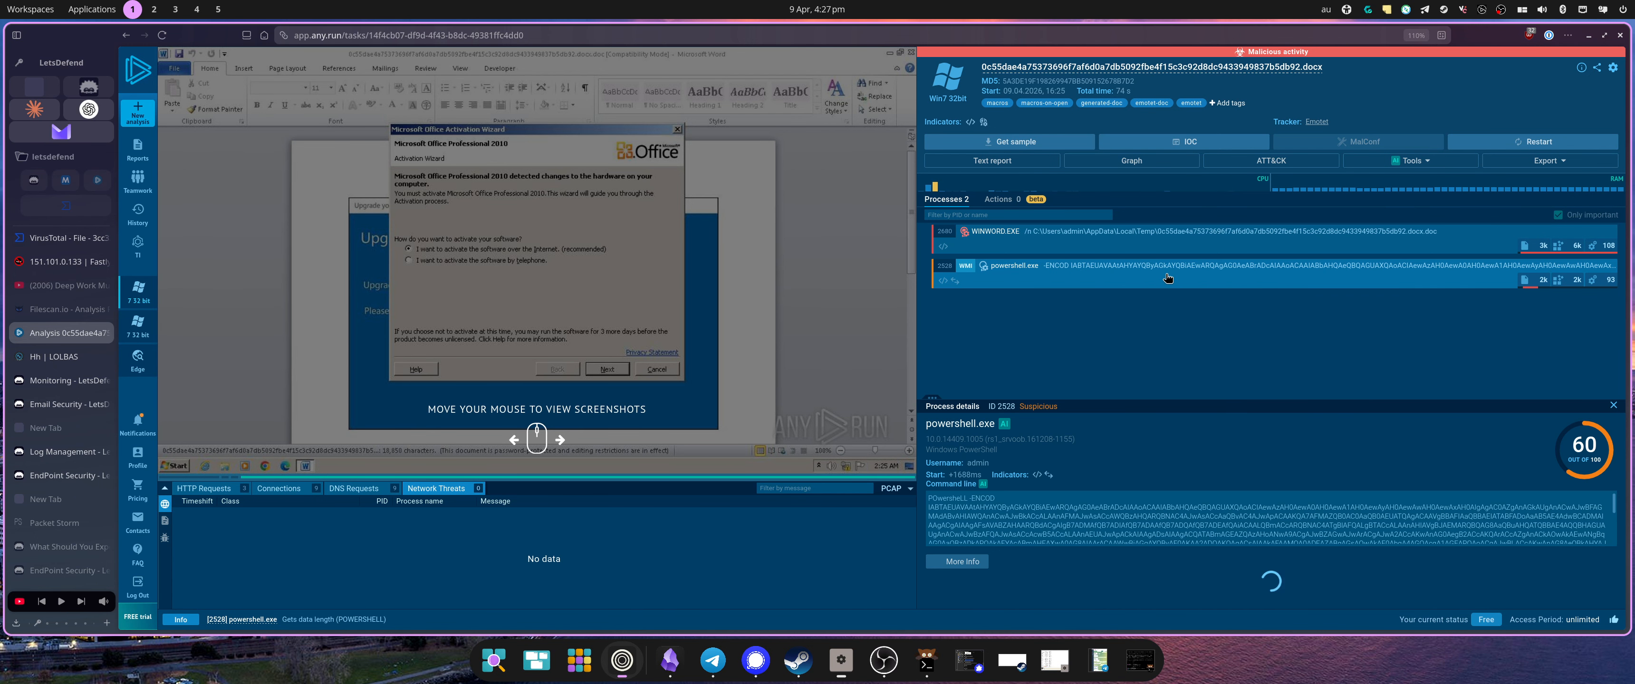
scroll(1330, 527, down, 3)
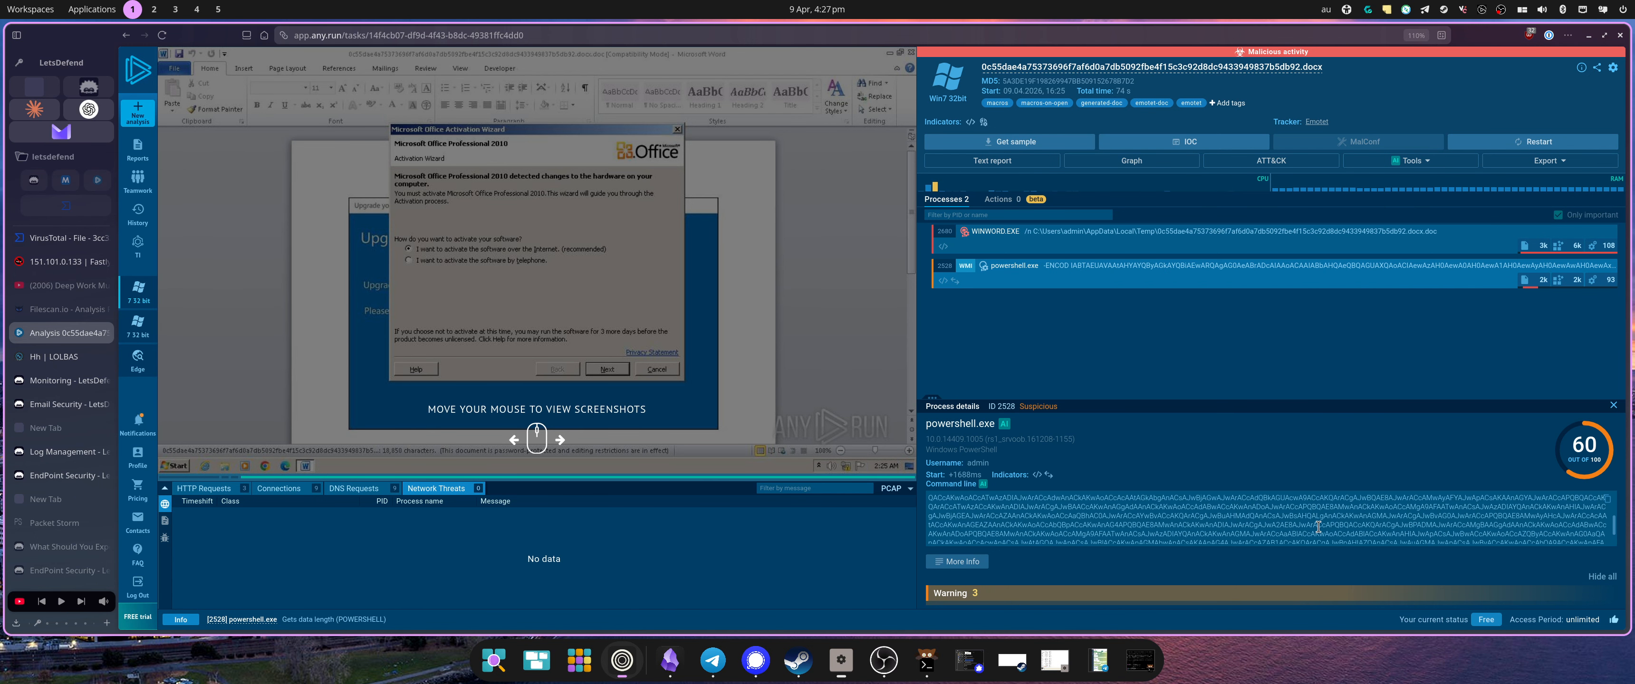
scroll(1290, 538, down, 3)
scroll(1276, 502, up, 3)
scroll(1279, 514, down, 3)
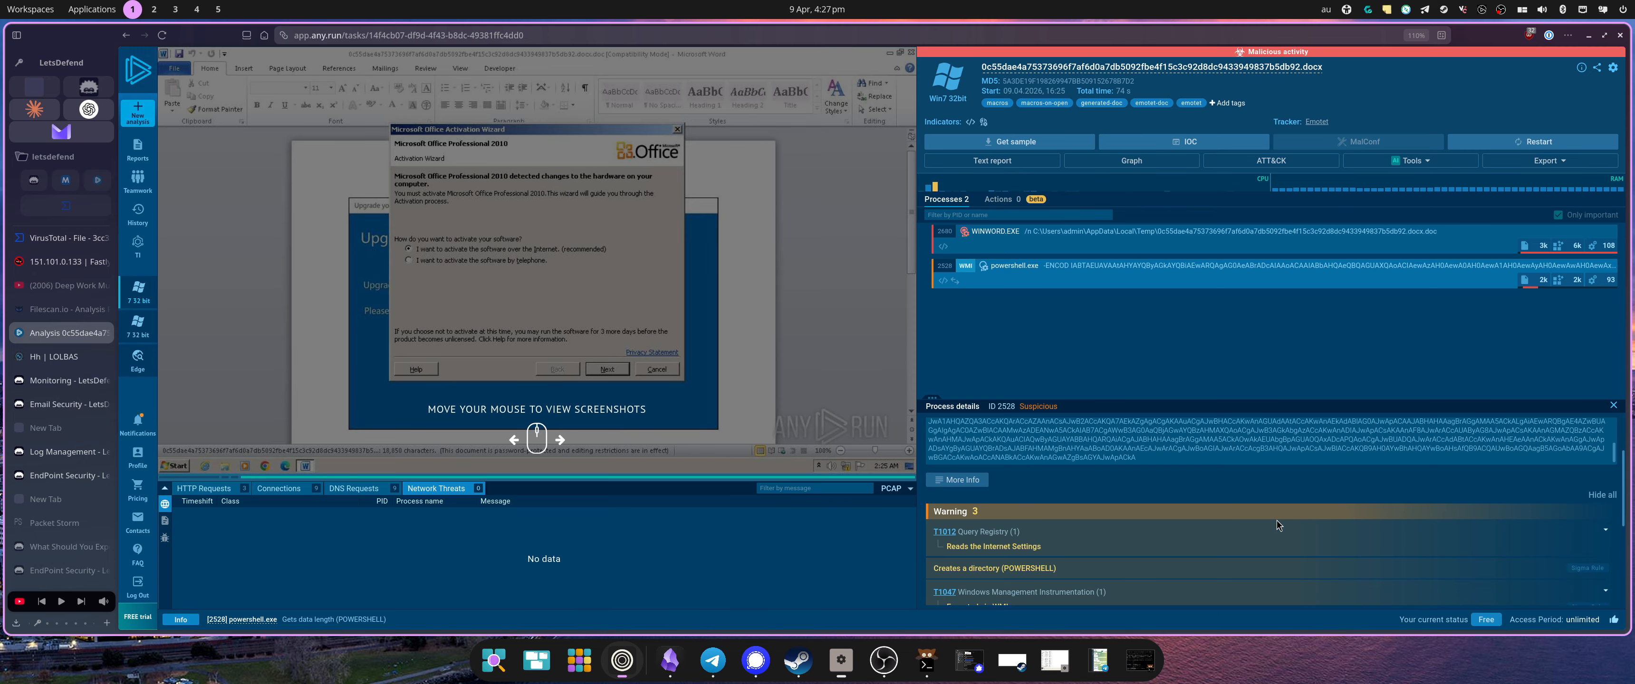
scroll(1536, 452, up, 2)
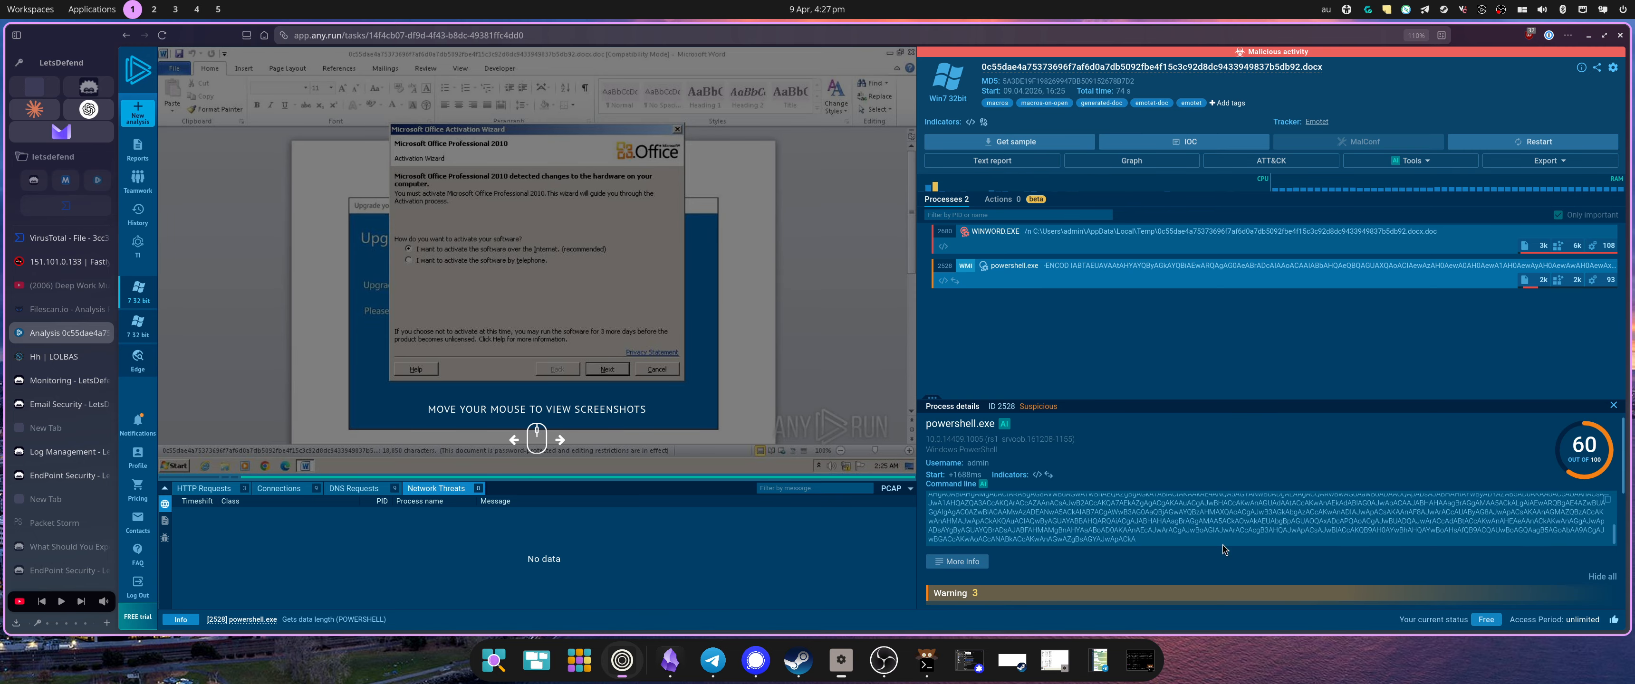
scroll(1155, 534, up, 5)
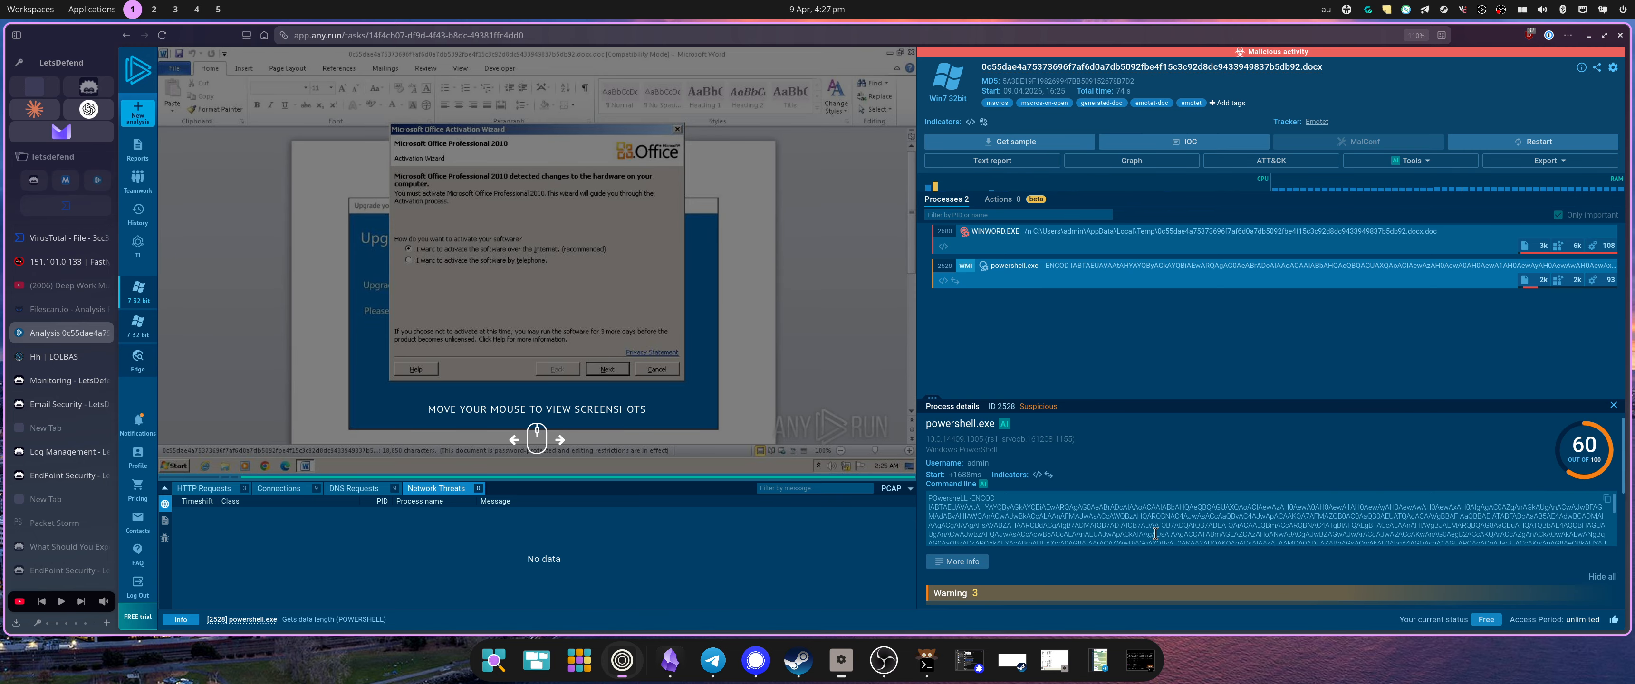
scroll(1155, 535, down, 5)
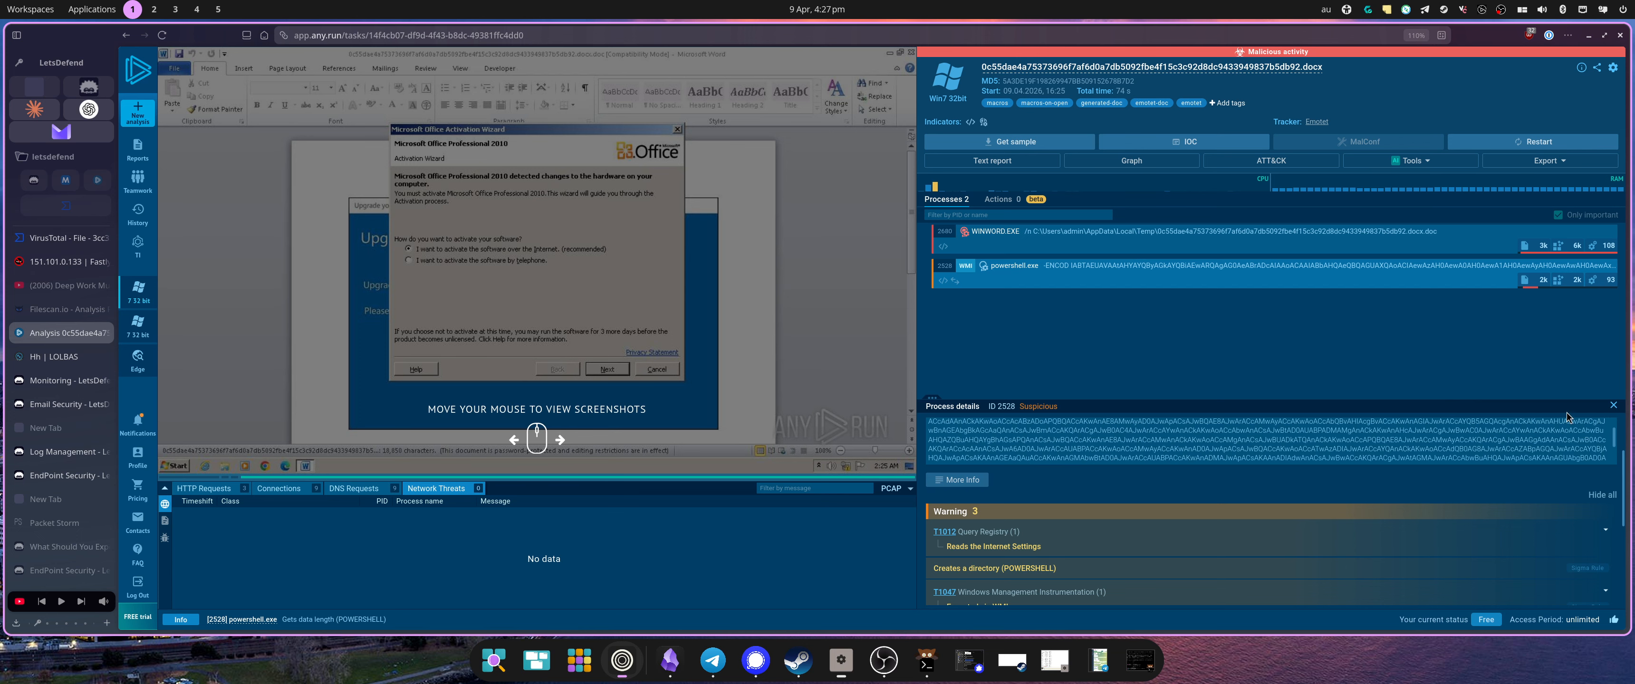
scroll(1557, 444, up, 3)
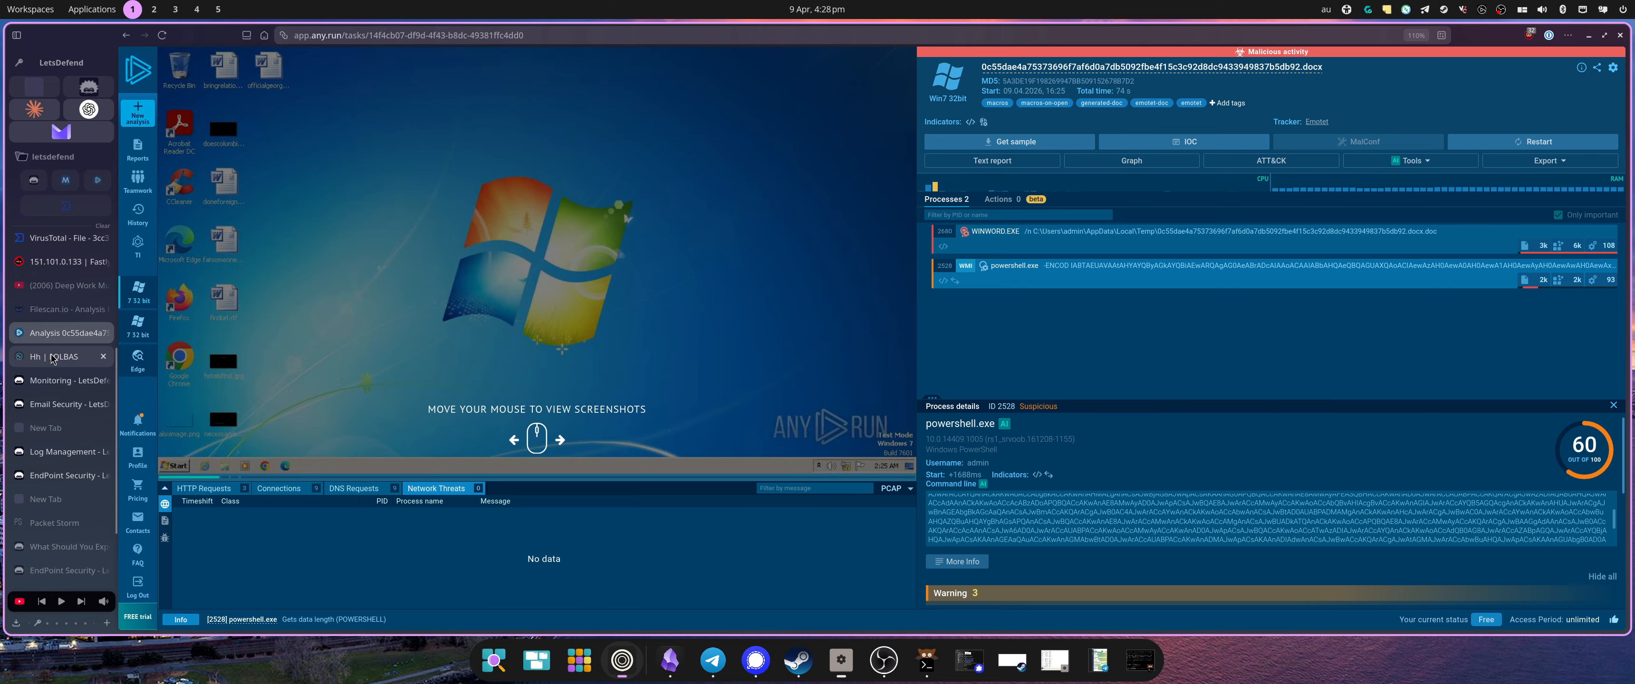
Switch to the Packet Storm browser tab and load cyberchef.io in it
scroll(61, 349, down, 3)
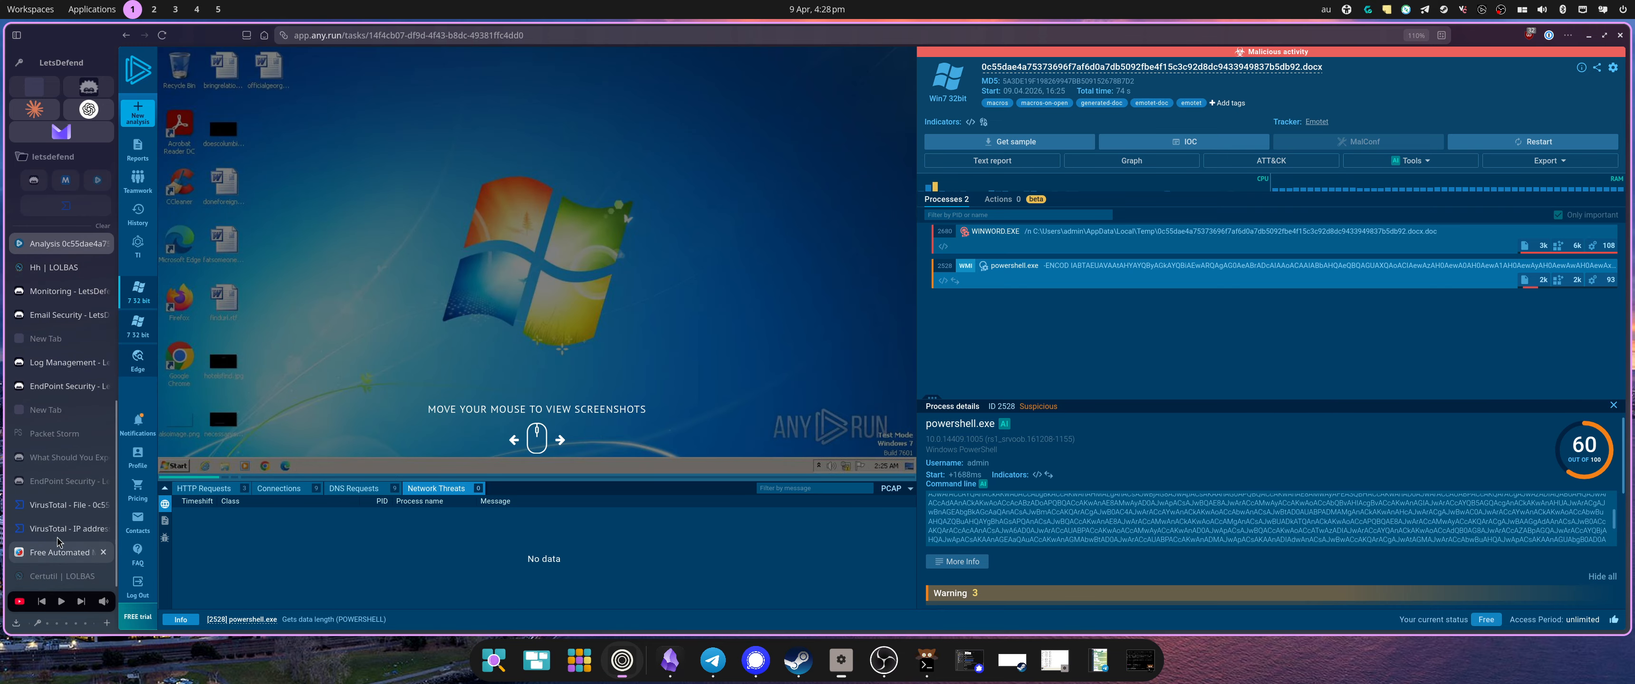
click(50, 437)
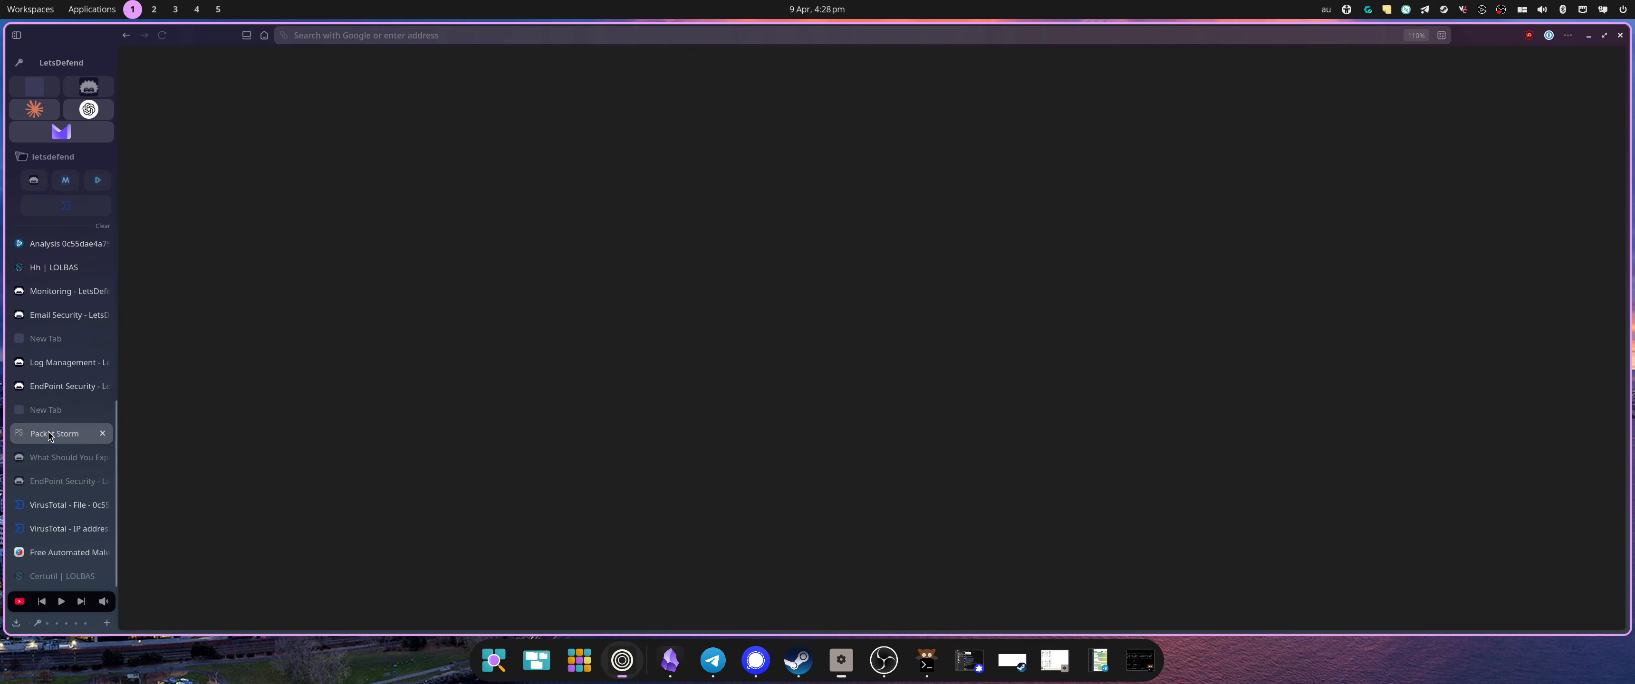
click(364, 36)
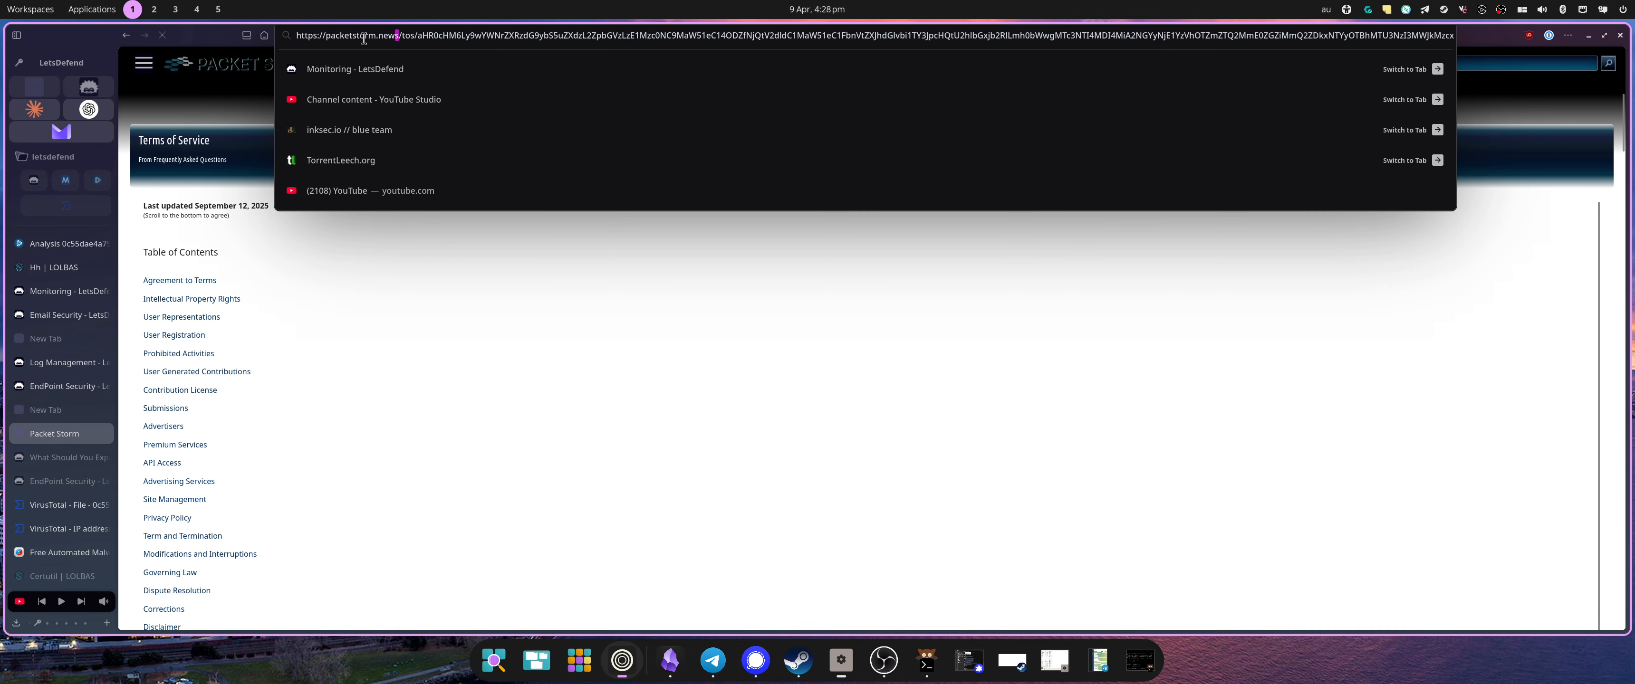
text(cyberchef.io/)
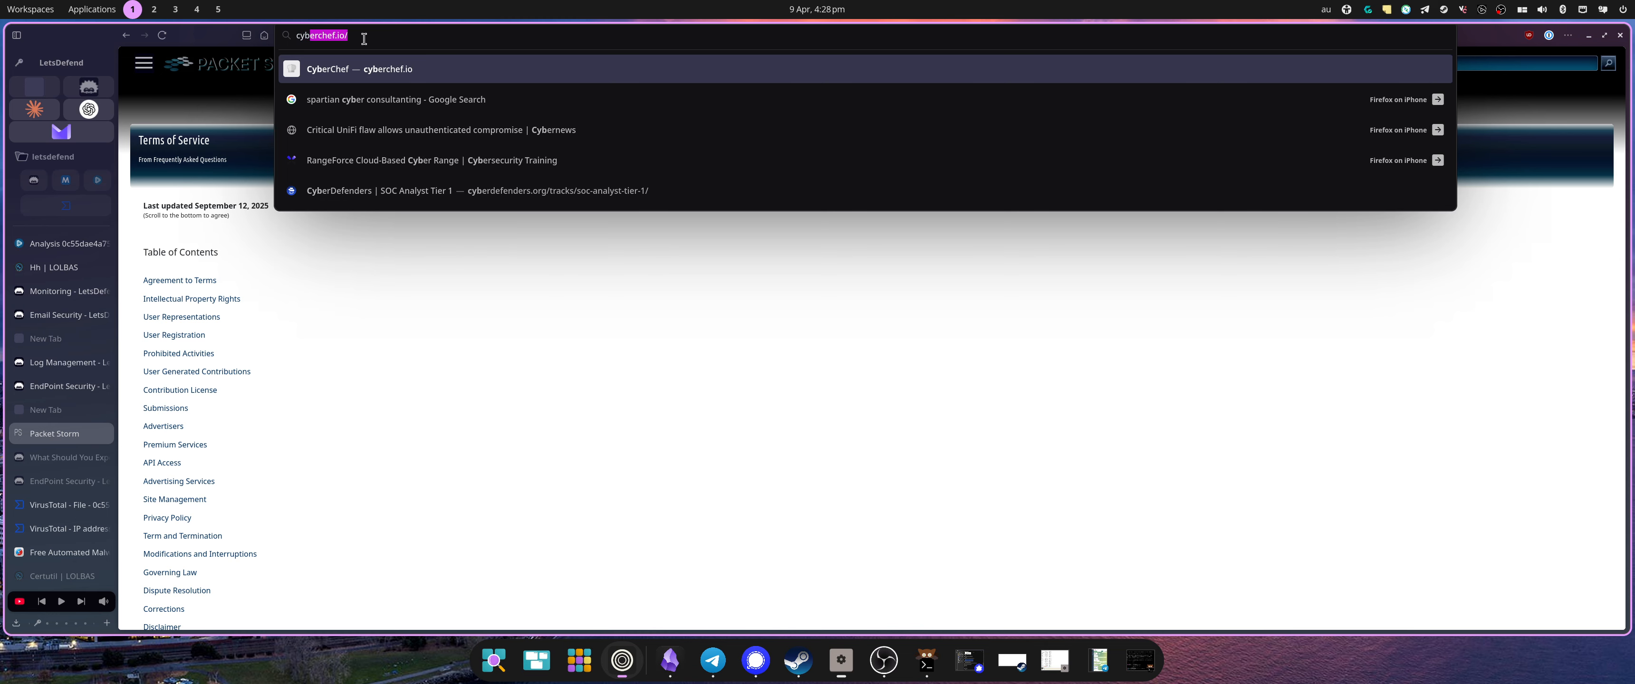
key(Return)
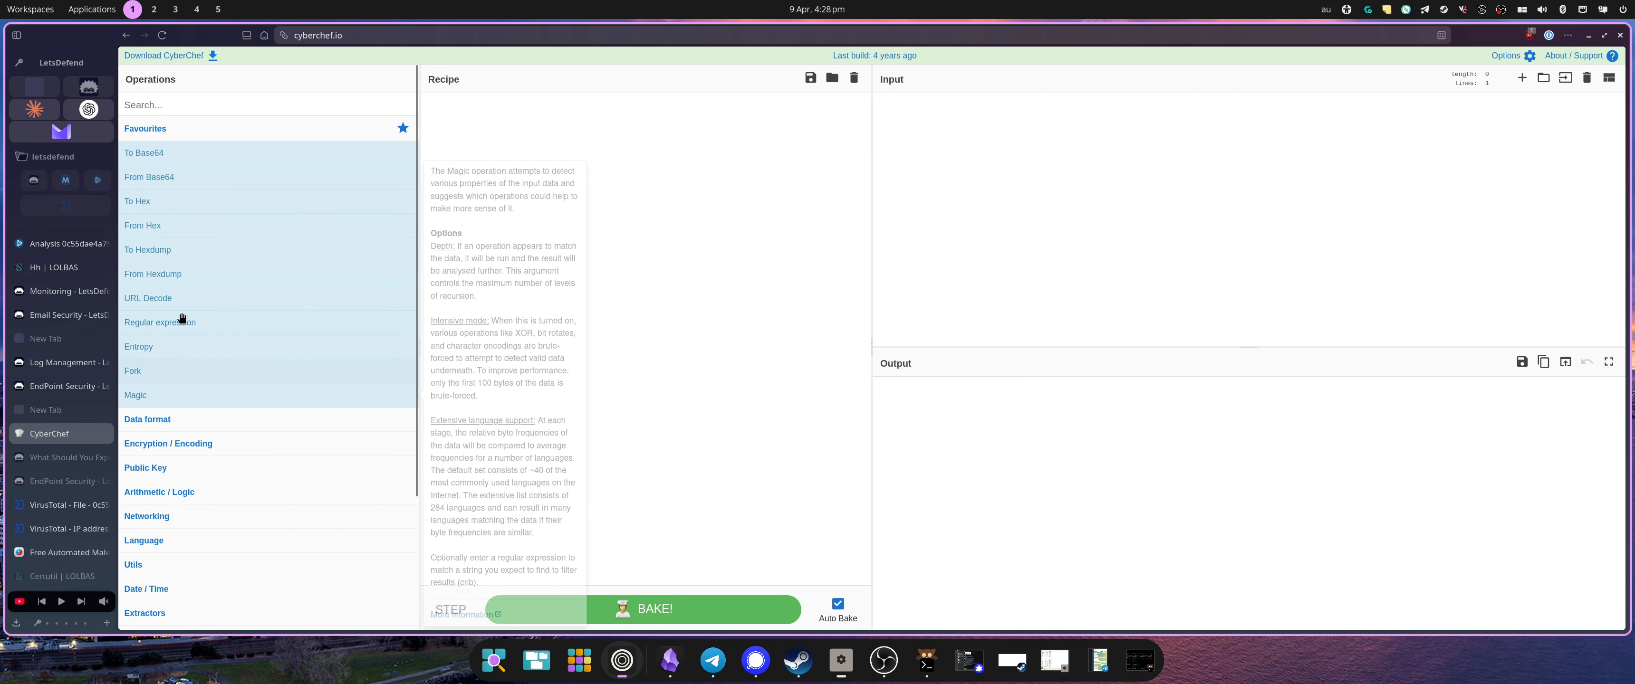
Add a From Base64 operation to the recipe, paste the copied PowerShell command line as input and check the decoded output
click(158, 104)
text(base64)
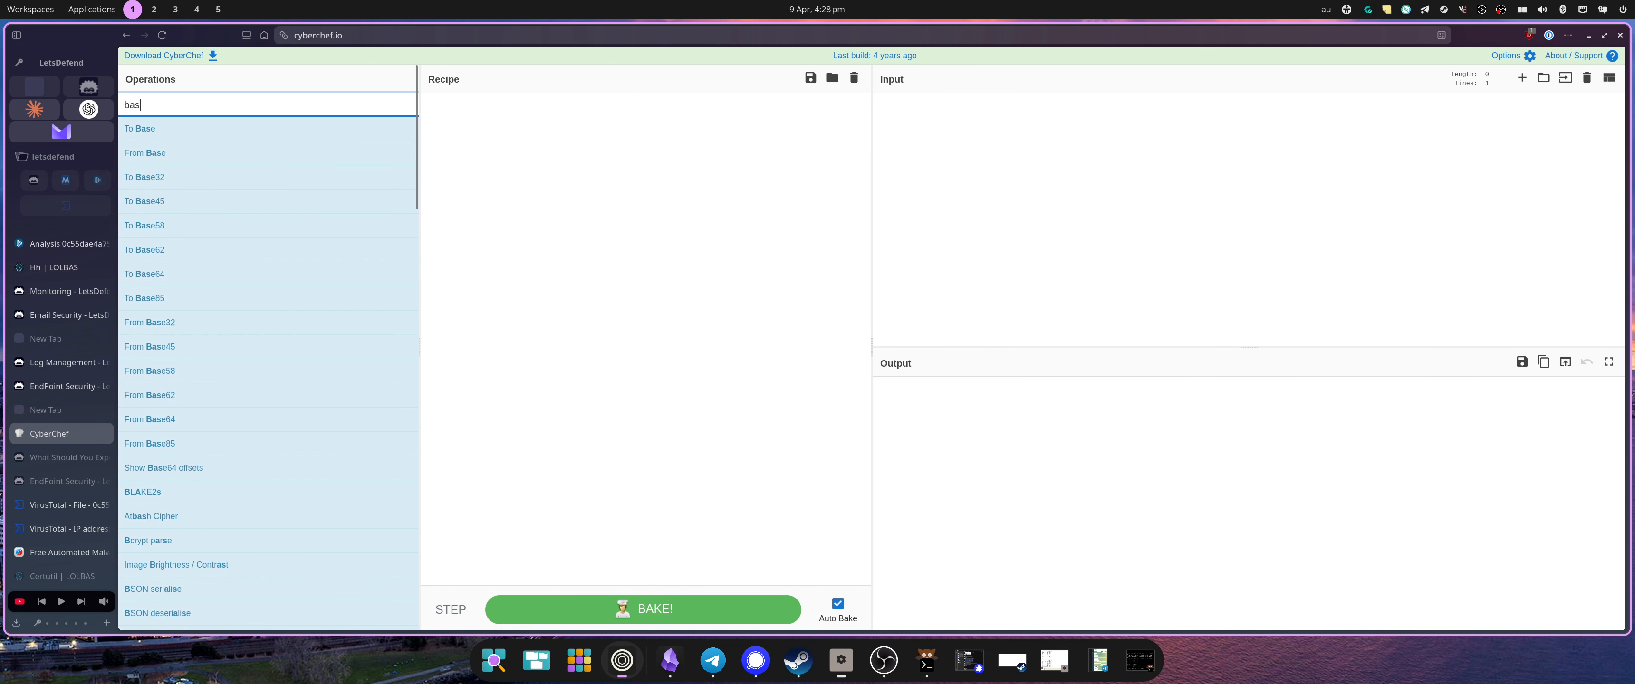
mouse_move(162, 158)
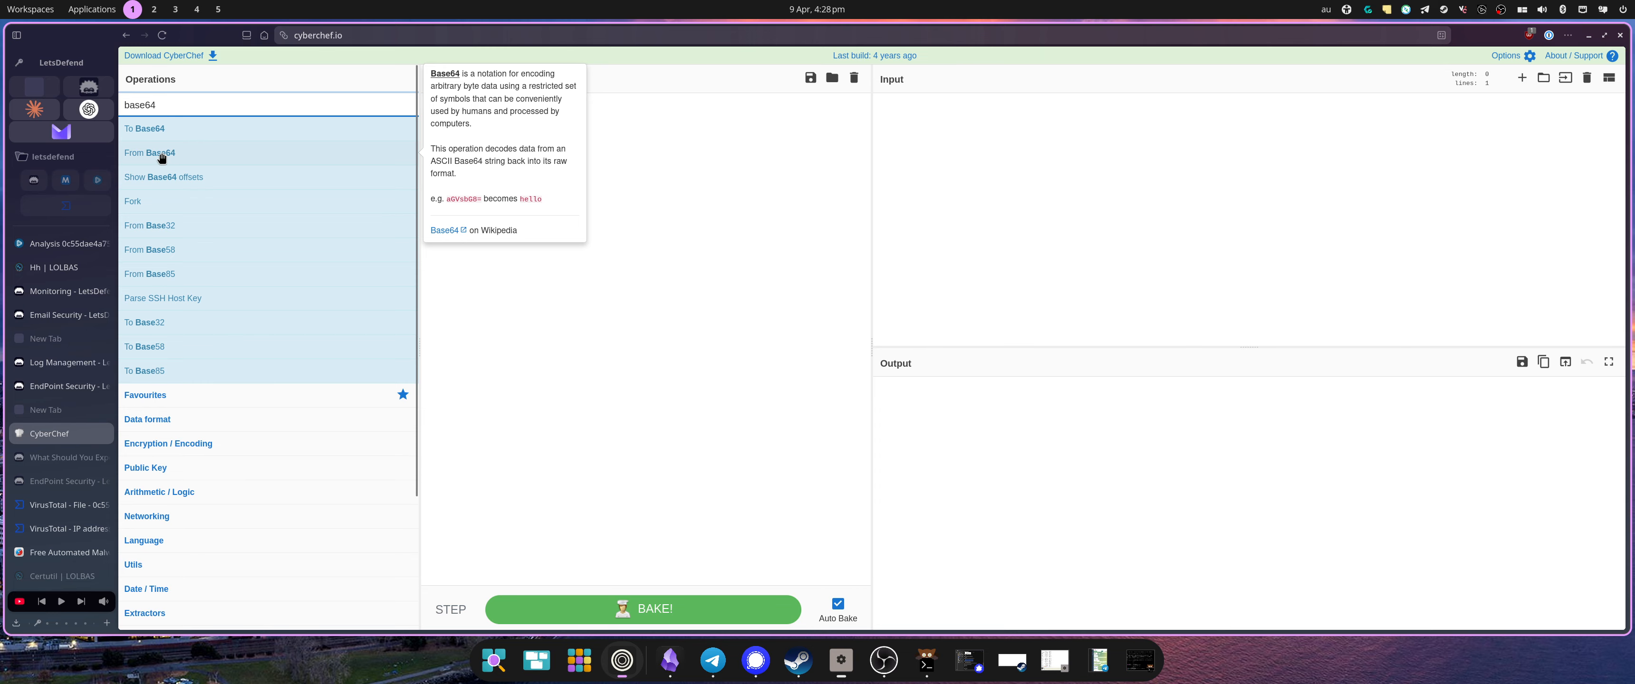
drag(162, 158, 529, 184)
click(1049, 253)
key(ctrl+v)
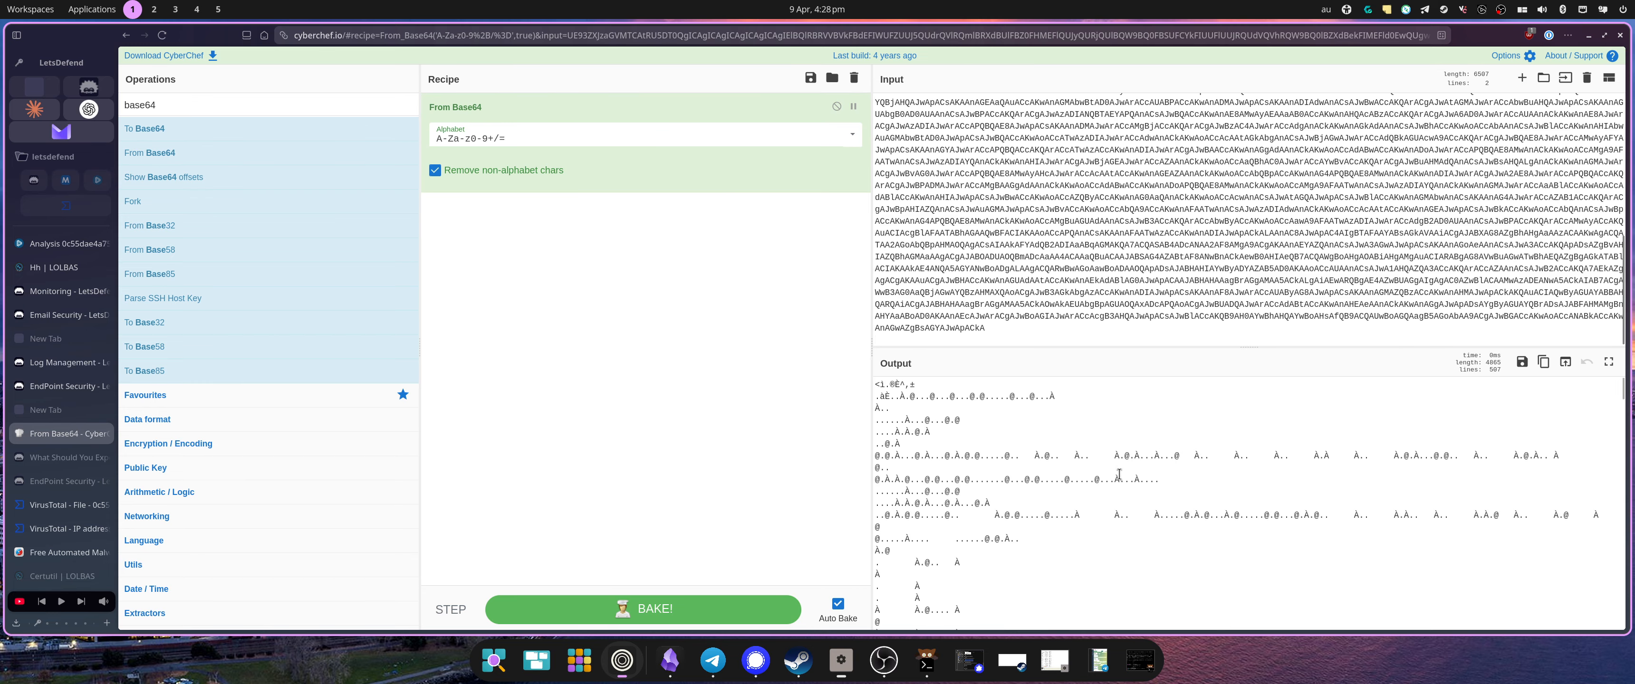
scroll(1119, 475, down, 10)
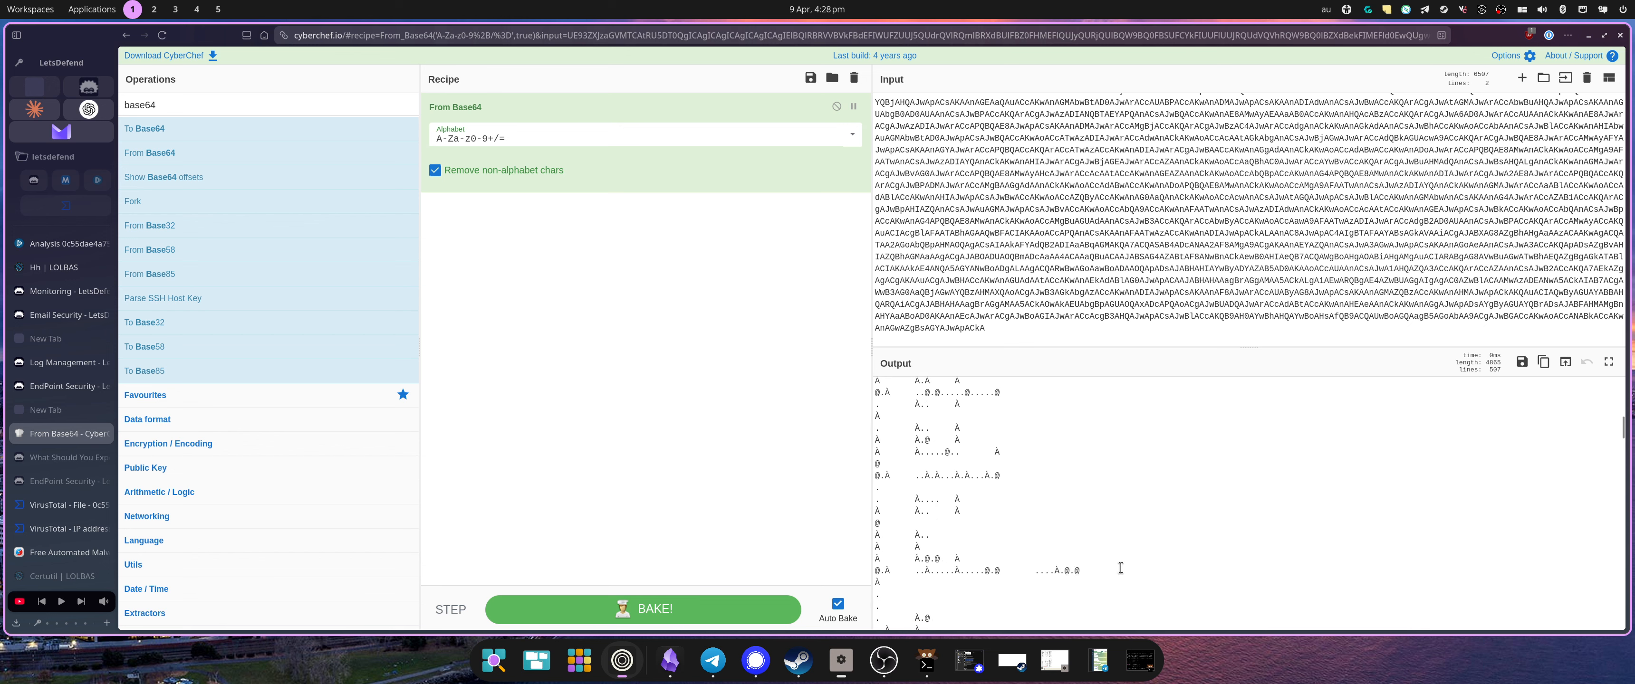
scroll(1120, 568, down, 10)
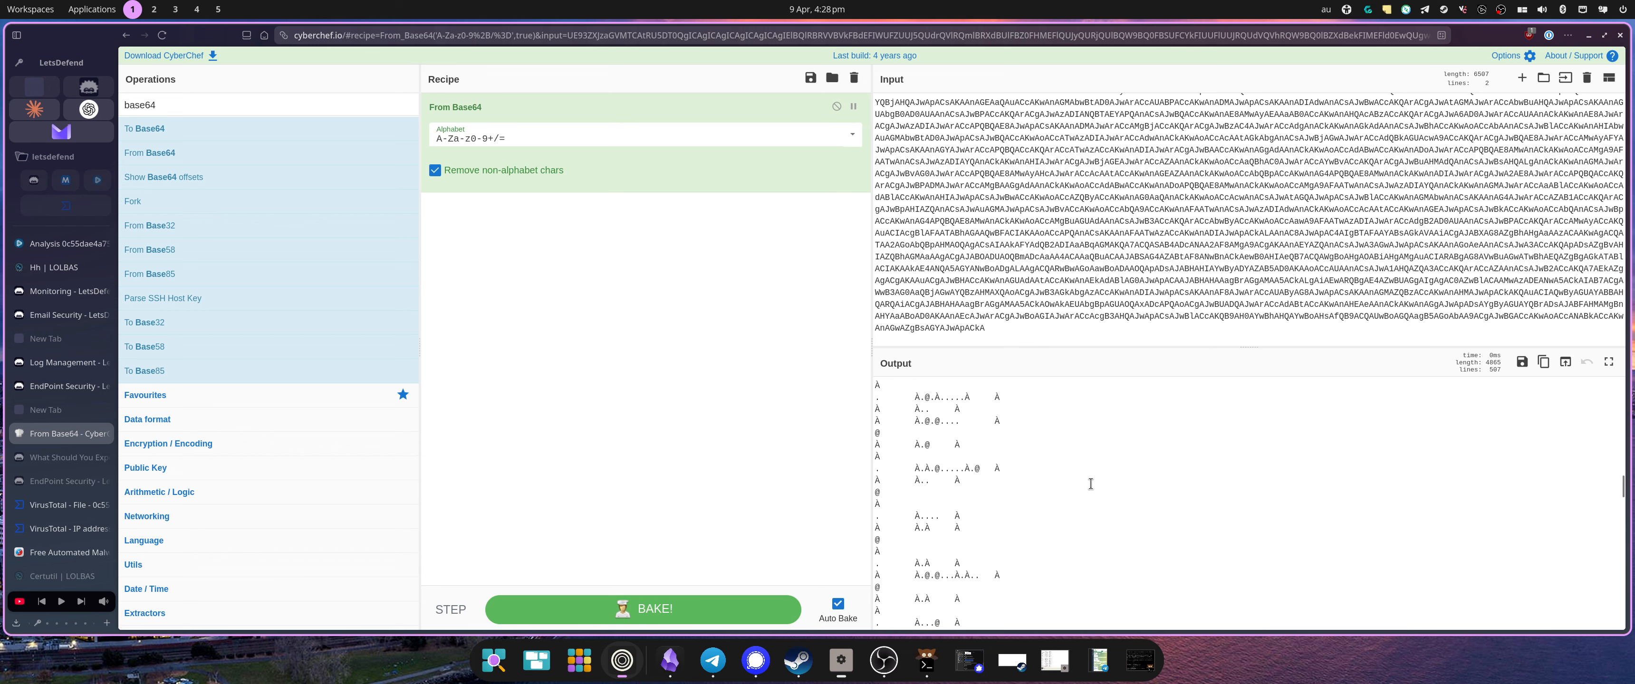
scroll(1090, 483, down, 10)
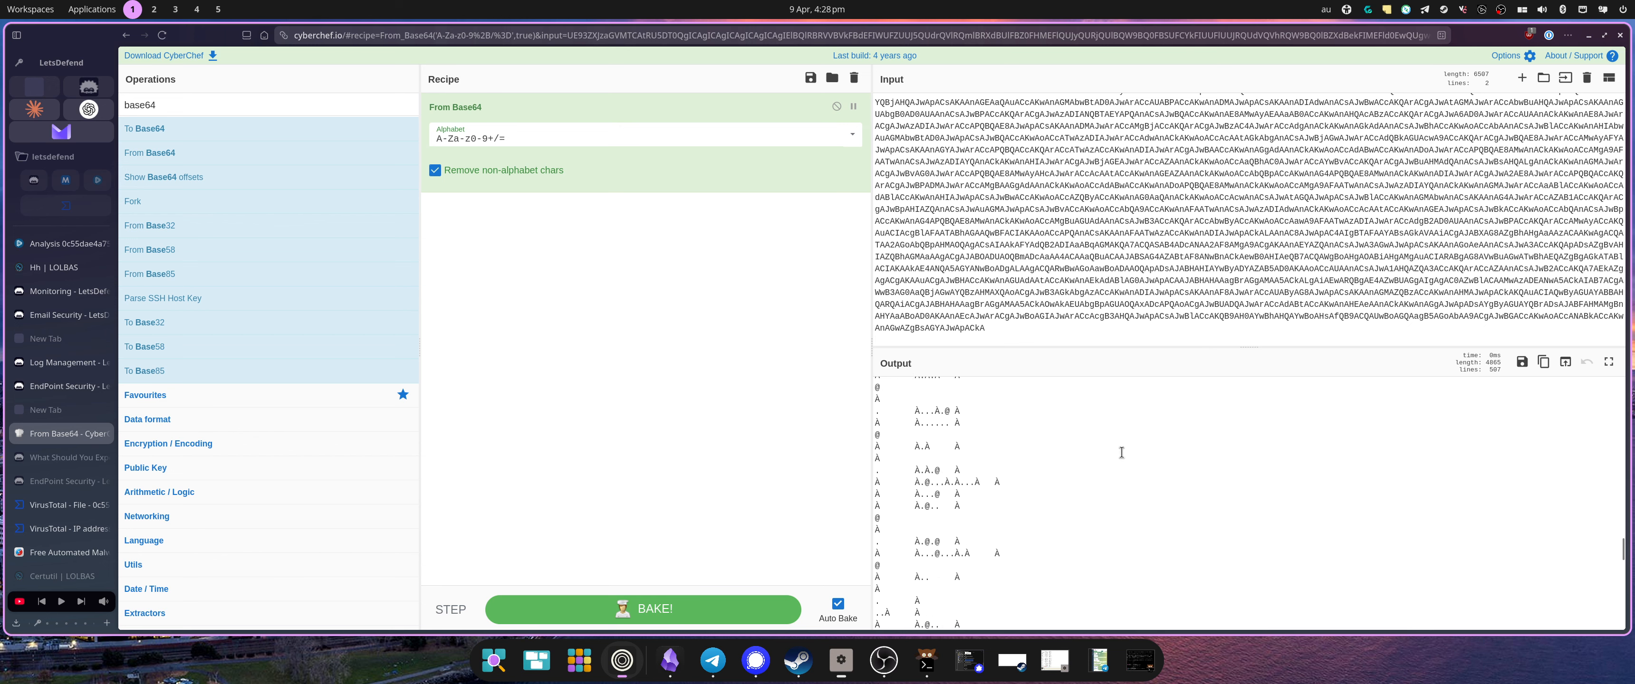
scroll(1121, 452, down, 8)
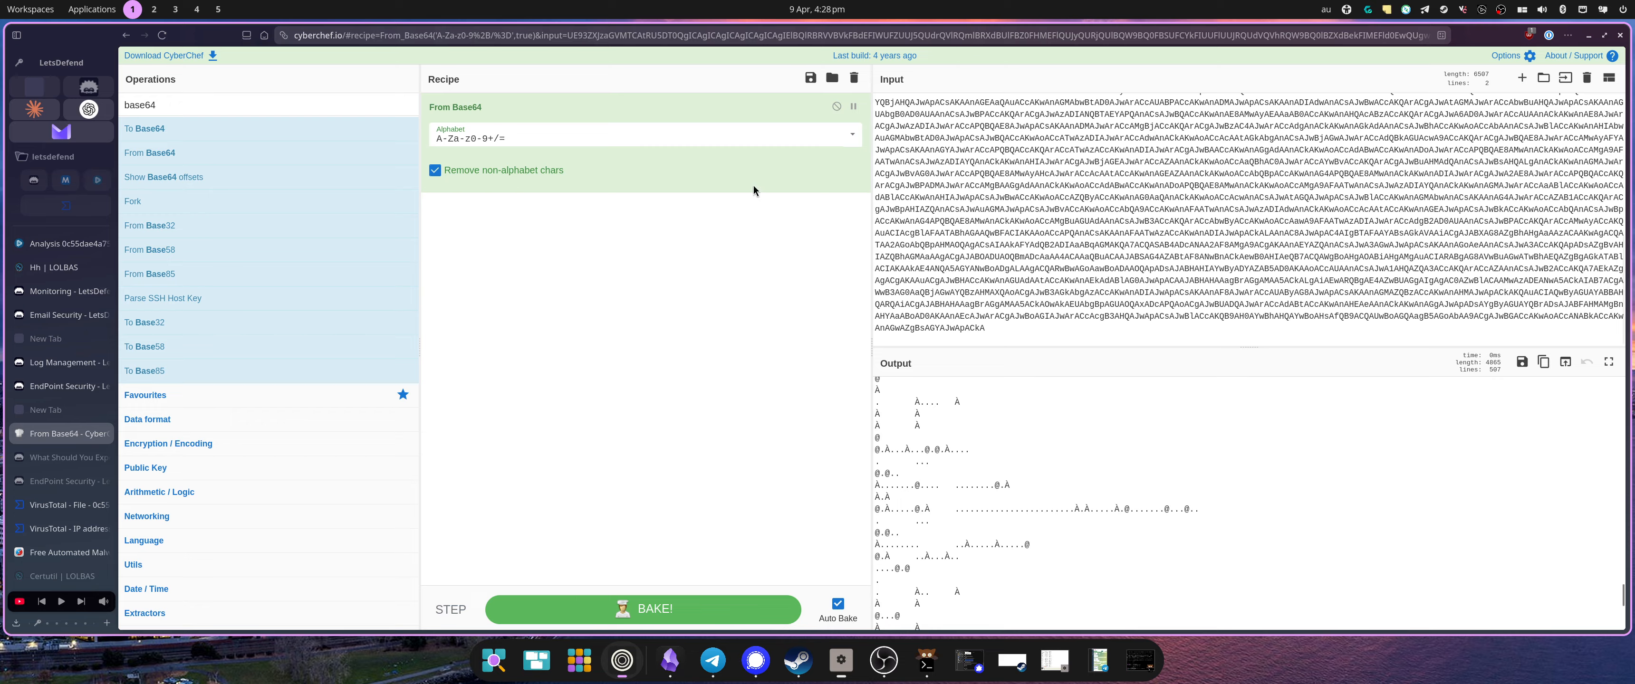
Replace the From Base64 operation in the recipe with Magic and enable its intensive mode
drag(666, 121, 49, 106)
text(m)
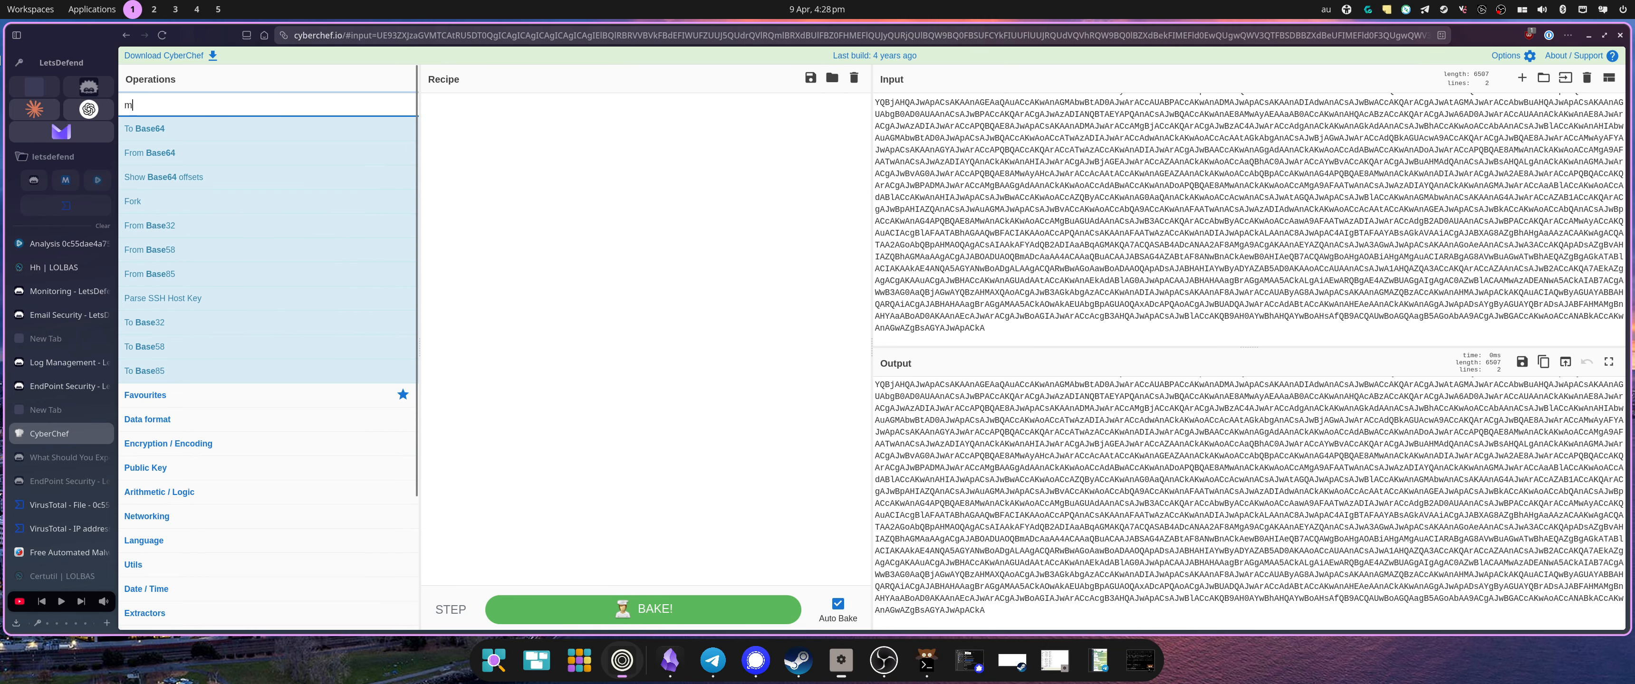
text(agic)
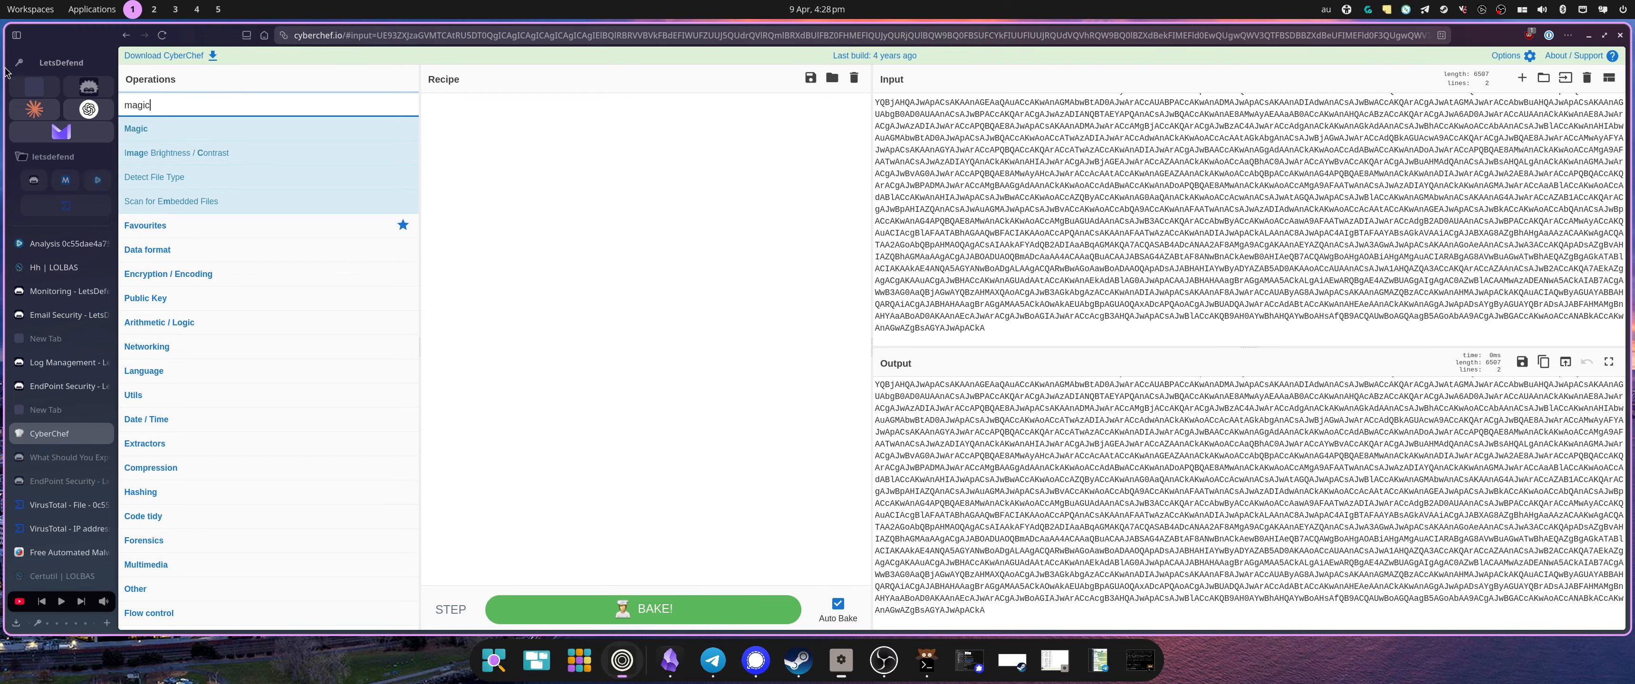
drag(136, 128, 613, 248)
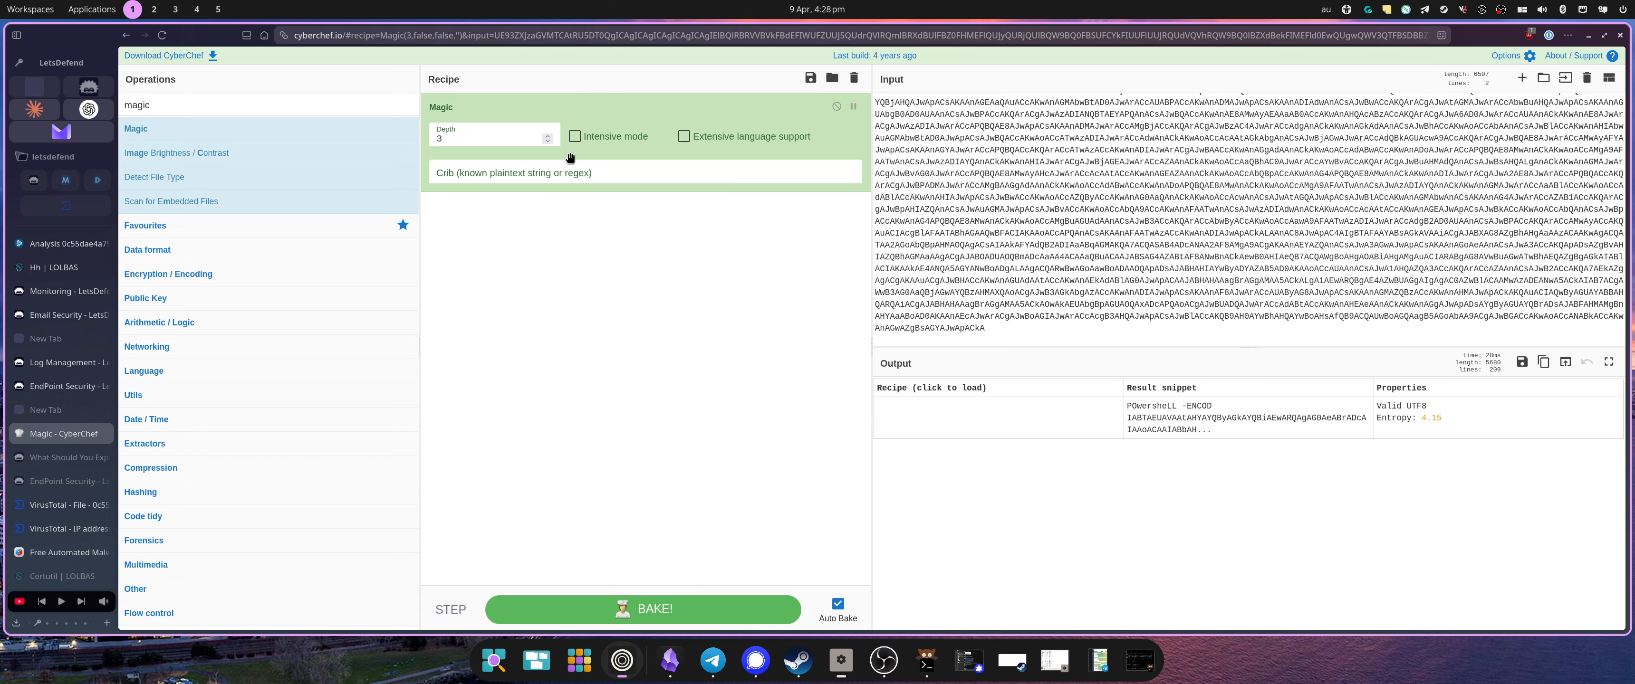
click(586, 142)
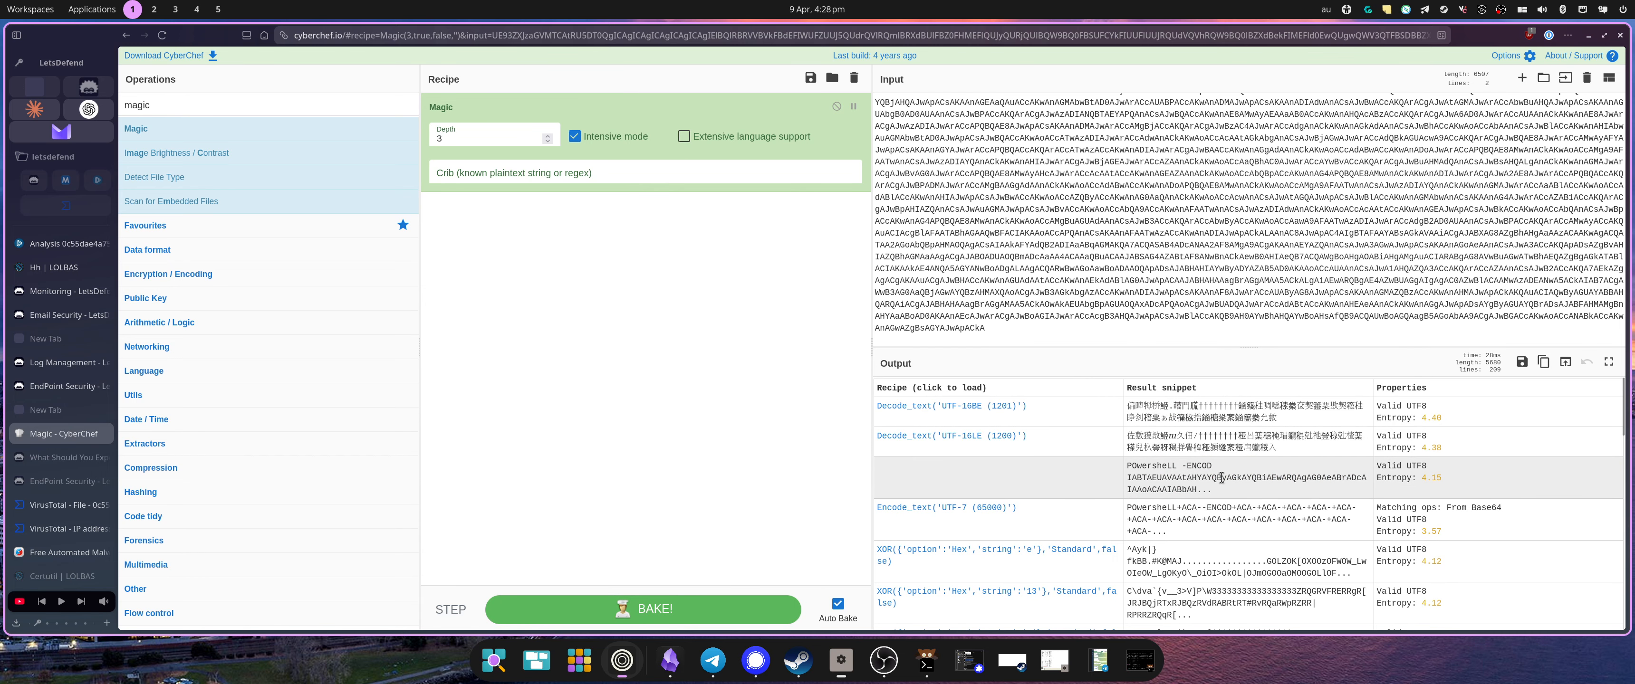
Delete the leading "POwersheLL -ENCOD" text from the input so that it starts with the encoded string
scroll(1018, 153, up, 10)
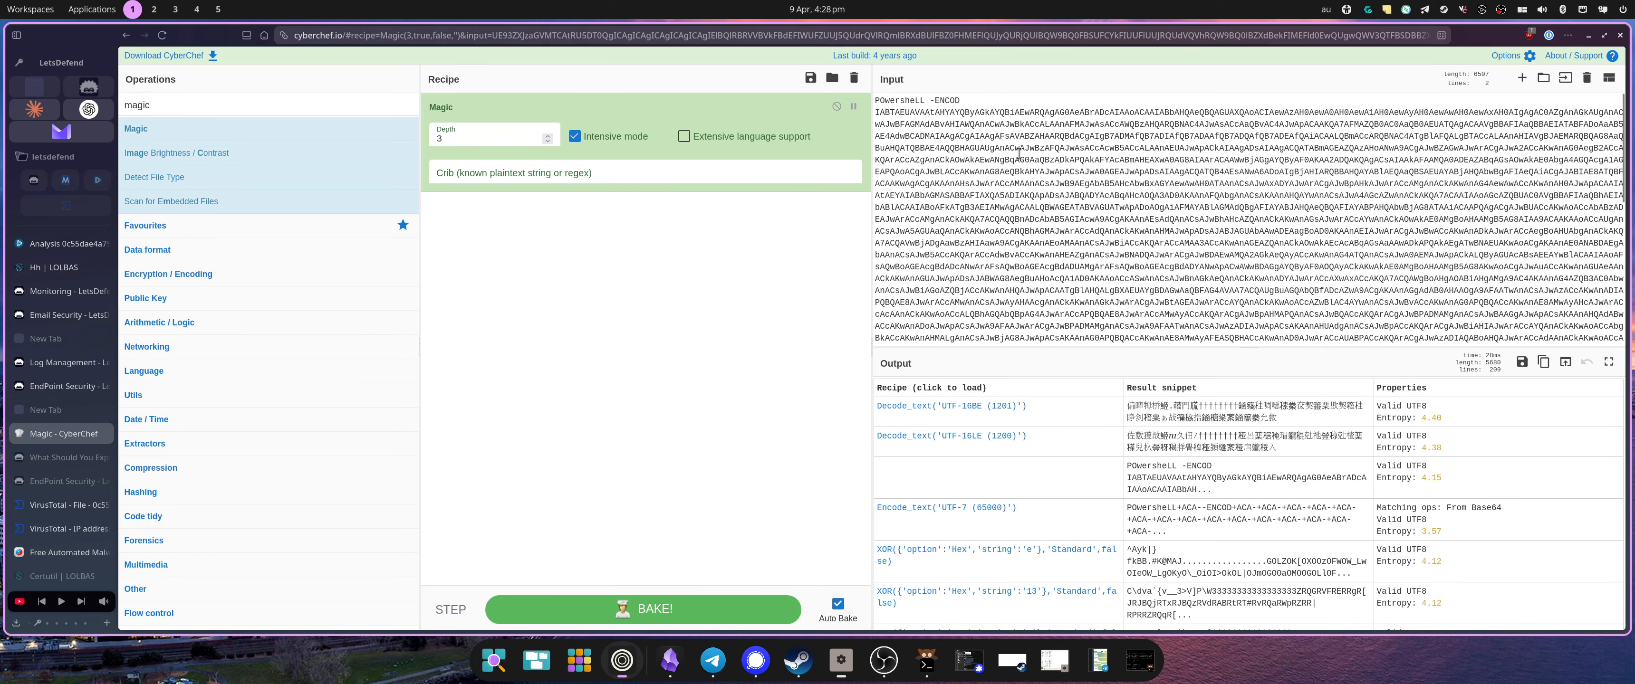
drag(975, 101, 831, 85)
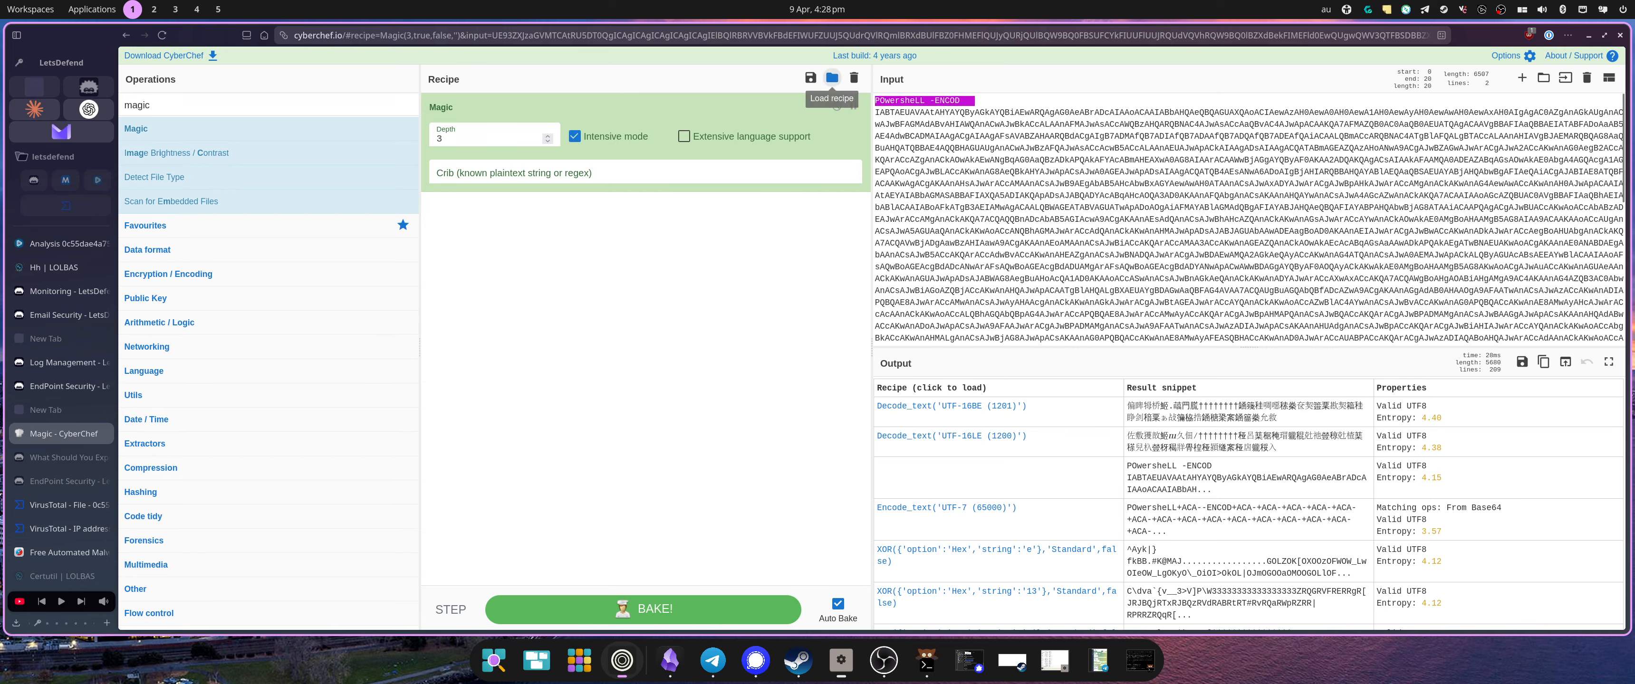
key(BackSpace)
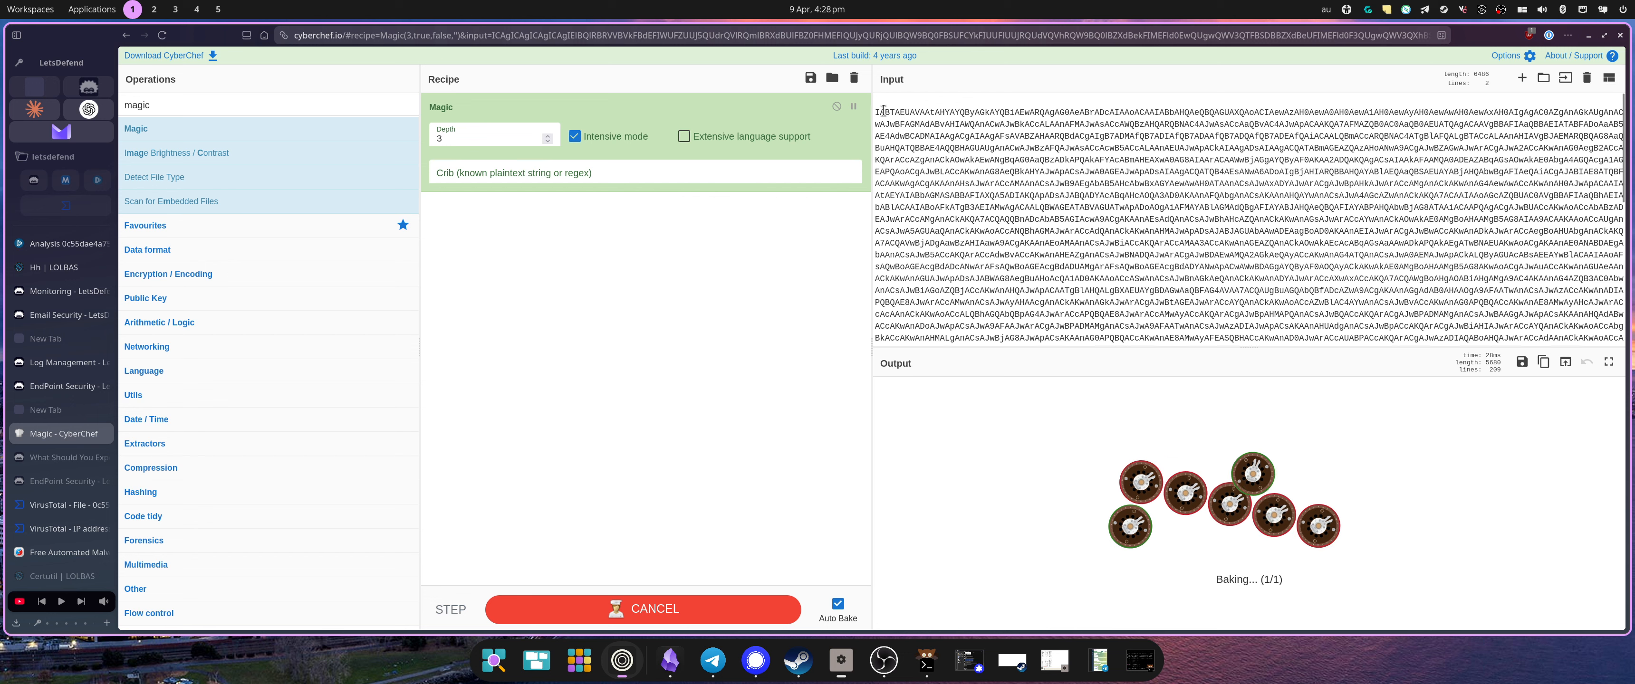
key(BackSpace)
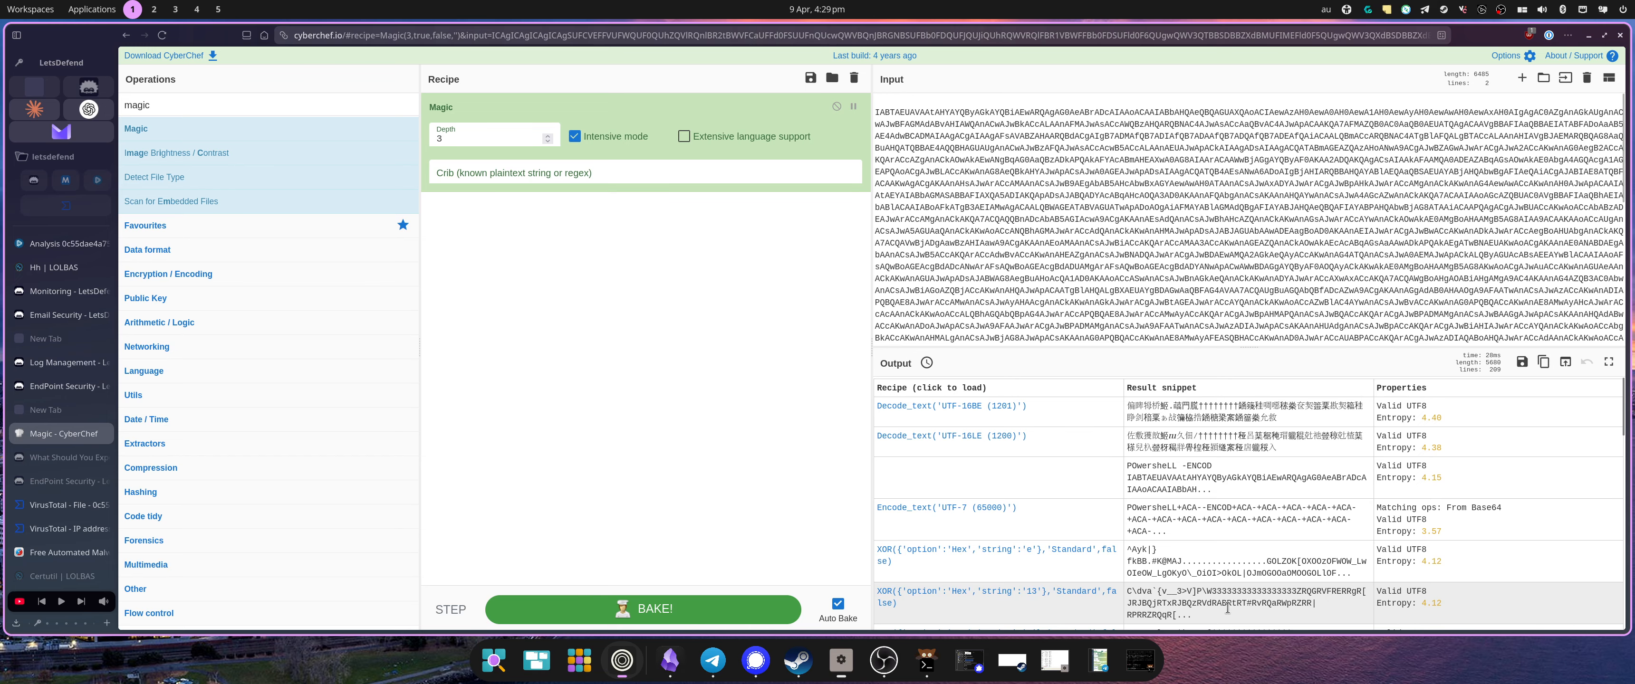
Replace the Magic operation in the recipe with From Base64 and examine the decoded PowerShell script
scroll(1226, 590, down, 1)
scroll(1224, 559, down, 6)
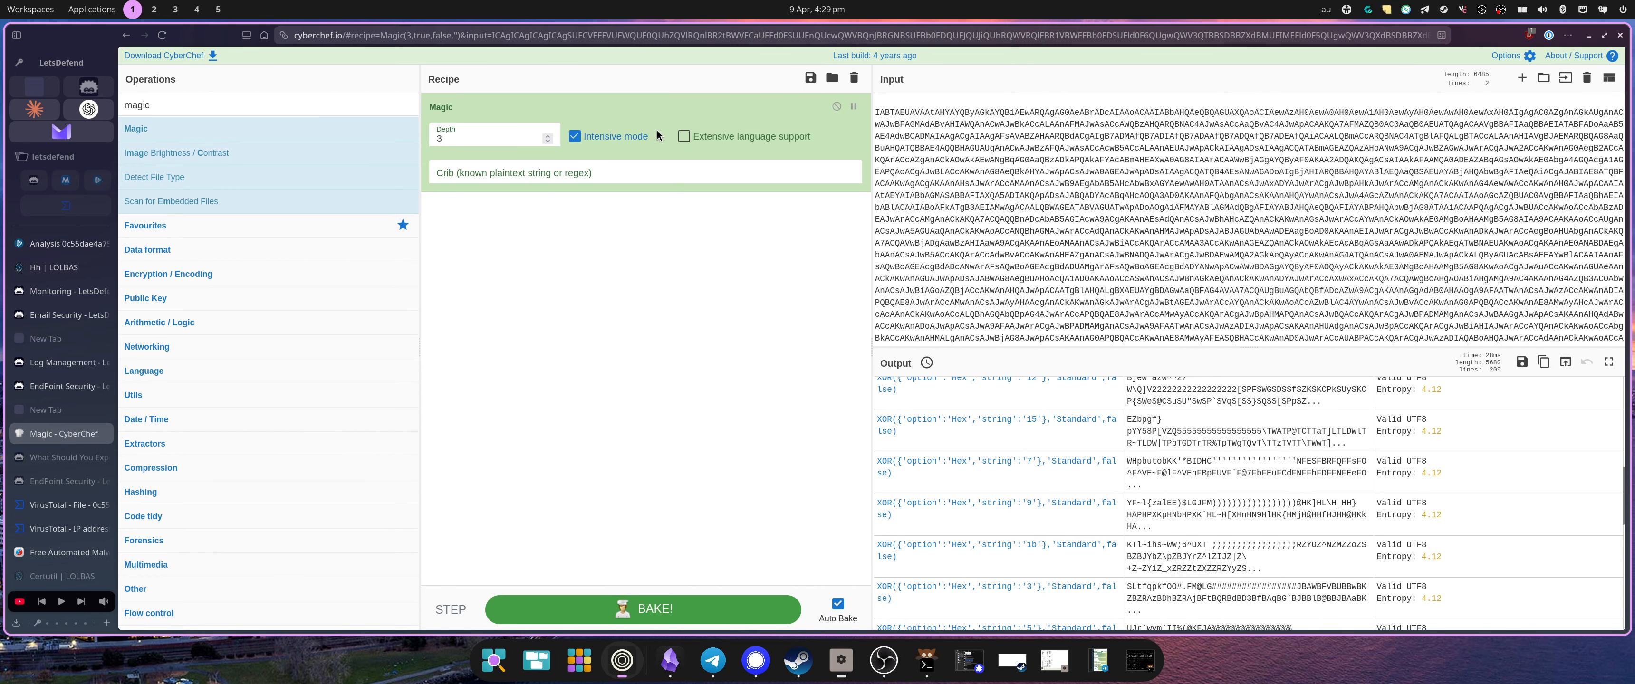
drag(648, 123, 347, 412)
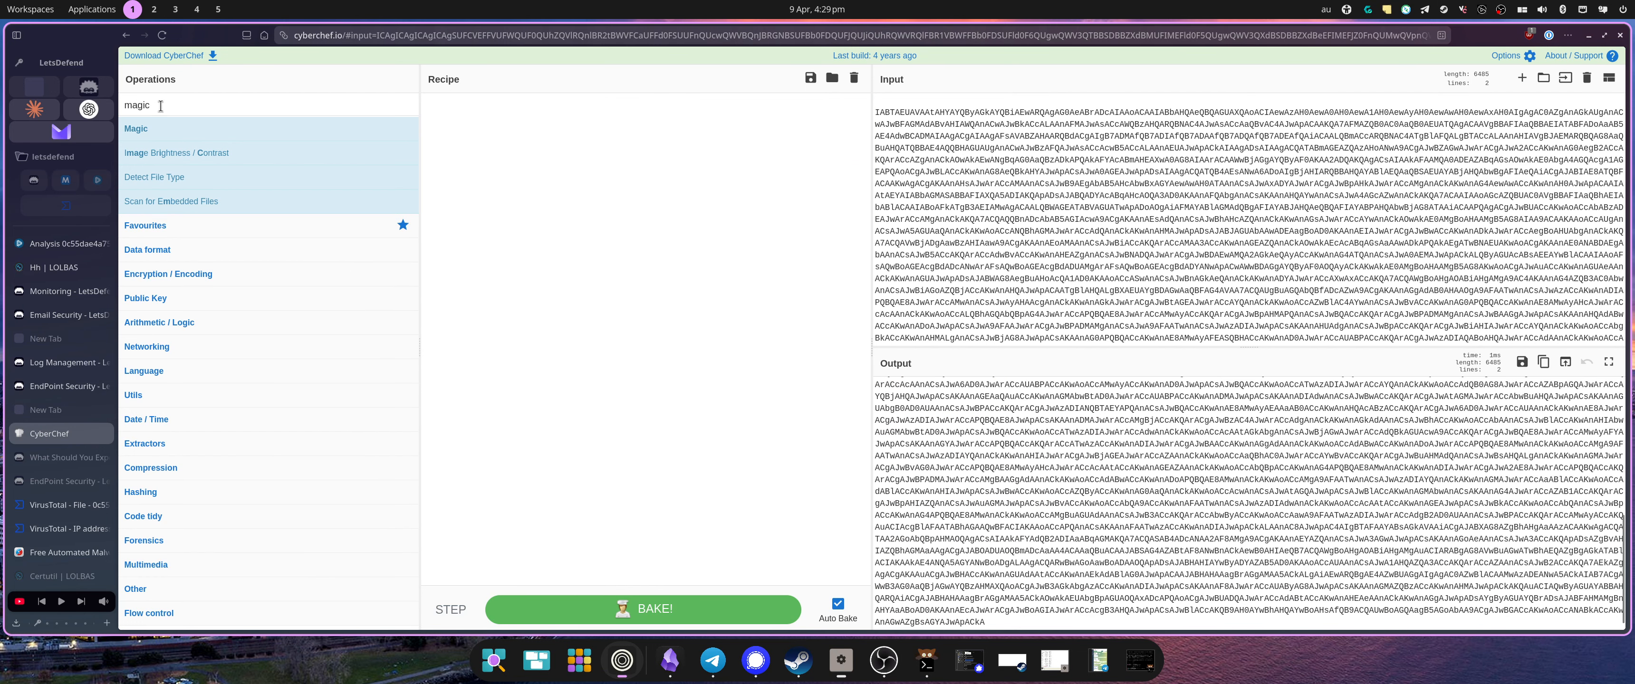
click(161, 106)
key(ctrl+a)
text(base)
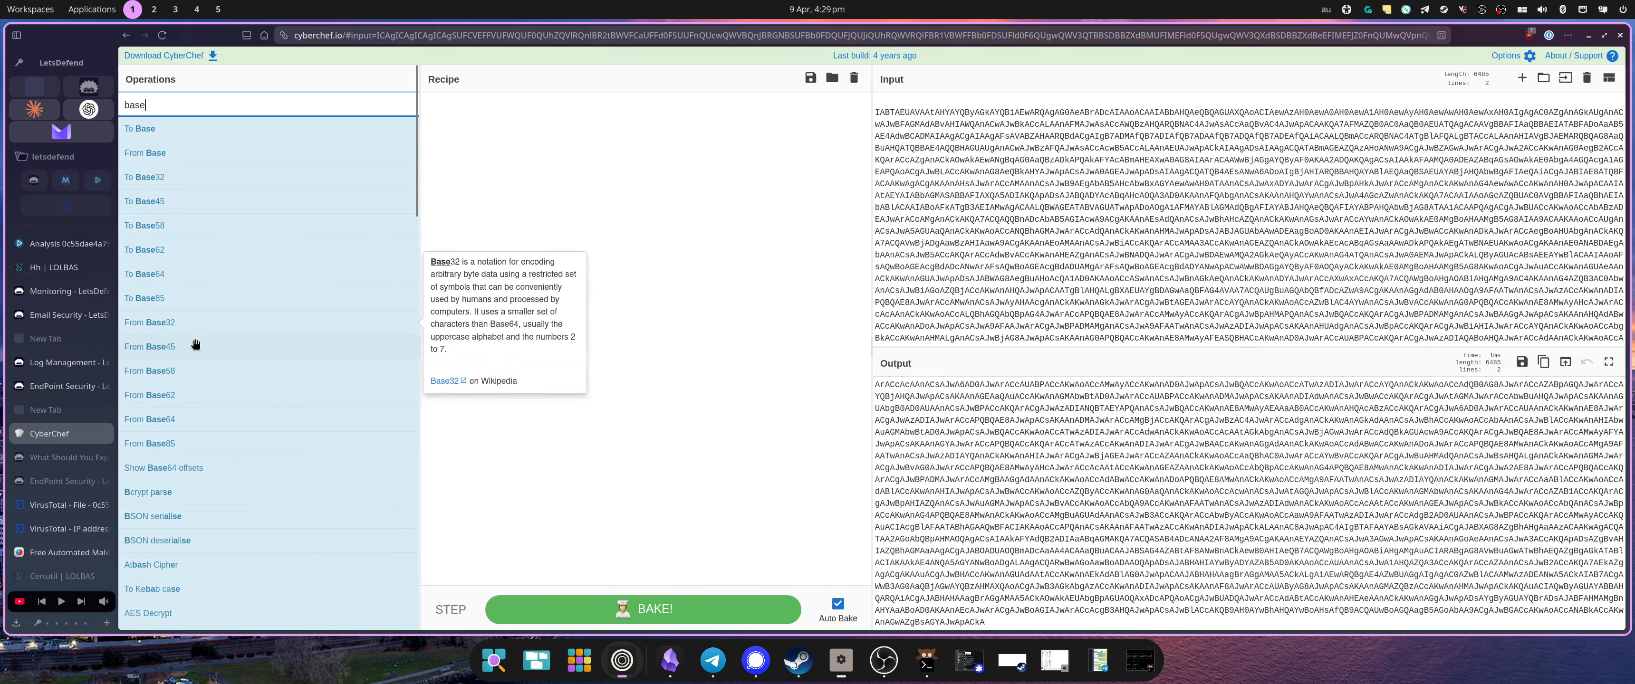
drag(181, 419, 545, 170)
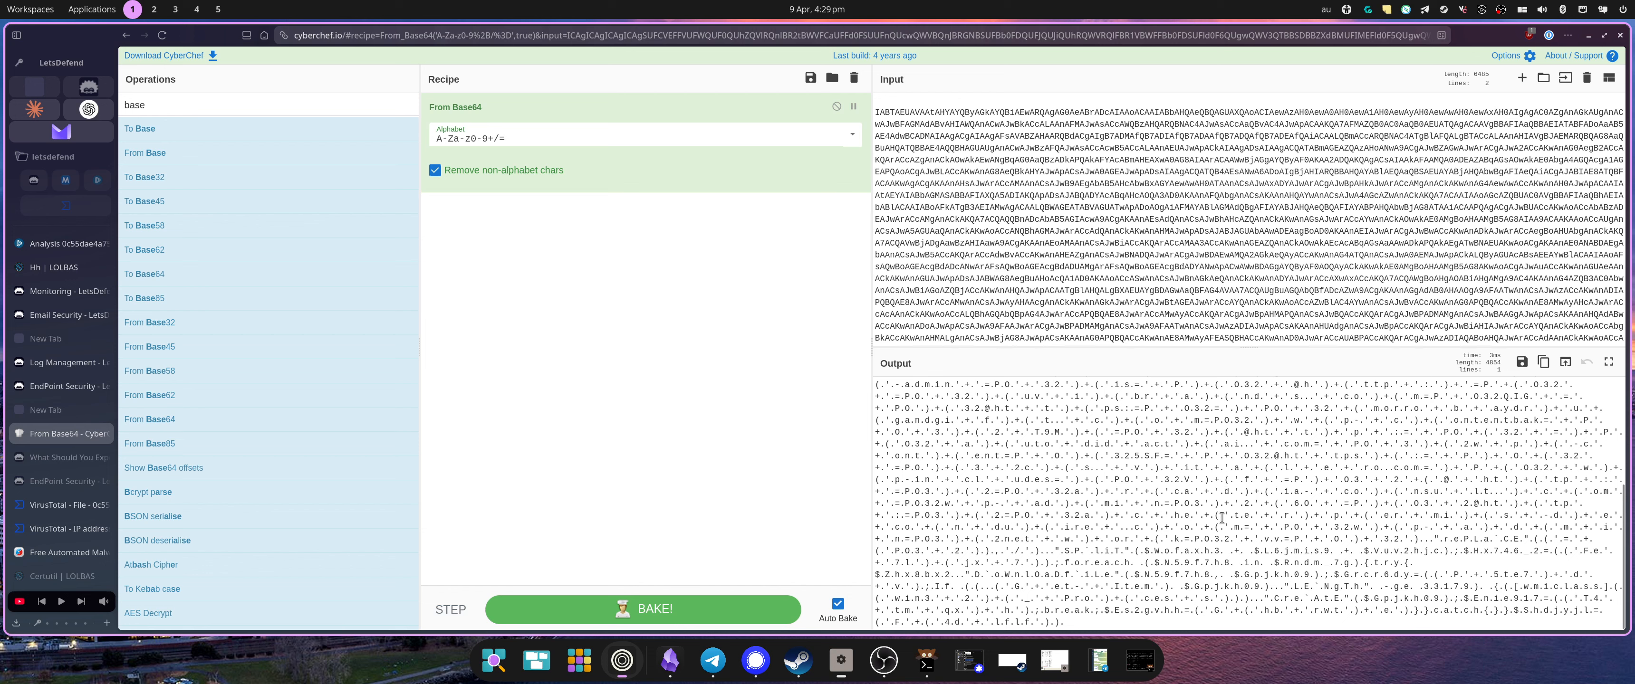
scroll(1218, 518, up, 5)
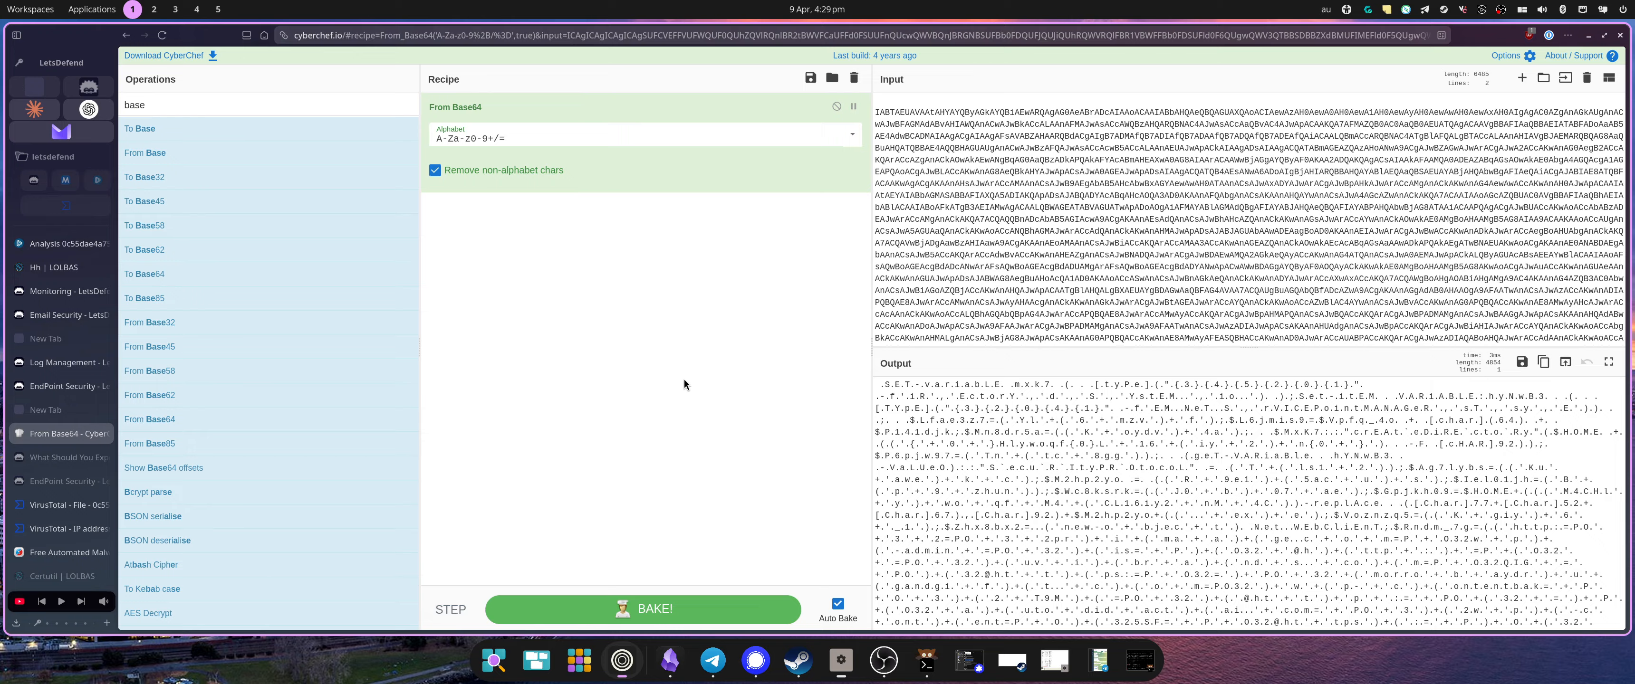
scroll(1107, 431, down, 2)
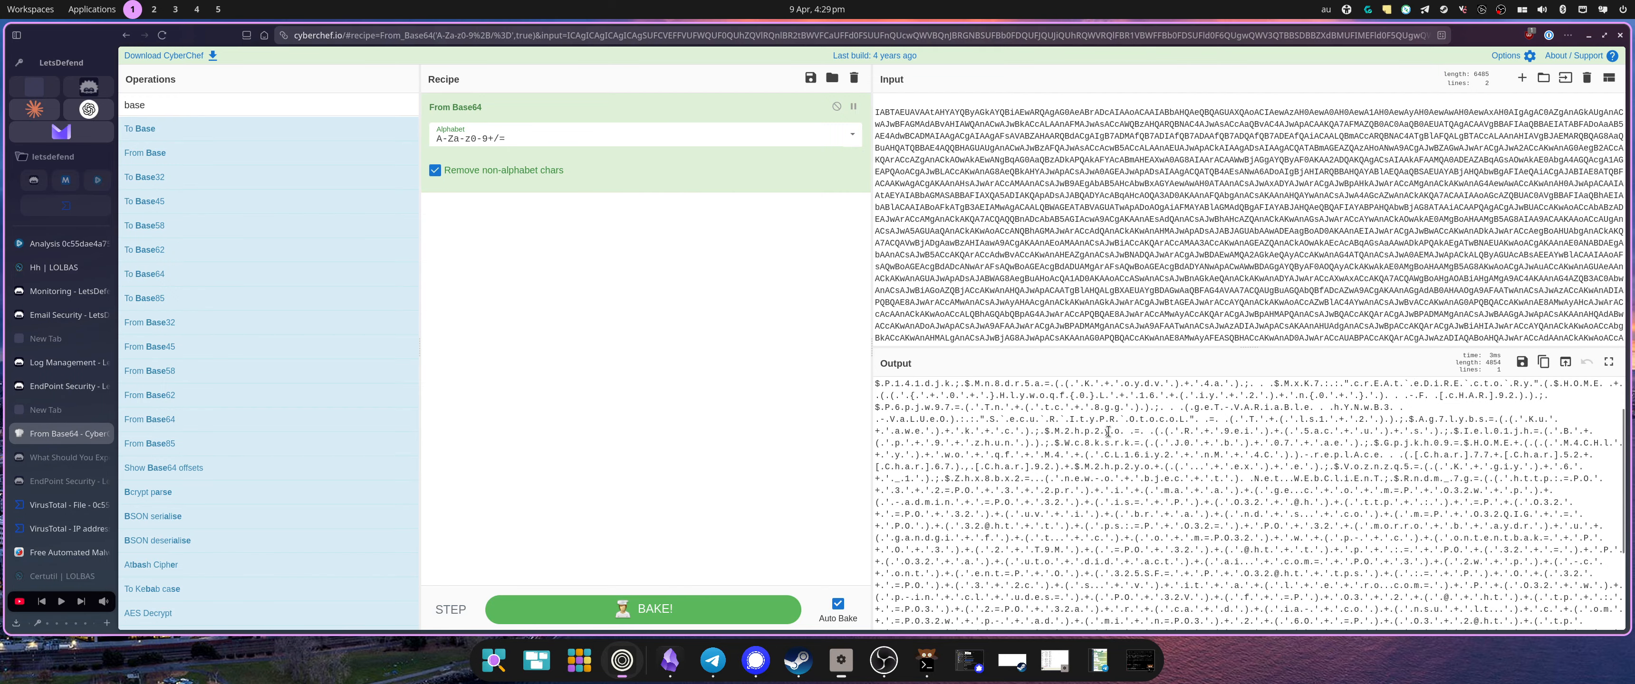
scroll(1108, 432, down, 3)
scroll(1040, 448, up, 3)
Find the Find / Replace operation and add it to the recipe after From Base64
drag(200, 104, 89, 103)
text(fin)
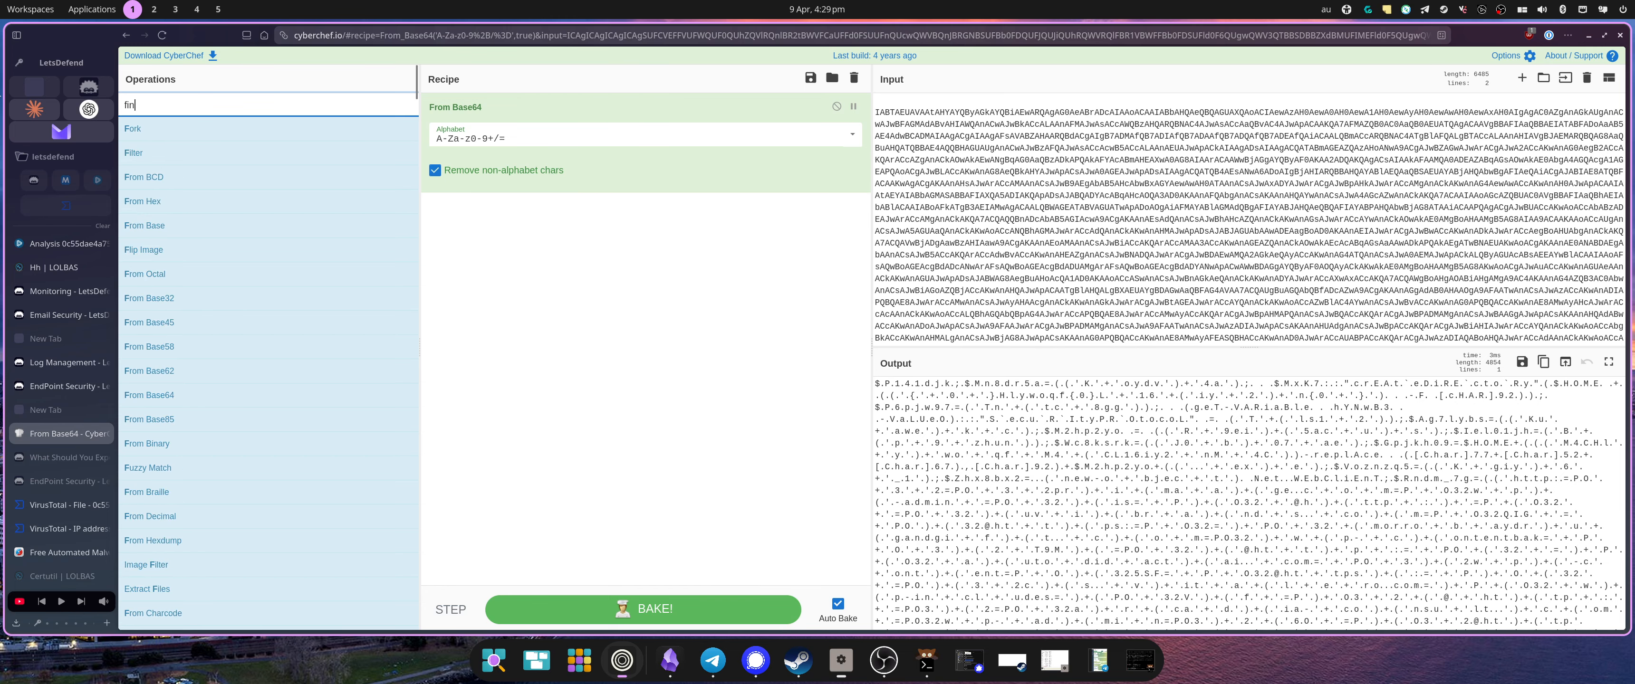
text(d)
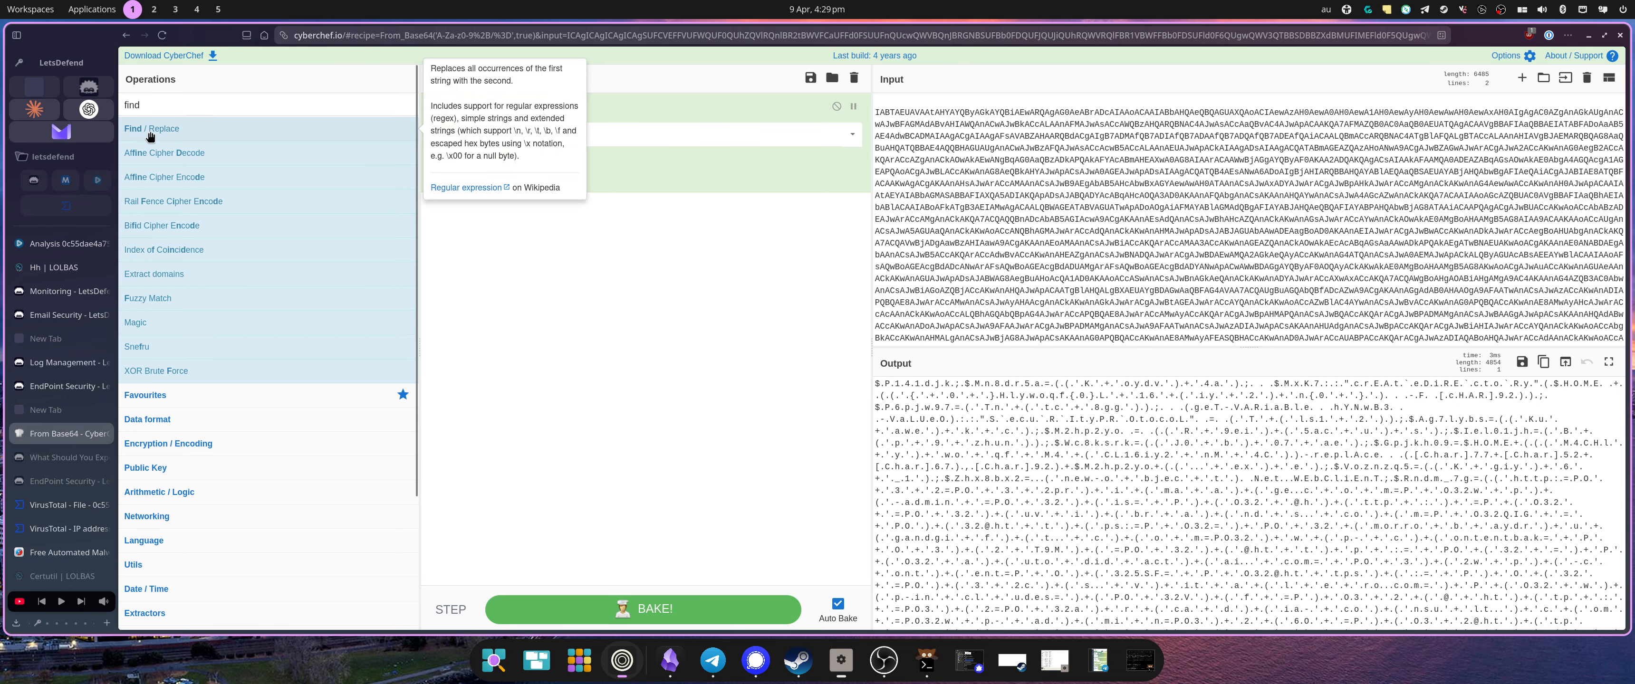
drag(149, 136, 621, 254)
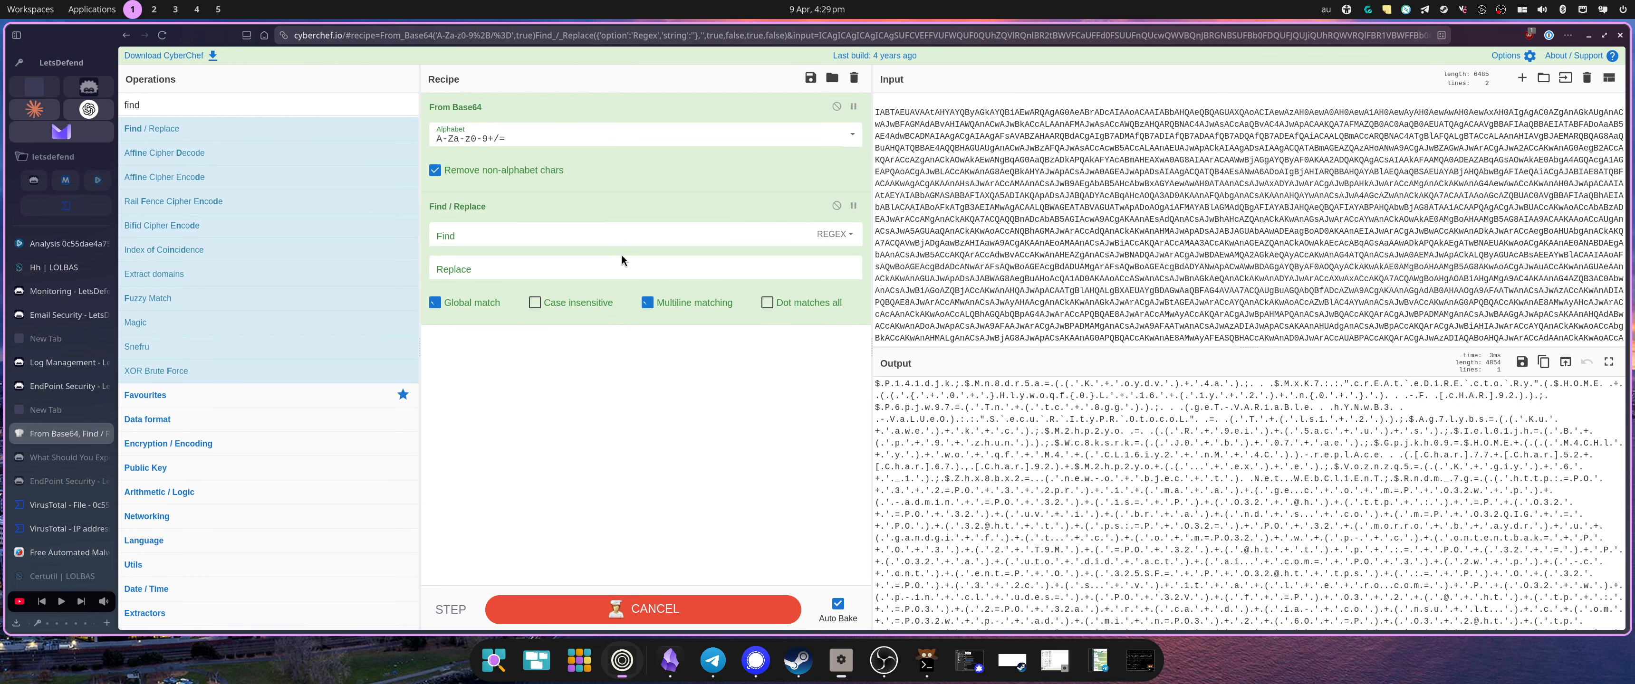
Set Find / Replace to search for "./" as a simple string with an empty replacement
click(520, 238)
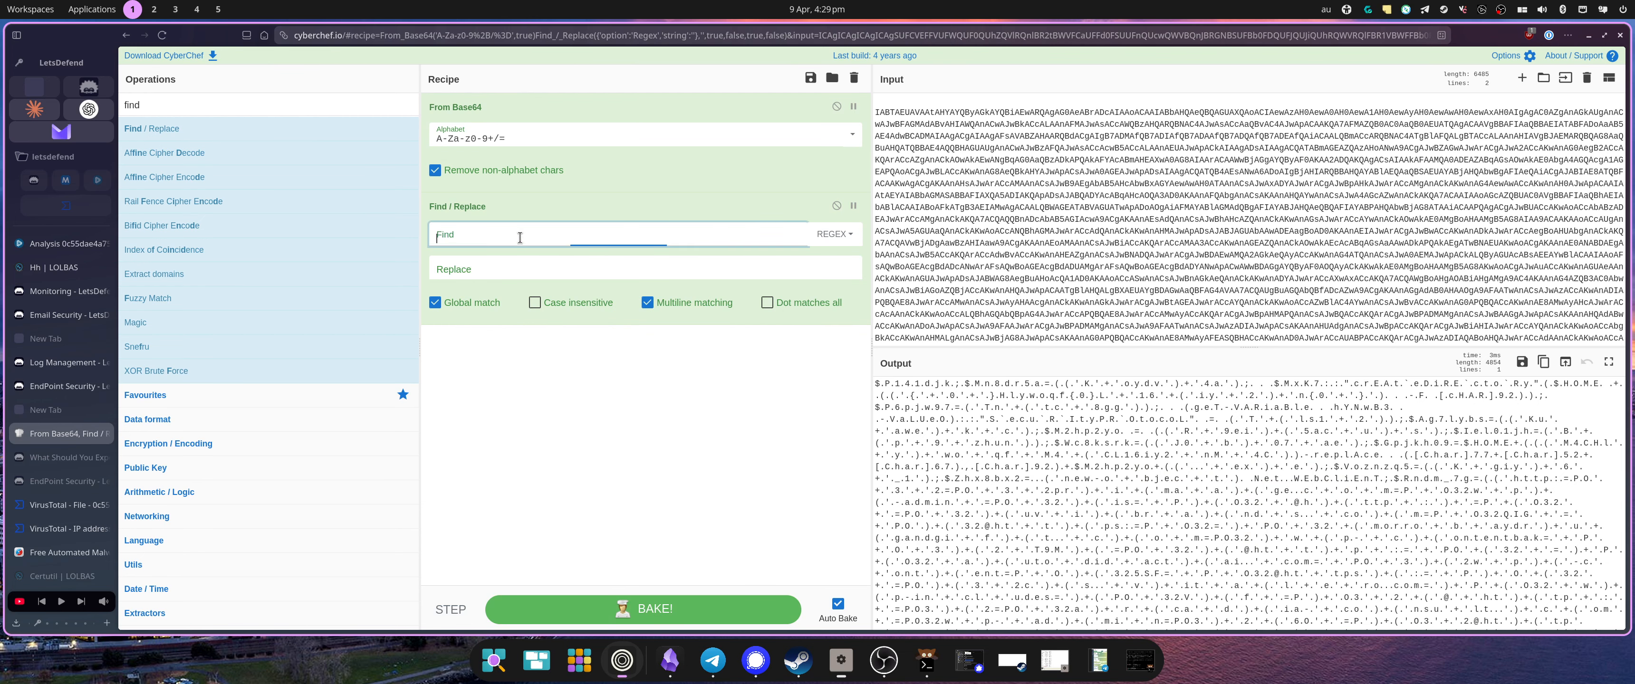
text(./)
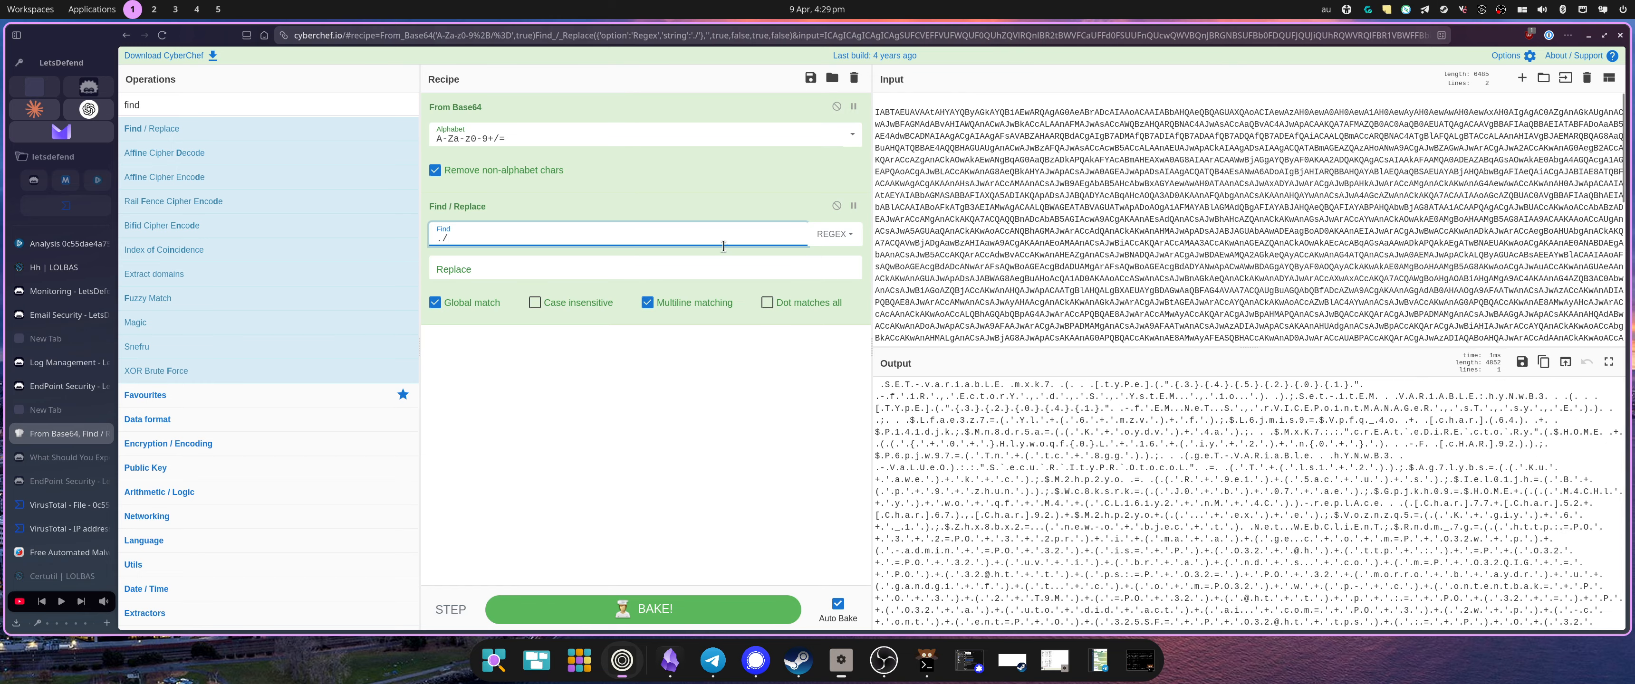
click(442, 271)
key(BackSpace)
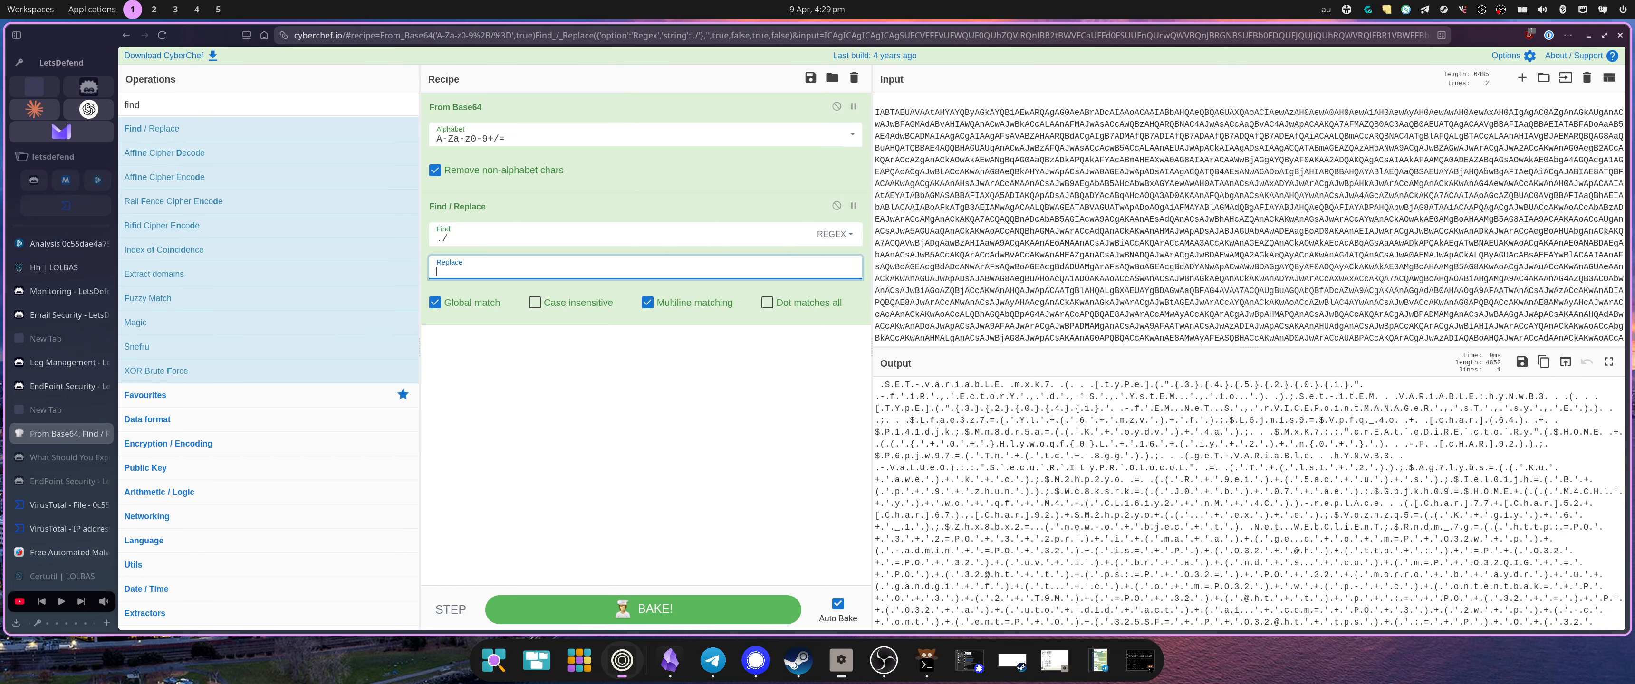
click(835, 234)
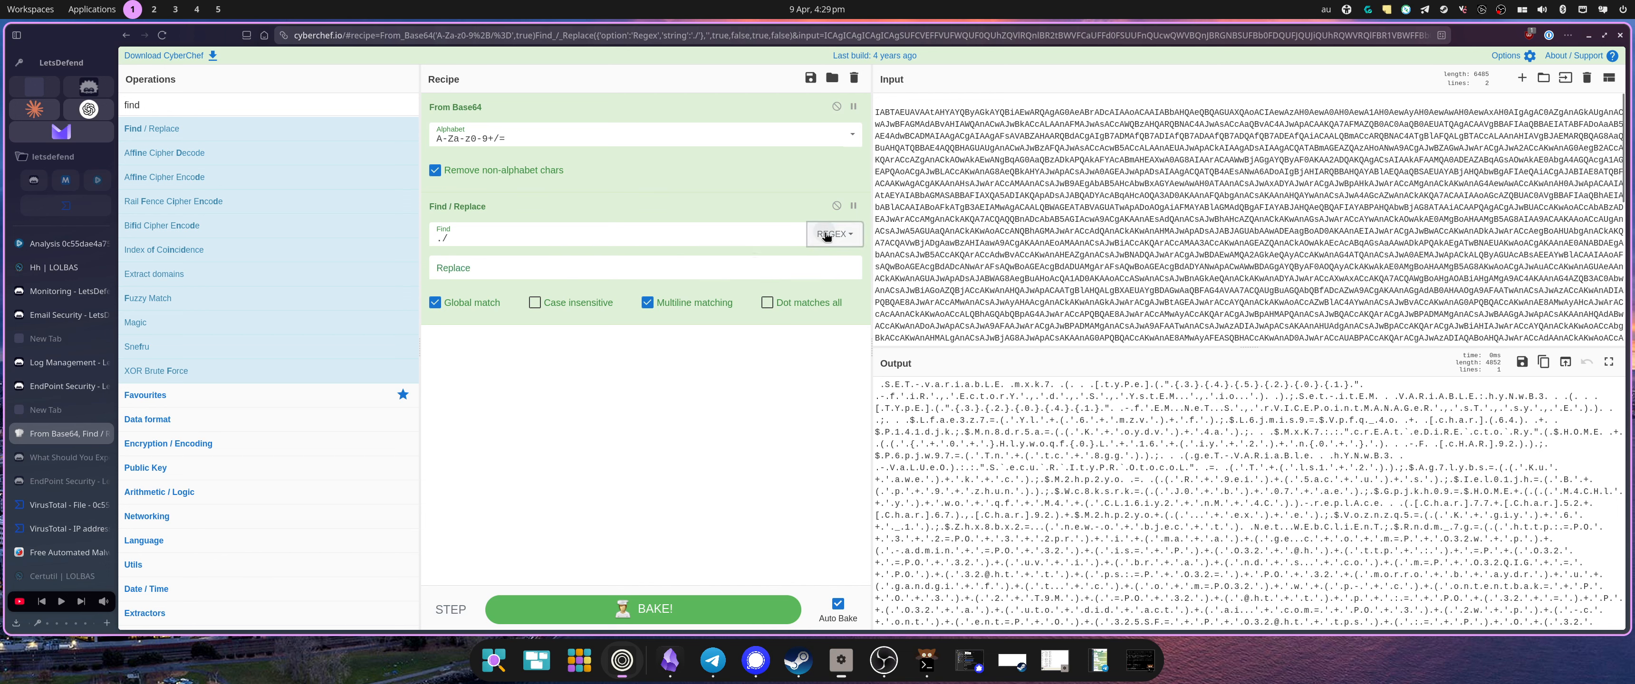
click(792, 323)
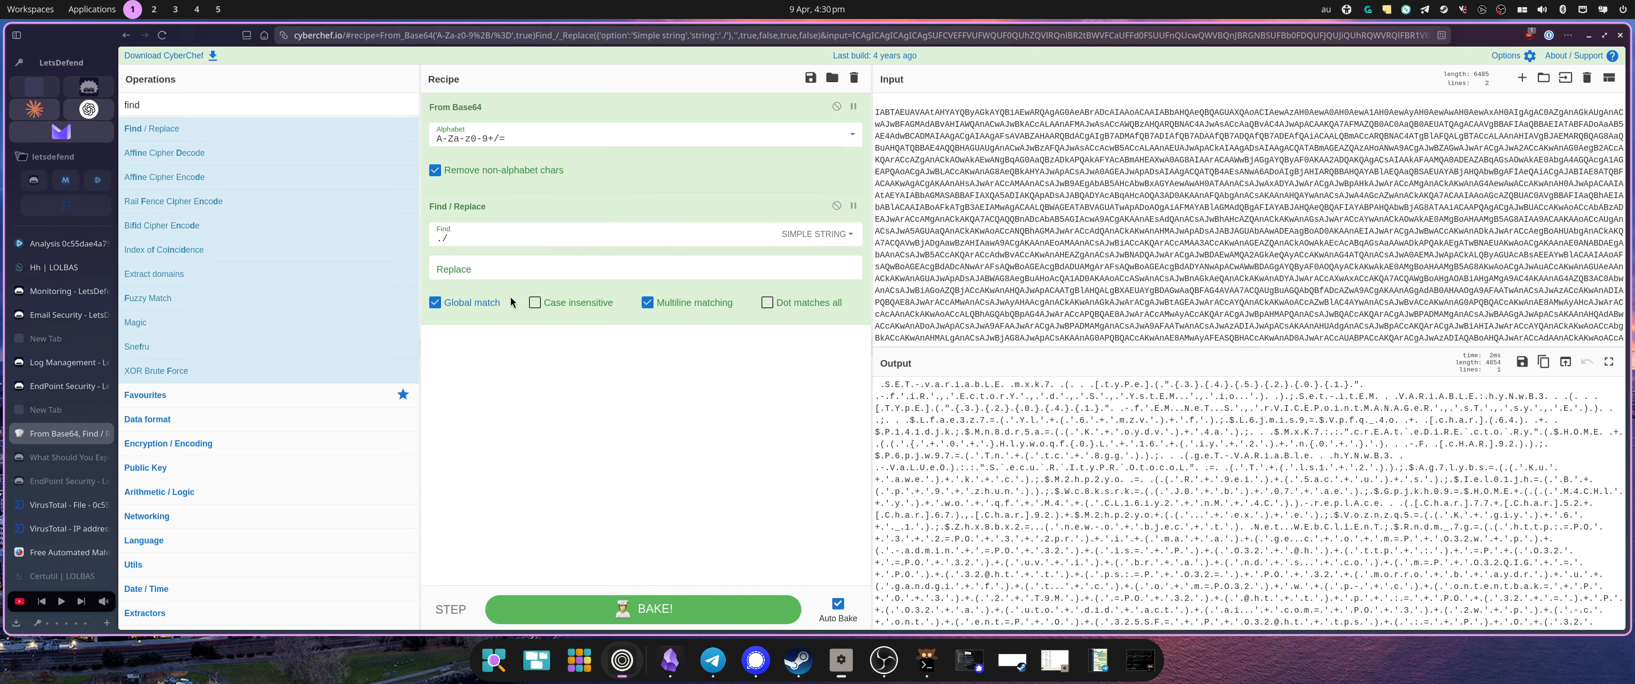
Replace the input with the full decoded output text and remove From Base64 from the recipe
drag(878, 381, 1459, 648)
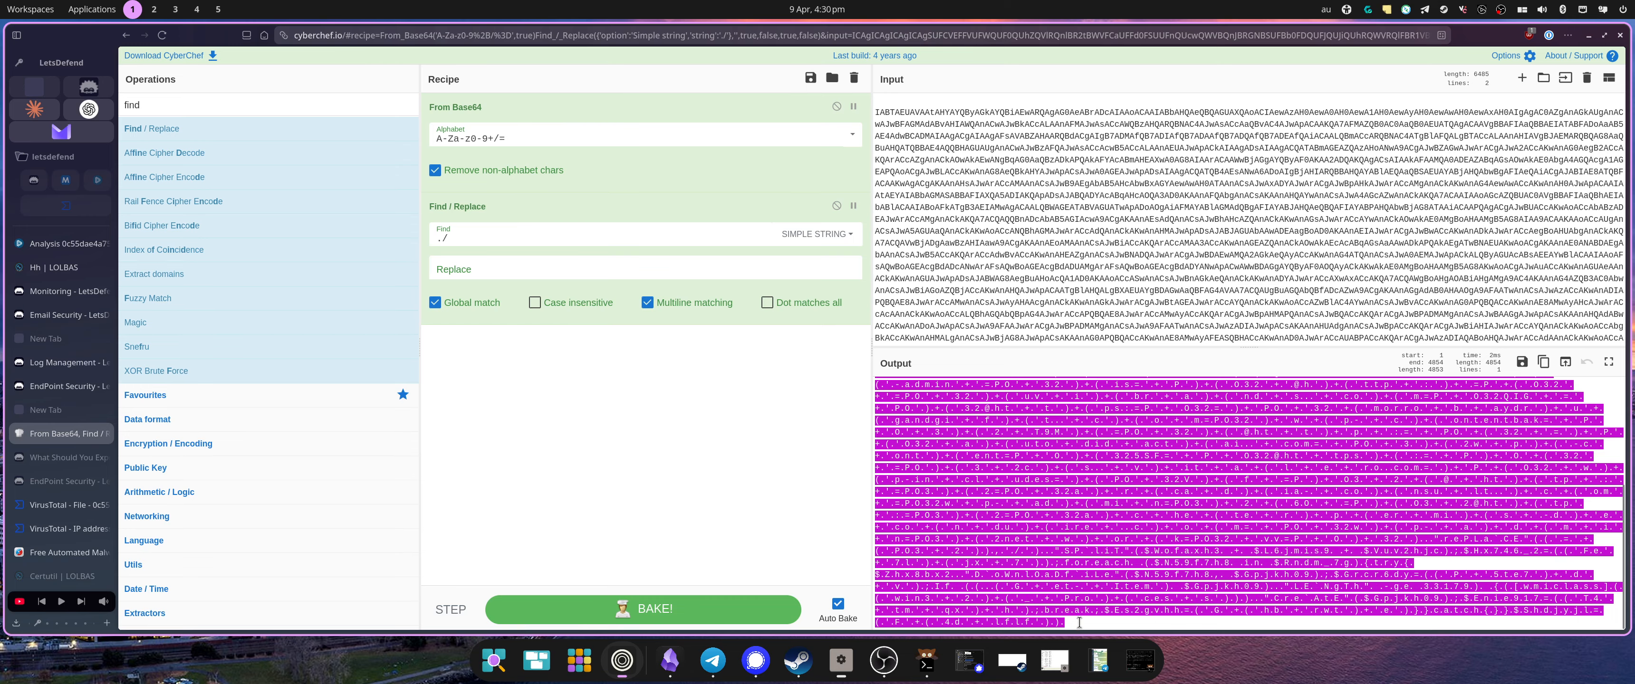
click(1111, 342)
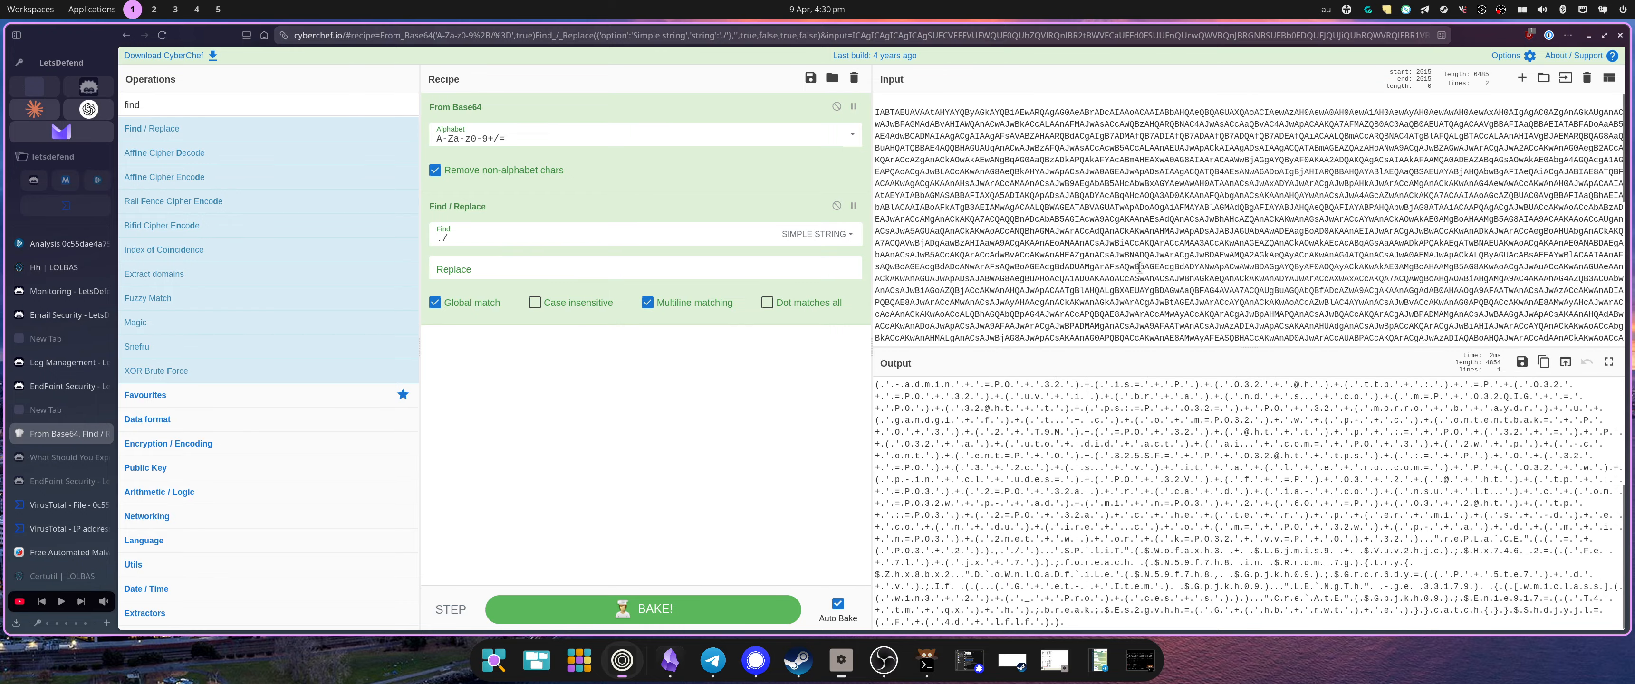
key(ctrl+a)
key(BackSpace)
key(ctrl+v)
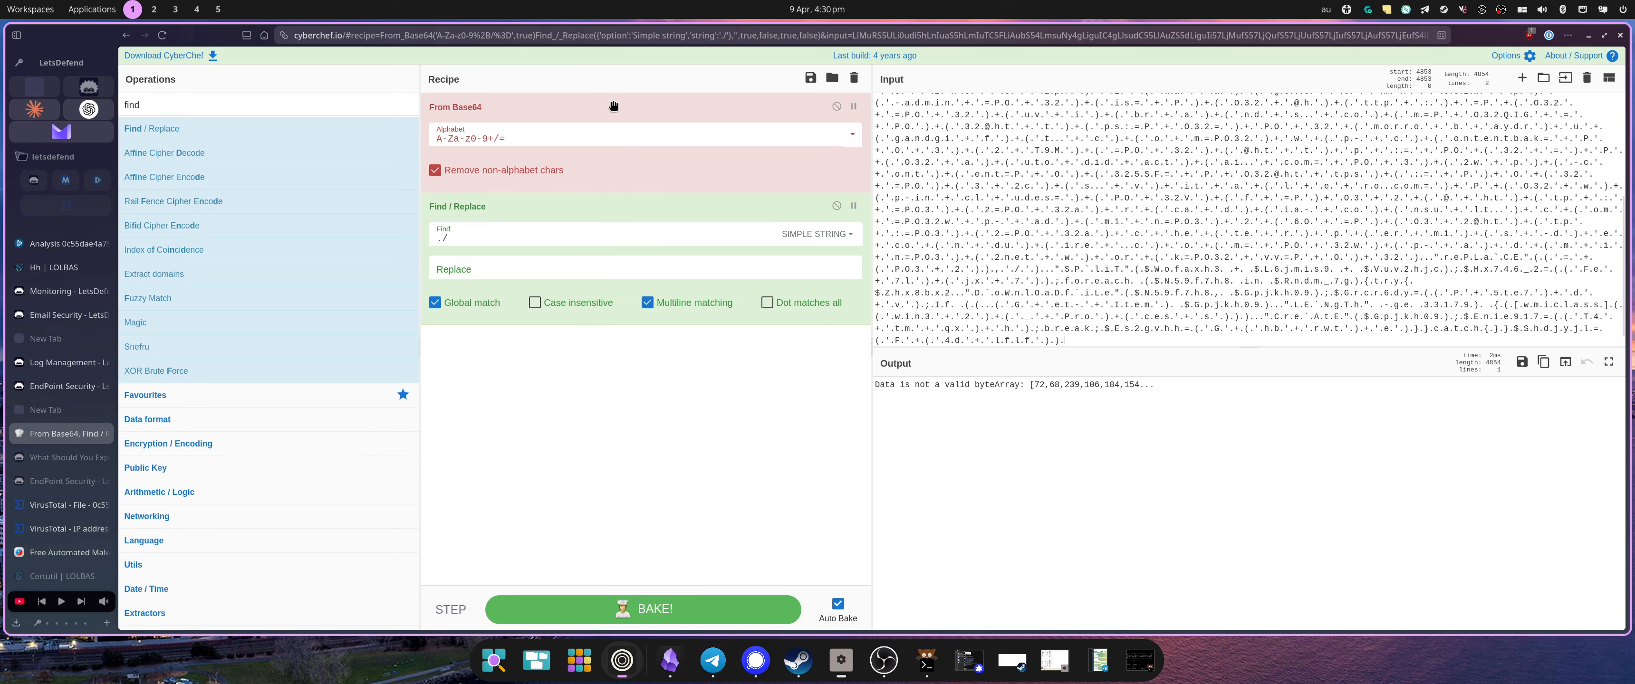
drag(609, 106, 260, 476)
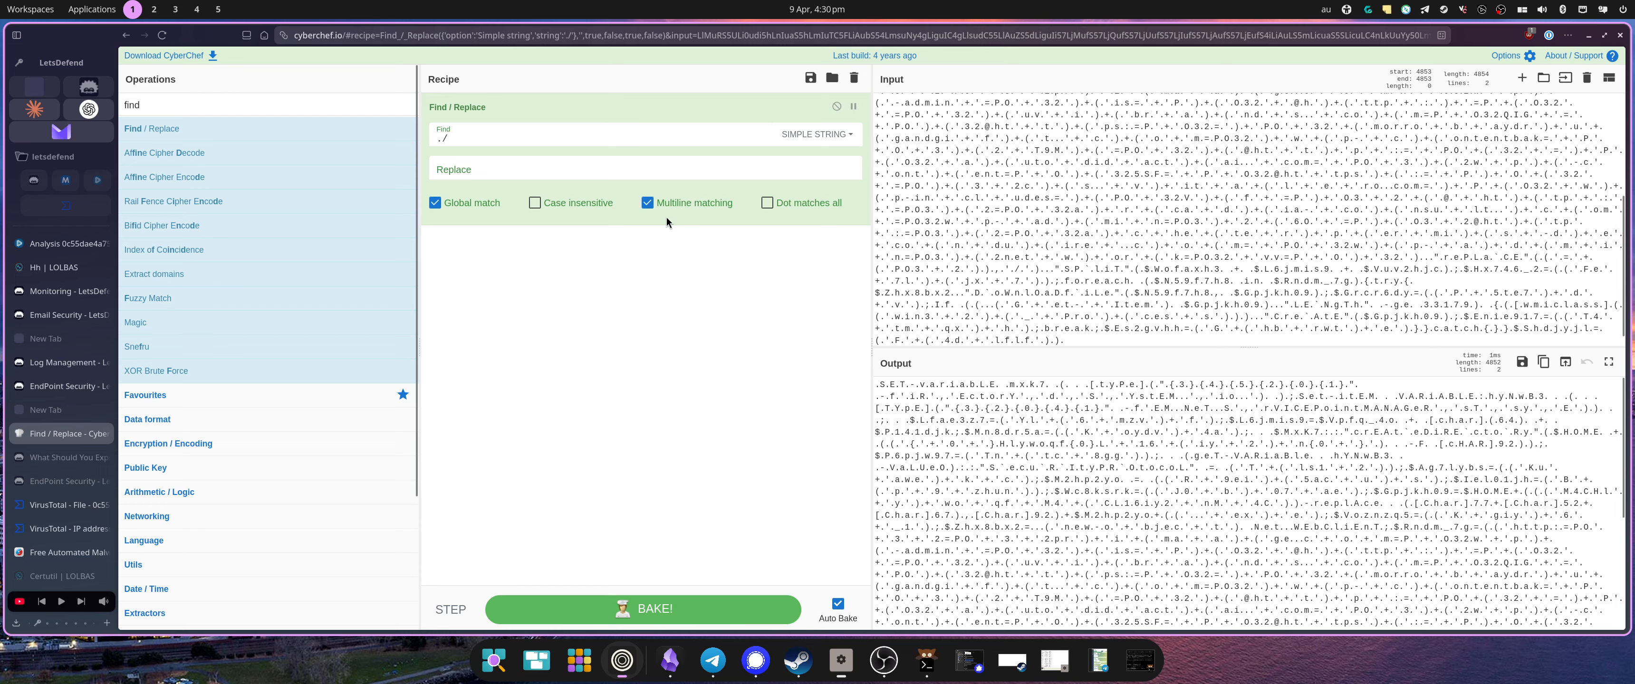
Change the Find / Replace search string to "." and leave the replacement empty
click(510, 162)
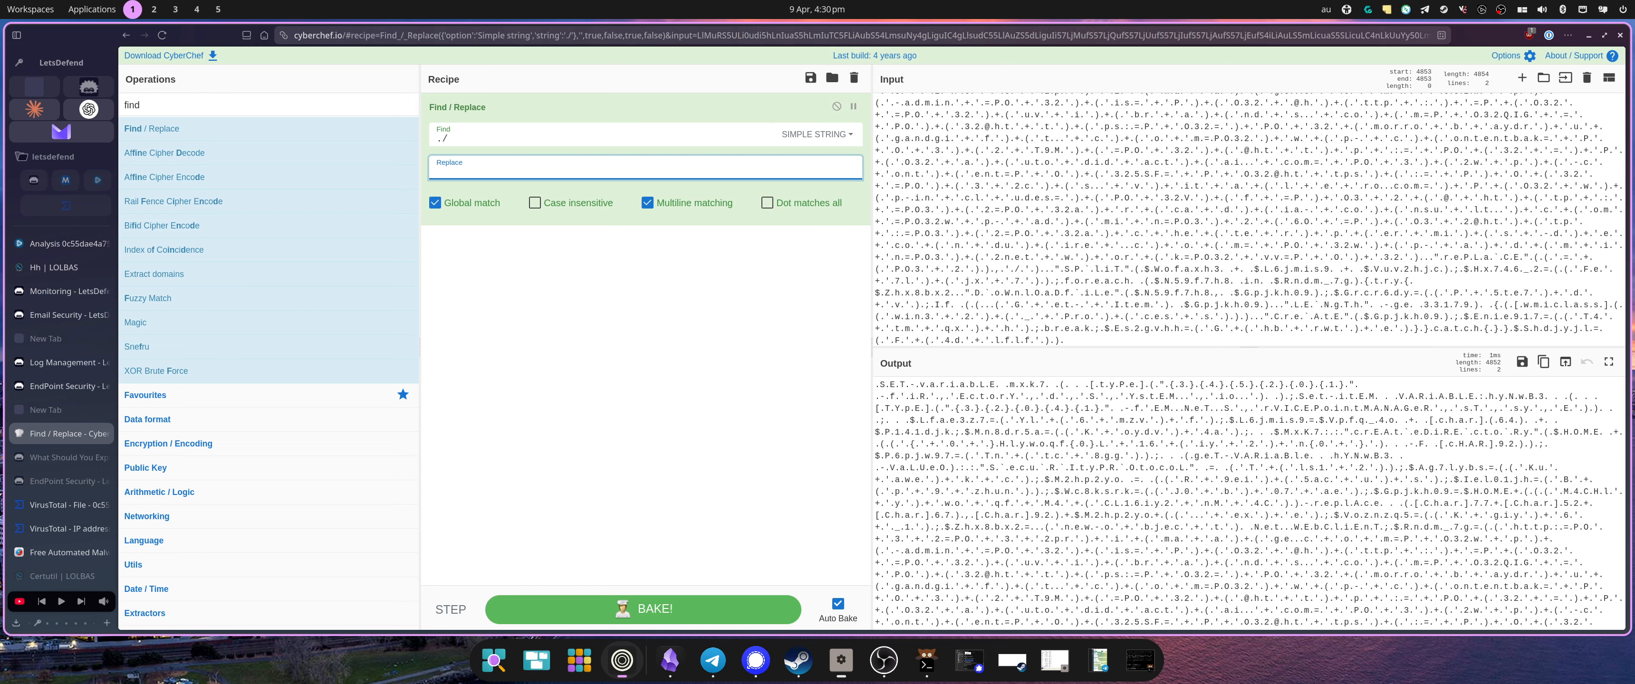
click(452, 135)
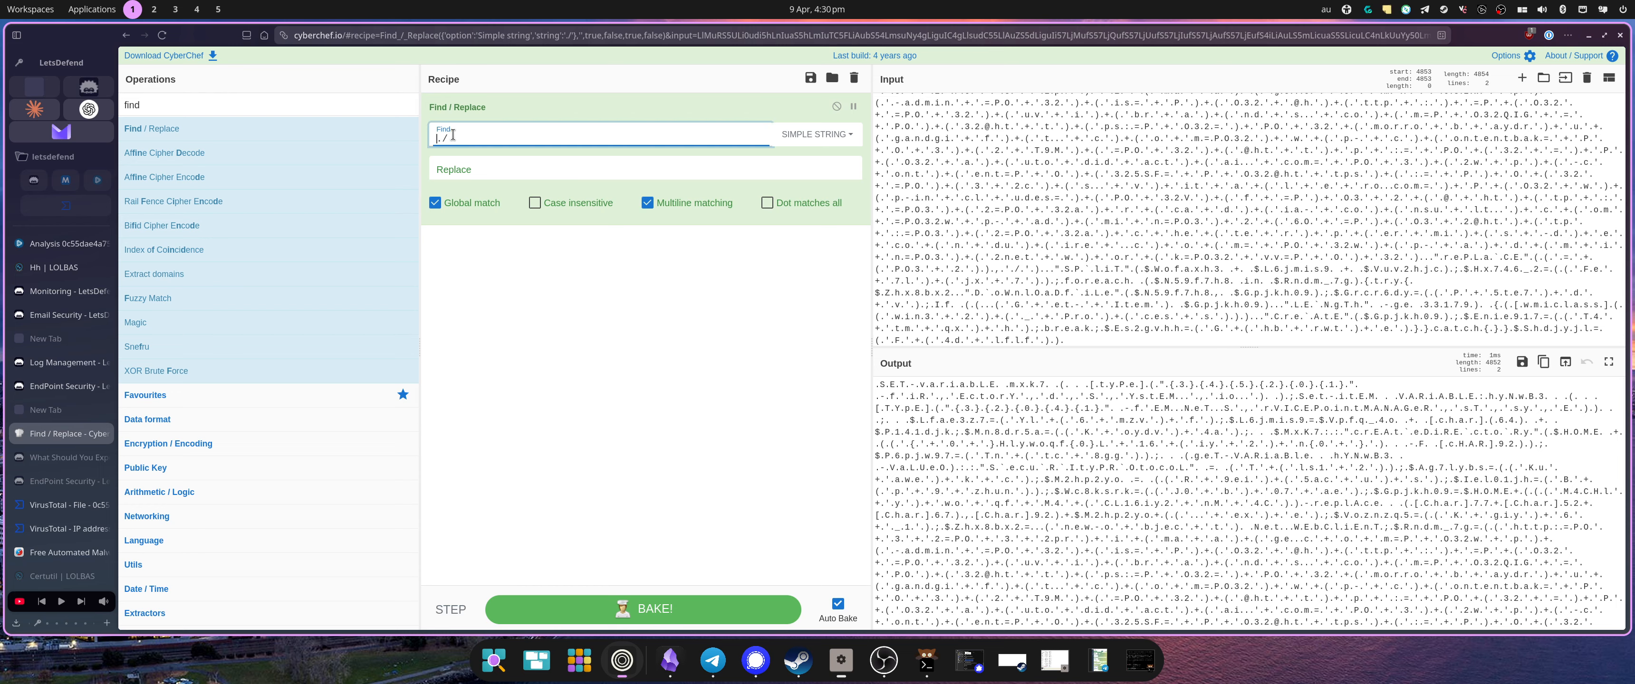
key(Delete)
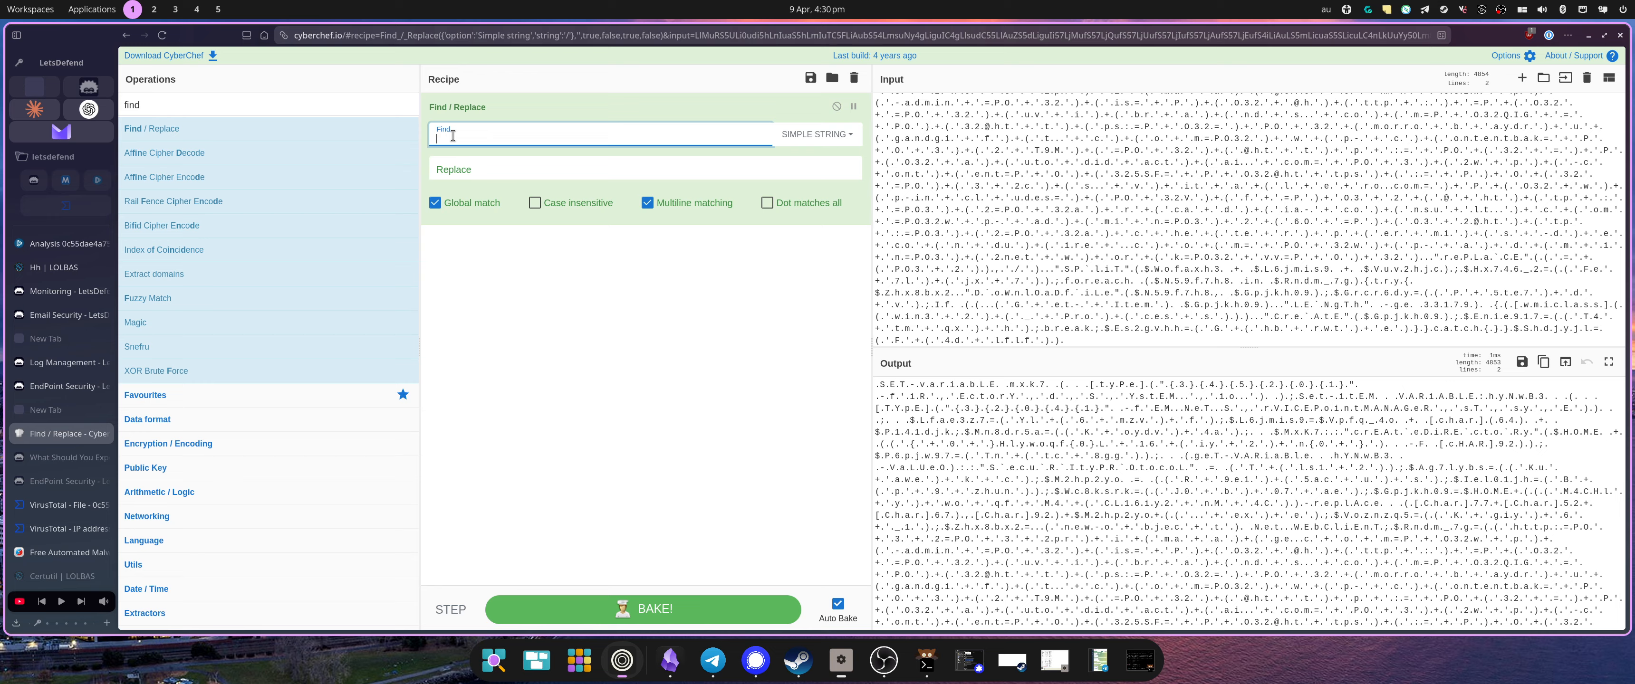
text(.)
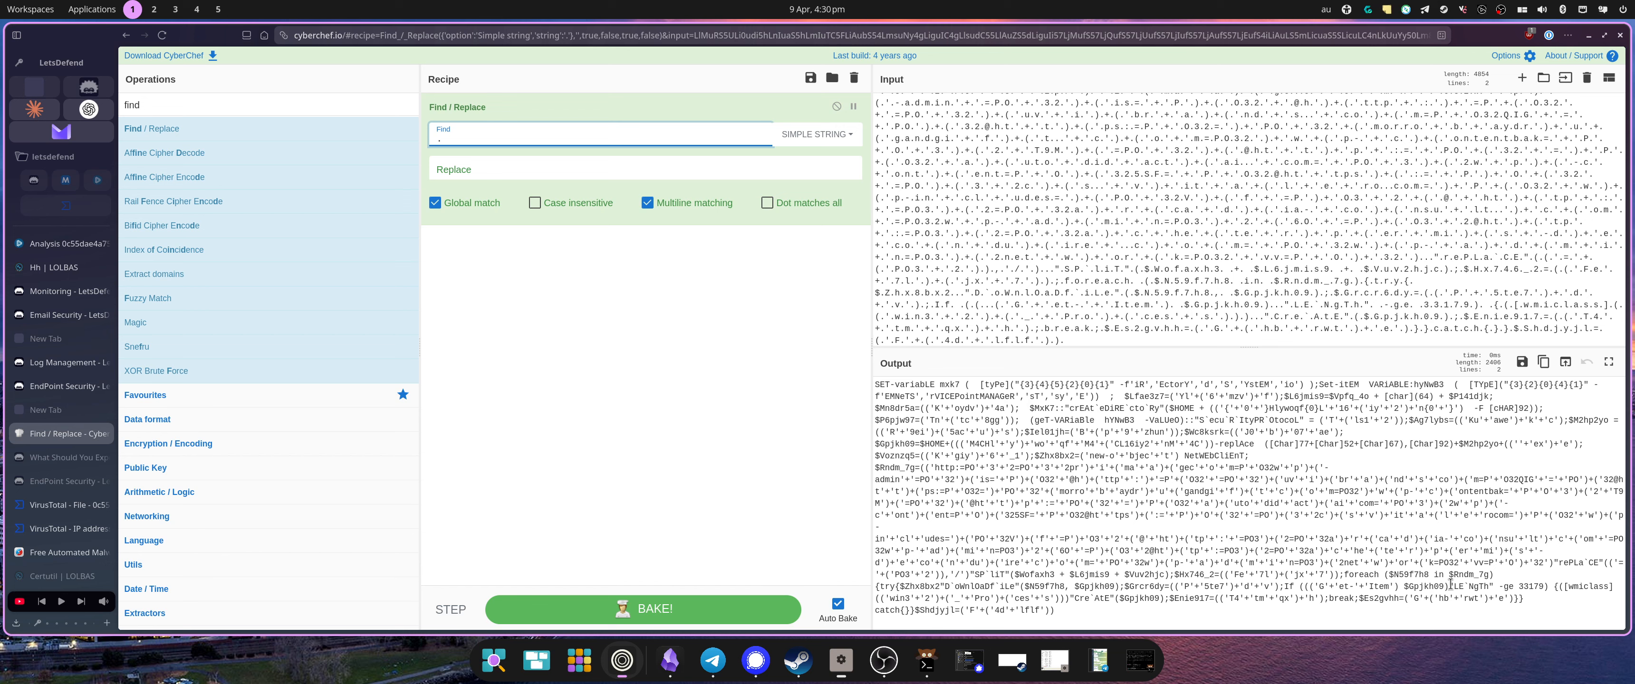
Enlarge the page and examine the DownloadFile call in the cleaned script with its arguments $N59f7h8 and $Gpjkh09
click(1399, 501)
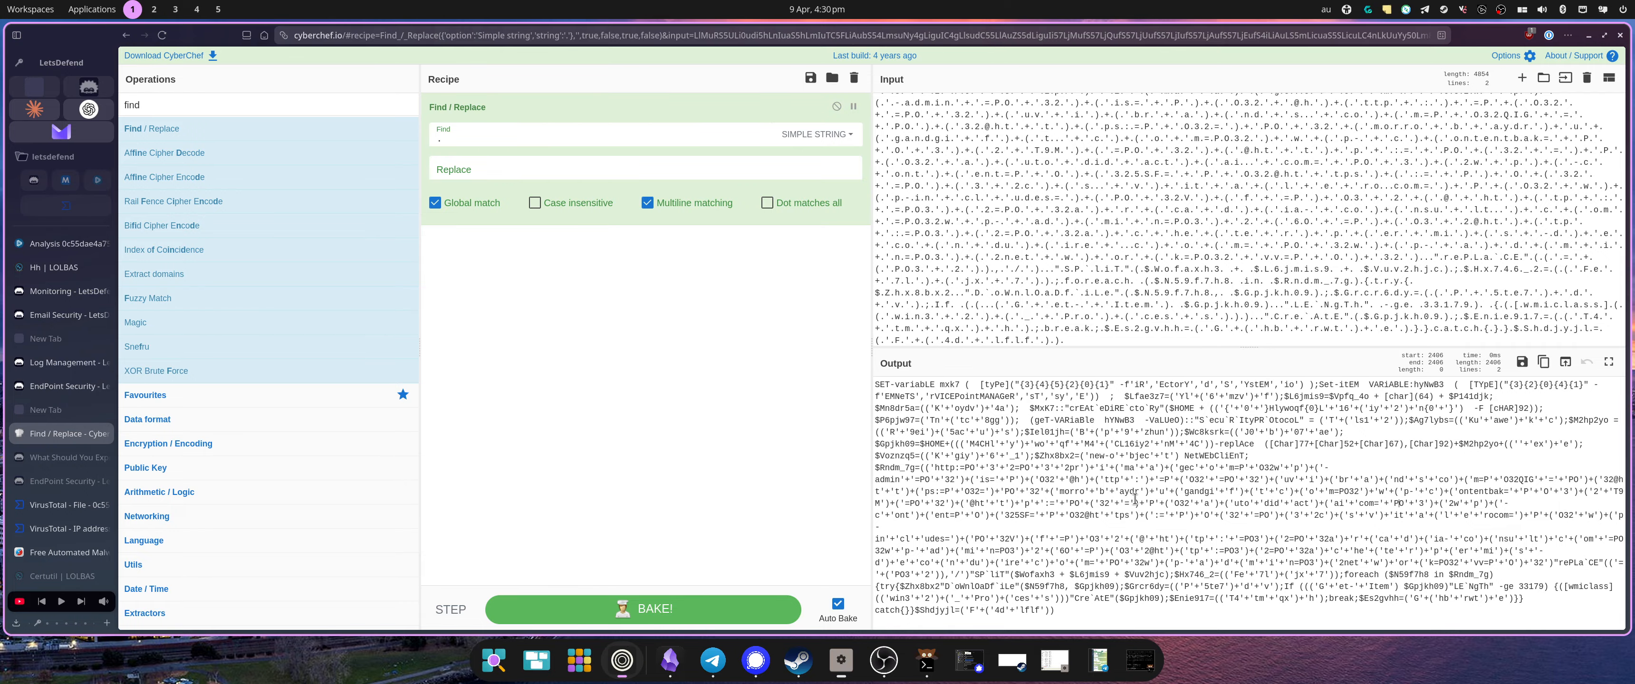
double_click(961, 587)
drag(948, 587, 1024, 588)
scroll(1055, 580, up, 6)
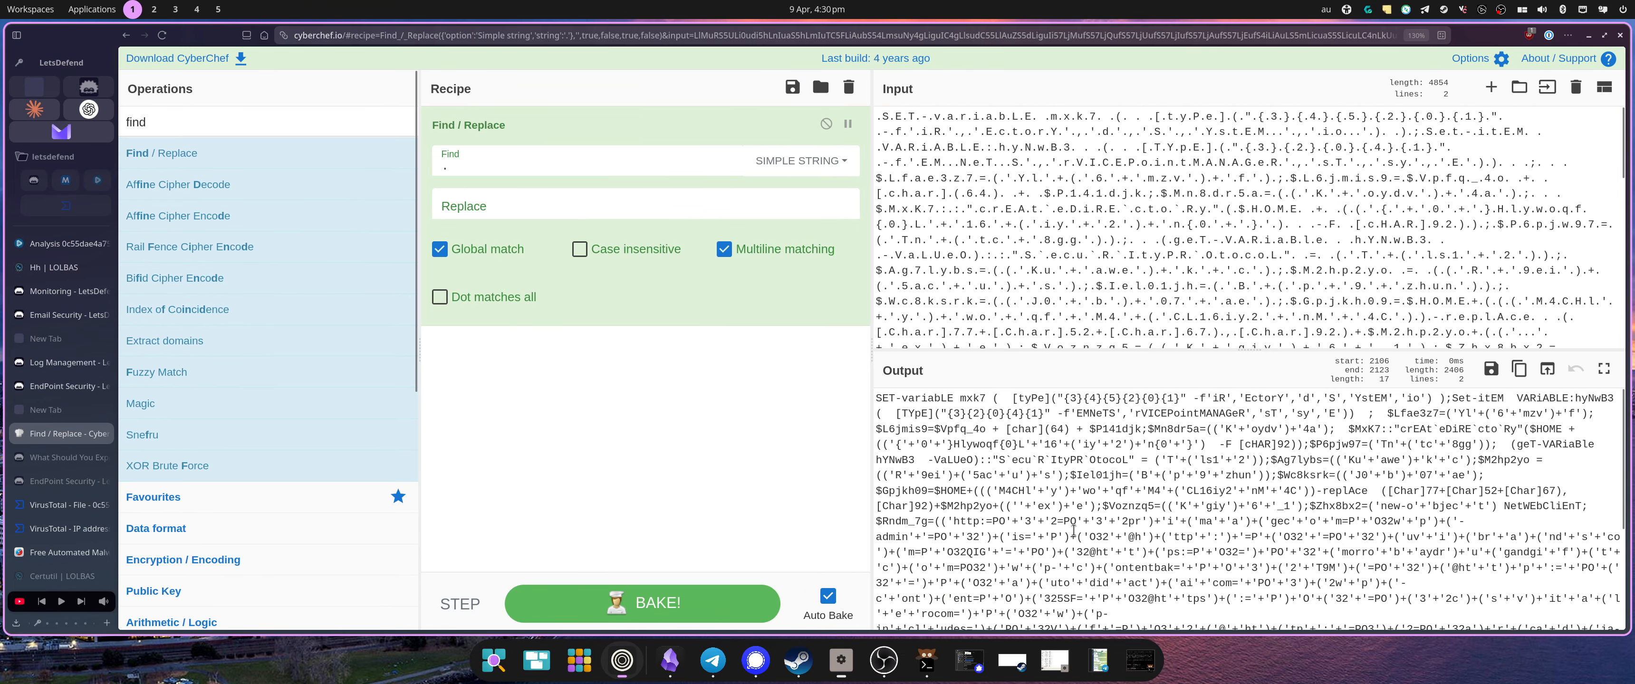
scroll(1054, 581, down, 8)
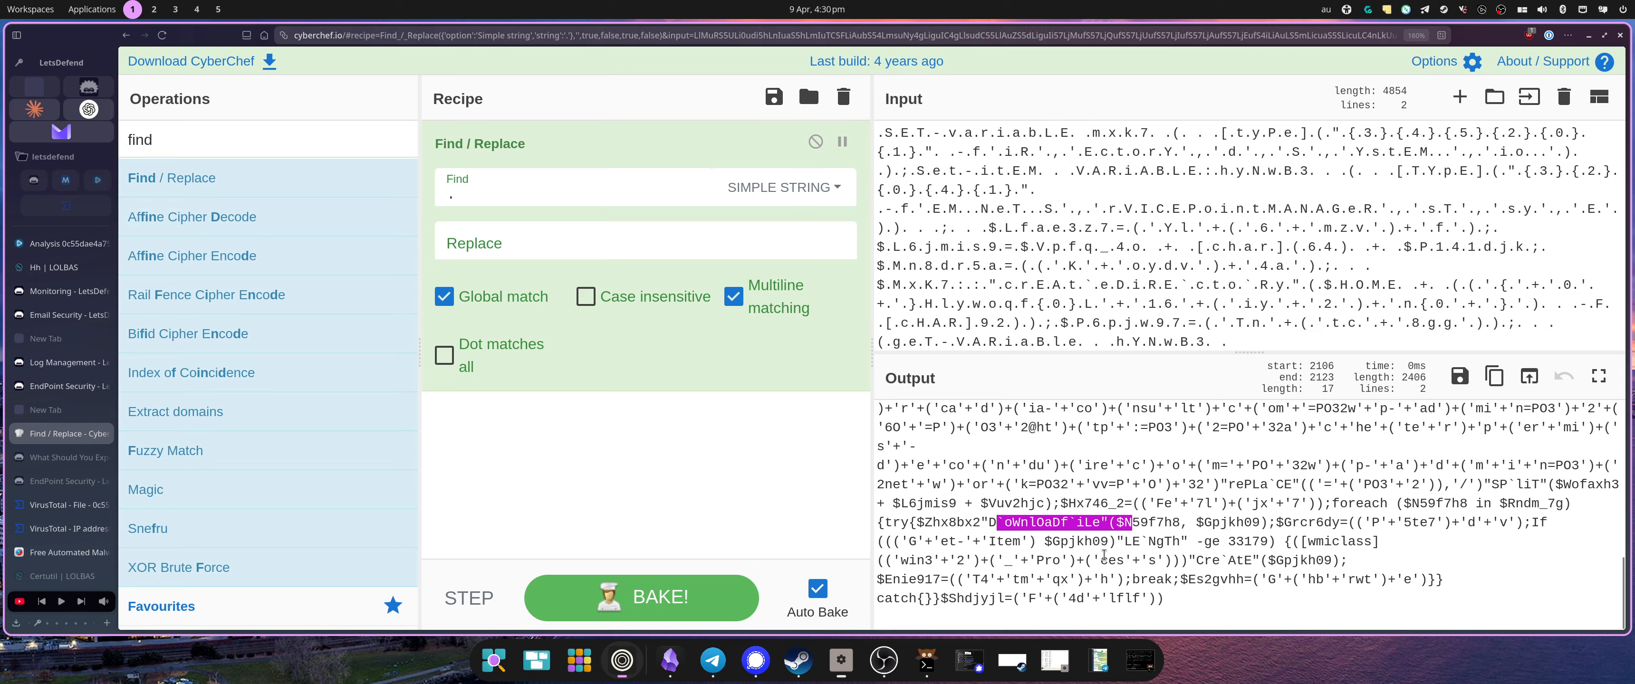
double_click(1229, 522)
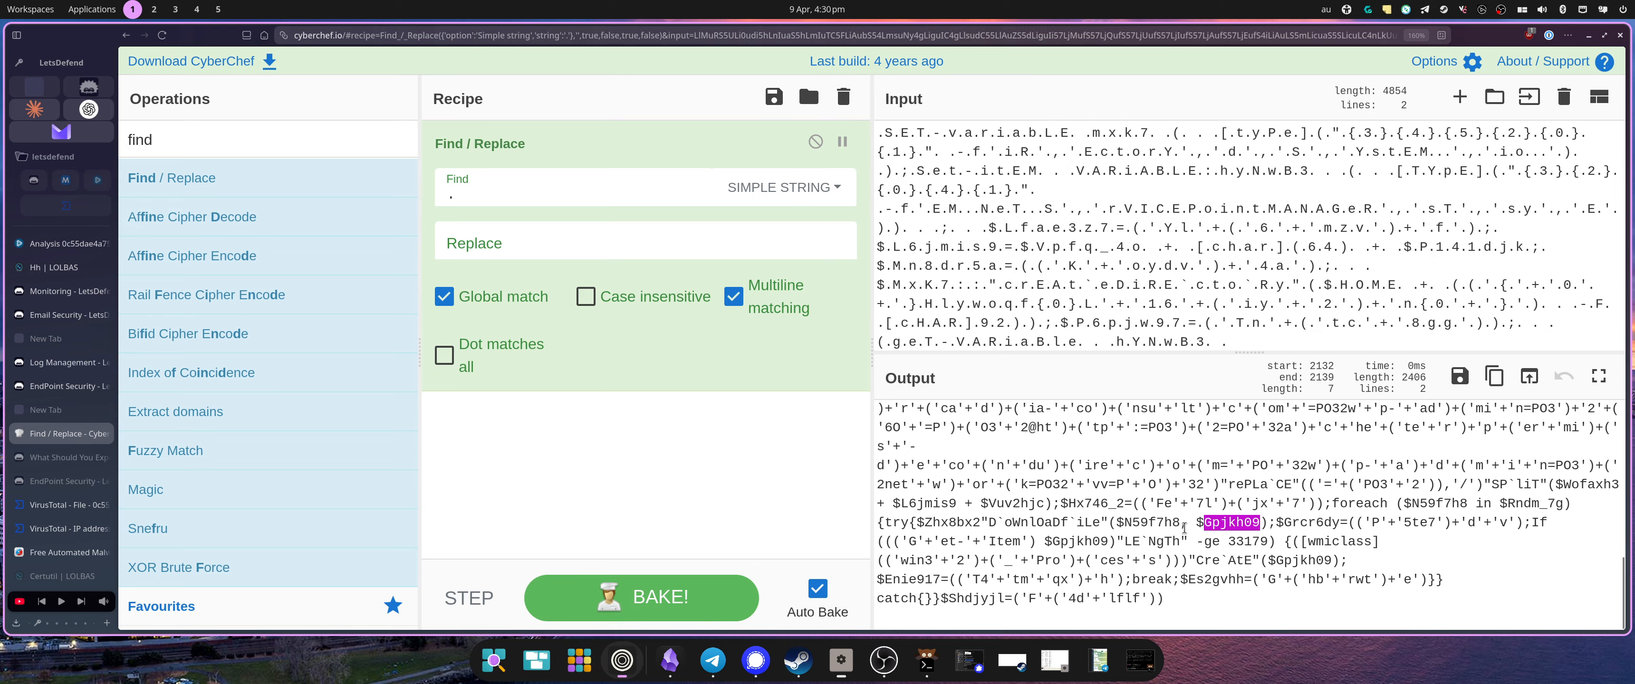
double_click(1151, 522)
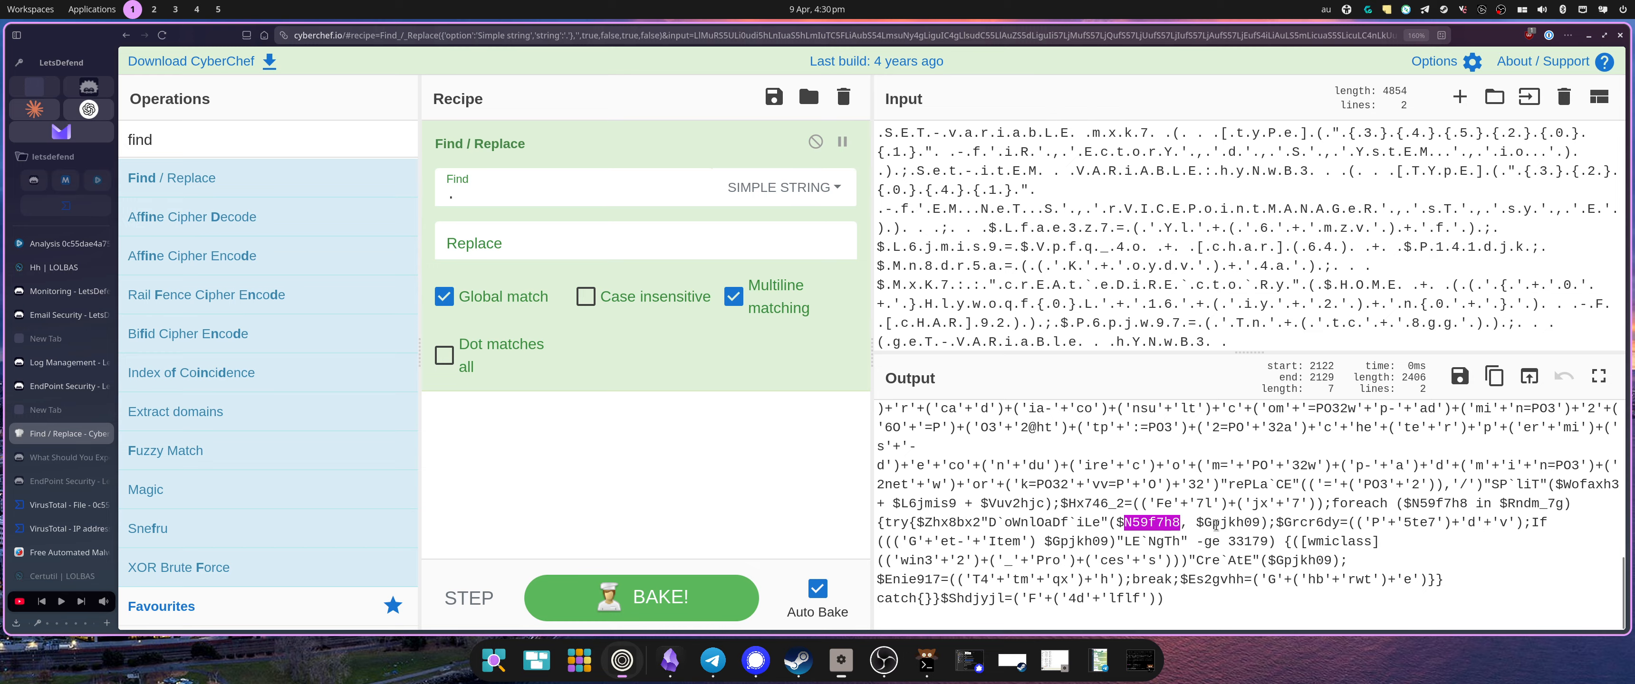
click(1232, 525)
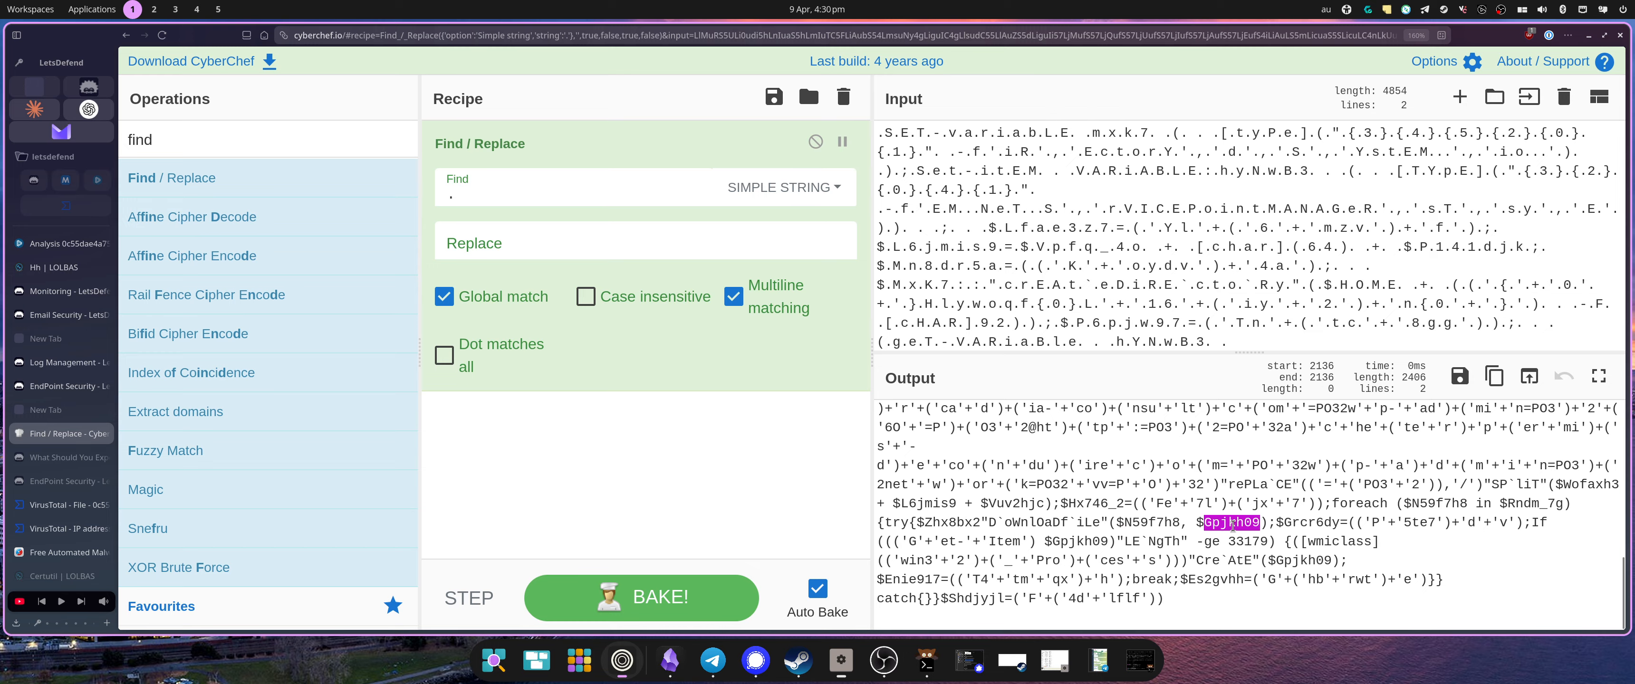
Examine the file length check after the download, trace $Gpjkh09 through the script, and restore the smaller page zoom
double_click(1298, 522)
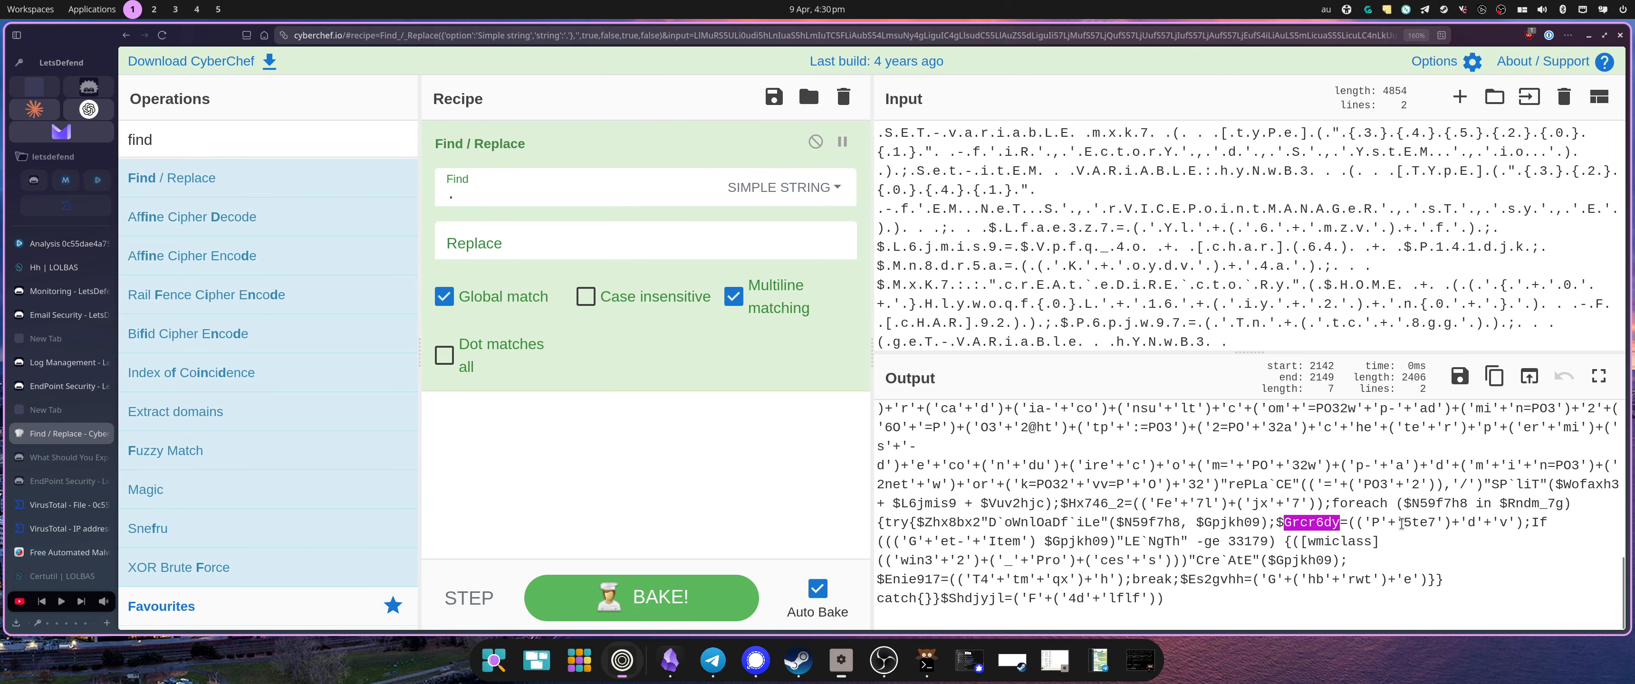
triple_click(1079, 541)
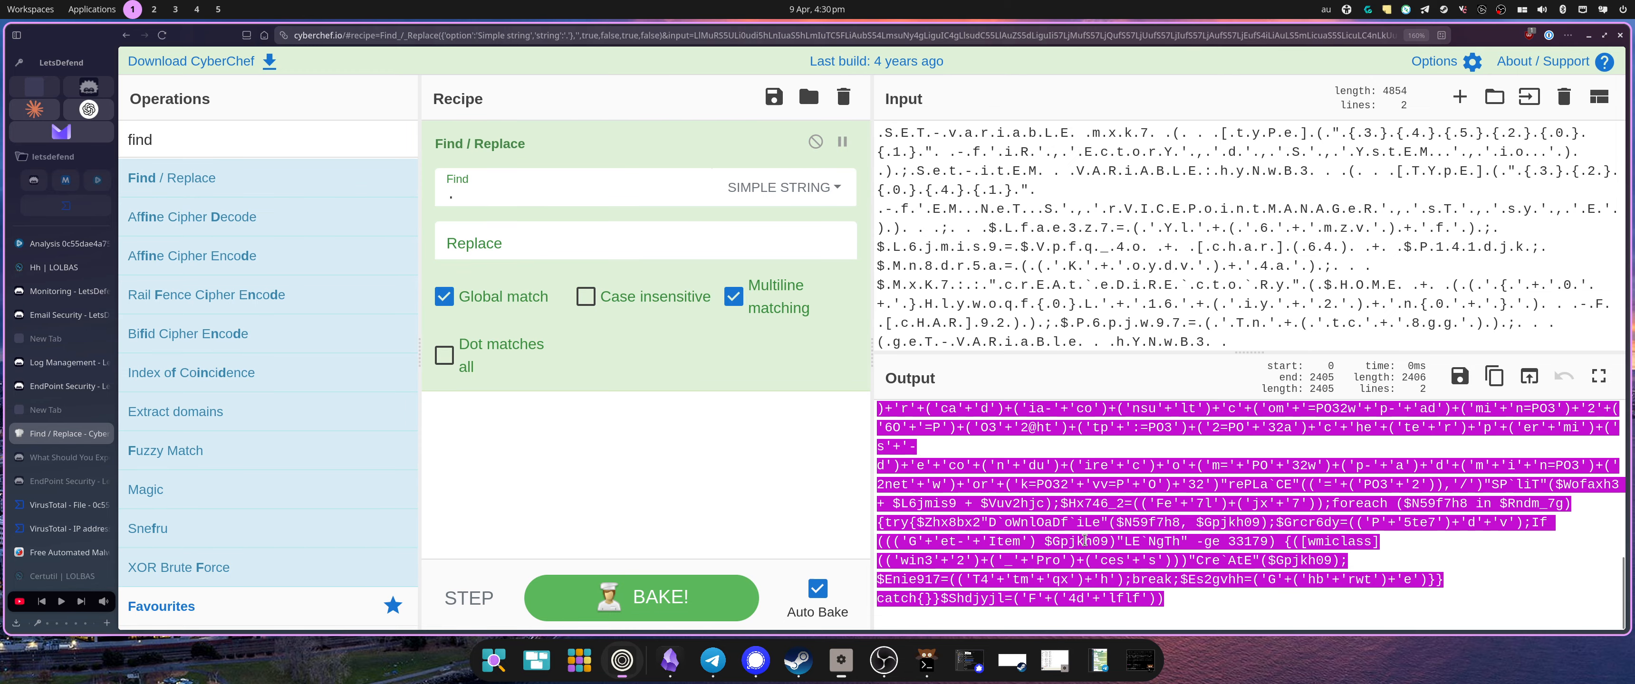
click(1268, 549)
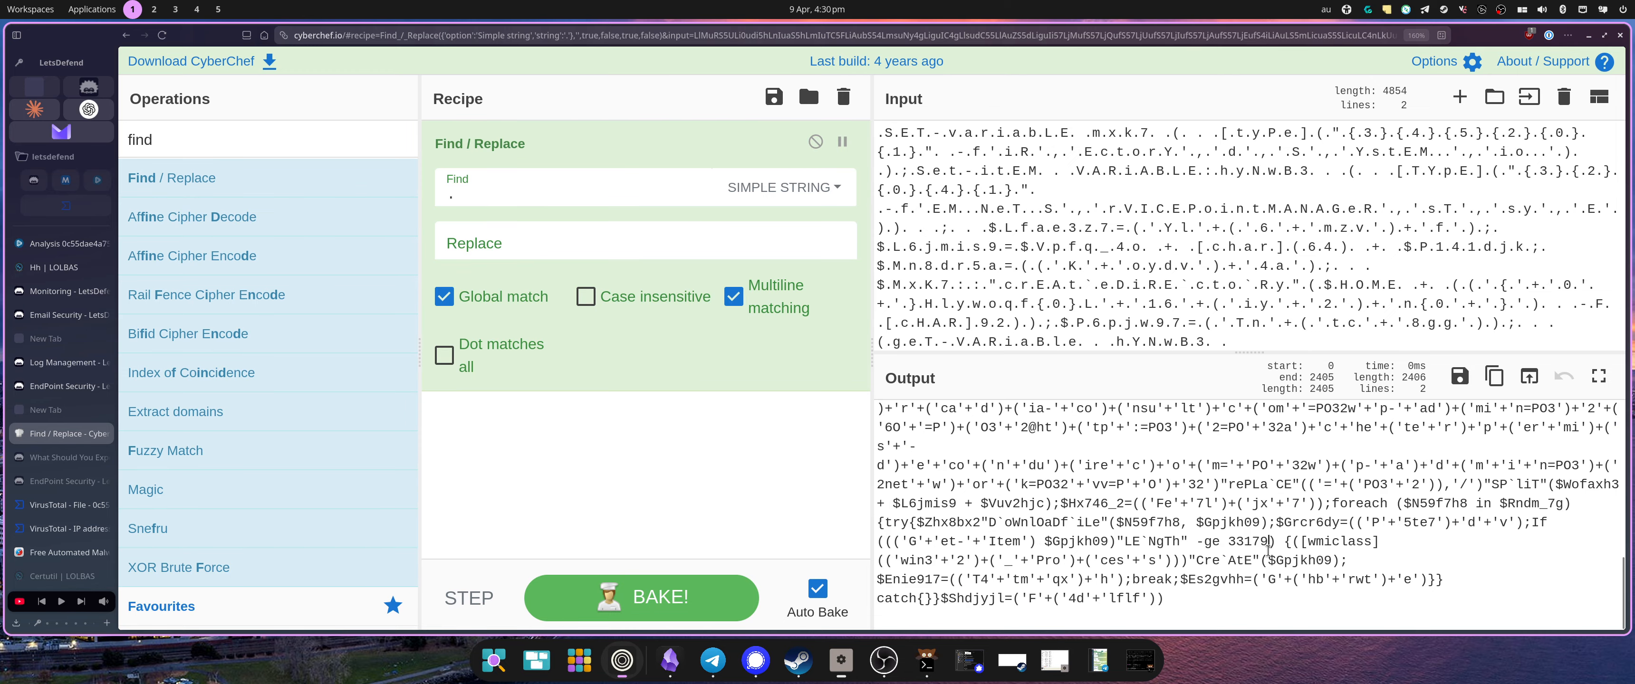
double_click(1223, 523)
scroll(1194, 533, up, 10)
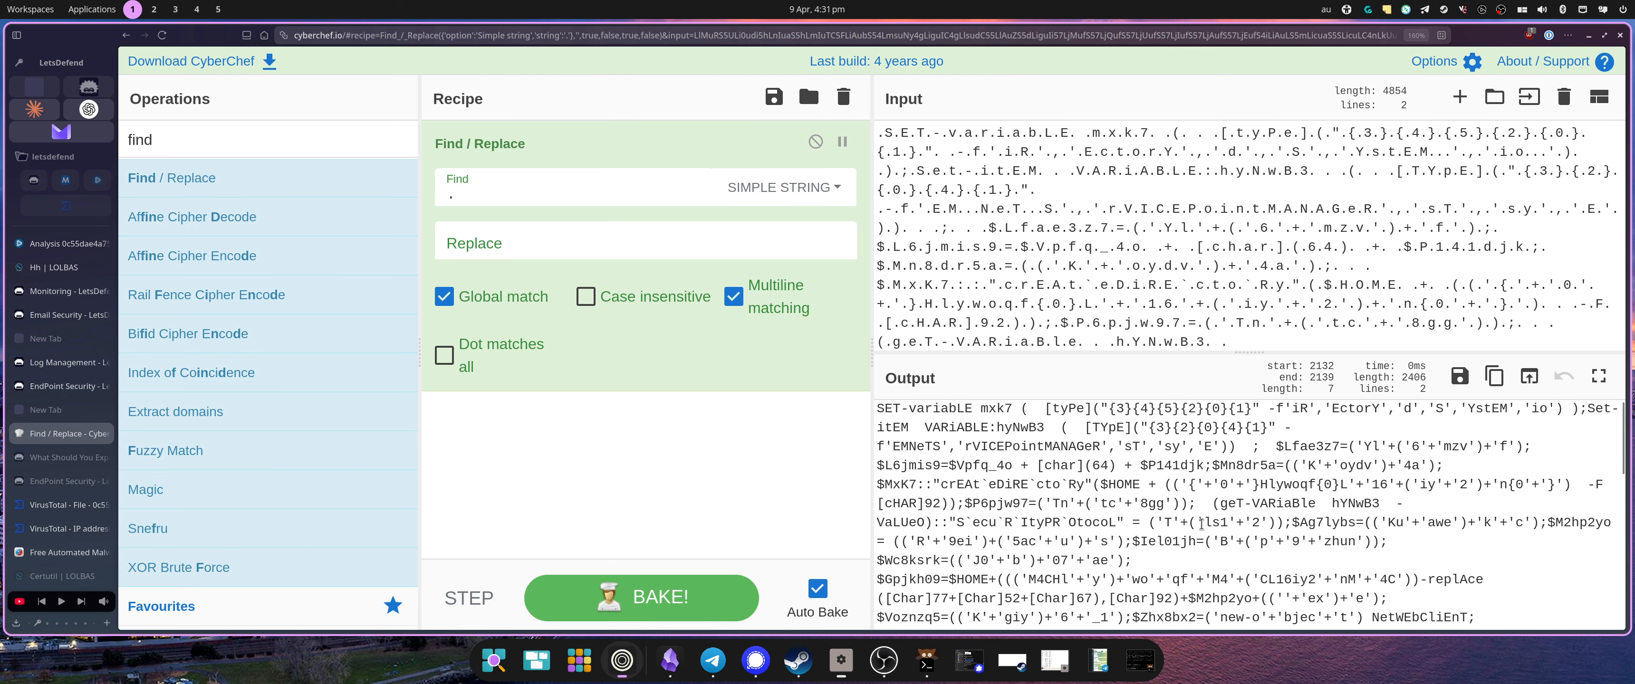
scroll(1213, 474, up, 1)
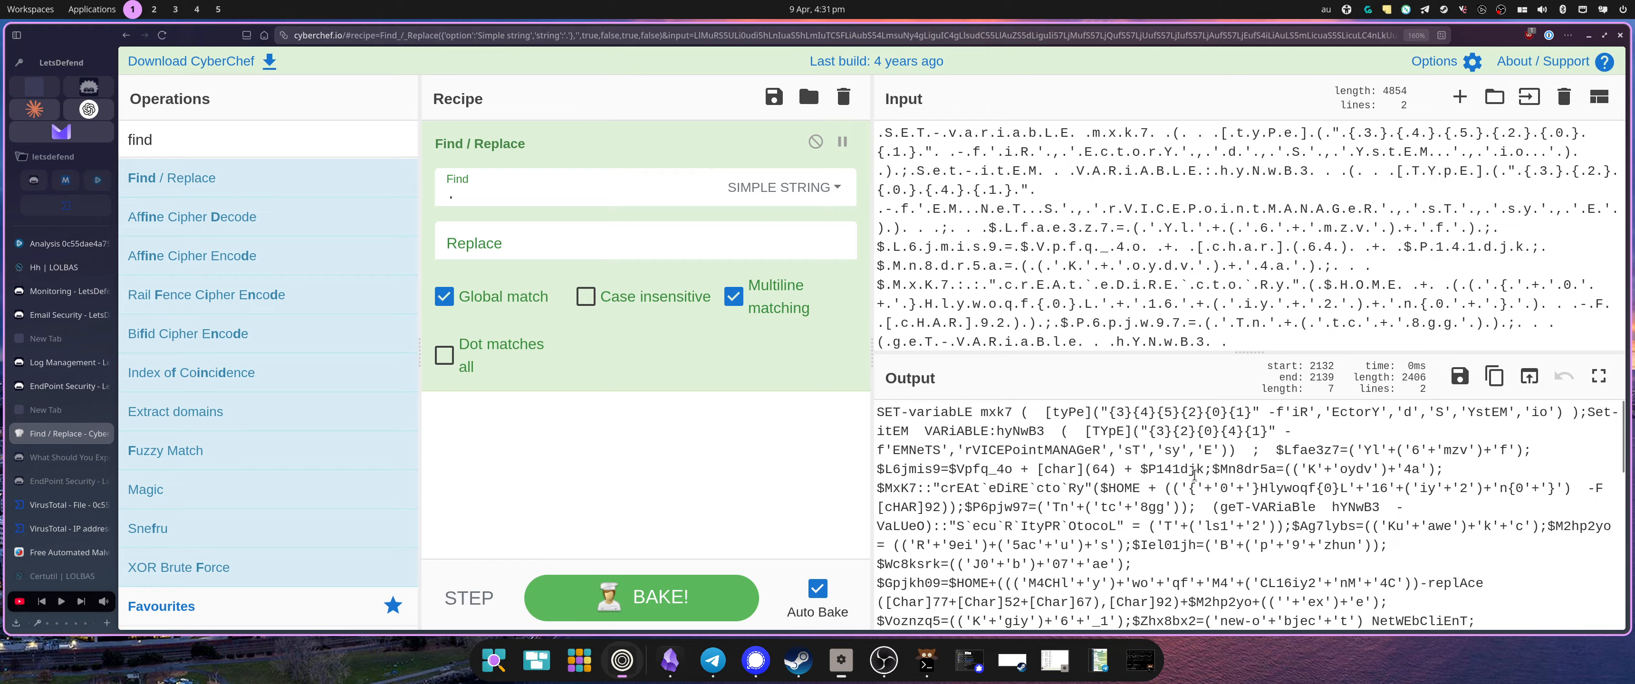
scroll(1193, 501, down, 10)
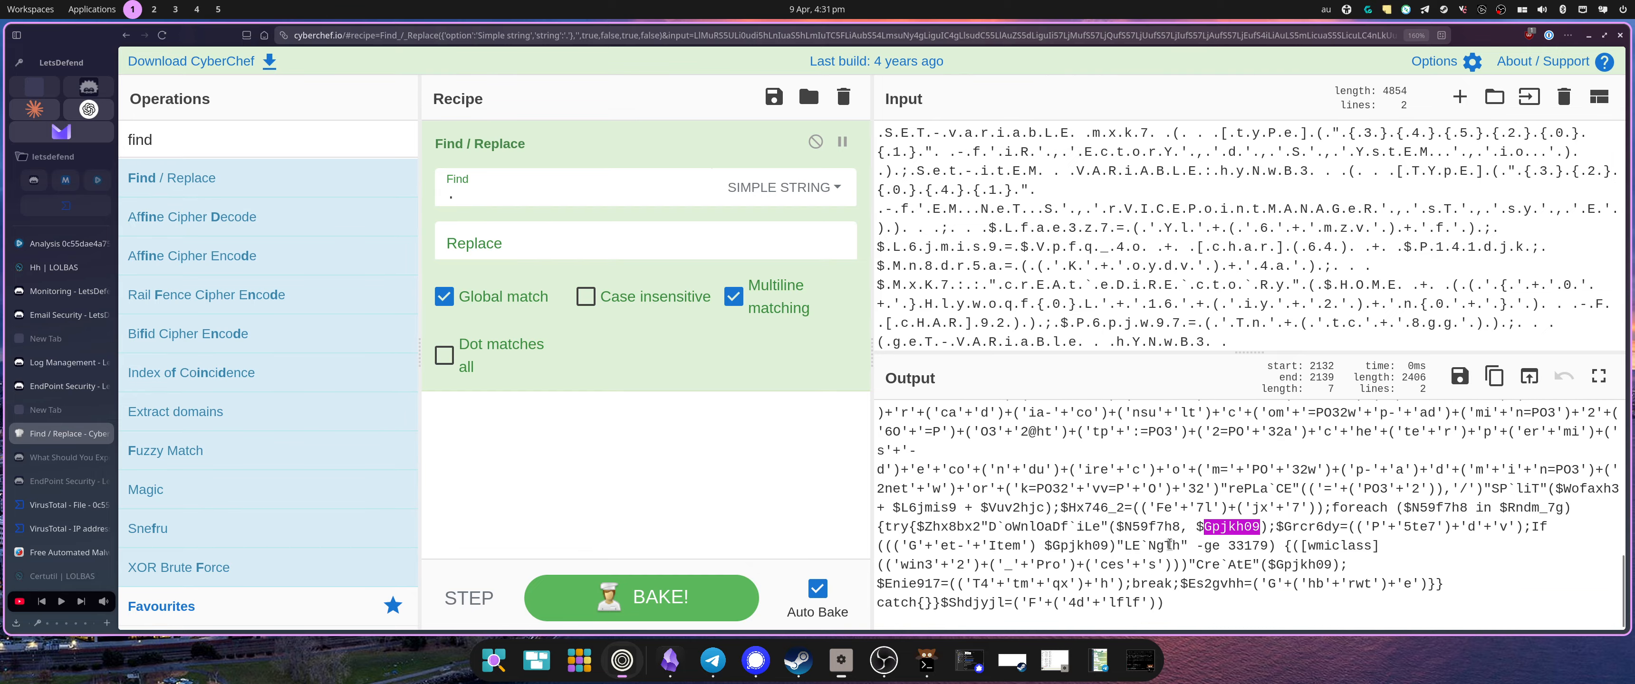
key(ctrl+minus)
key(ctrl+minus)
key(ctrl+minus)
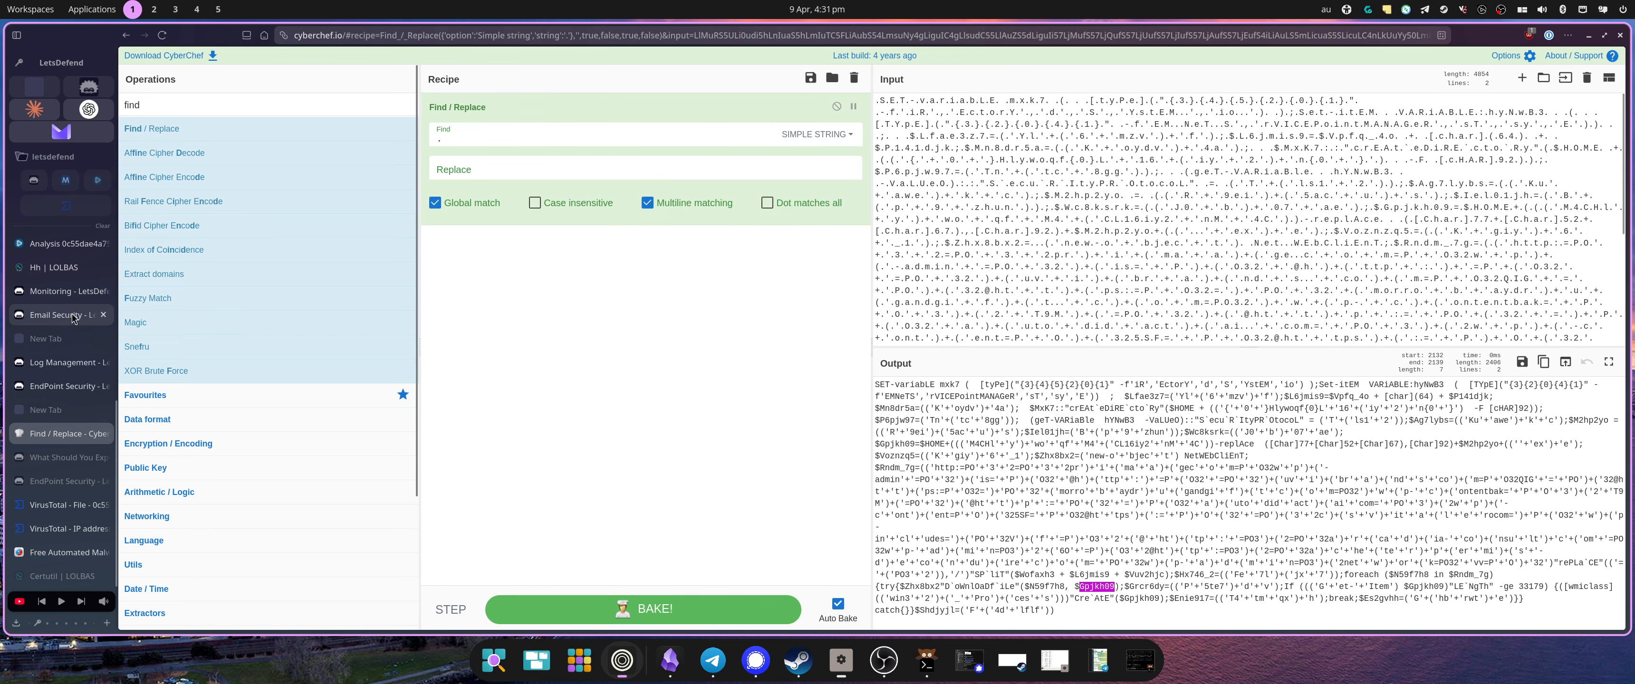
Switch to the ANY.RUN analysis of the document and review the domains in its DNS requests
click(73, 503)
scroll(77, 374, up, 4)
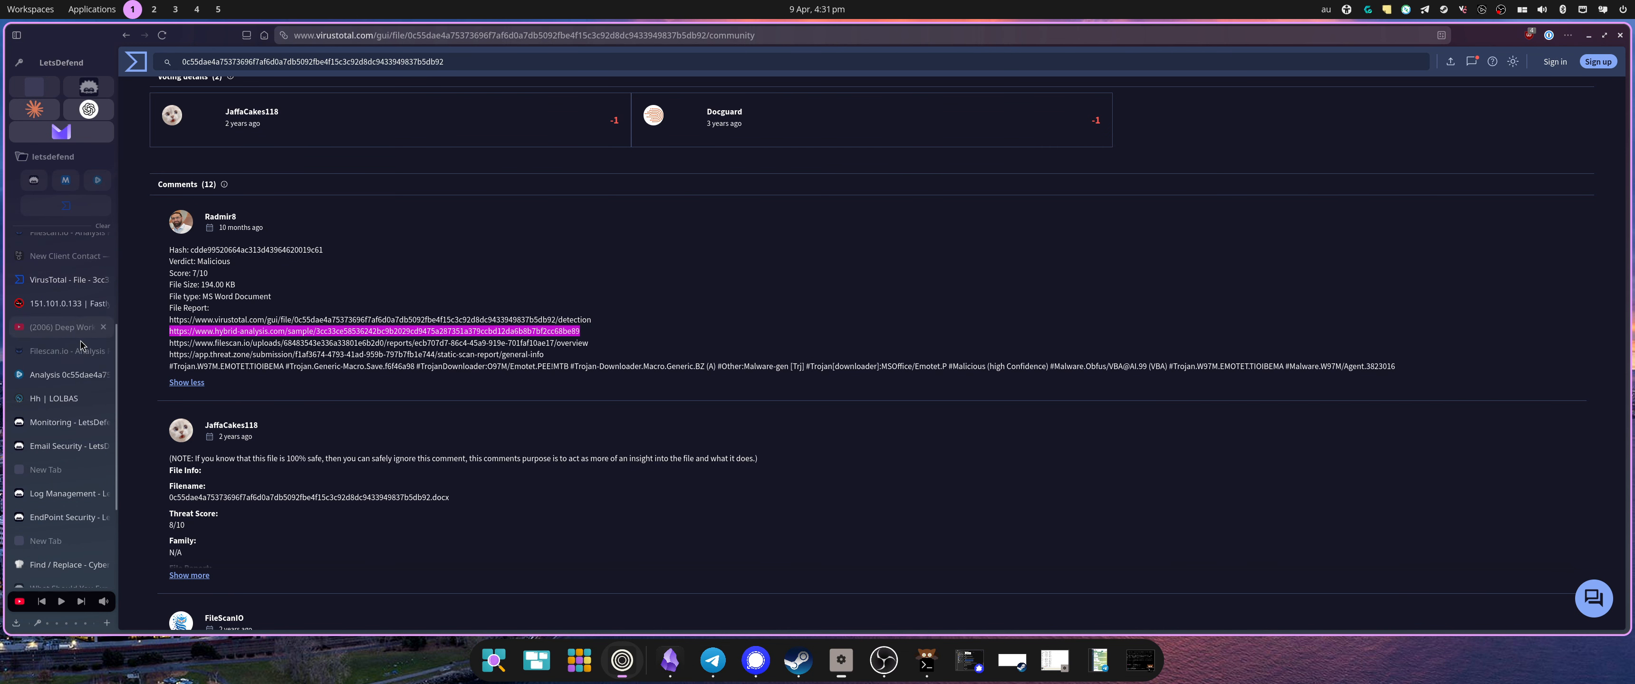
click(85, 374)
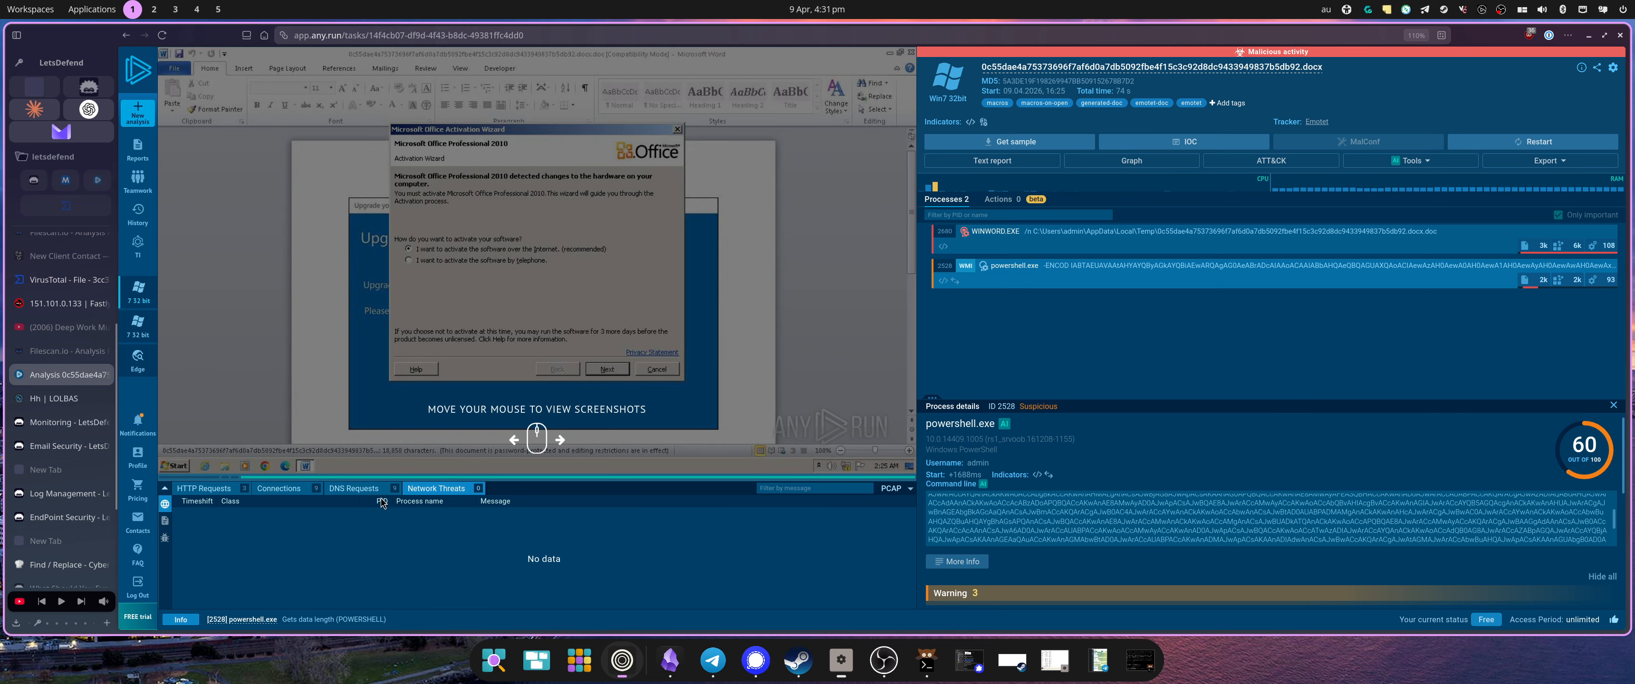
click(354, 488)
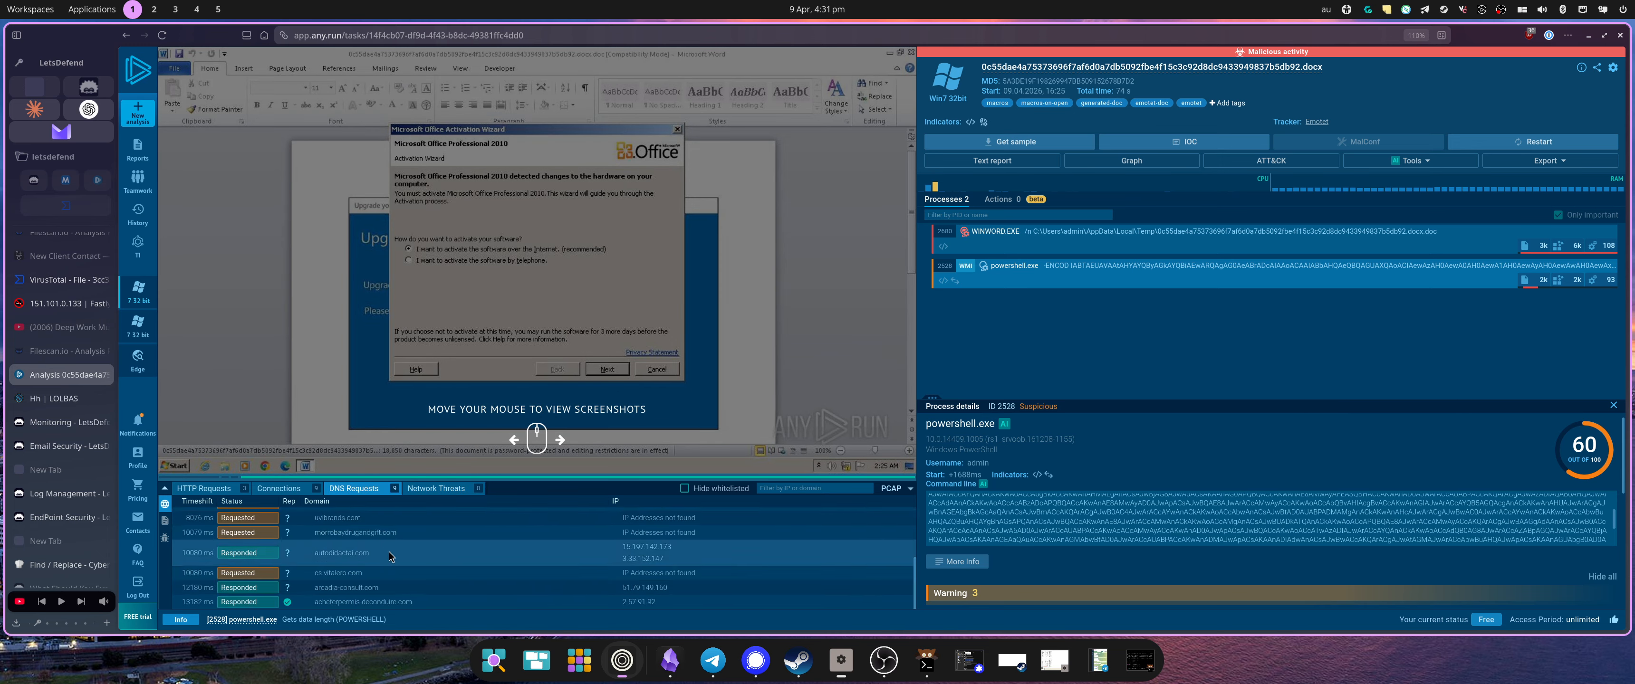
scroll(391, 565, down, 5)
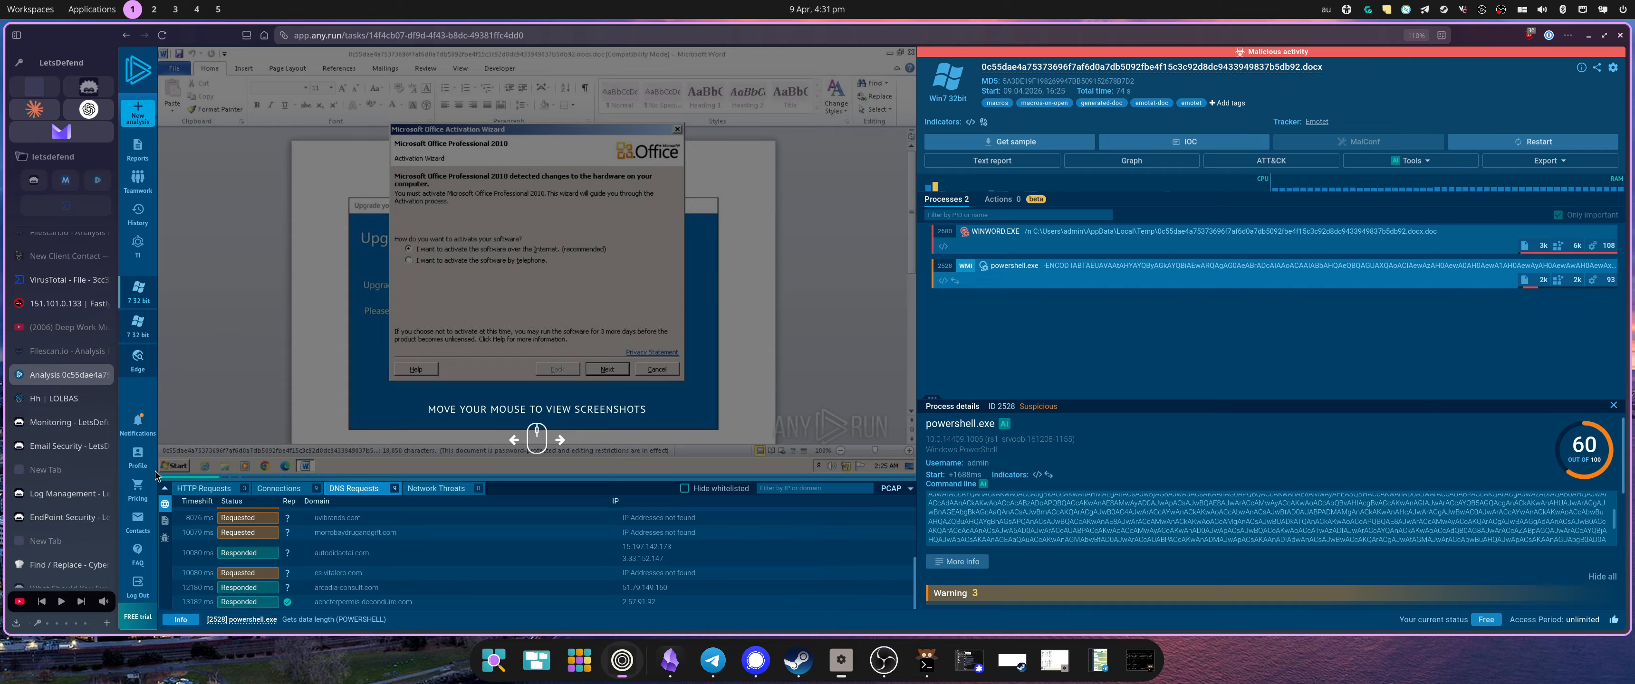
Switch to LetsDefend Log Management and search the logs for the IP address 51.79.149.160
click(64, 444)
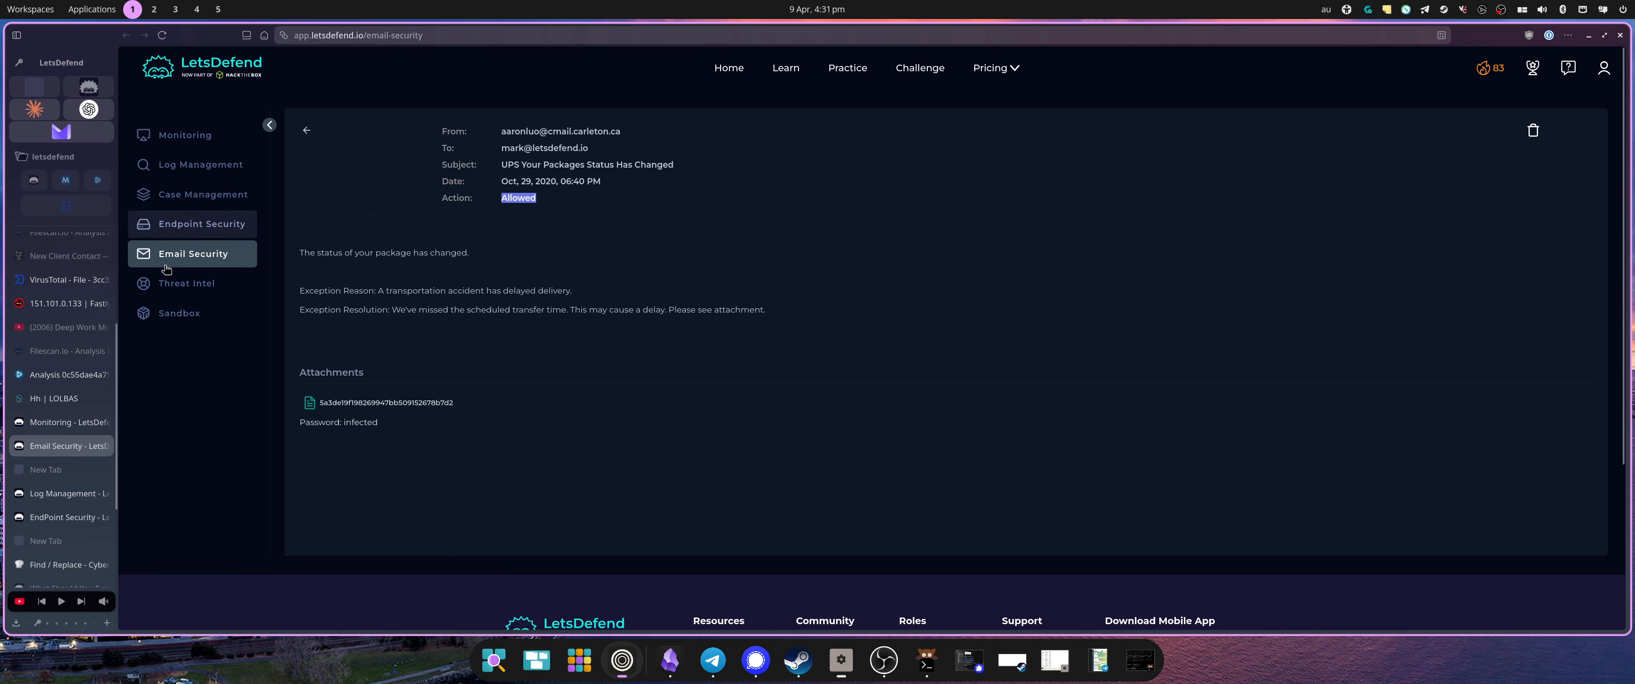
click(74, 500)
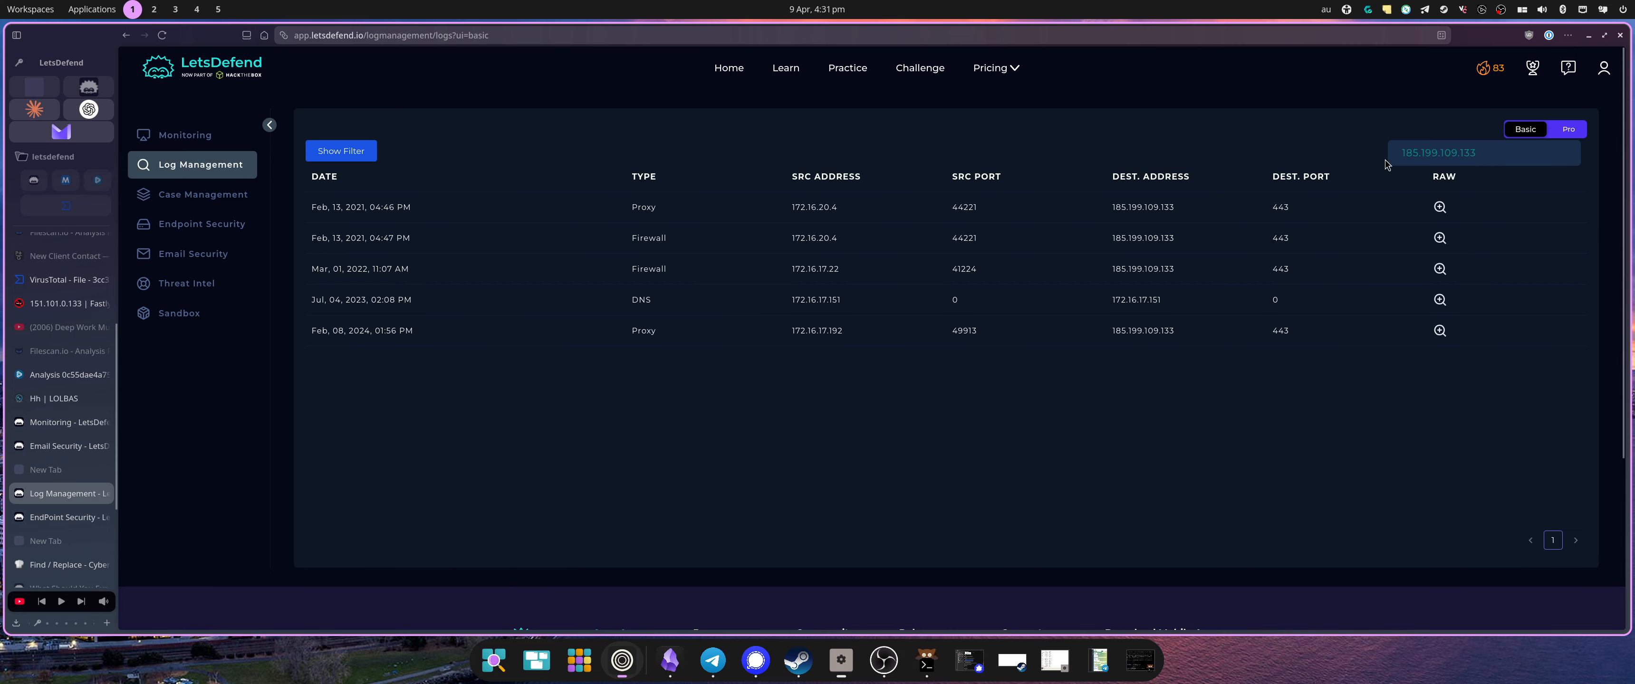
double_click(1407, 153)
drag(1478, 153, 1377, 157)
key(BackSpace)
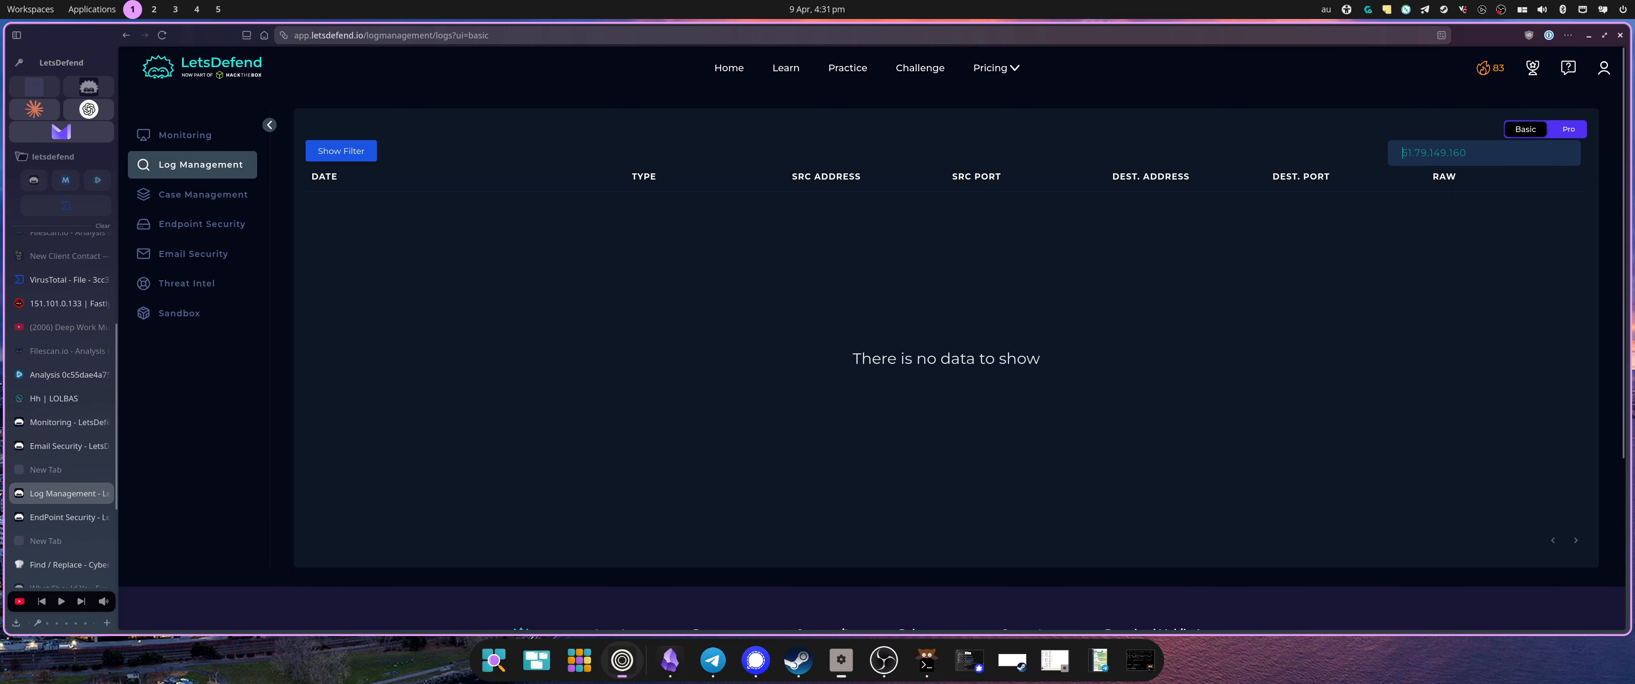
Take the IP address 2.57.91.92 from the ANY.RUN DNS requests and search the LetsDefend logs for it
click(40, 384)
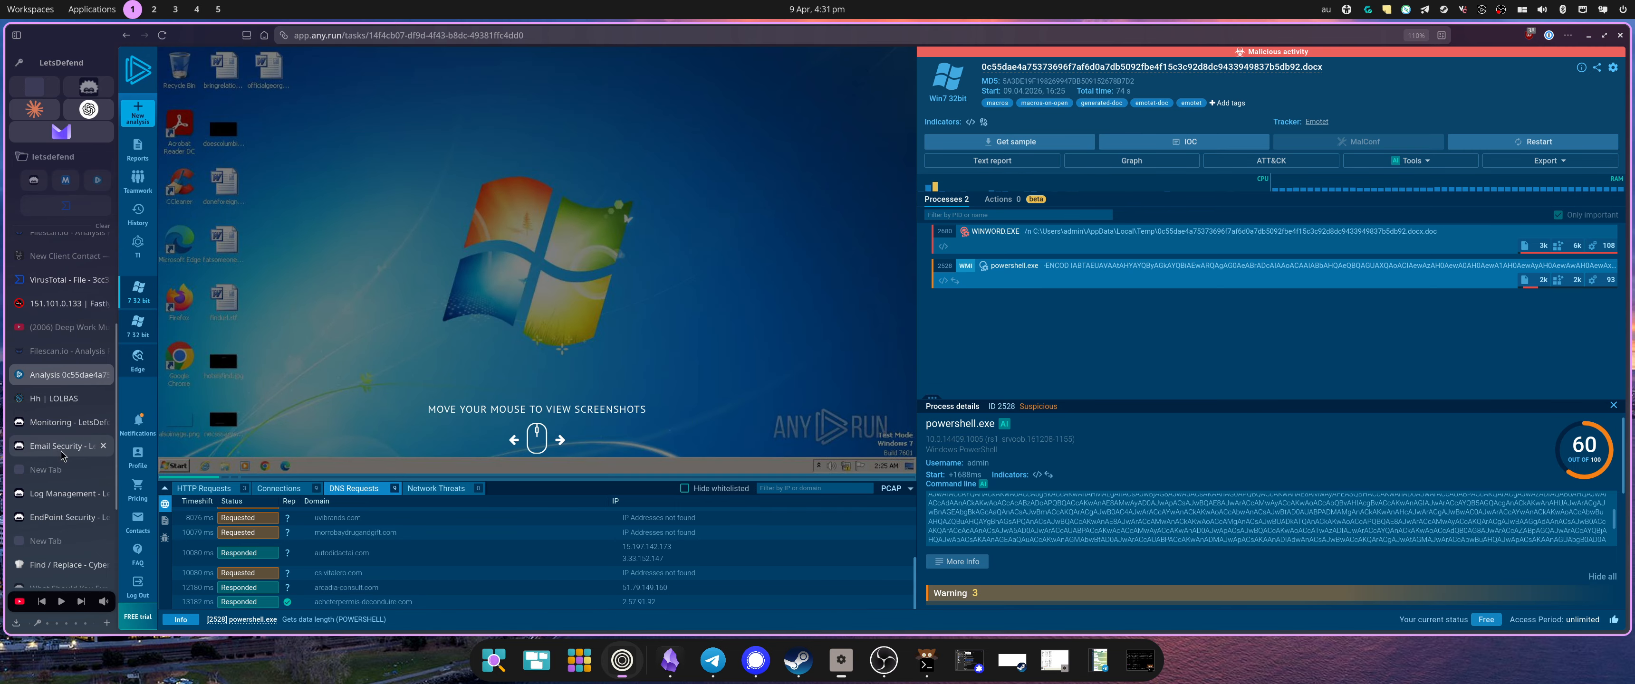
click(62, 493)
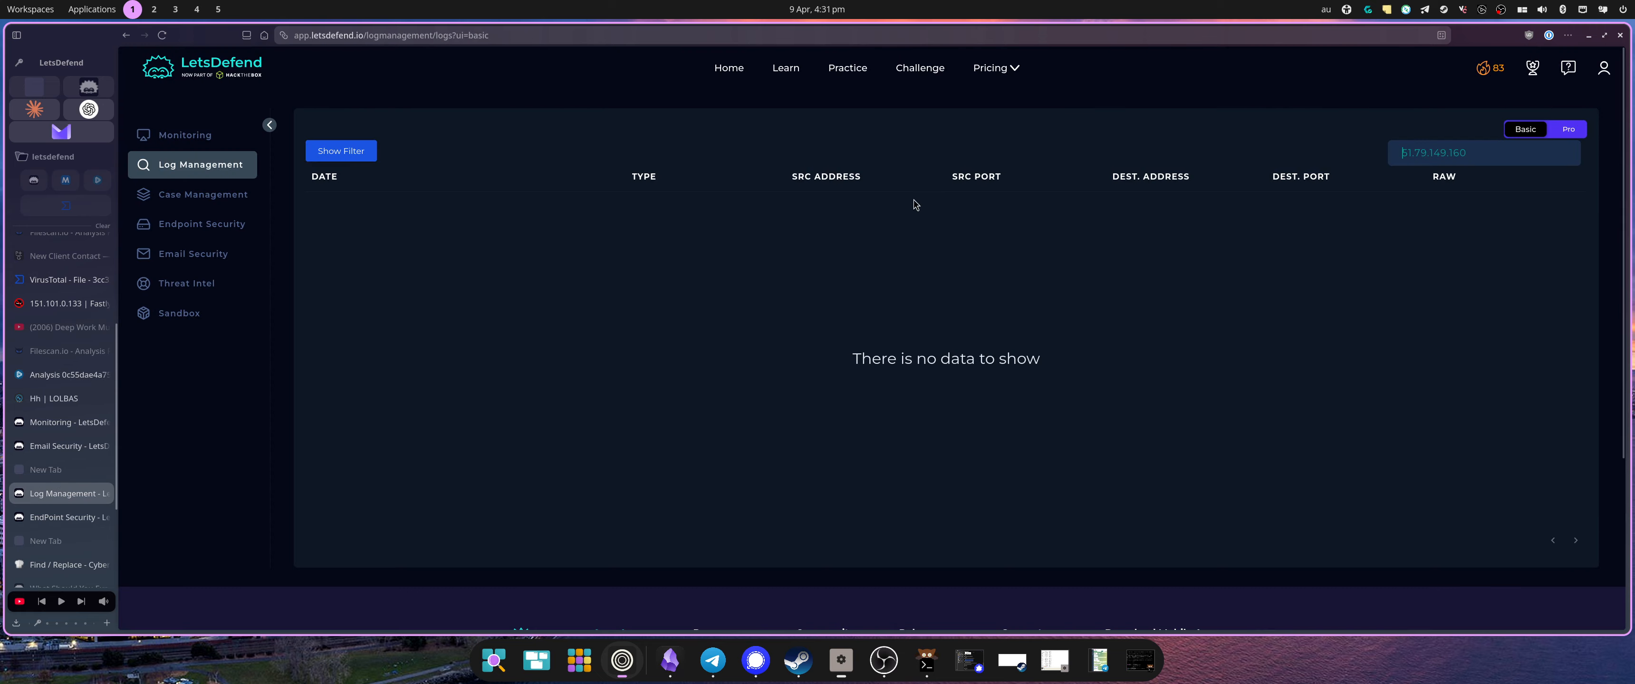
double_click(1450, 159)
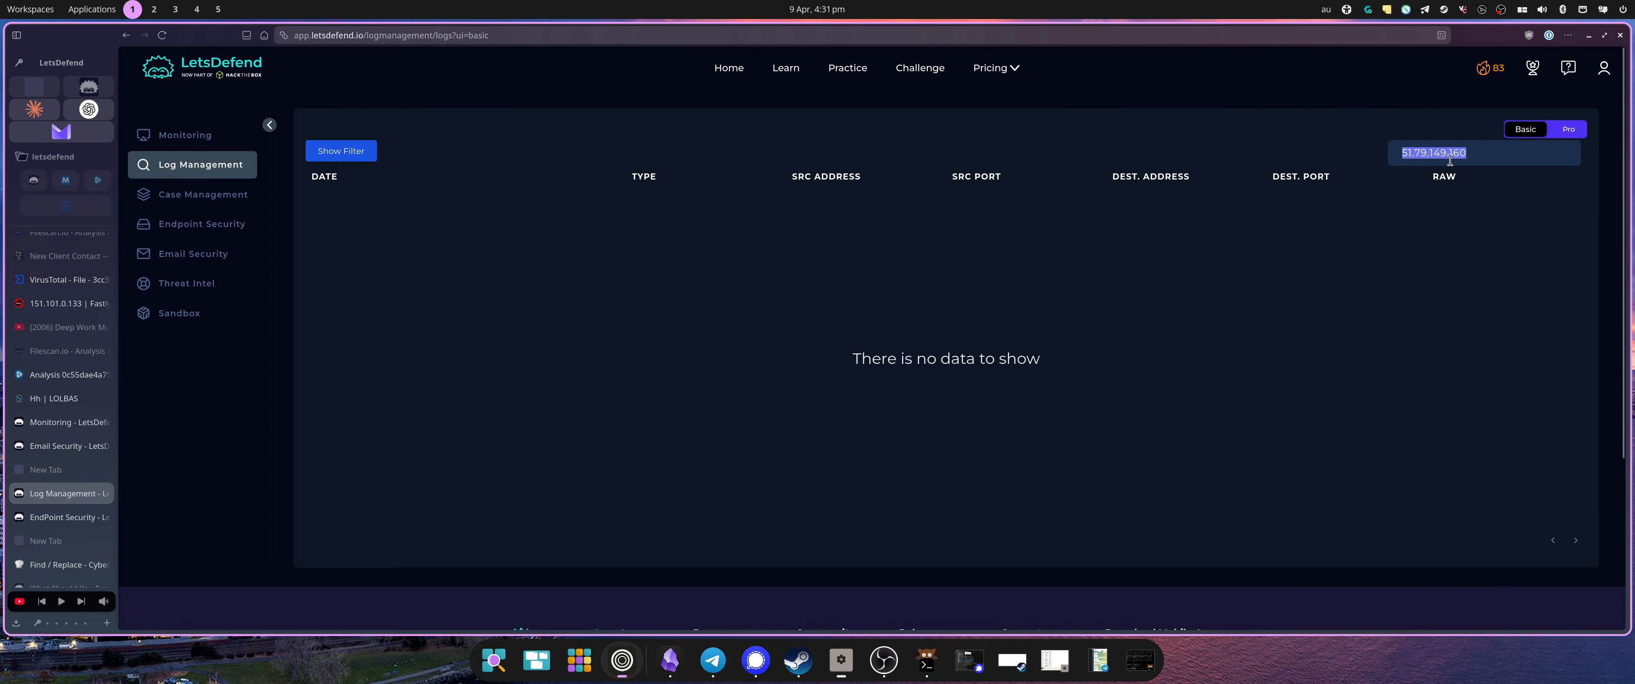
text(2.57.91.92)
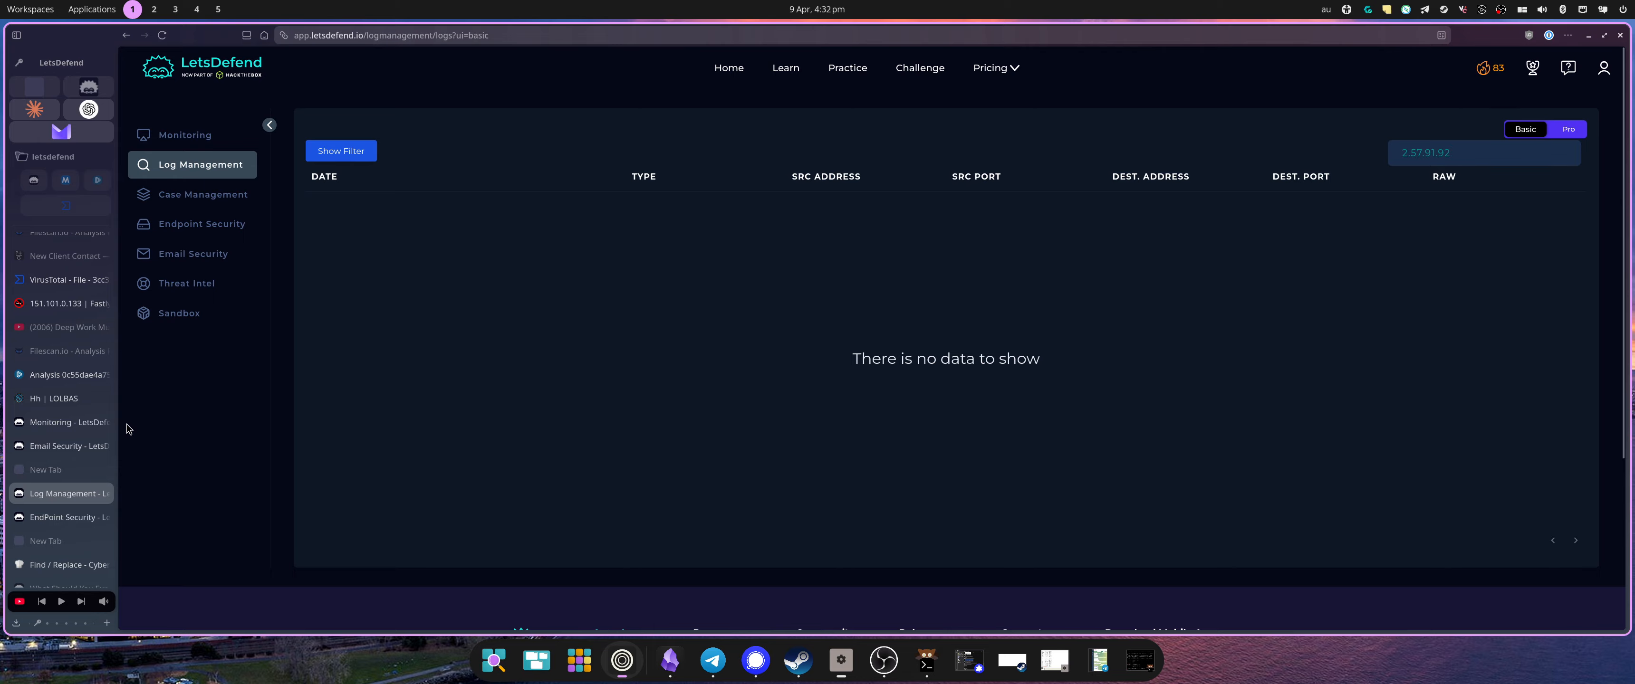
Take 15.197.142.173 from the ANY.RUN connections, search the LetsDefend logs for it and inspect the matching raw log entry
click(70, 373)
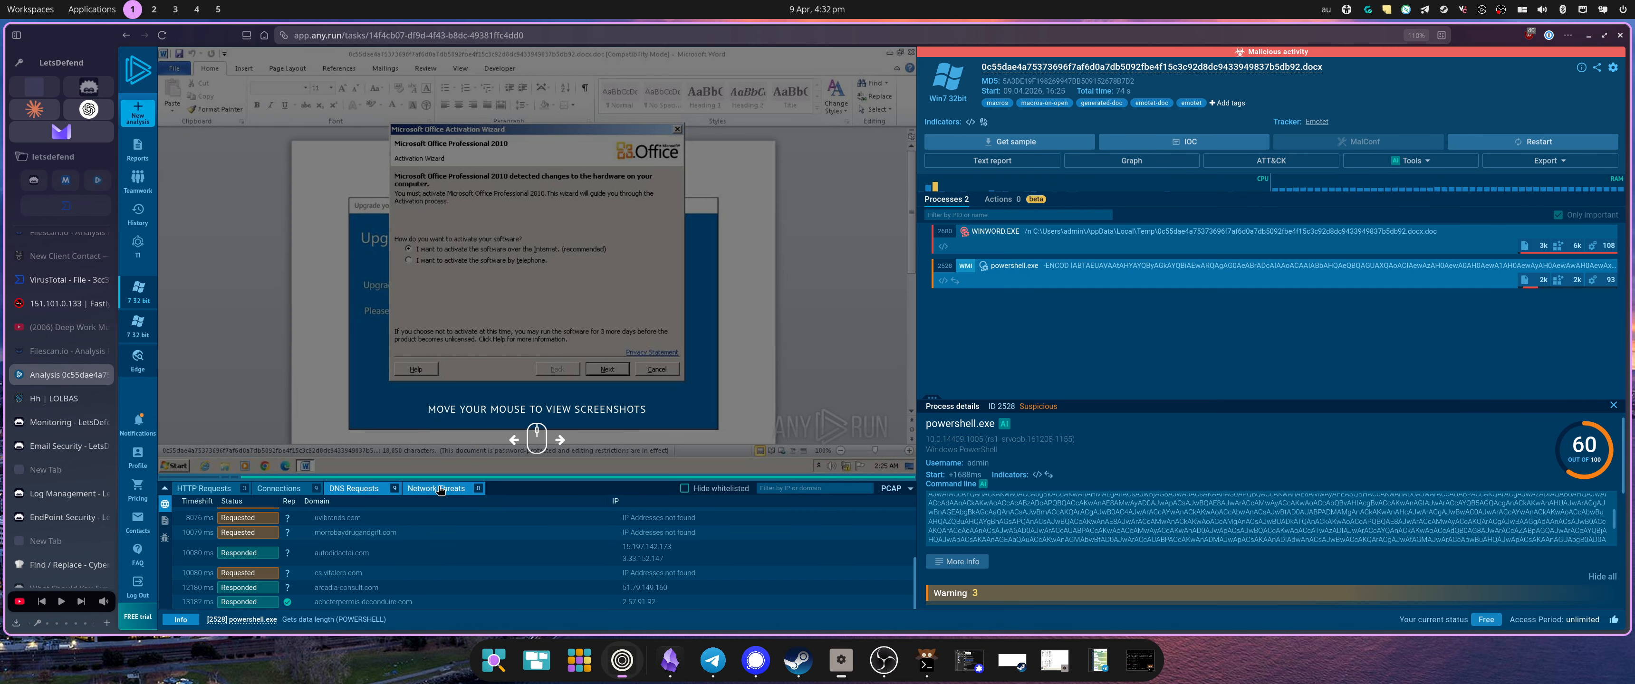
click(280, 489)
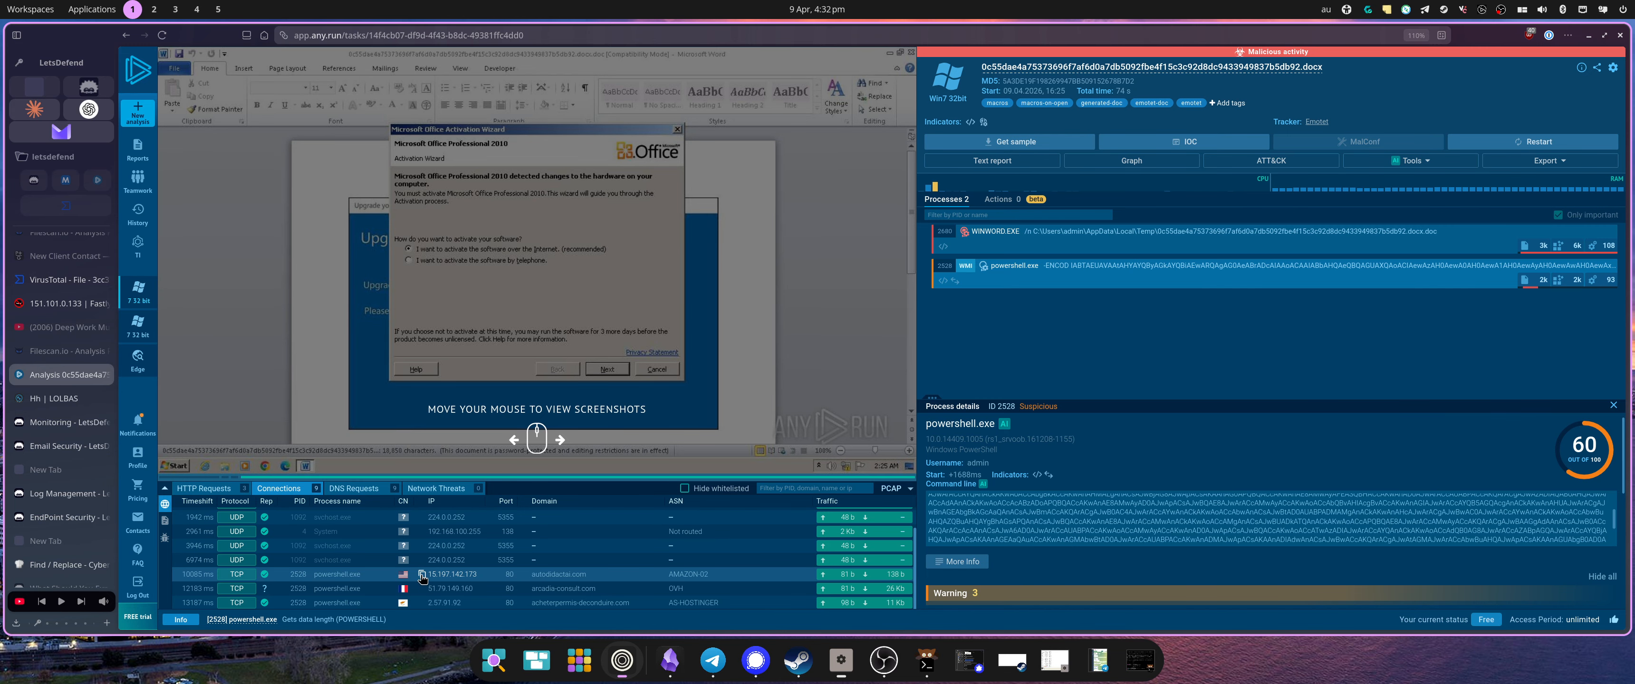
click(86, 499)
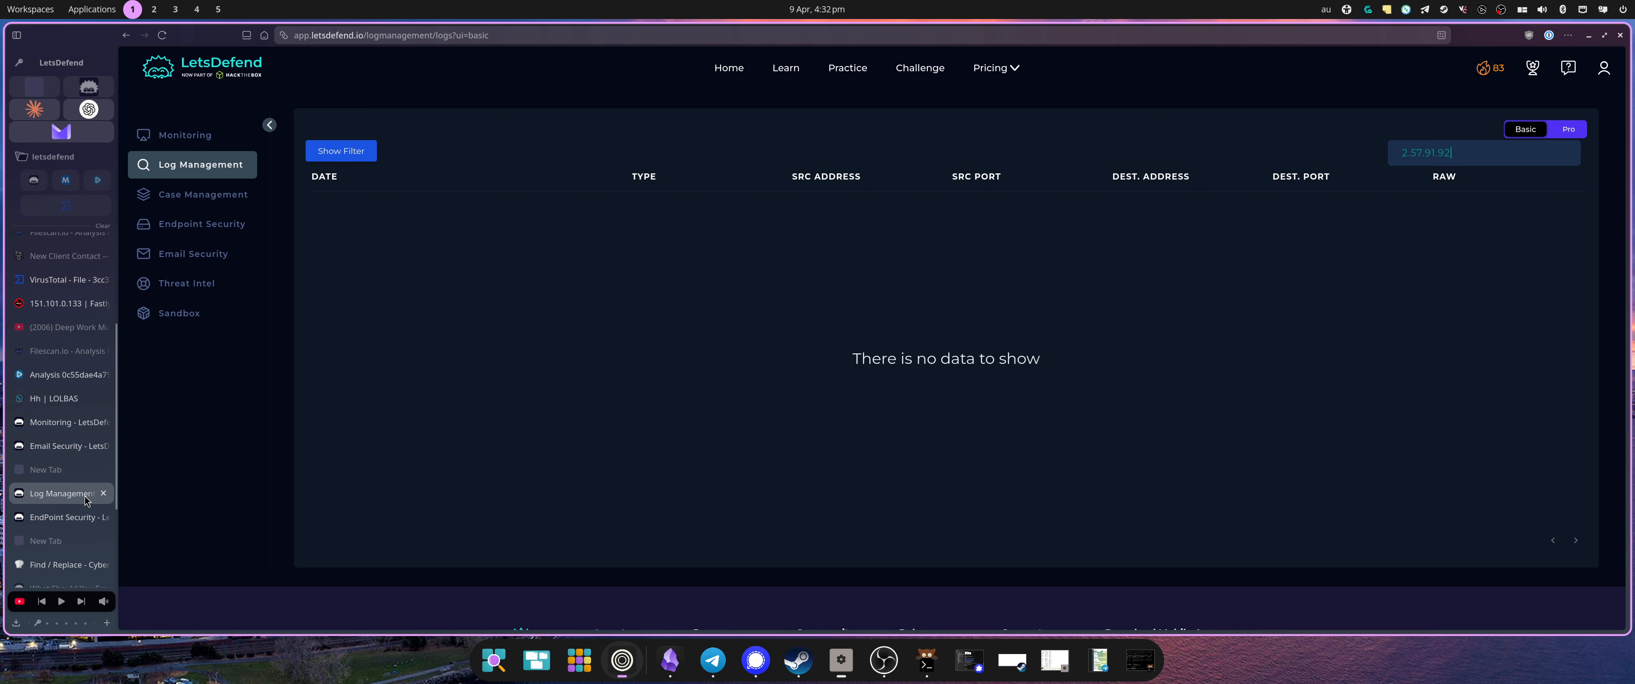
key(ctrl+a)
text(15.197.142.173)
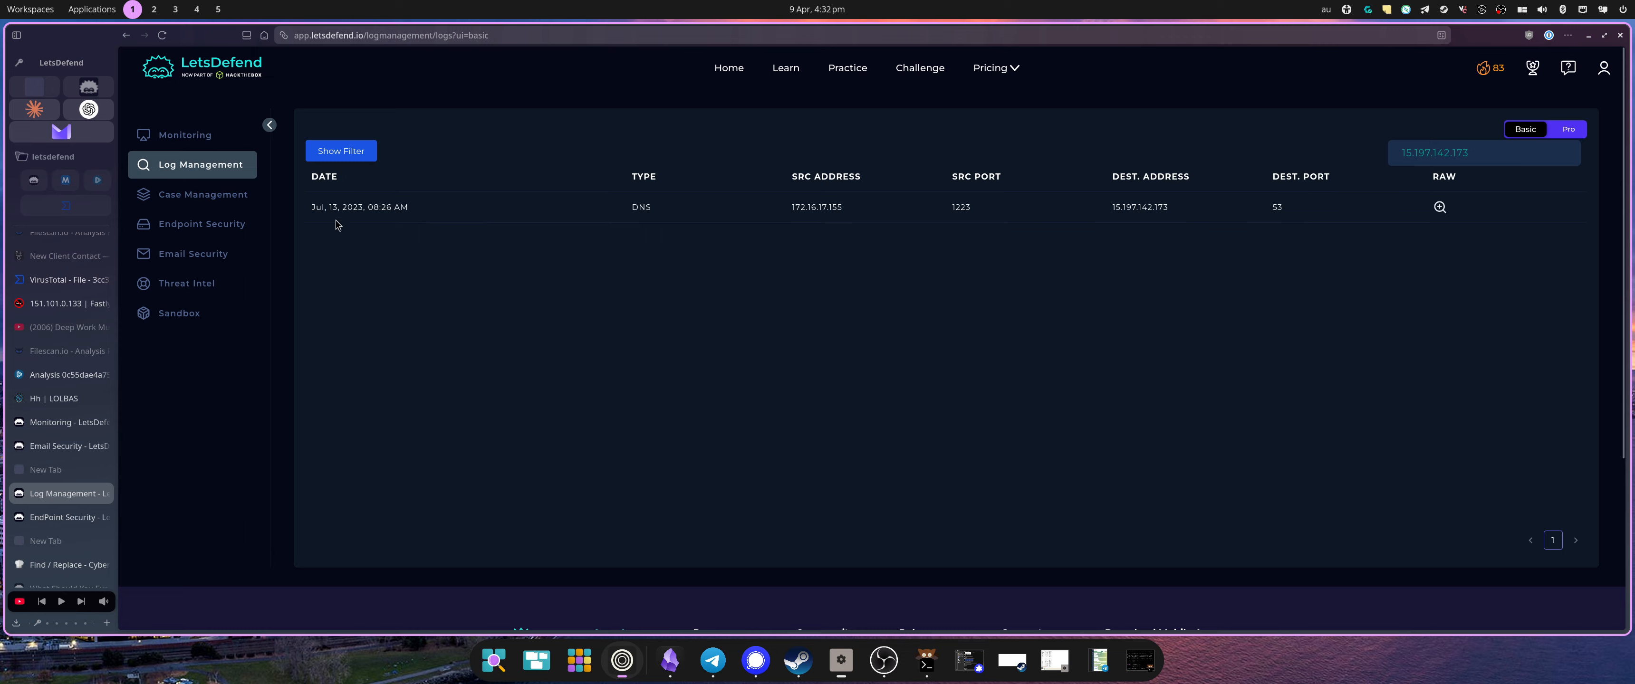
click(1444, 207)
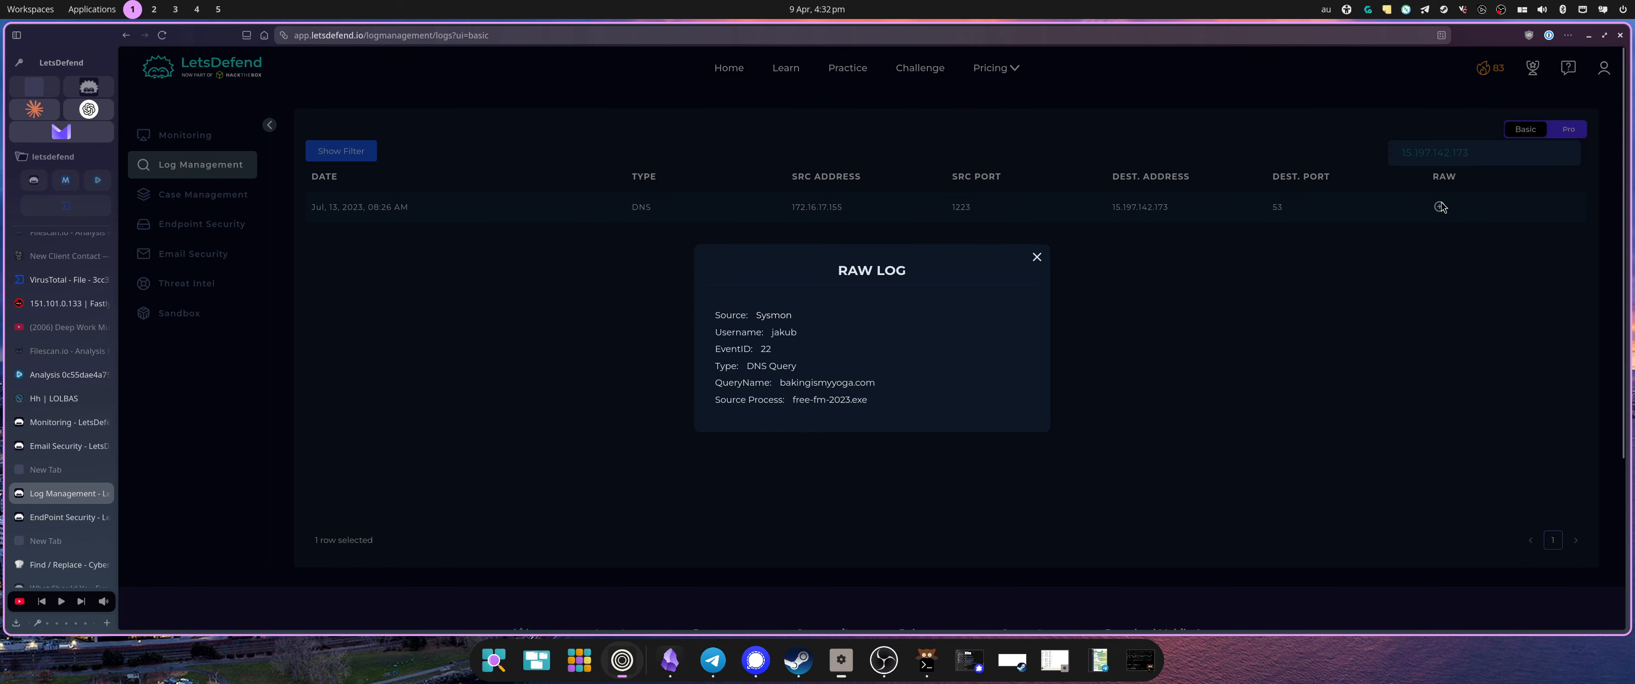
click(558, 443)
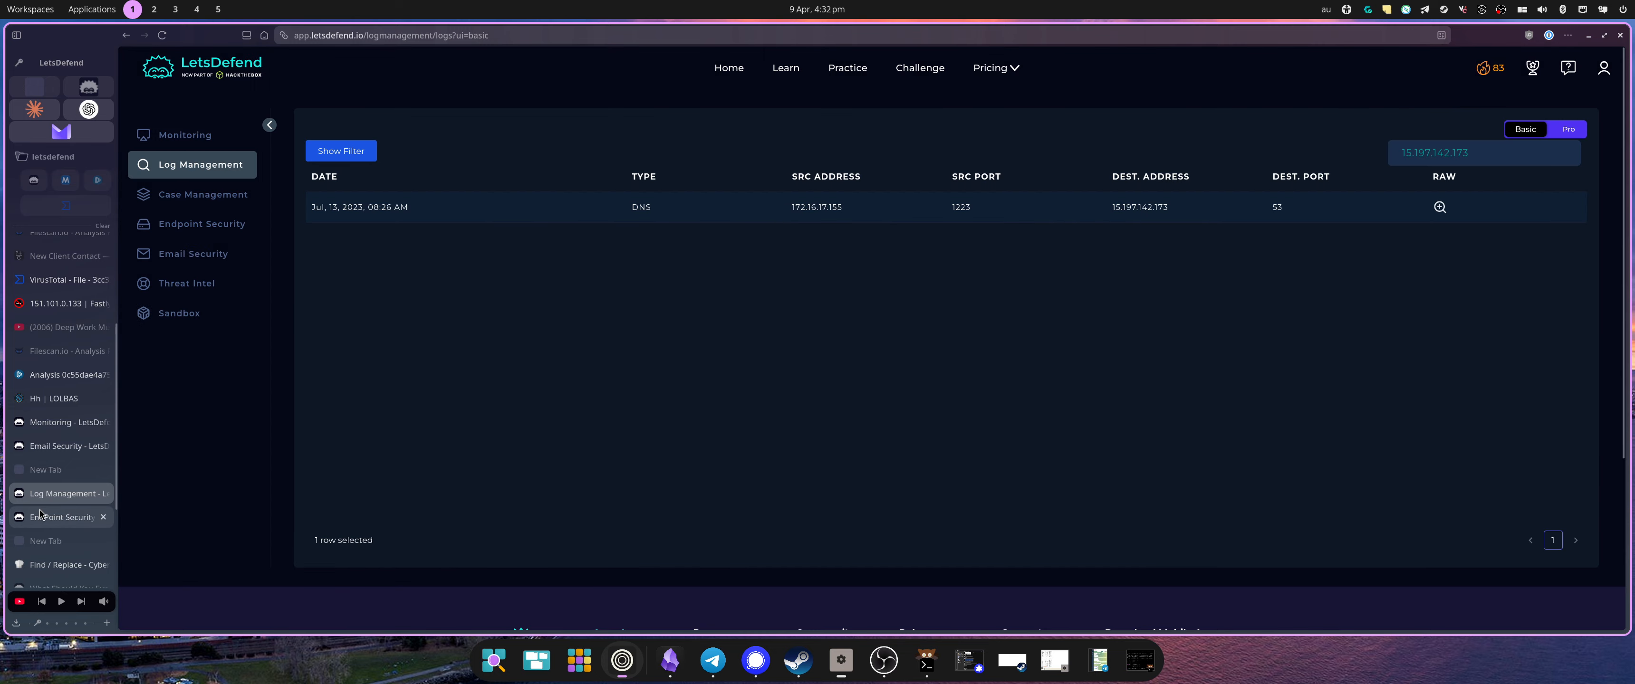
Return to the ANY.RUN DNS requests, review the queried domains and copy morrobaydrugandgift.com
click(64, 375)
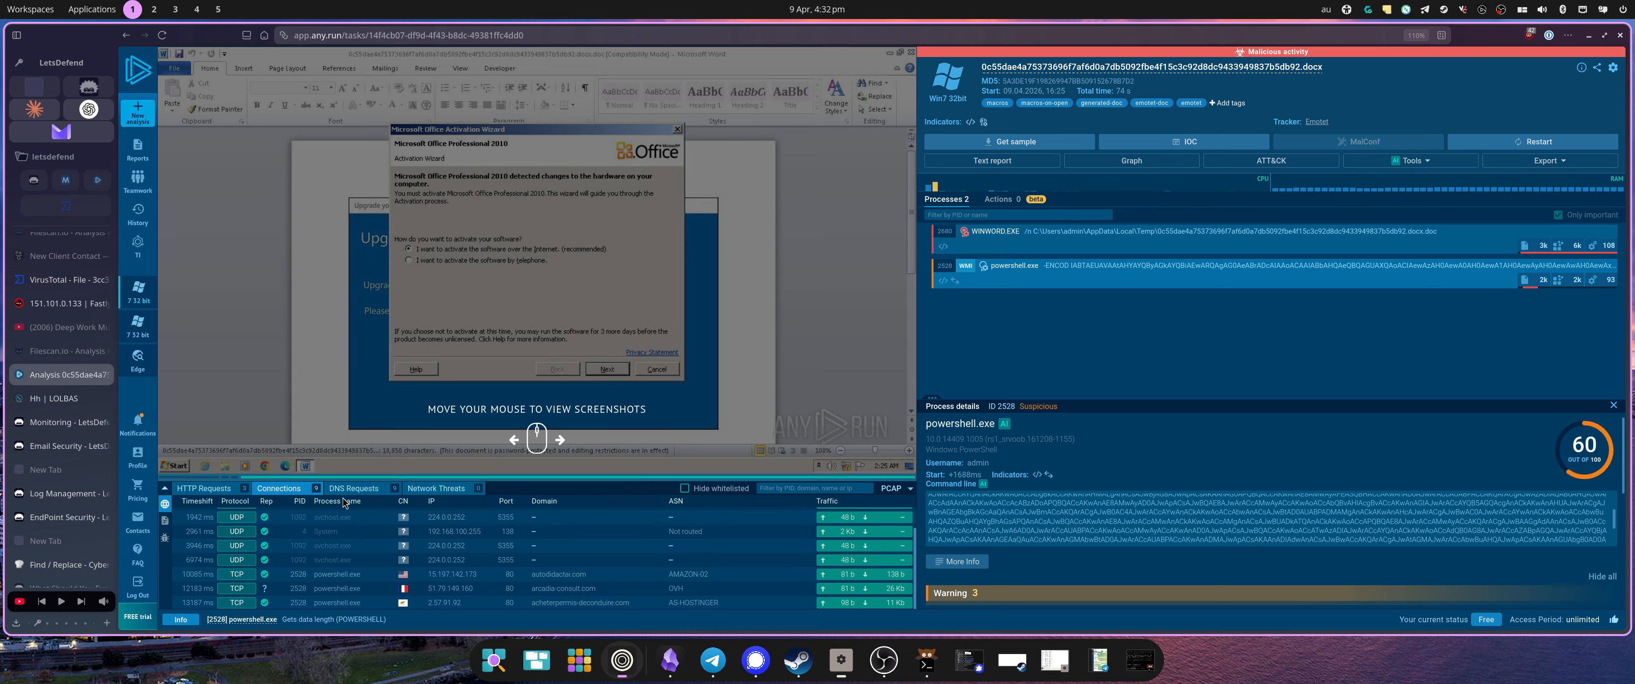
click(354, 489)
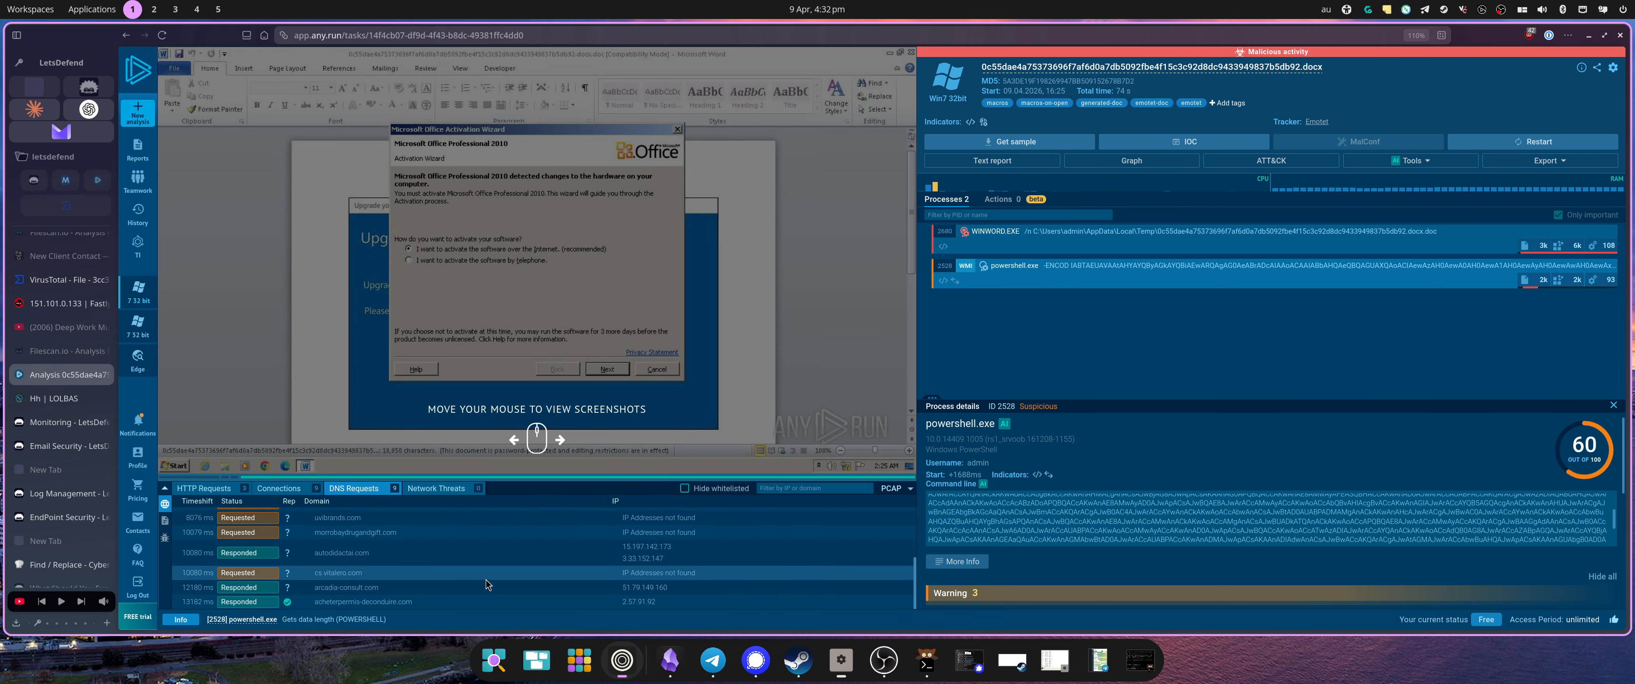
scroll(482, 581, up, 2)
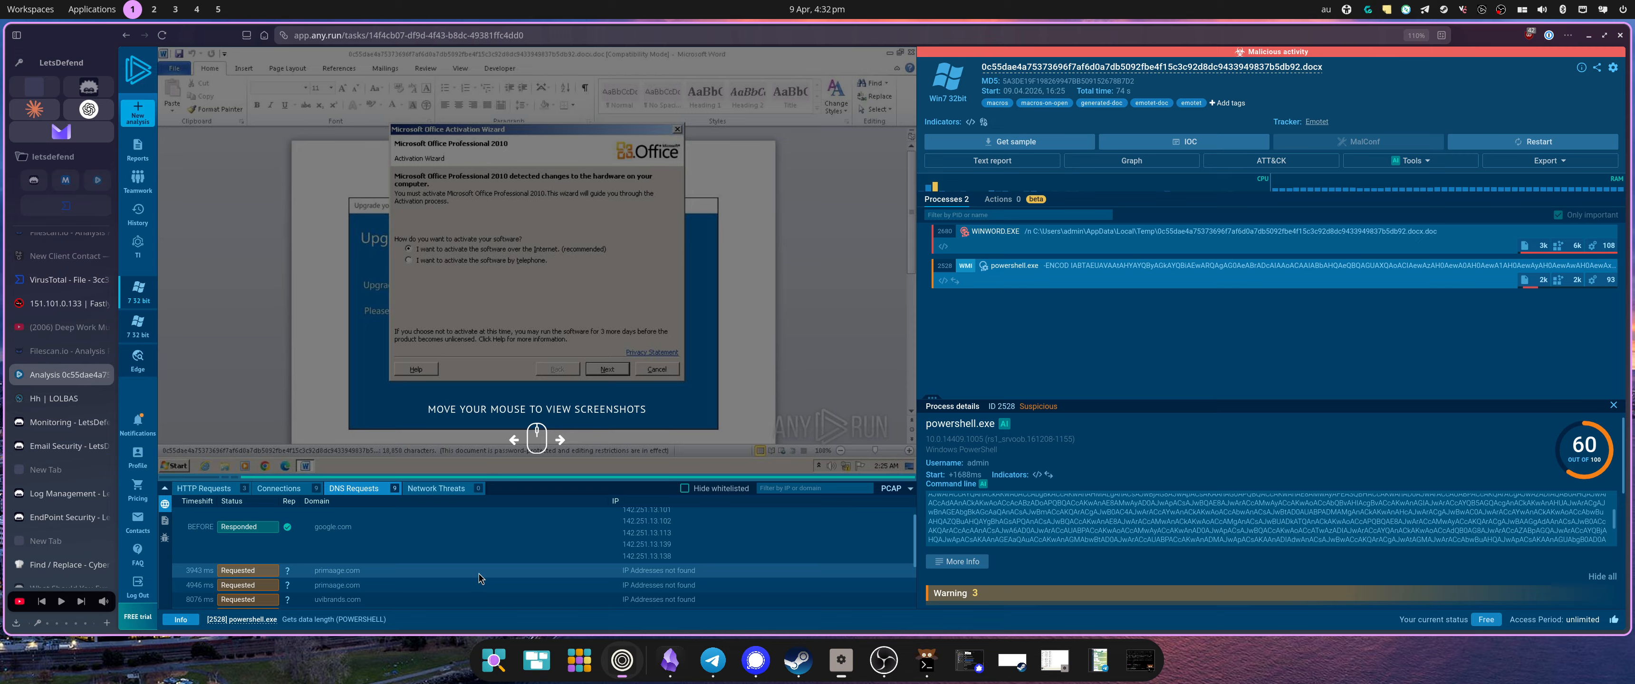
scroll(479, 578, down, 2)
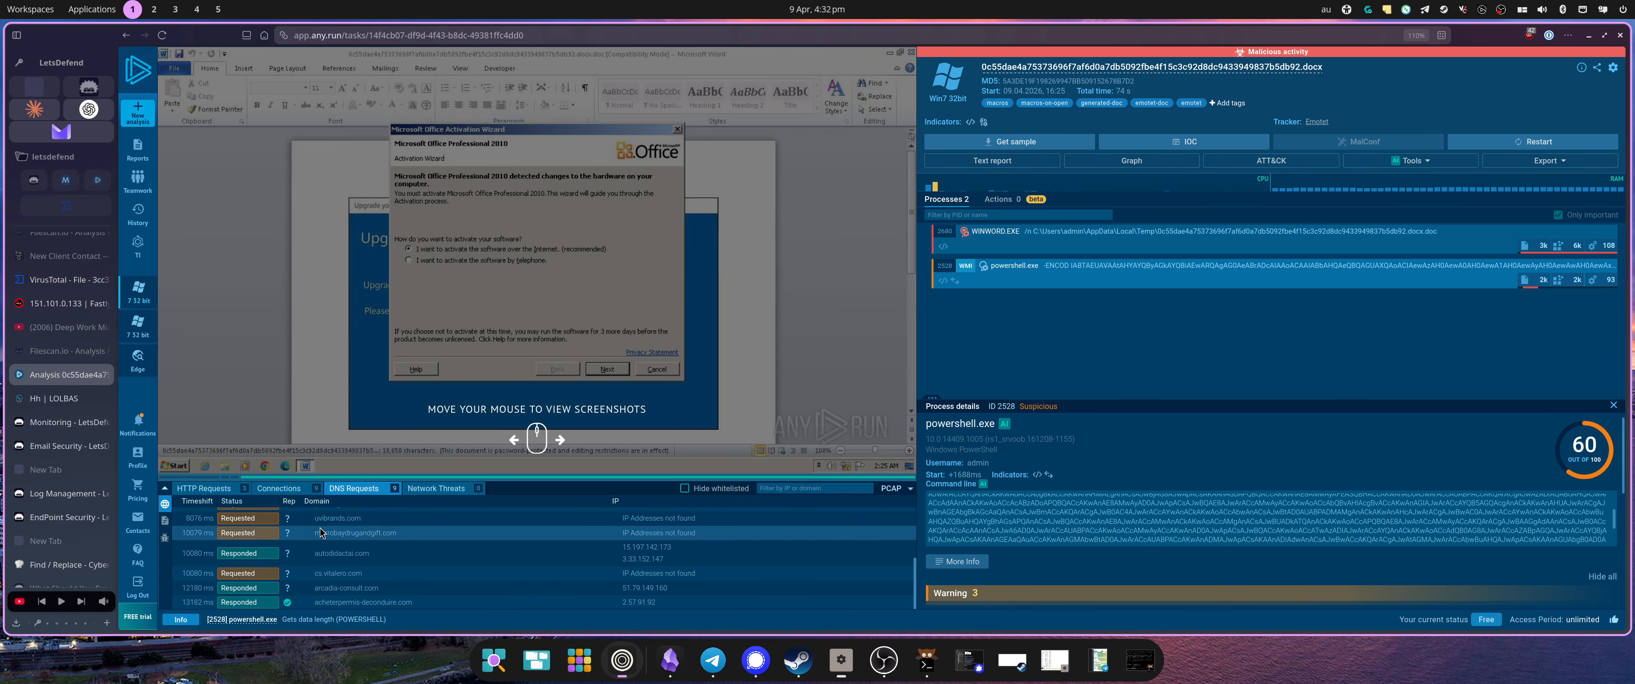
click(309, 536)
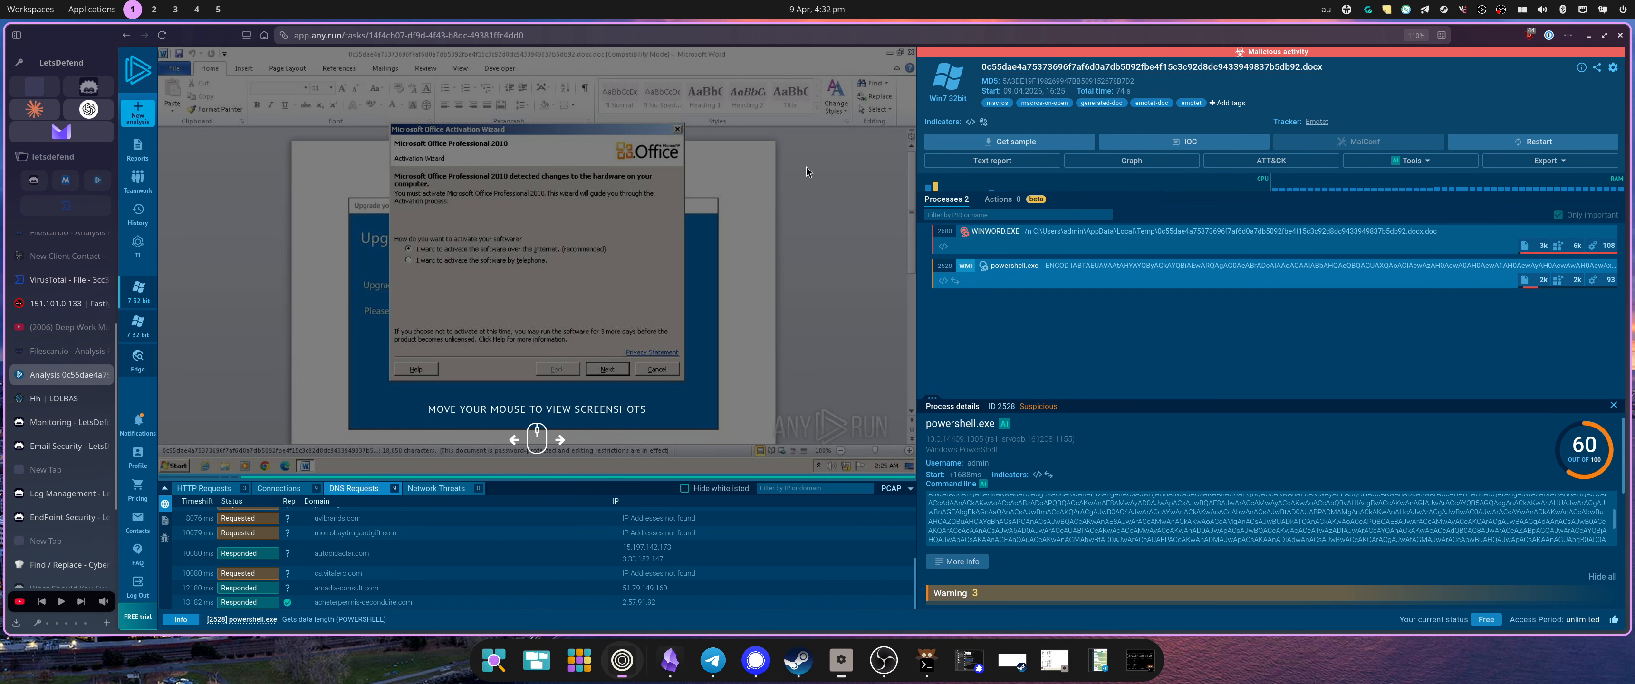
Search the LetsDefend logs for the domain morrobaydrugandgift.com in place of the previous IP address
click(66, 427)
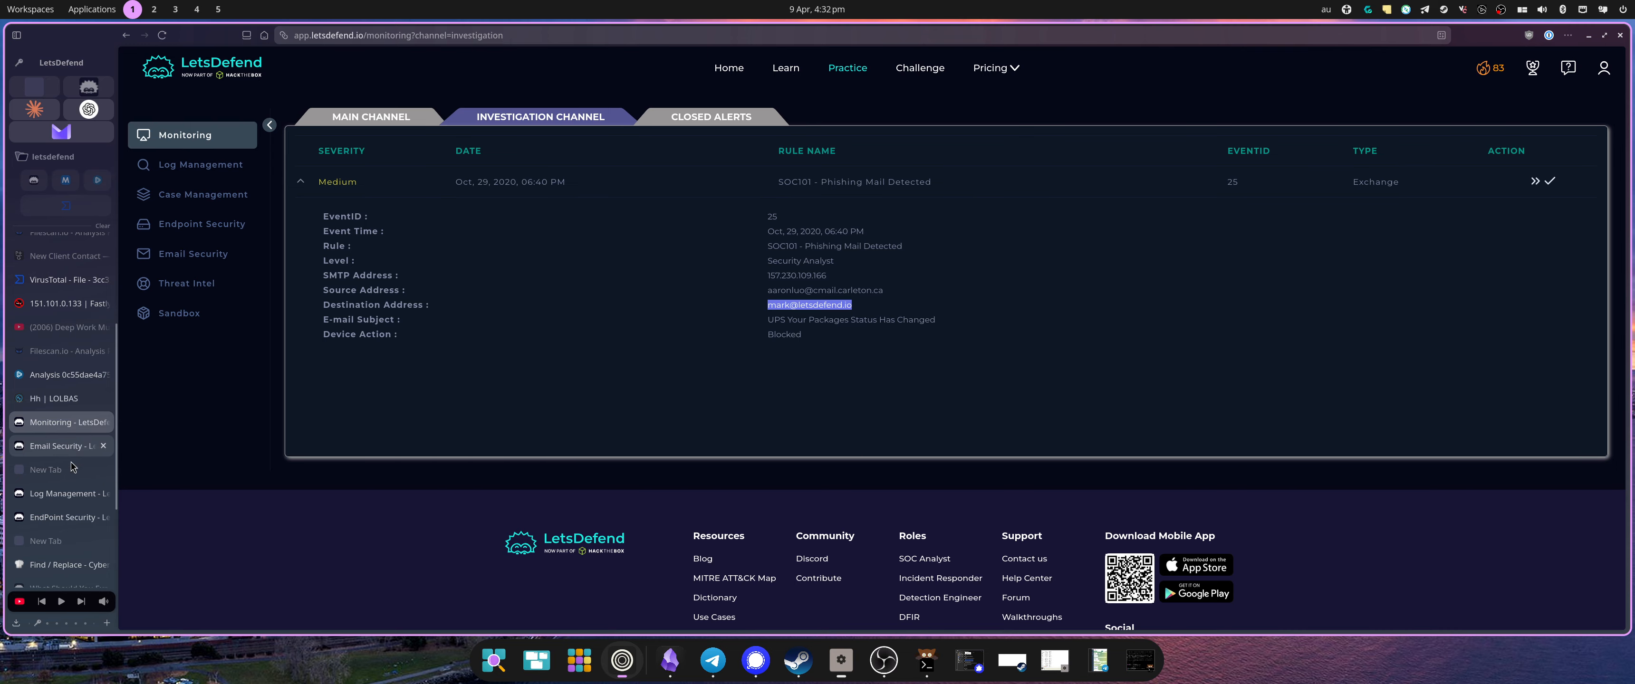
click(67, 493)
double_click(1440, 153)
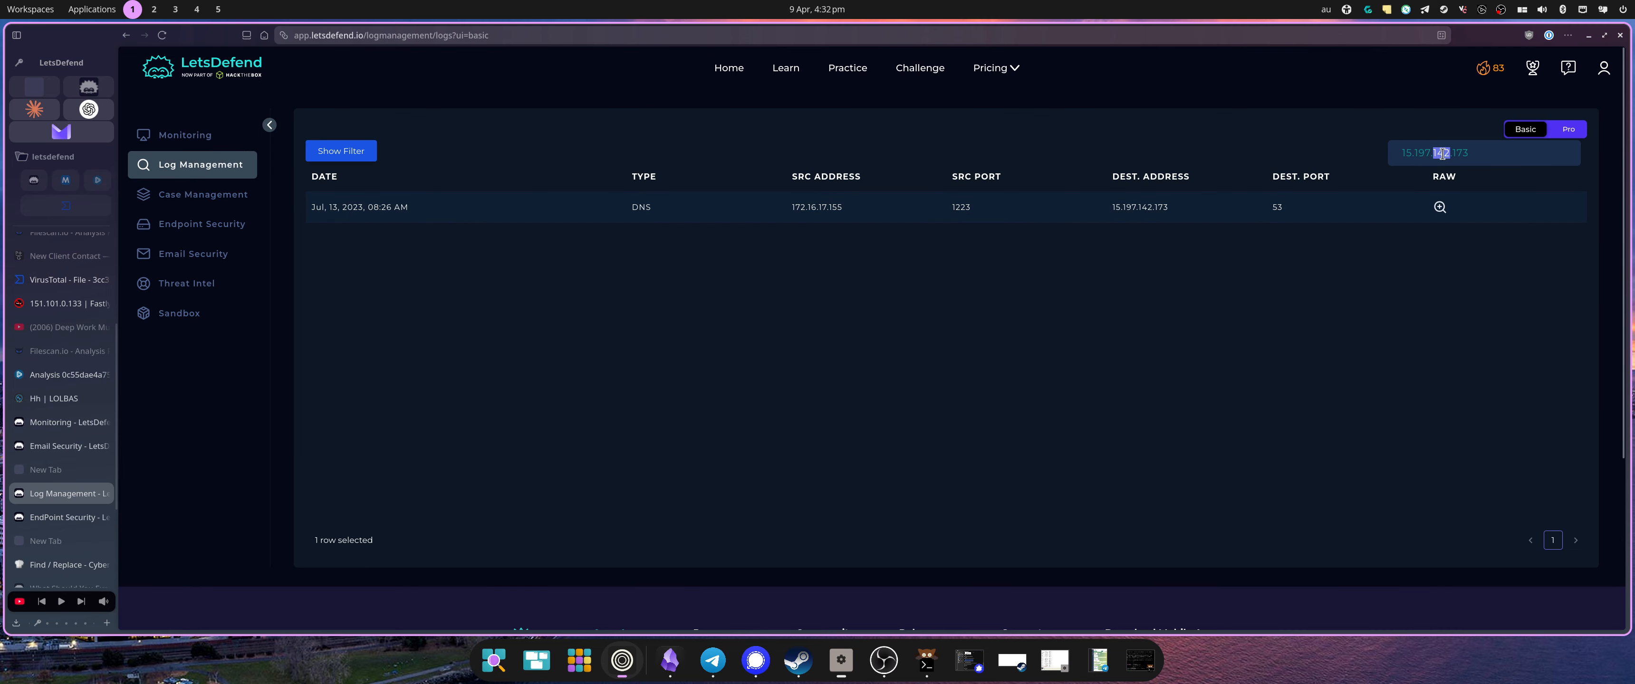
triple_click(1441, 154)
key(ctrl+v)
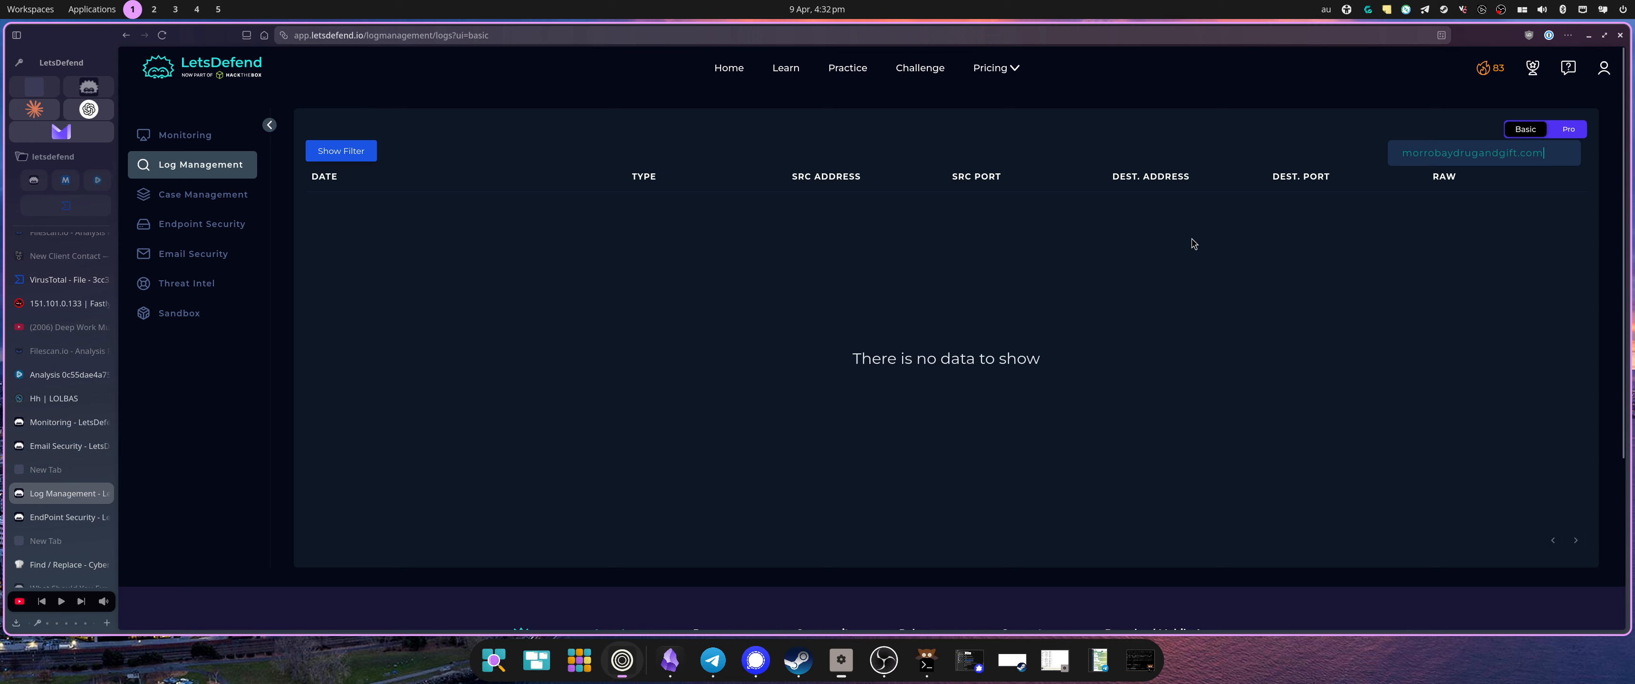
key(End)
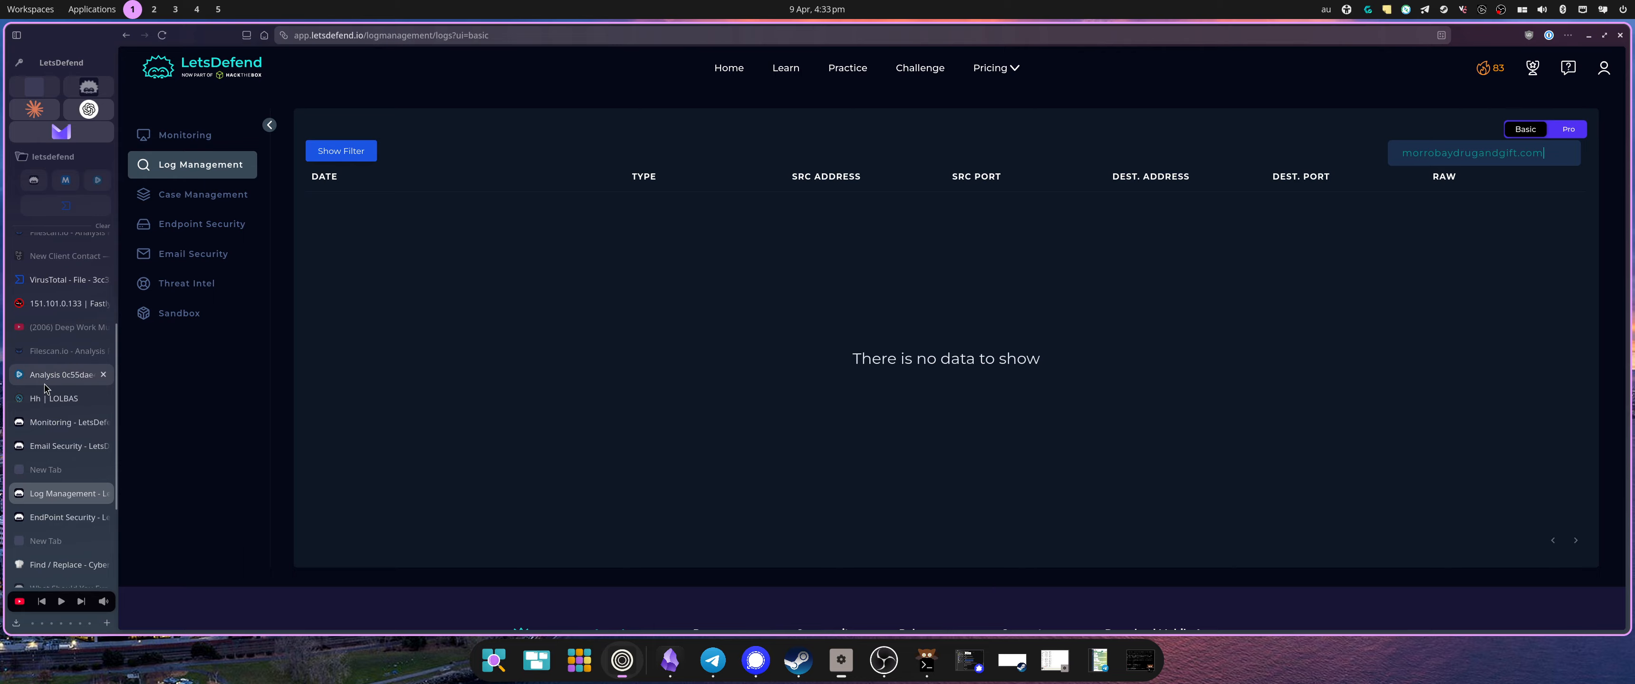
Copy autodidactai.com from the ANY.RUN DNS requests and search the LetsDefend logs for it
click(110, 375)
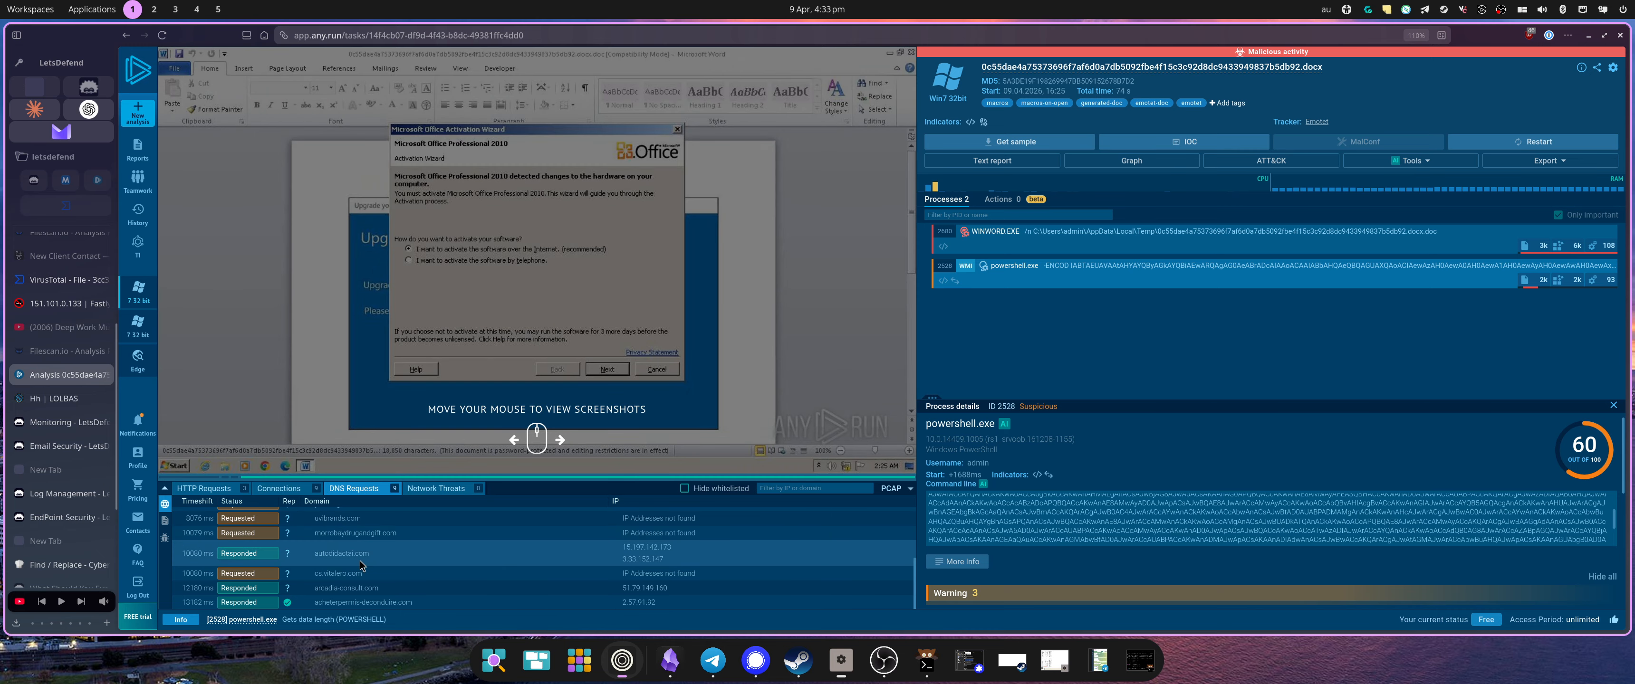
mouse_move(317, 557)
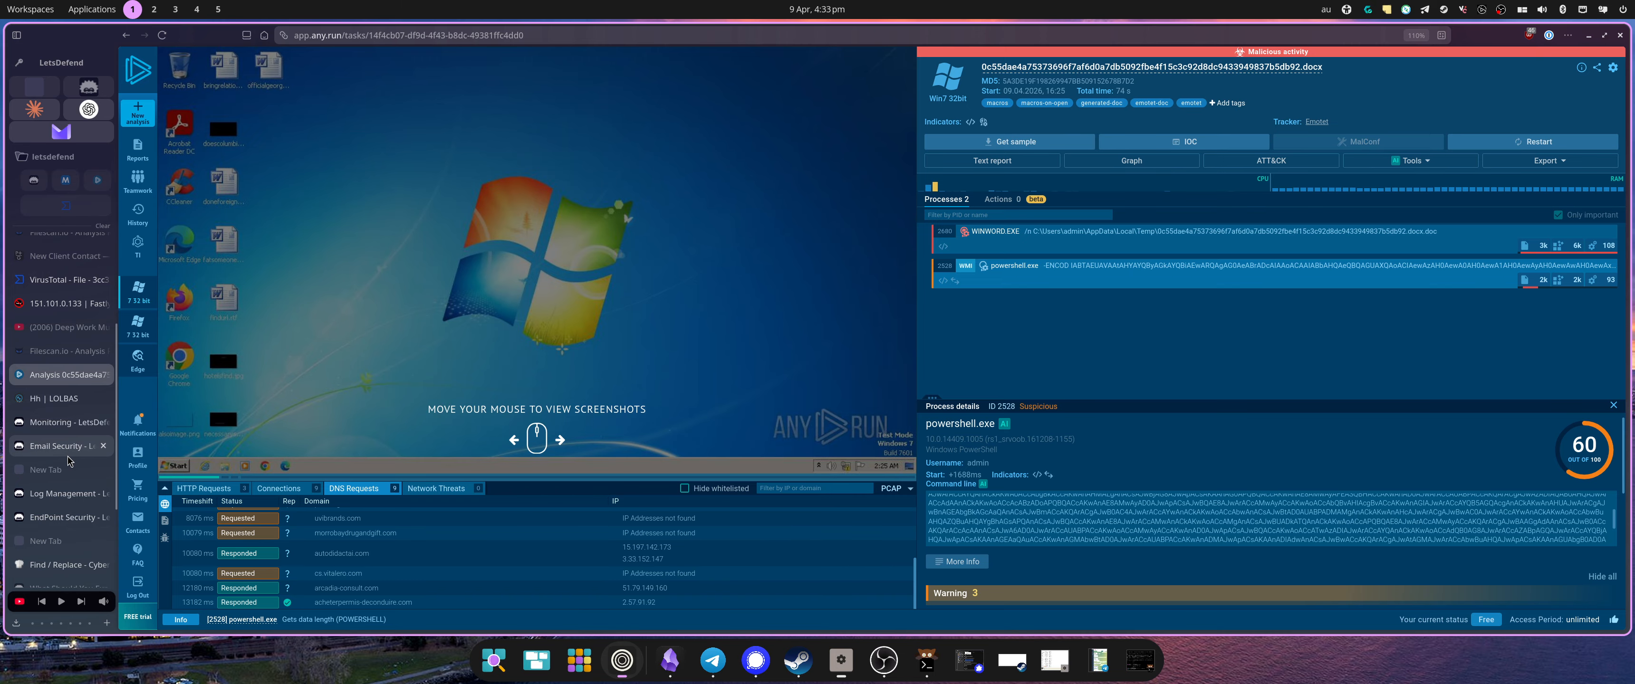
click(63, 493)
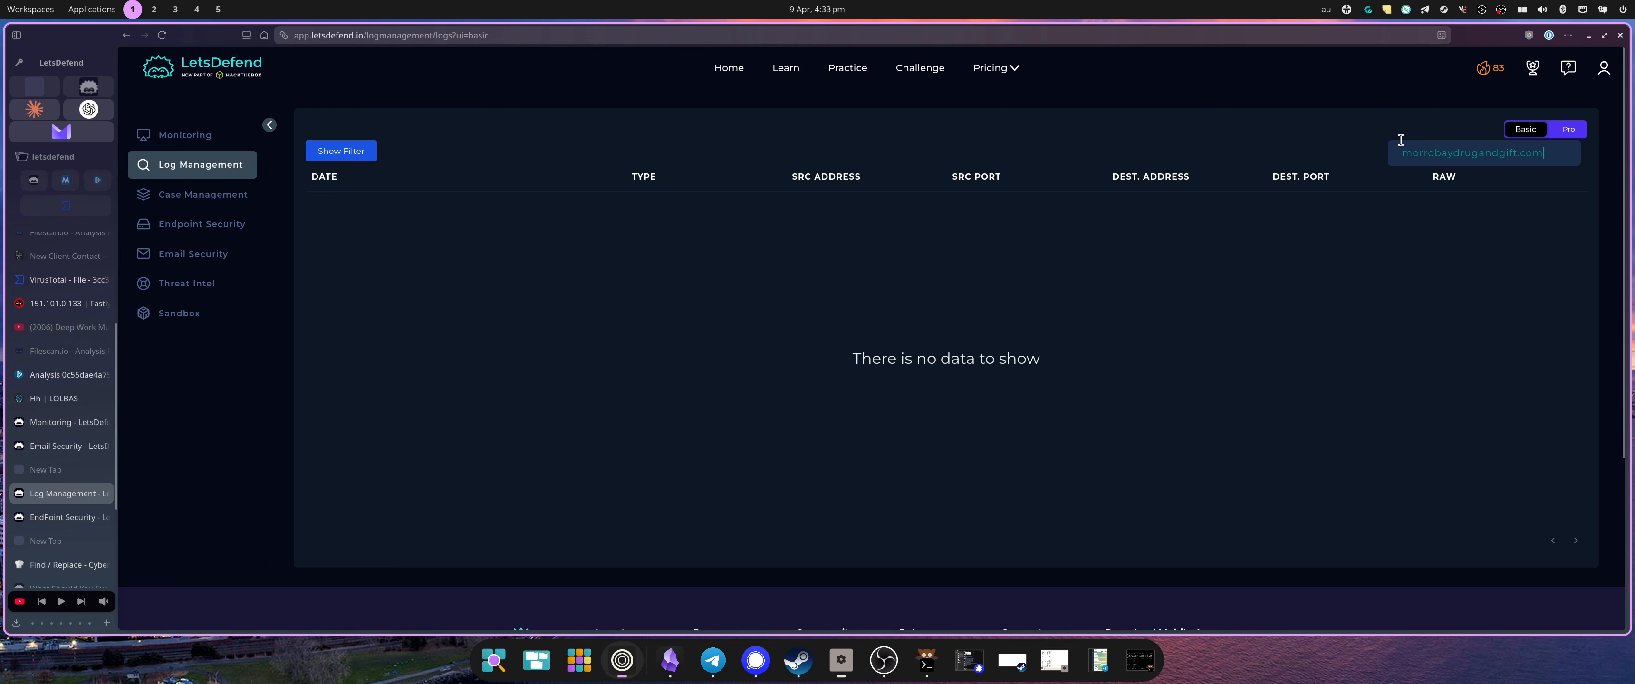
triple_click(1417, 163)
key(BackSpace)
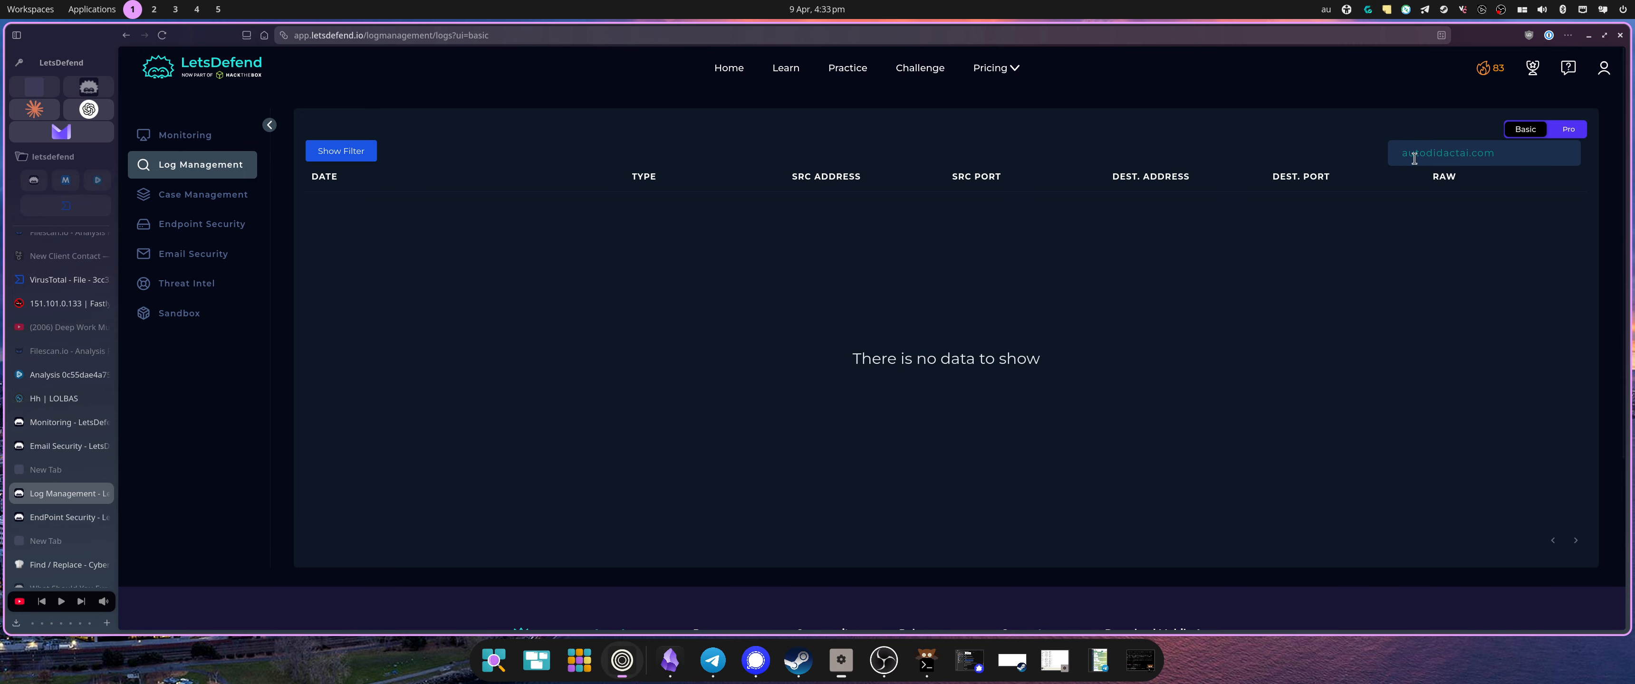
Copy arcadia-consult.com from the ANY.RUN DNS requests and search the LetsDefend logs for it
click(57, 374)
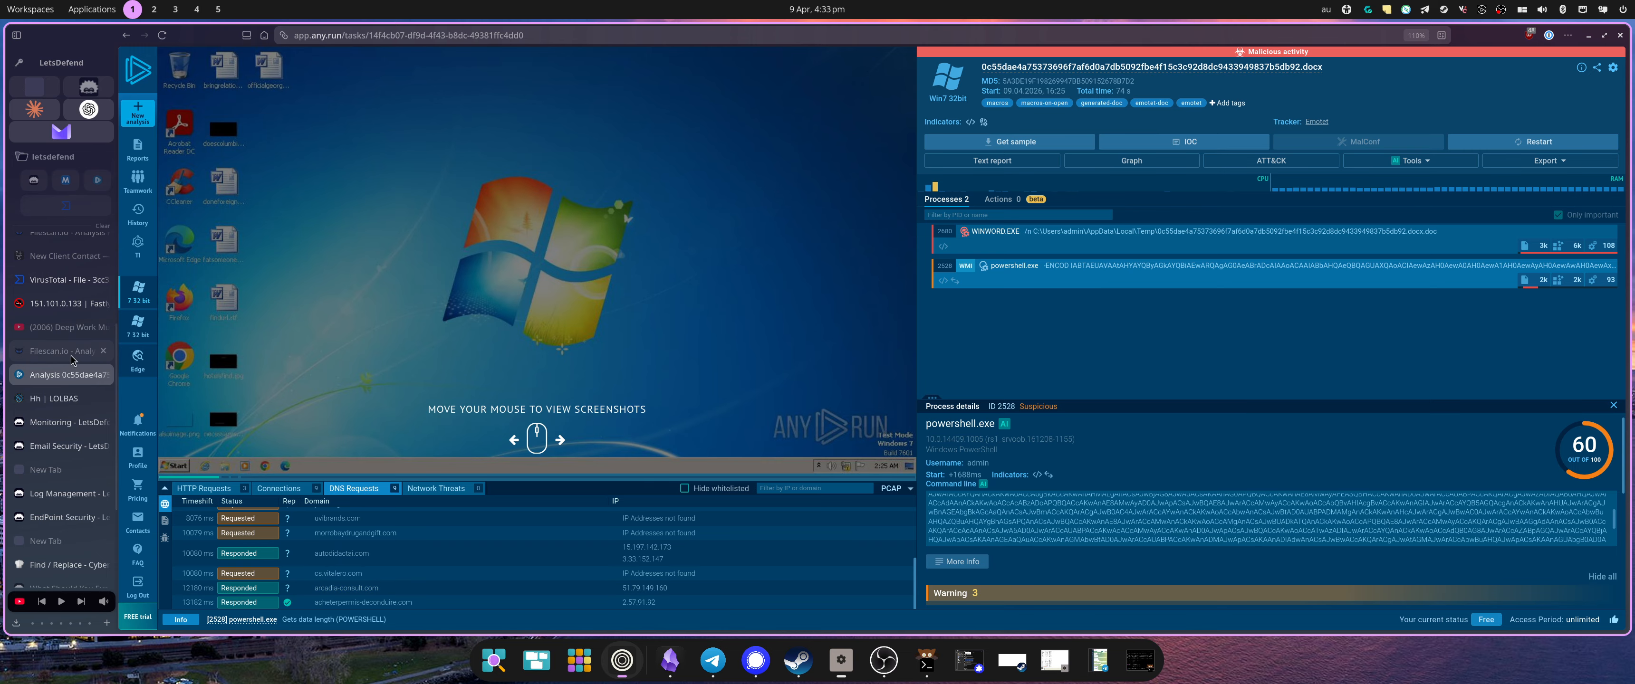
click(49, 422)
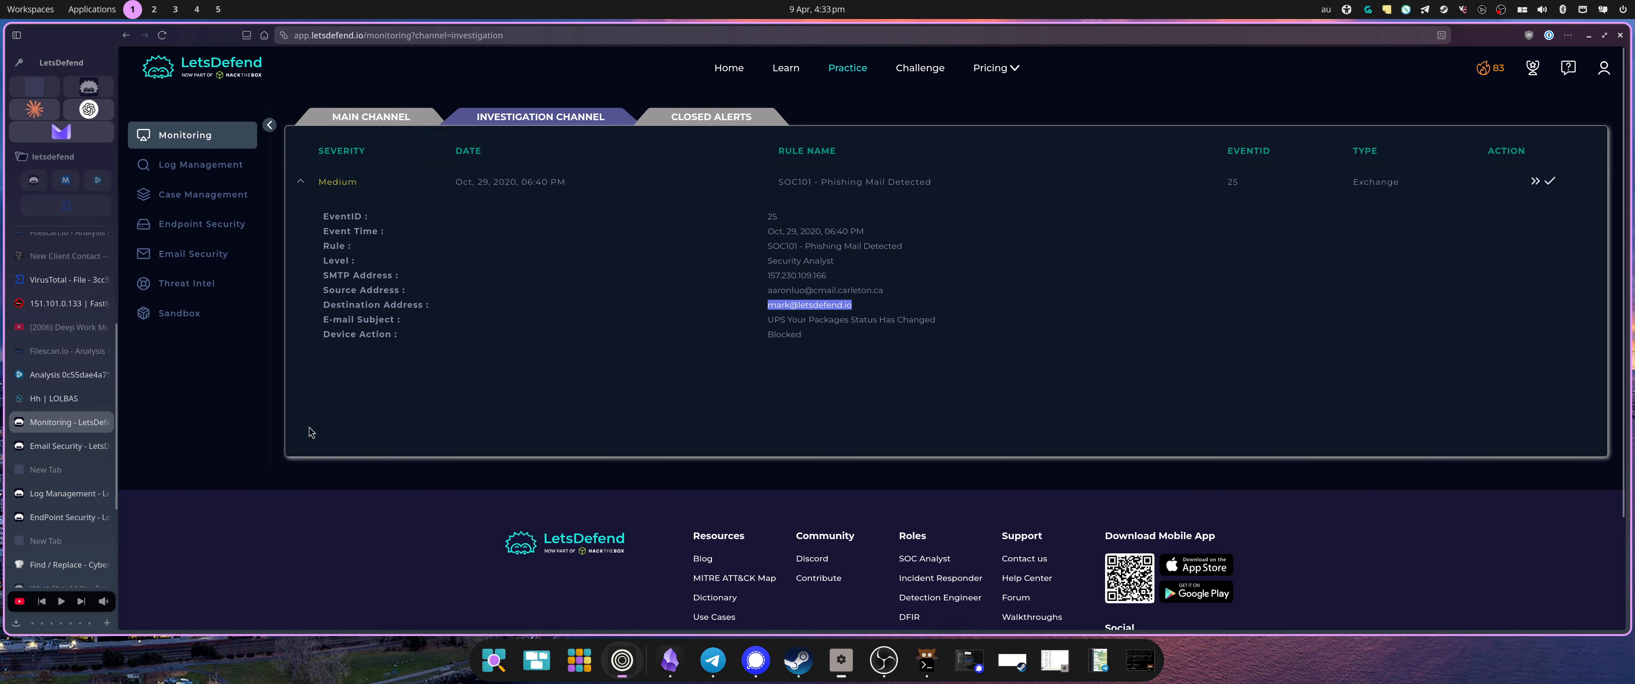
click(60, 493)
triple_click(1448, 153)
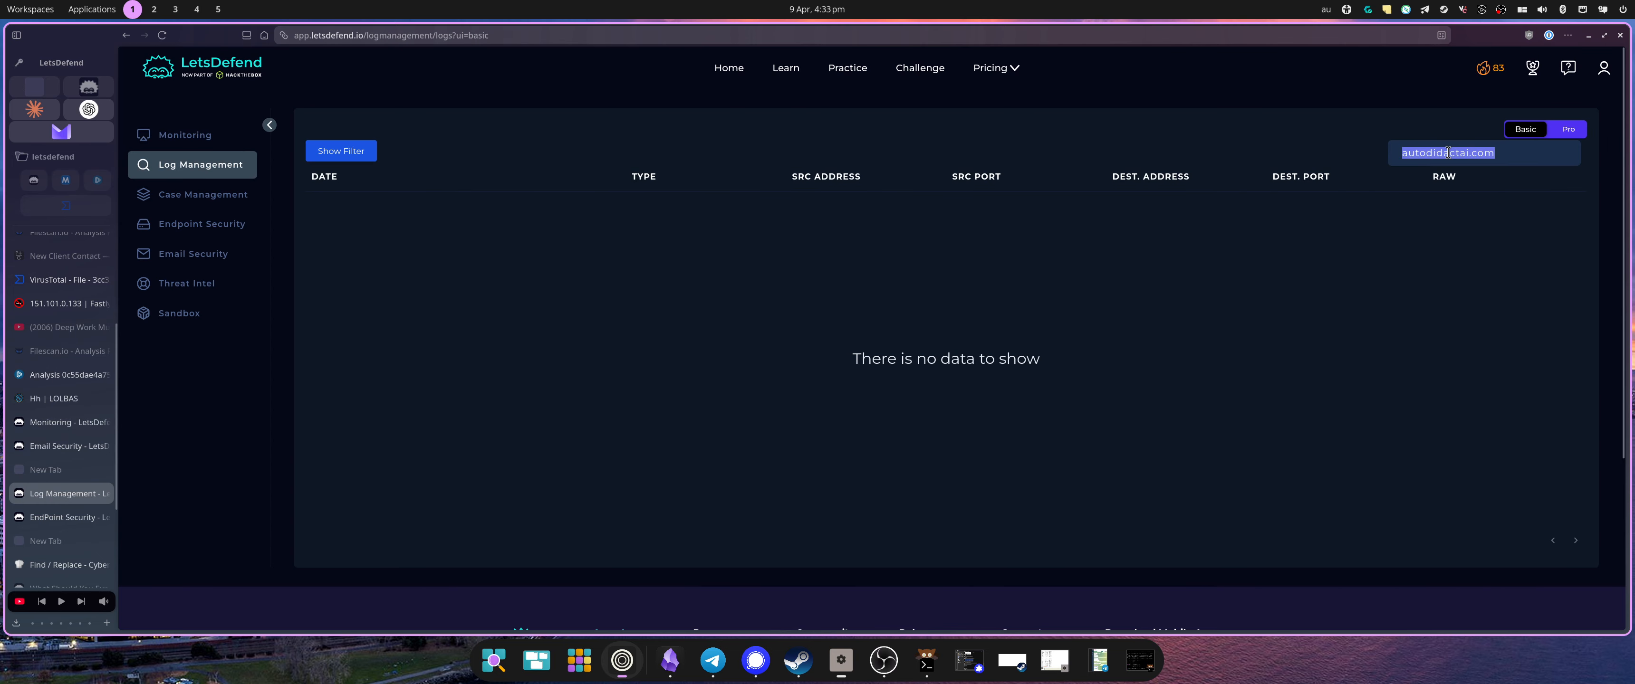
key(ctrl+v)
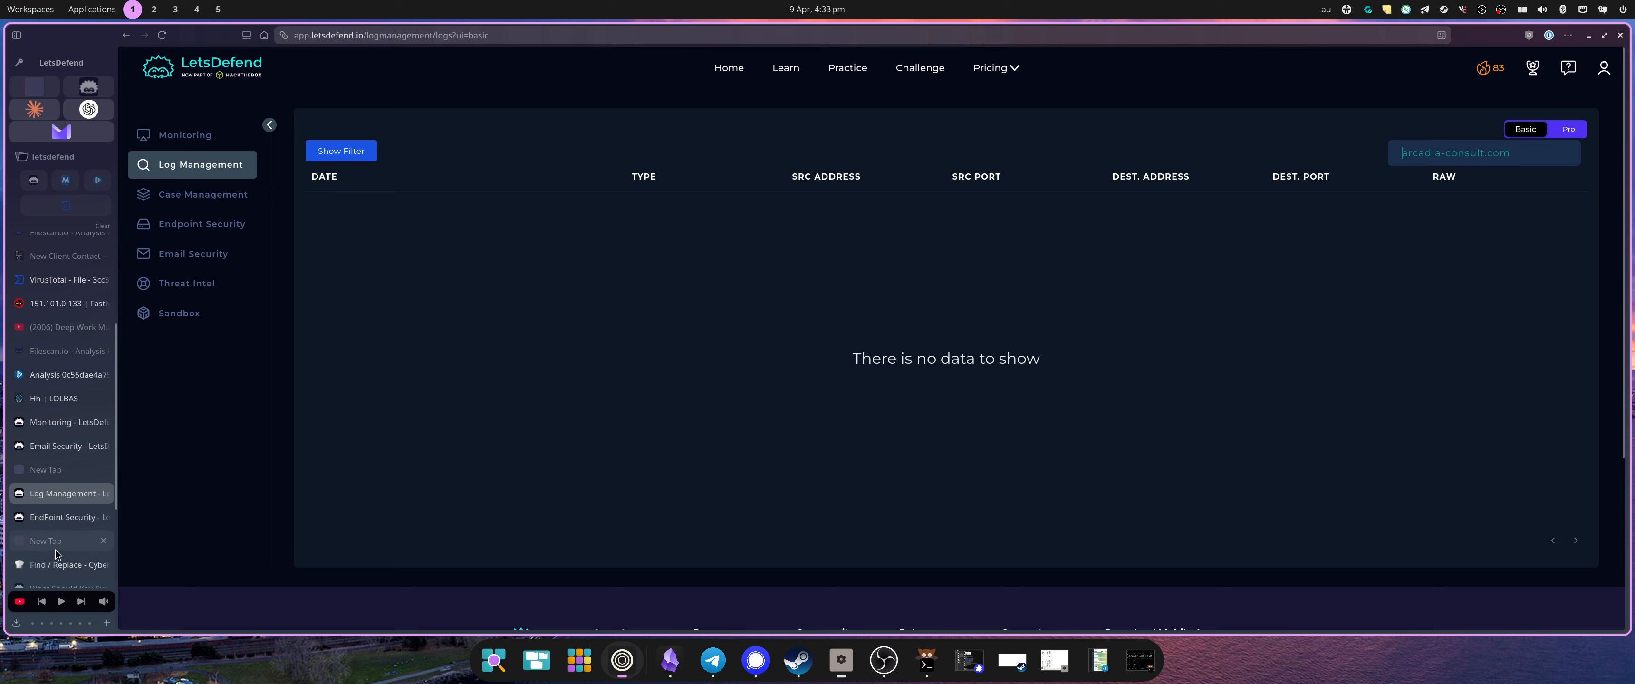
Copy acheterpermis-deconduire.com from the ANY.RUN DNS requests and search the LetsDefend logs for it
click(66, 377)
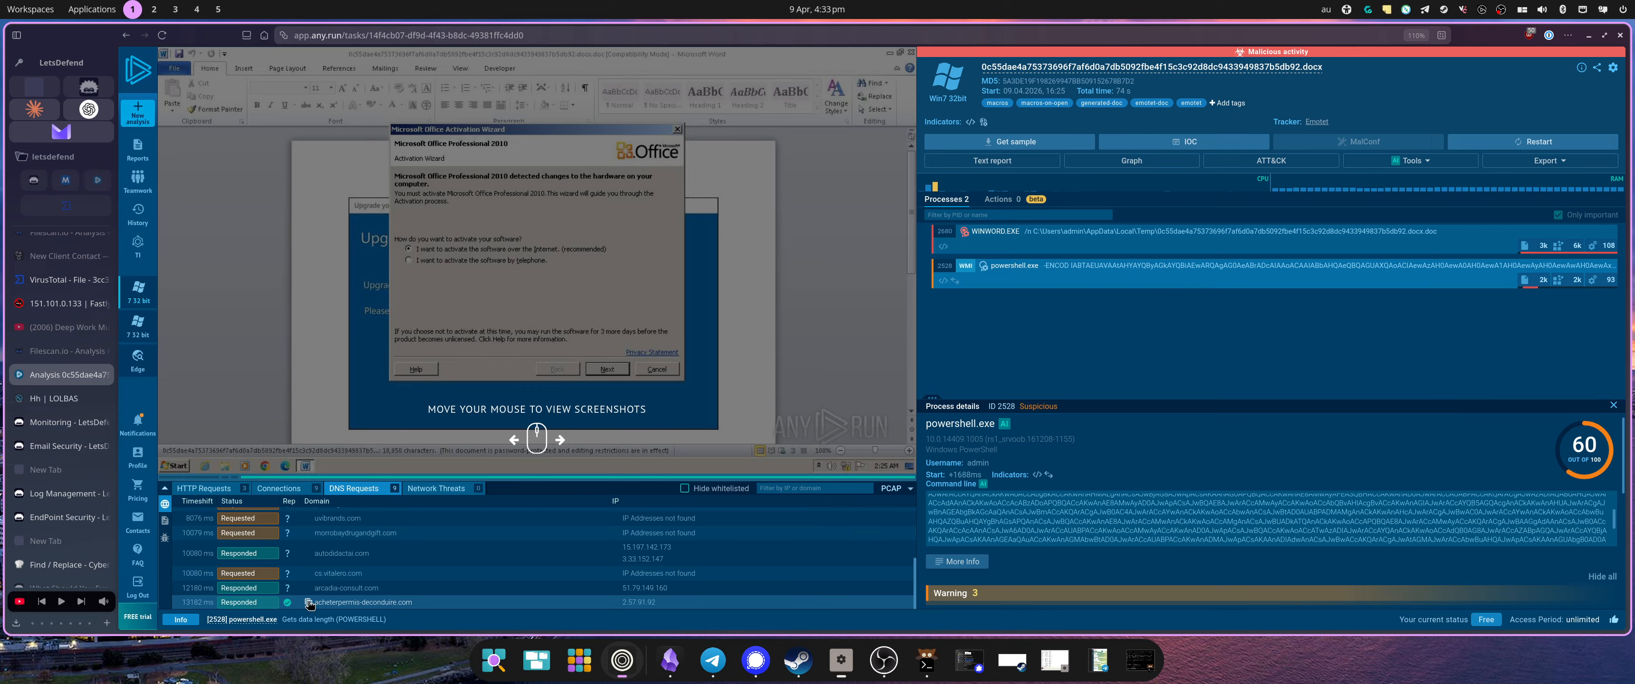
click(308, 602)
click(66, 494)
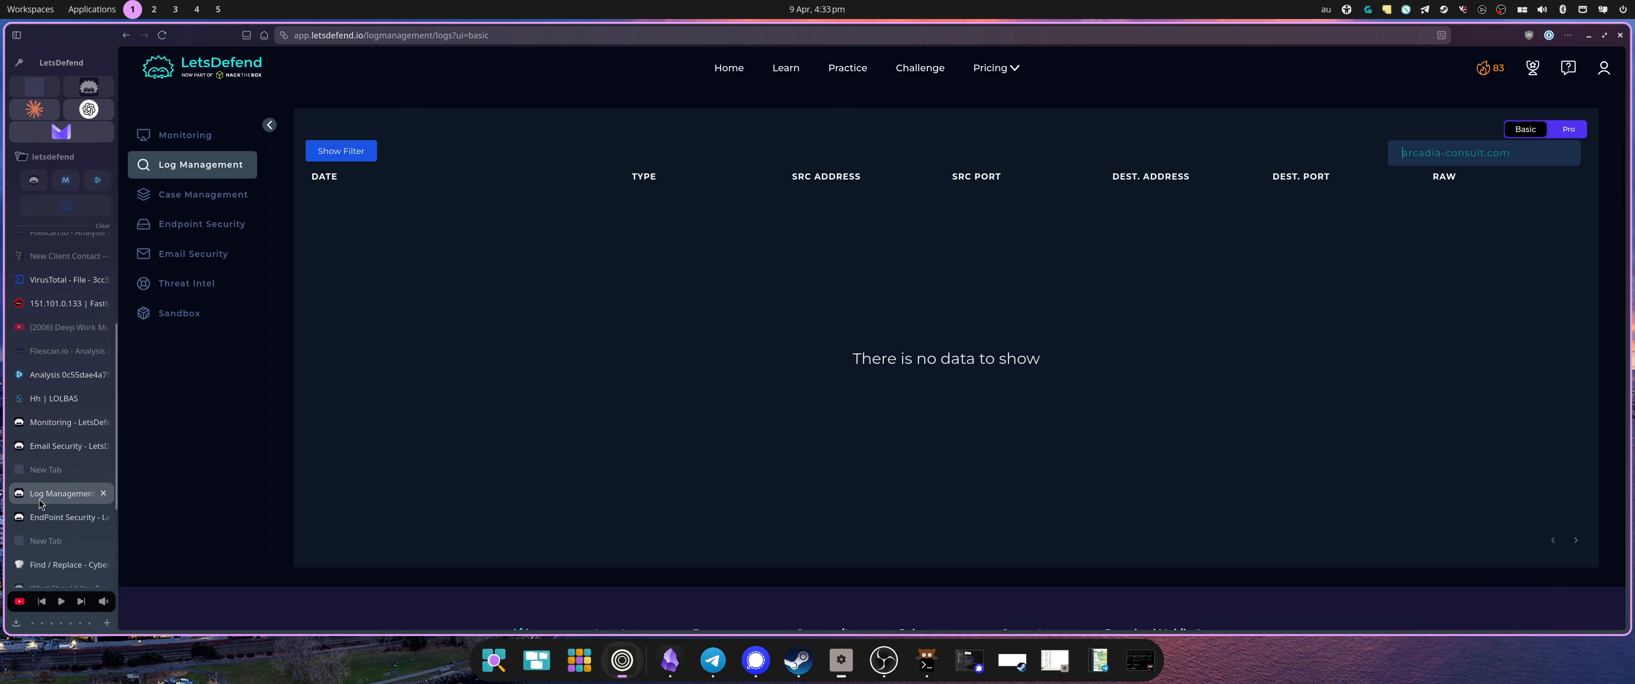
double_click(1486, 145)
key(ctrl+a)
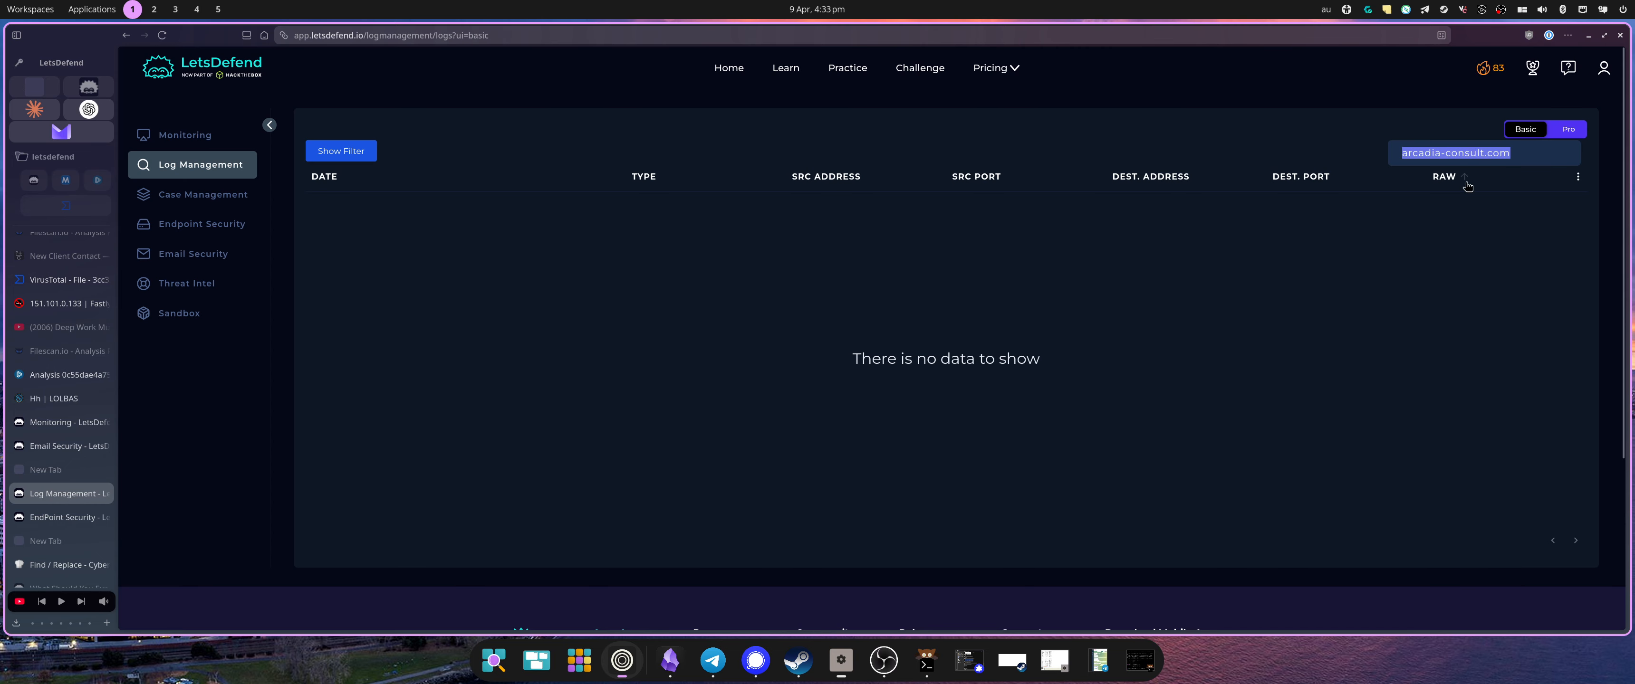
key(ctrl+v)
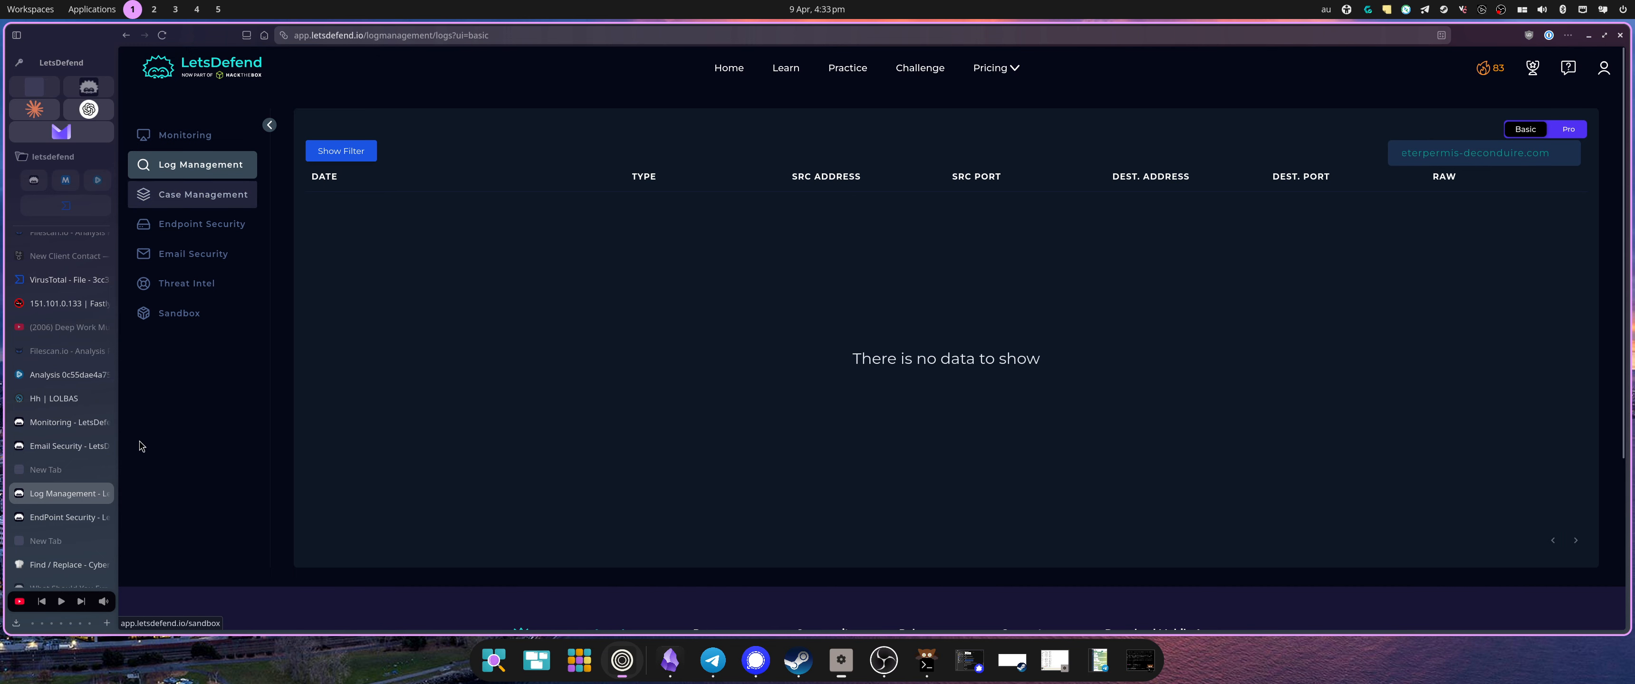
Delete the "UPS Your Packages Status Has Changed" phishing email from the recipient's mailbox in Email Security and confirm the deletion
click(67, 515)
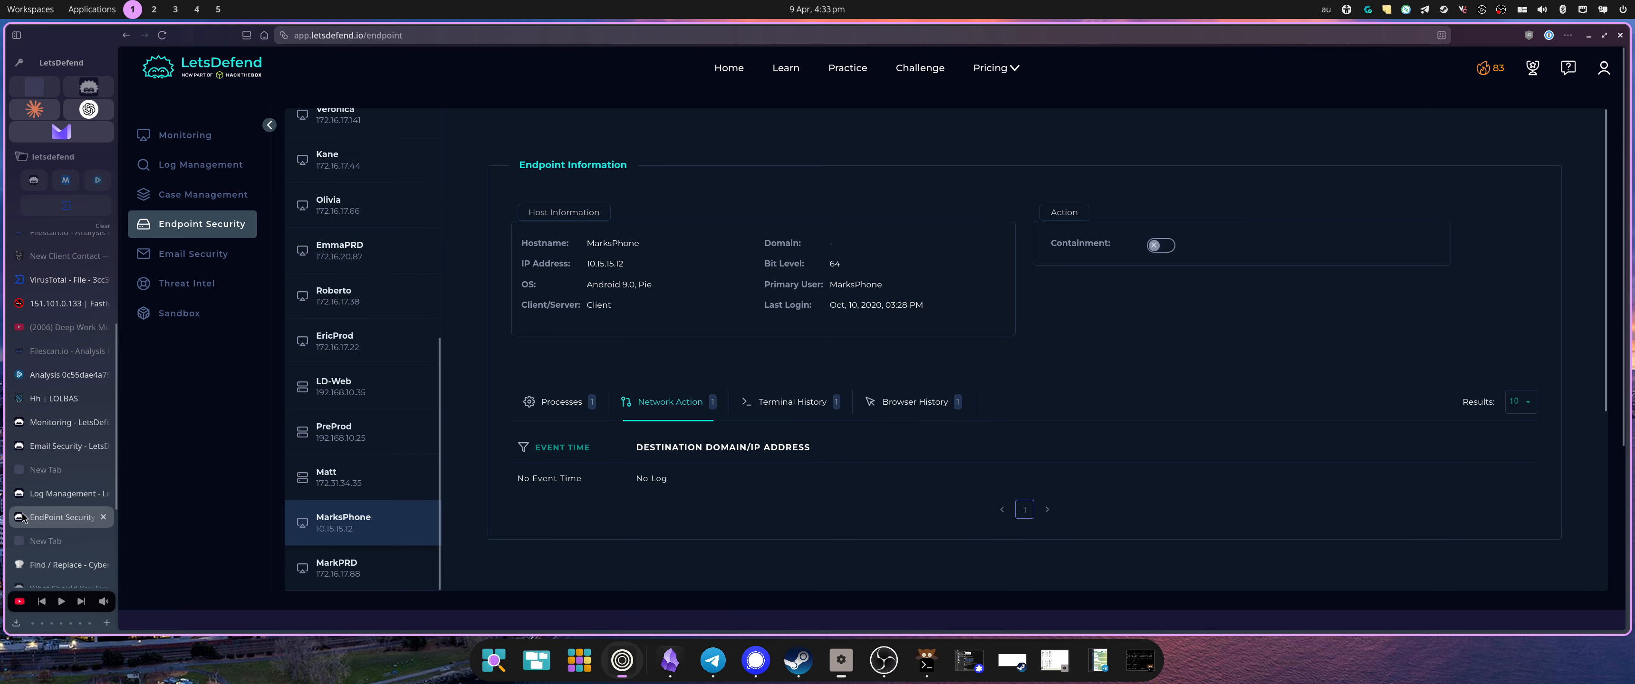
click(38, 493)
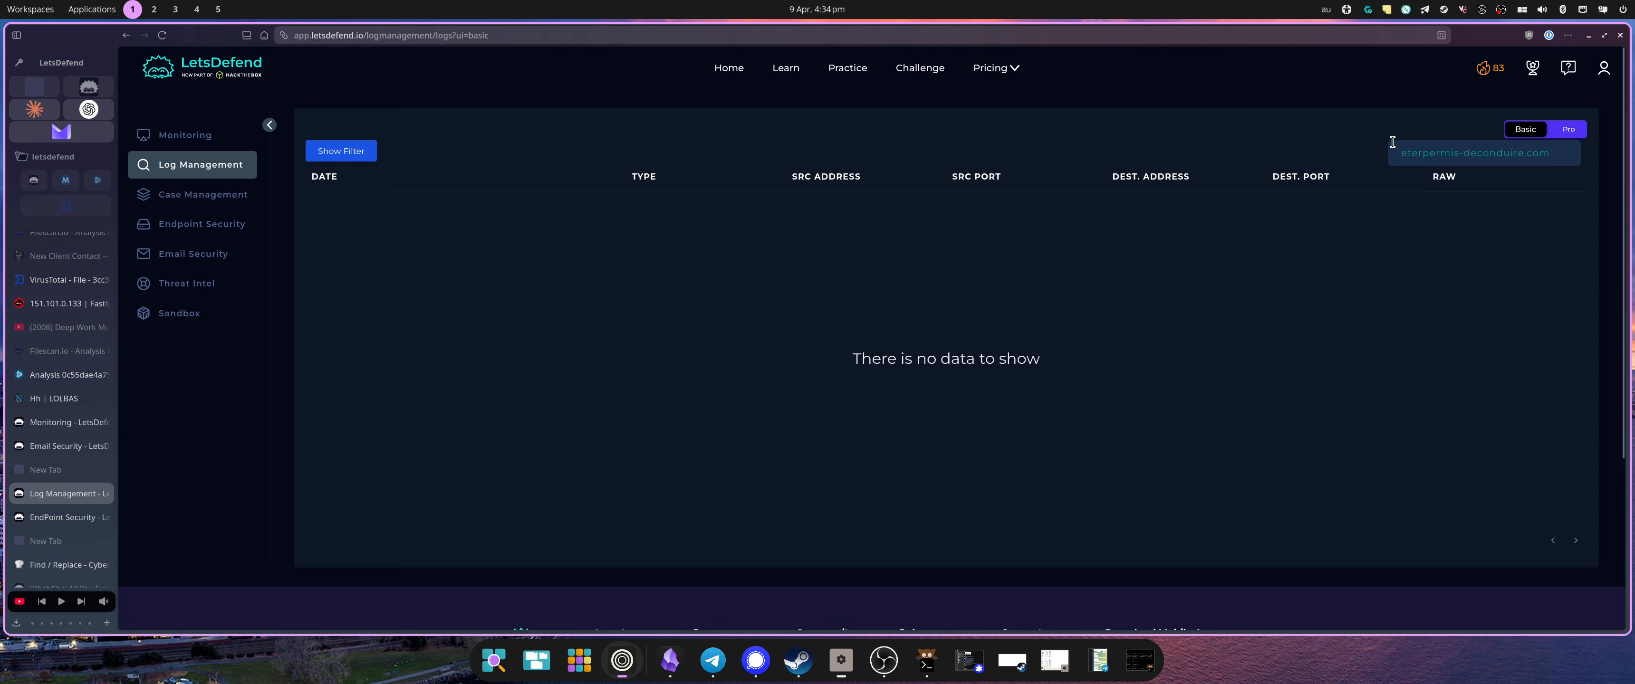
click(54, 456)
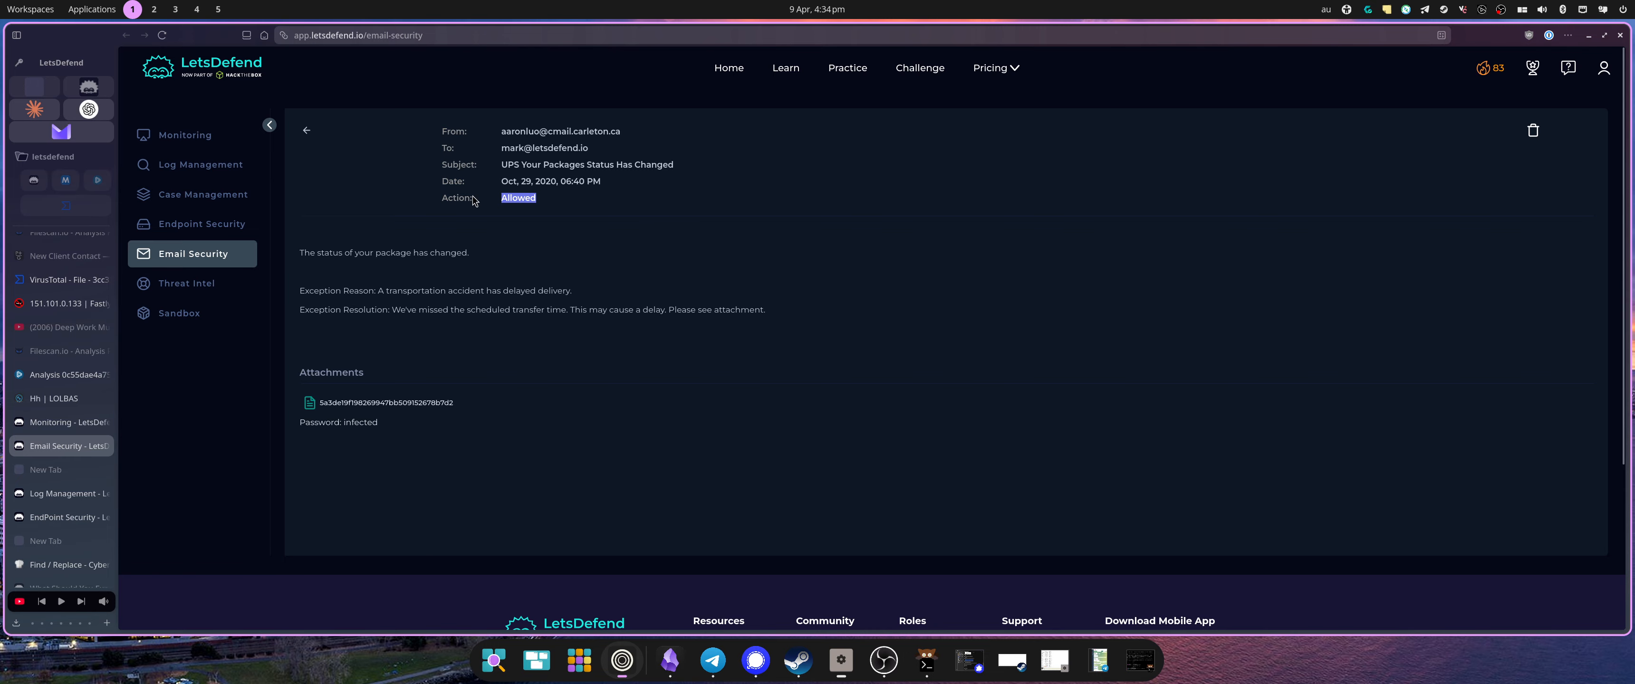
click(1533, 130)
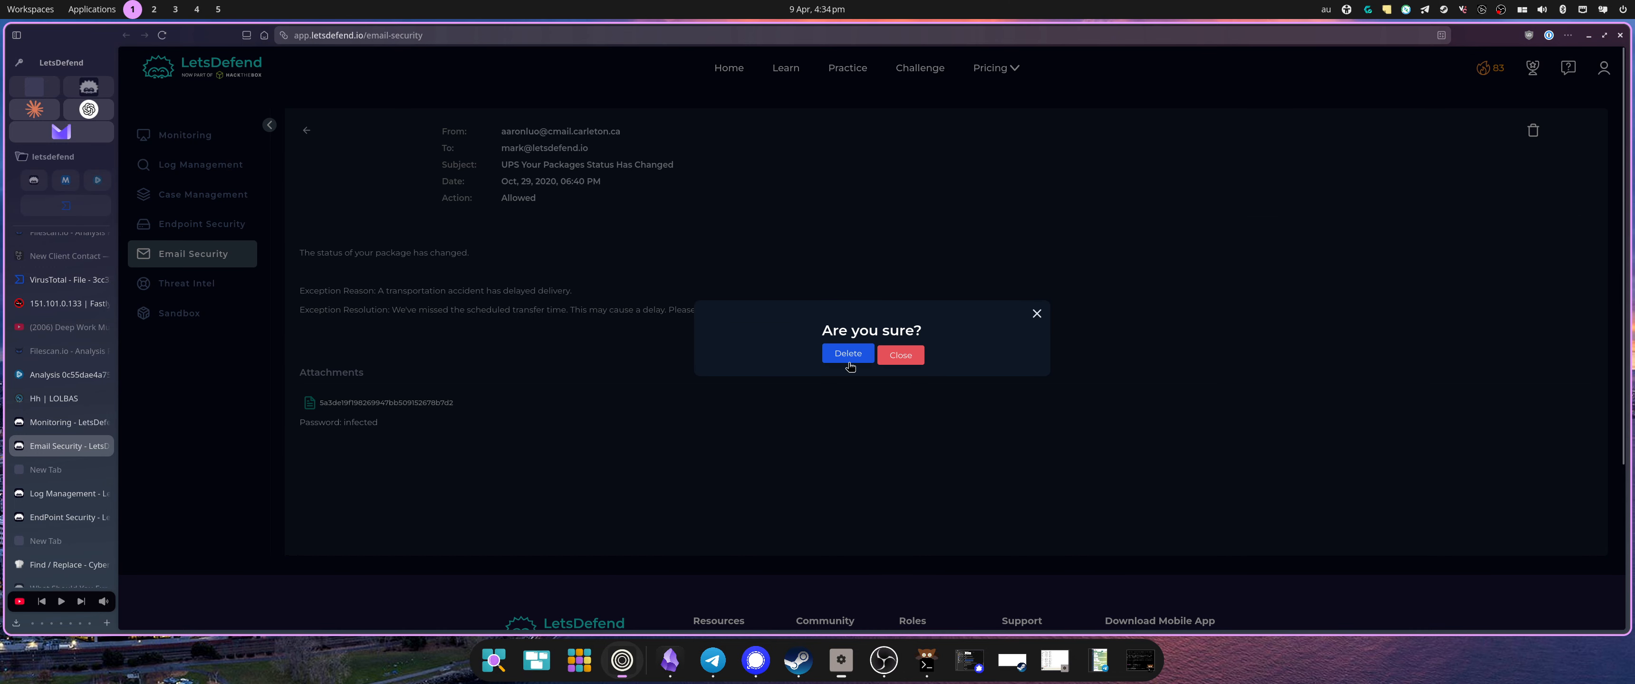
click(850, 363)
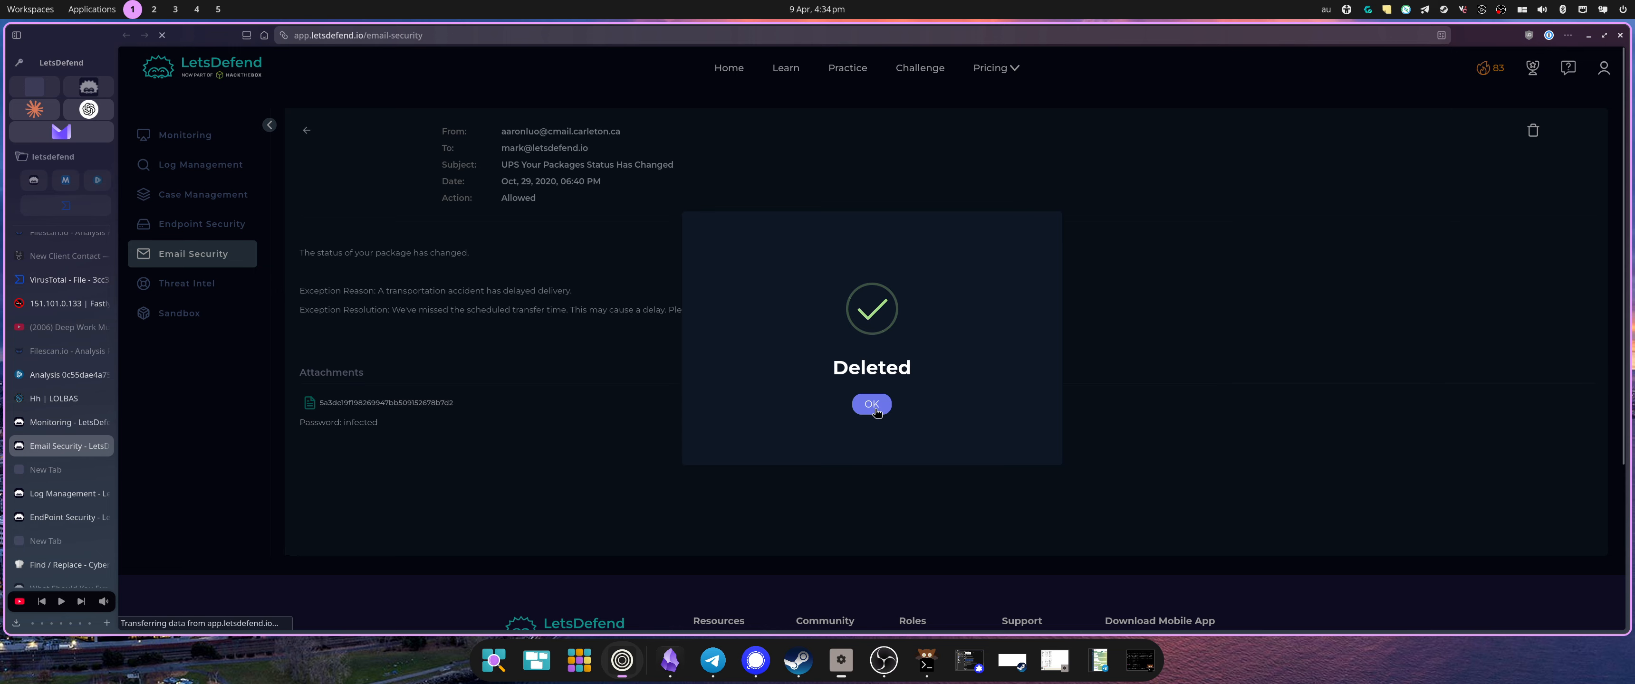
click(872, 402)
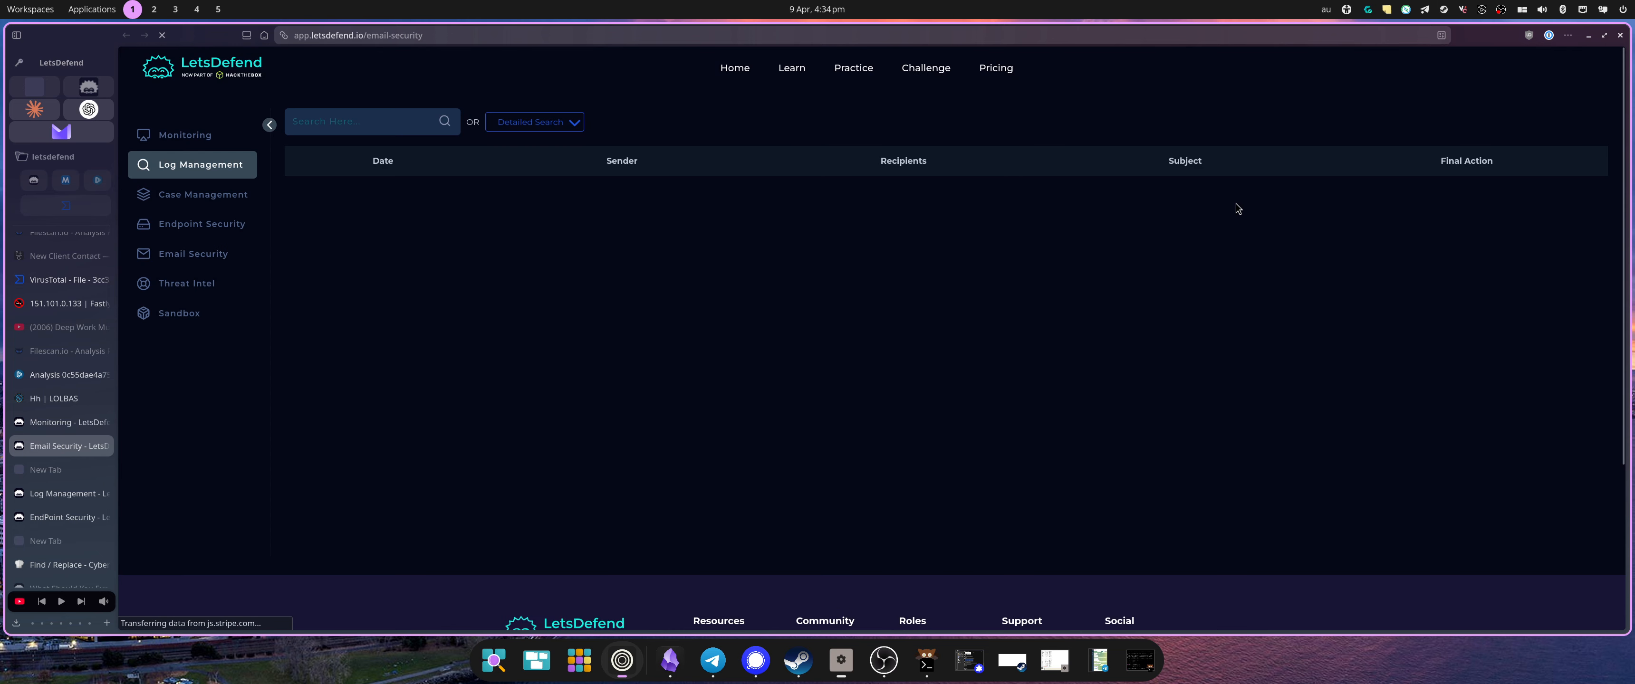
Create a case for the phishing alert with EventID 25 in the investigation channel and start its playbook
click(42, 422)
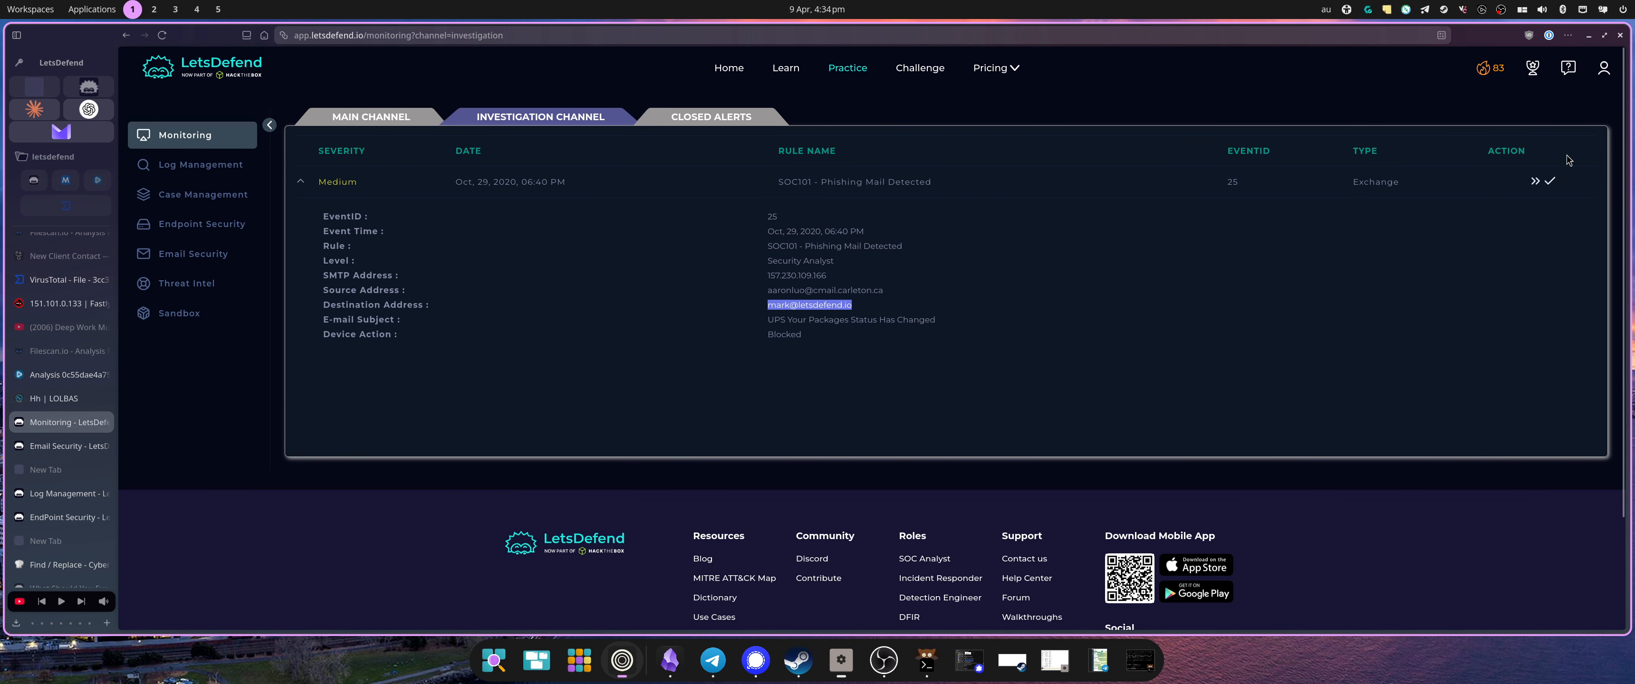
click(1534, 189)
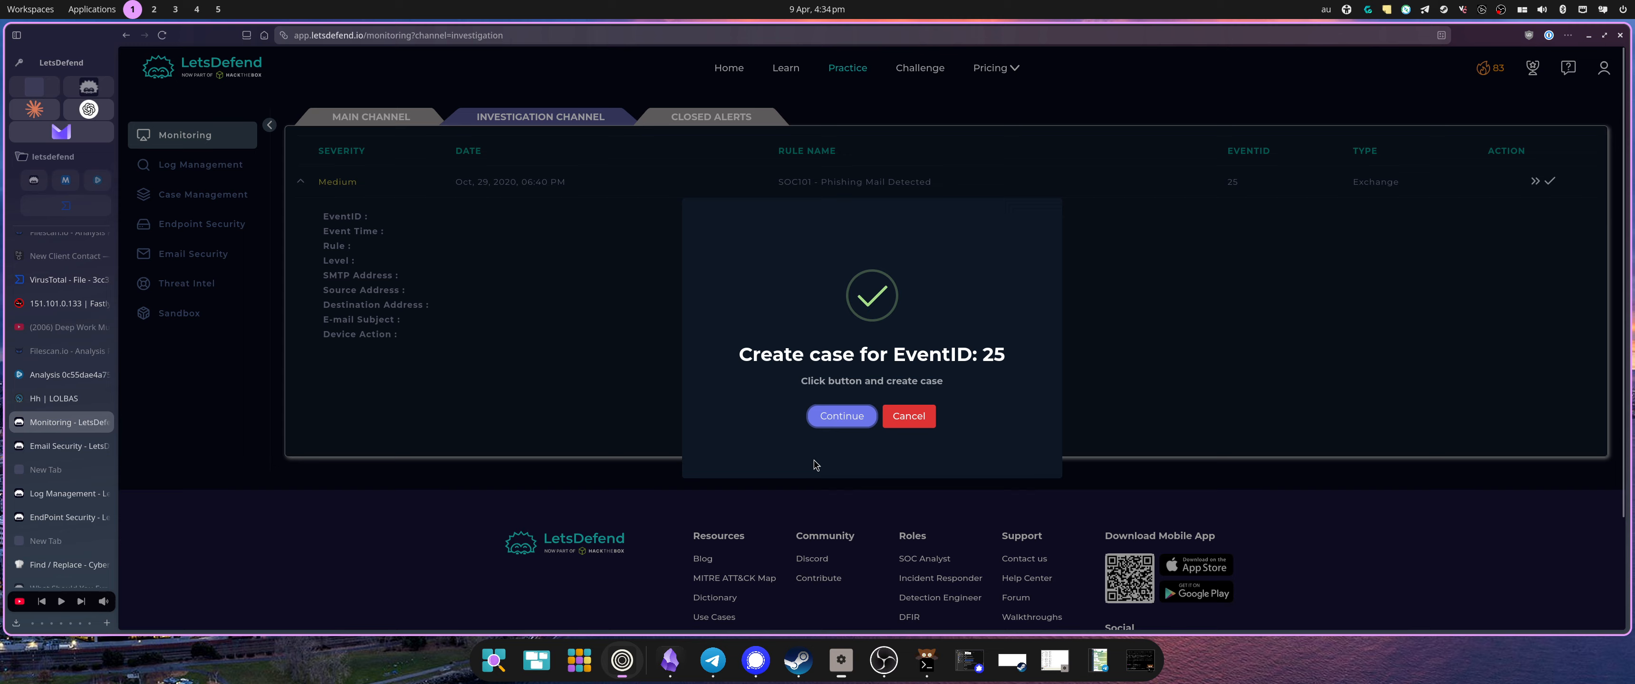
click(821, 419)
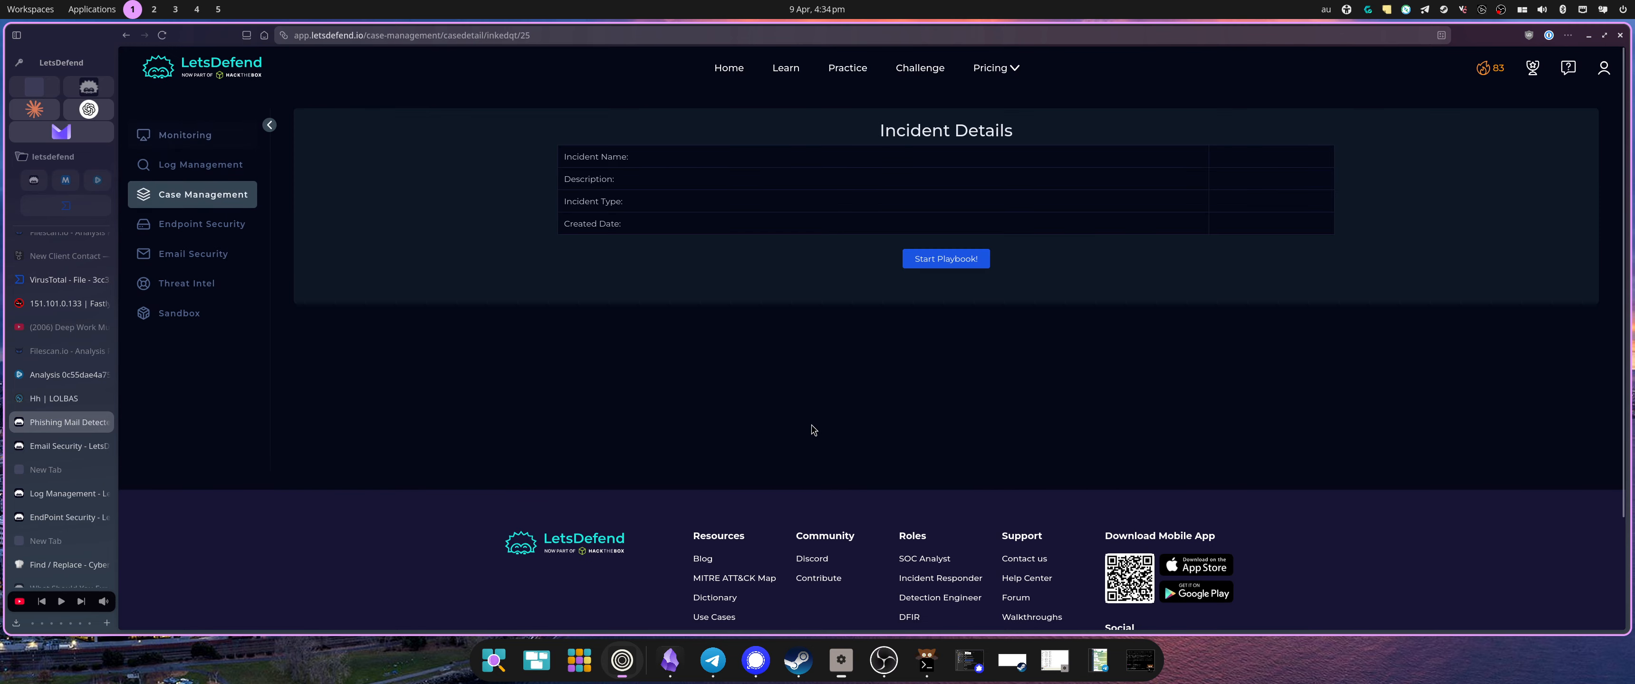
click(952, 271)
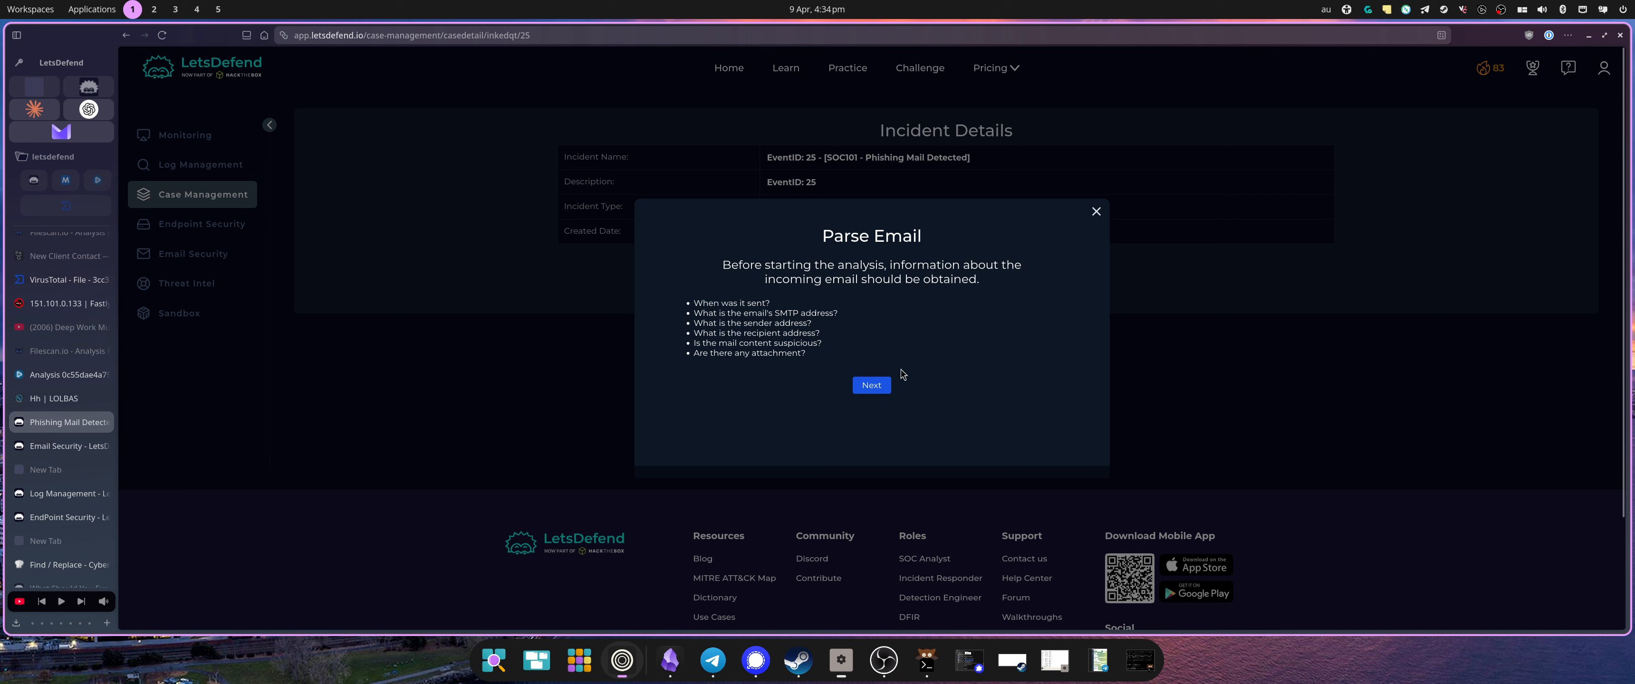
Continue past the playbook's Parse Email stage, answer Yes to attachments or URLs, and classify the attachment as Malicious
click(887, 388)
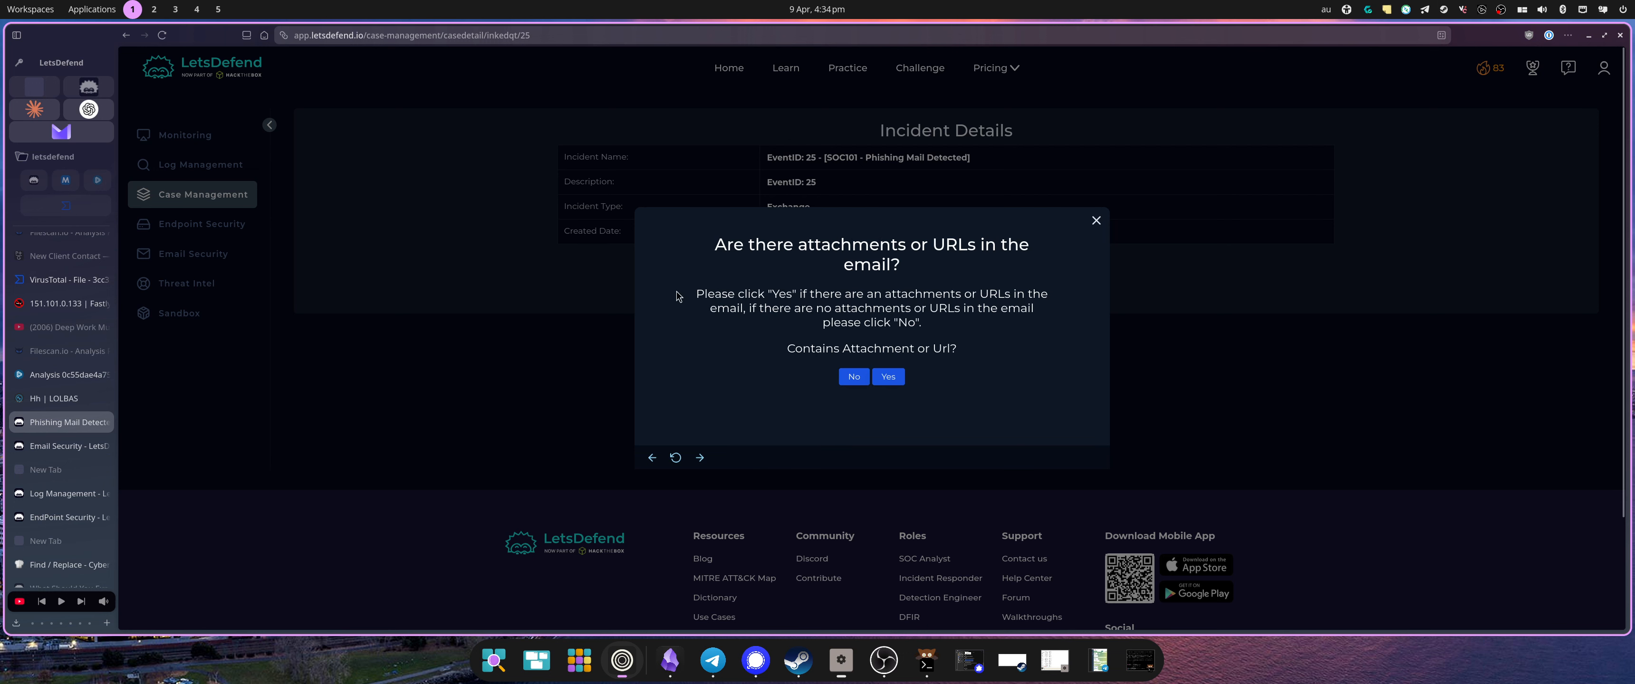
click(893, 375)
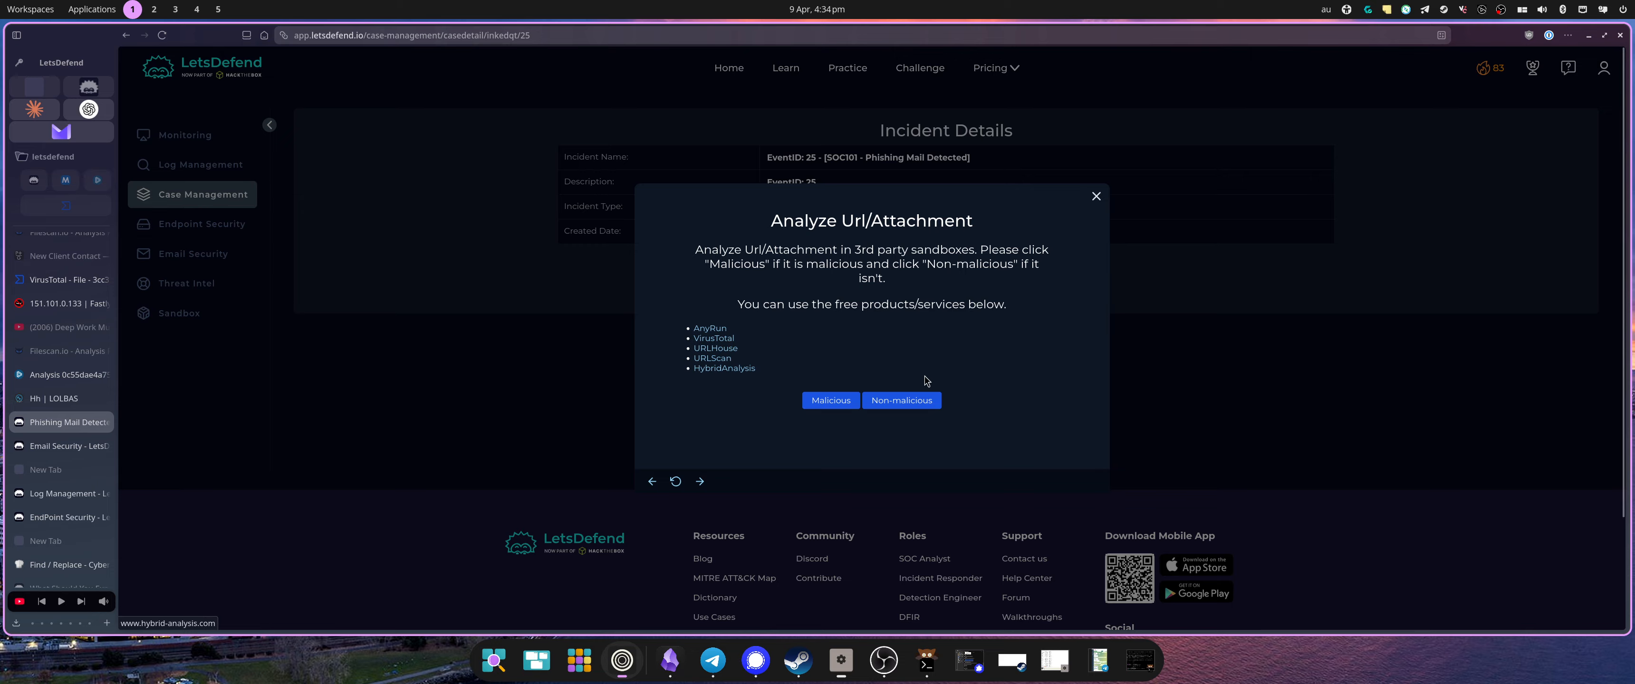
click(826, 400)
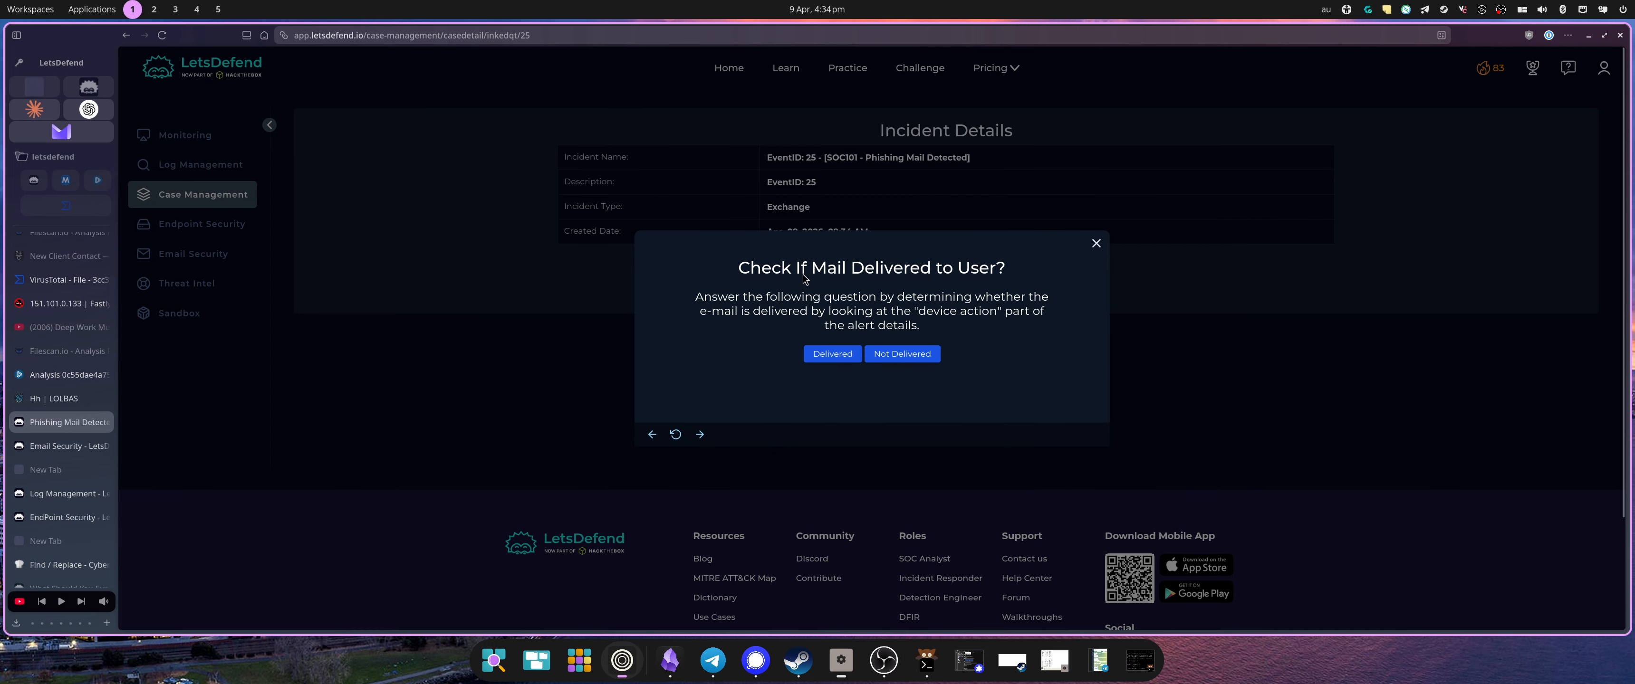
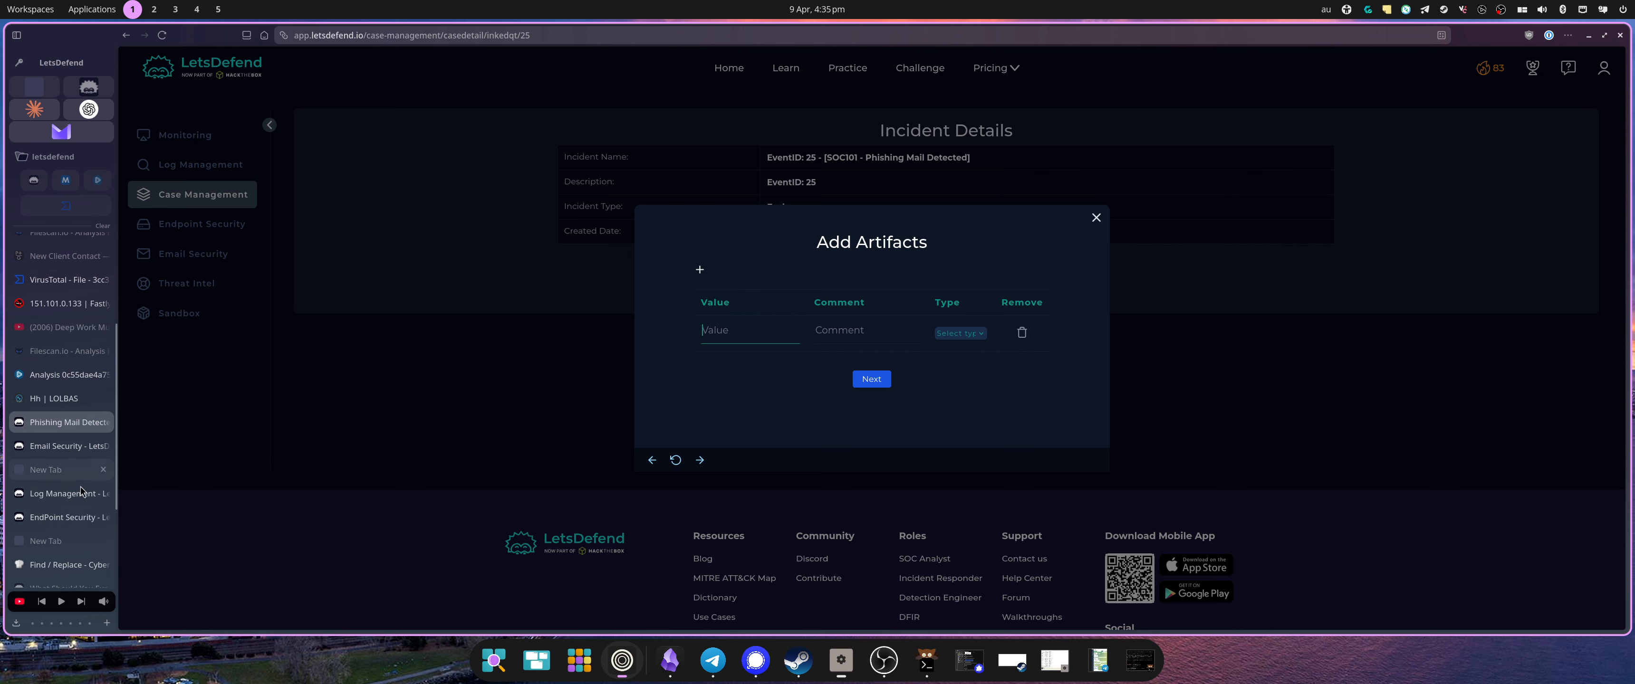
Copy 151.101.0.133 from AbuseIPDB and enter it as an IP Address artifact with the comment "smtp" in the case playbook
click(66, 312)
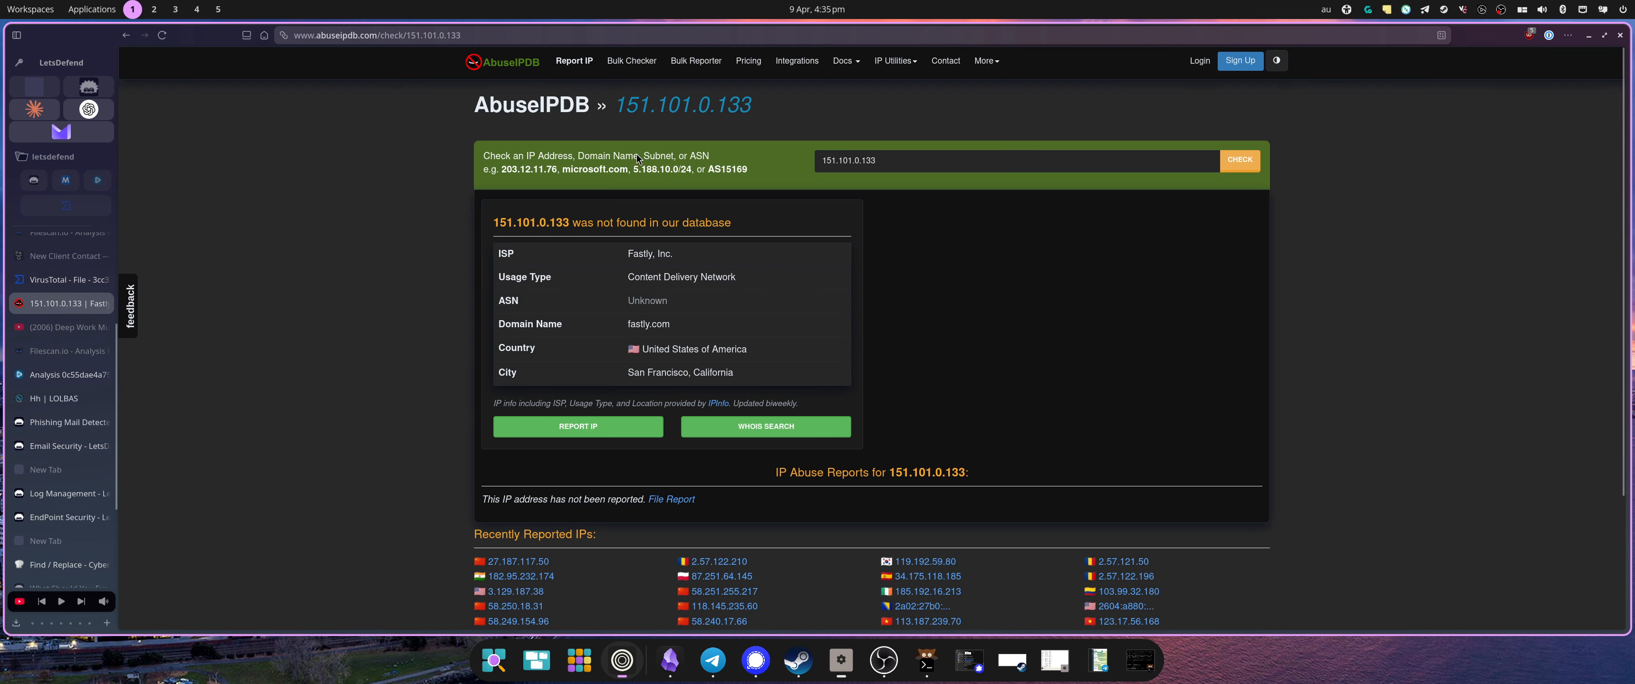
triple_click(848, 168)
key(ctrl+c)
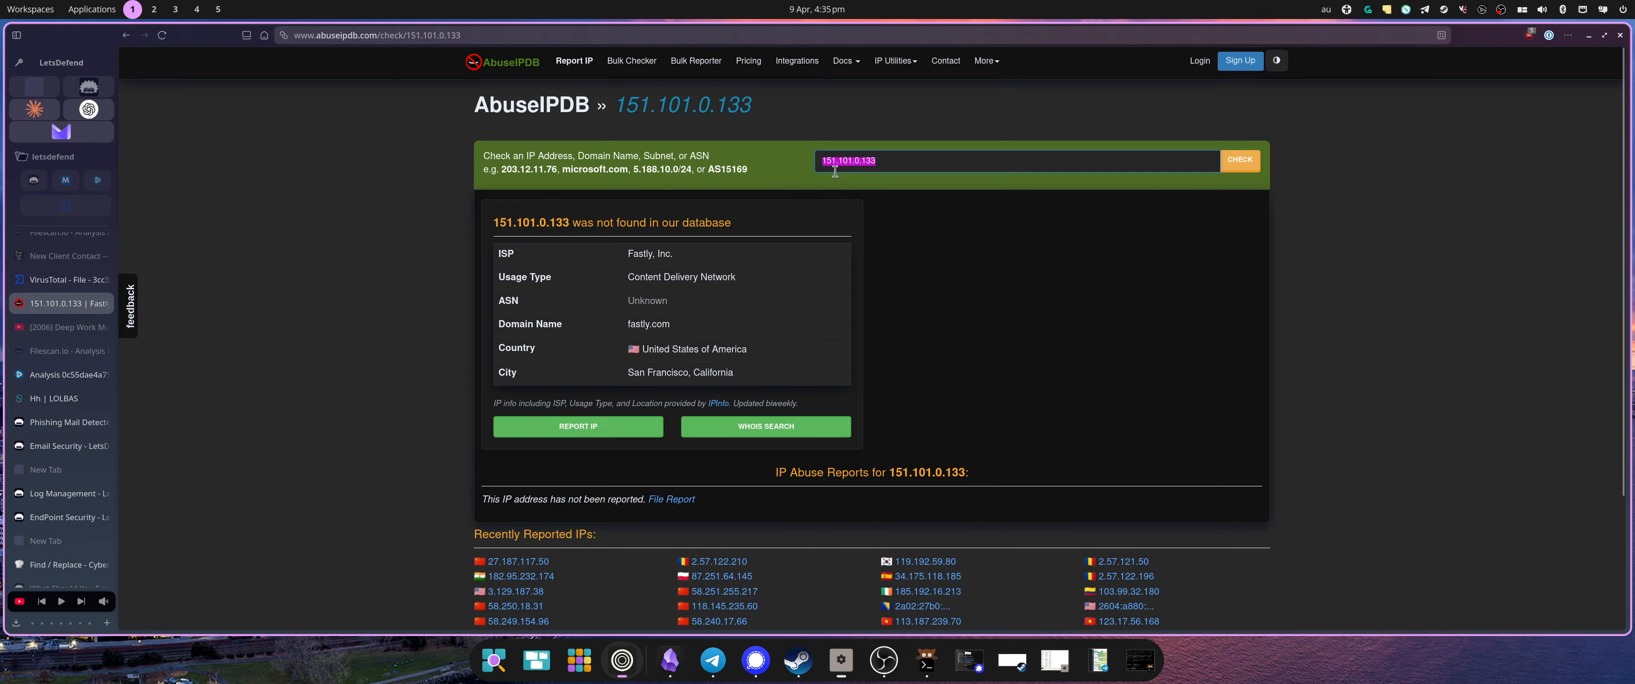
click(57, 494)
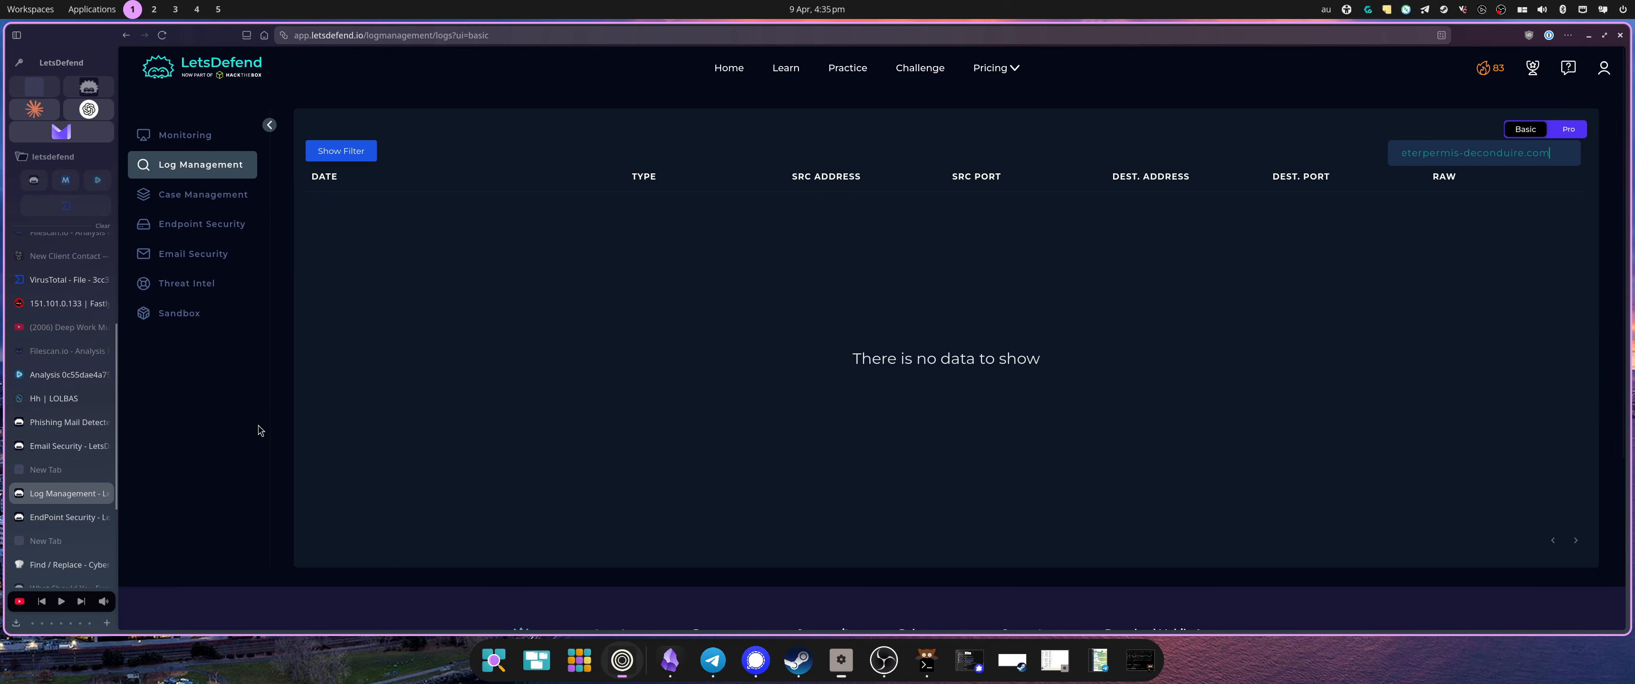
click(58, 449)
click(53, 424)
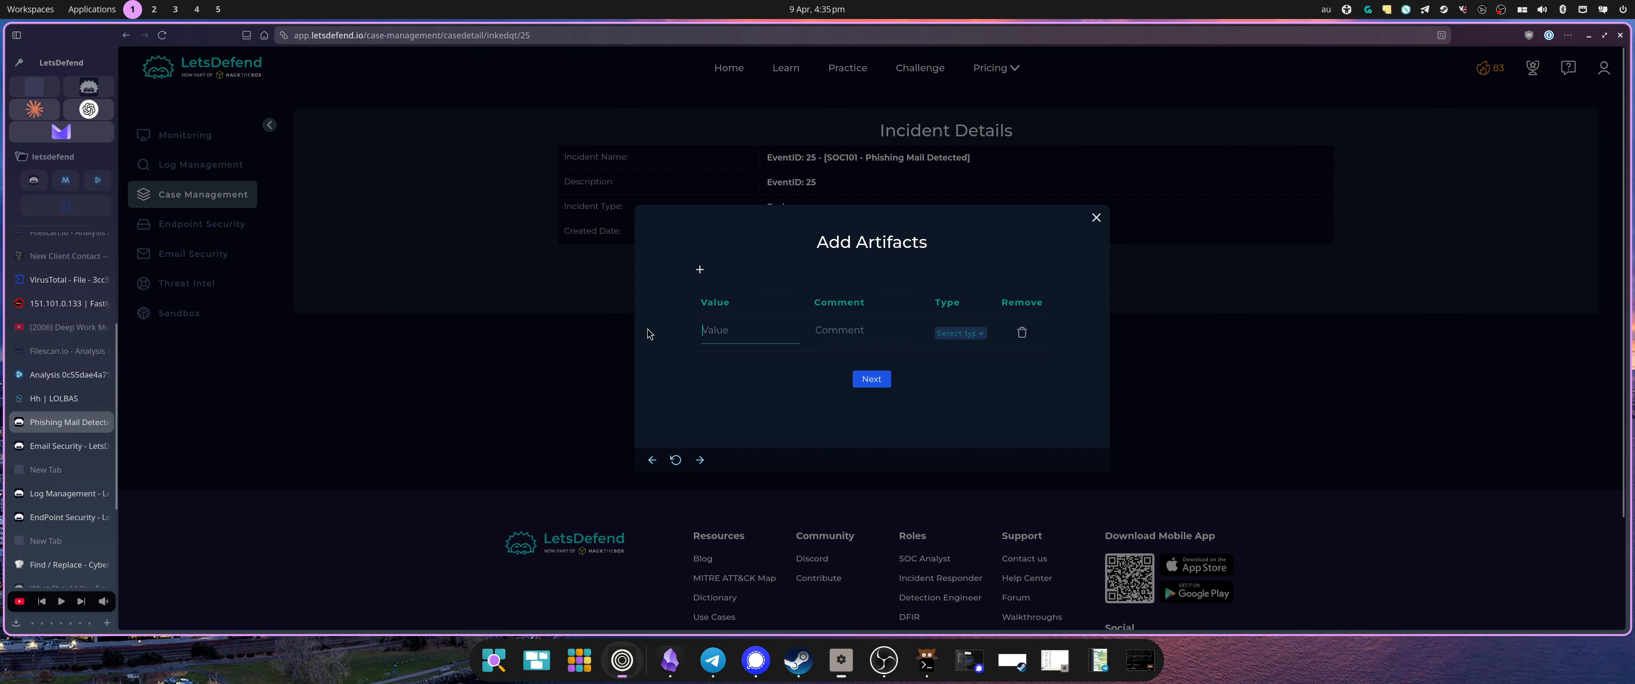
key(ctrl+v)
click(985, 333)
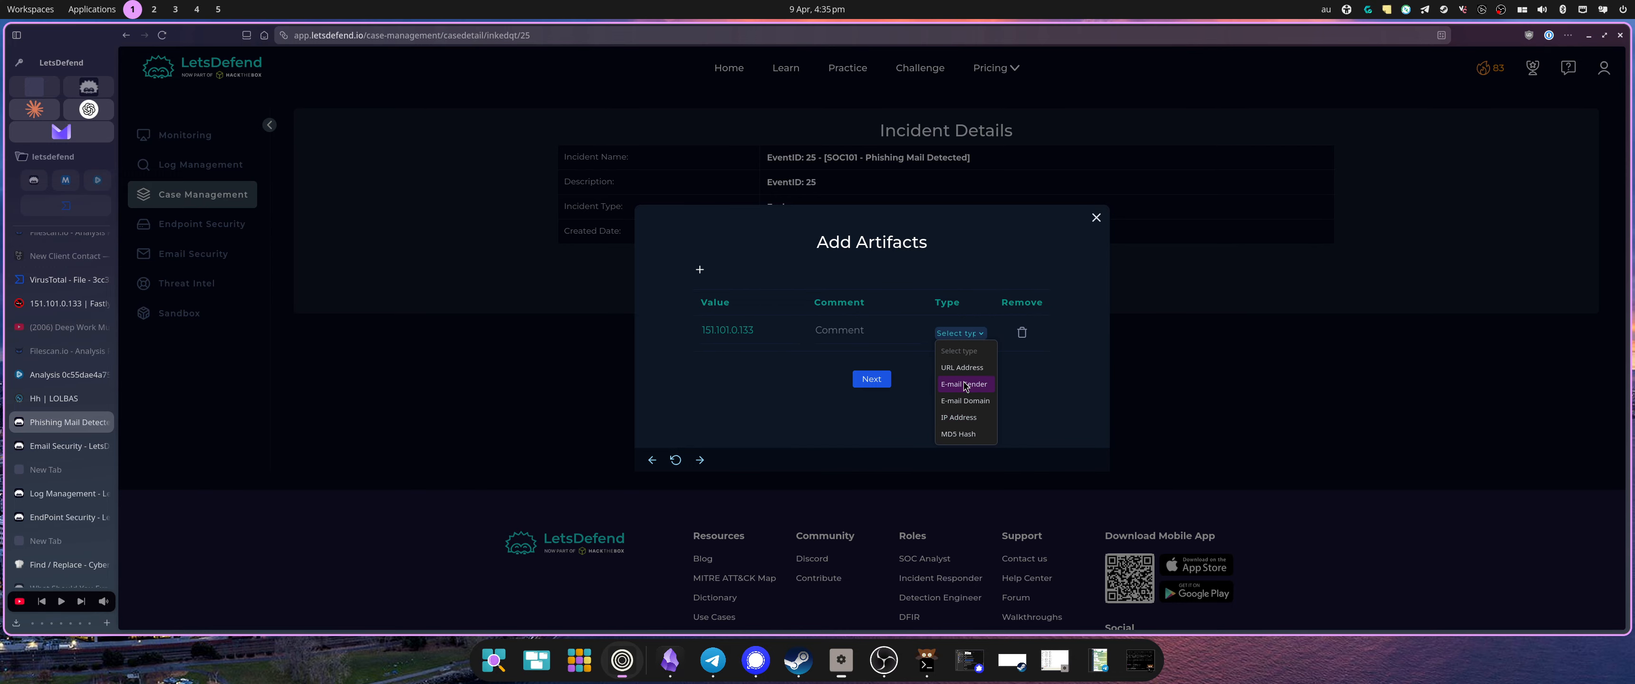
click(963, 418)
click(847, 332)
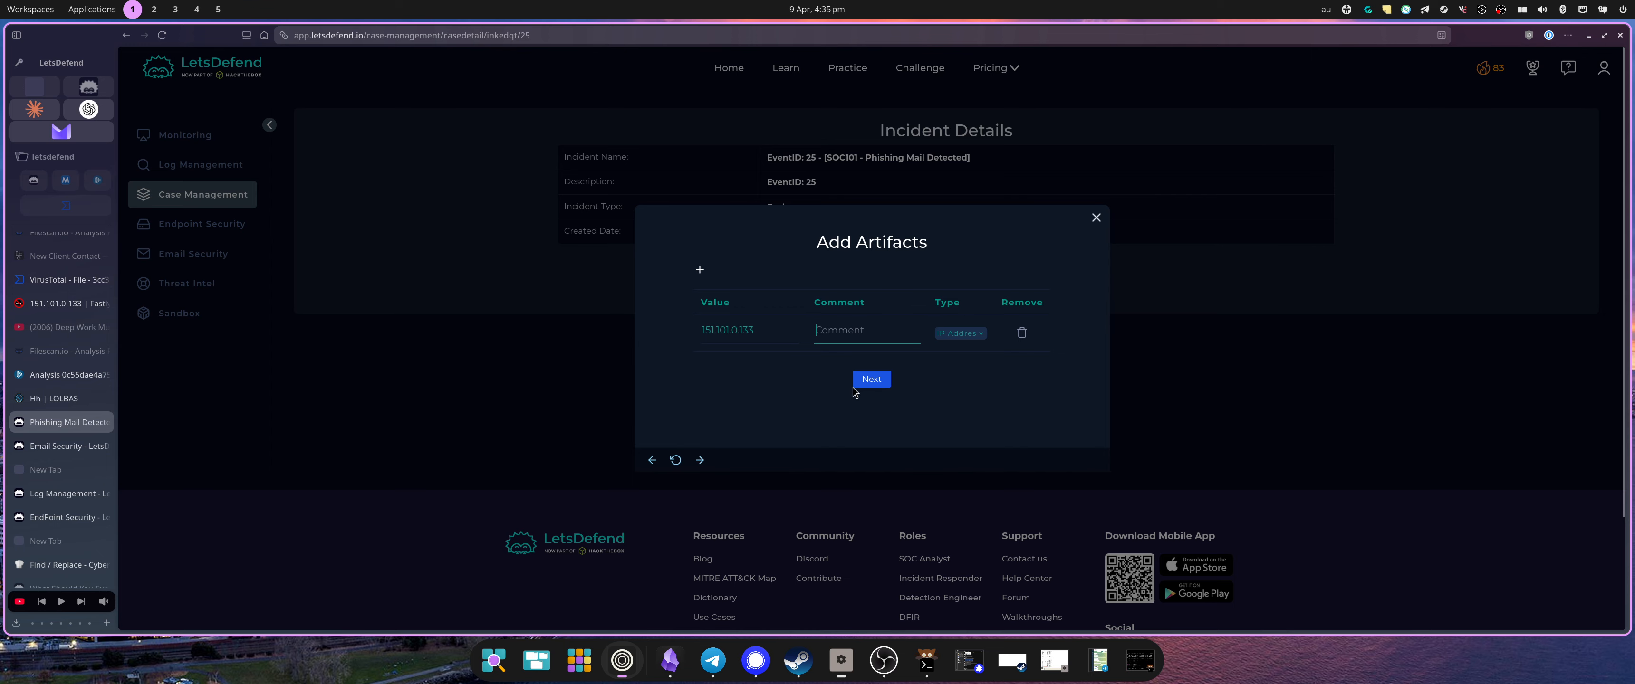
text(smtp)
Add 15.197.142.173 from the ANY.RUN connections as a second artifact with the comment "c2" and type IP Address
click(700, 269)
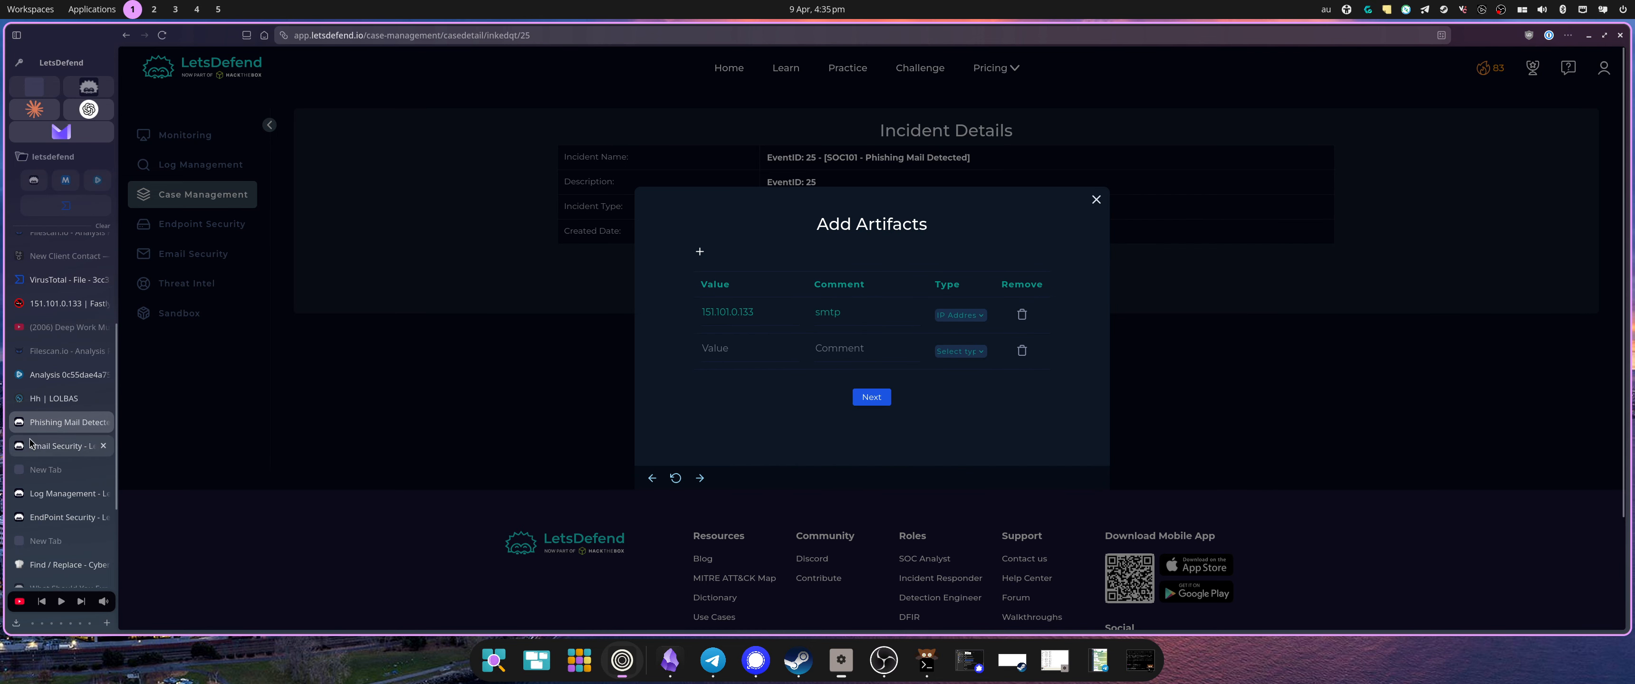
click(53, 378)
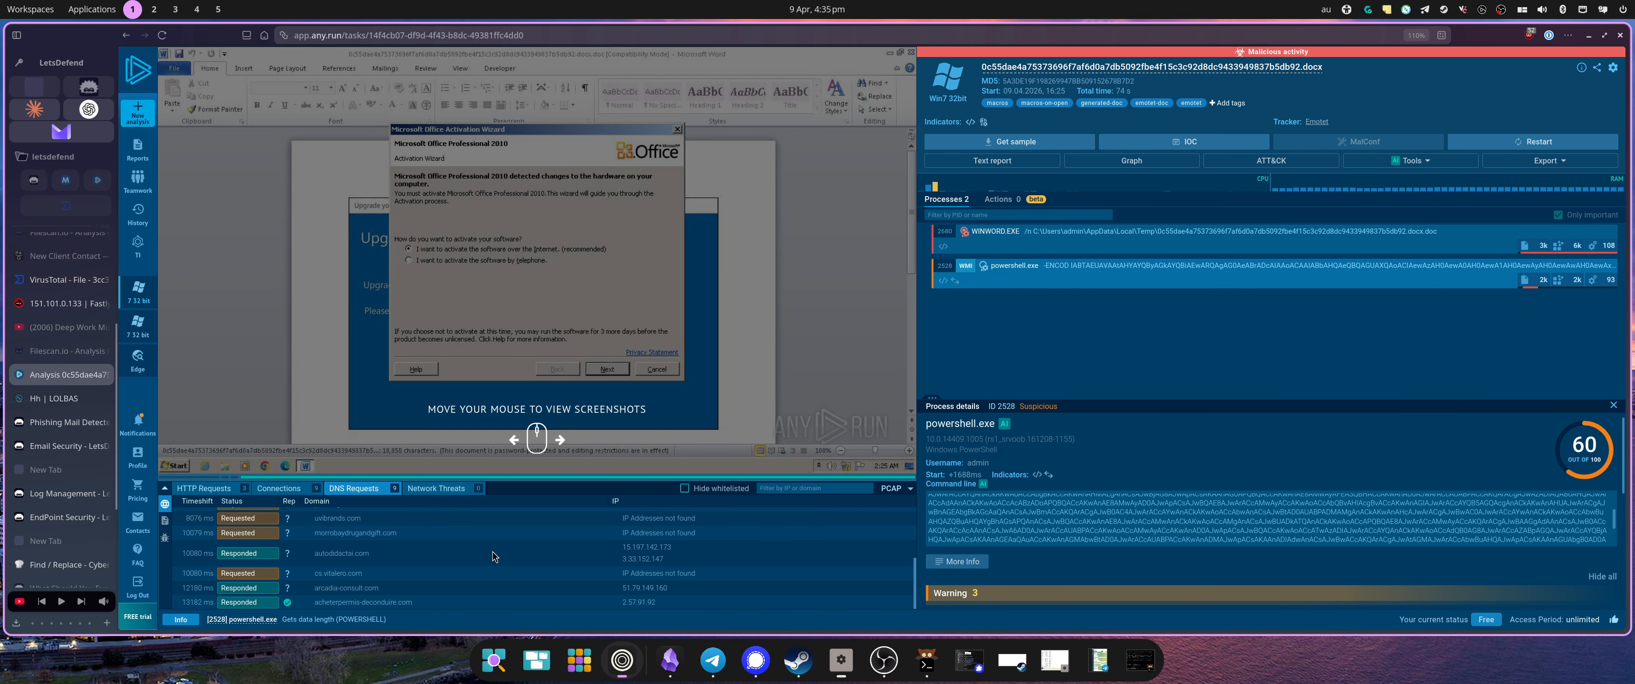
click(272, 489)
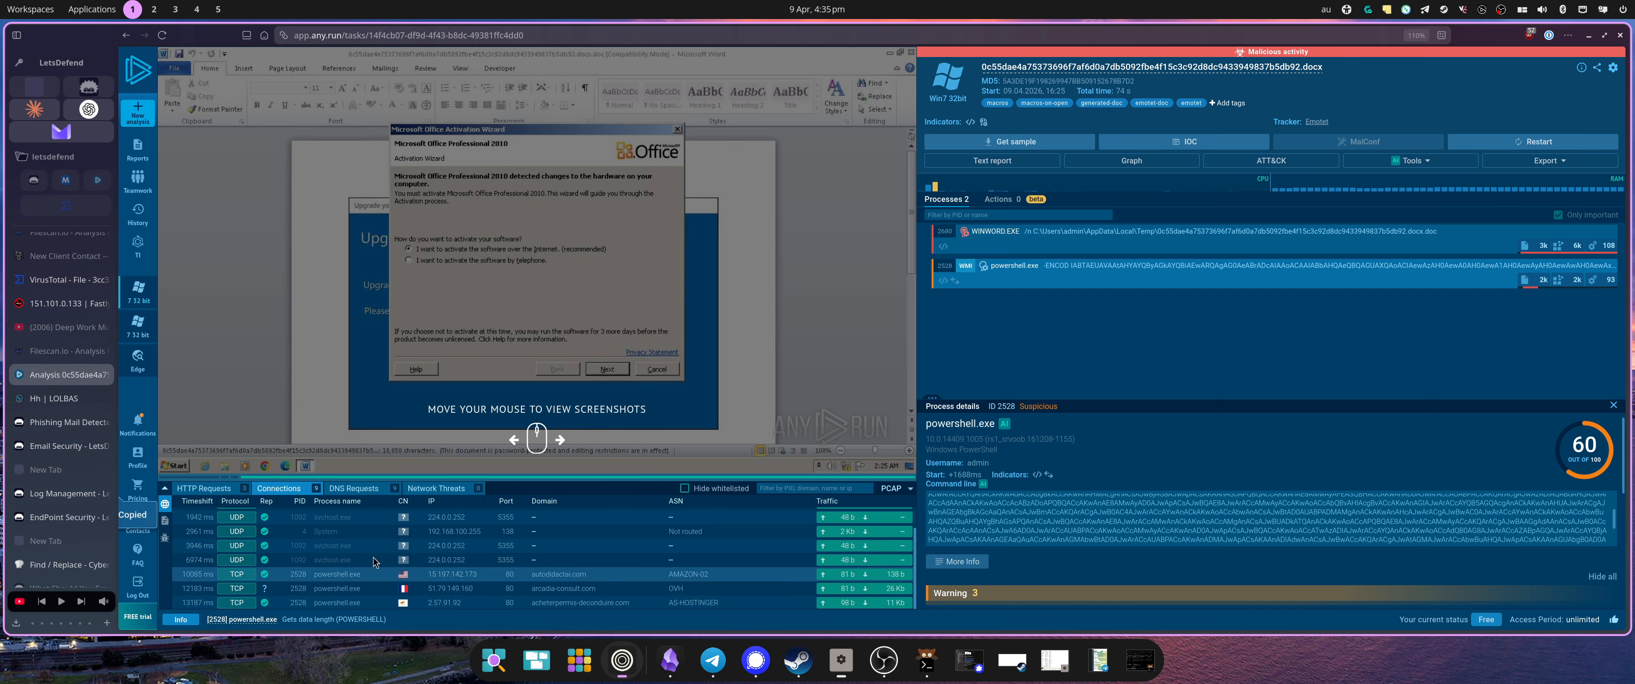
click(52, 422)
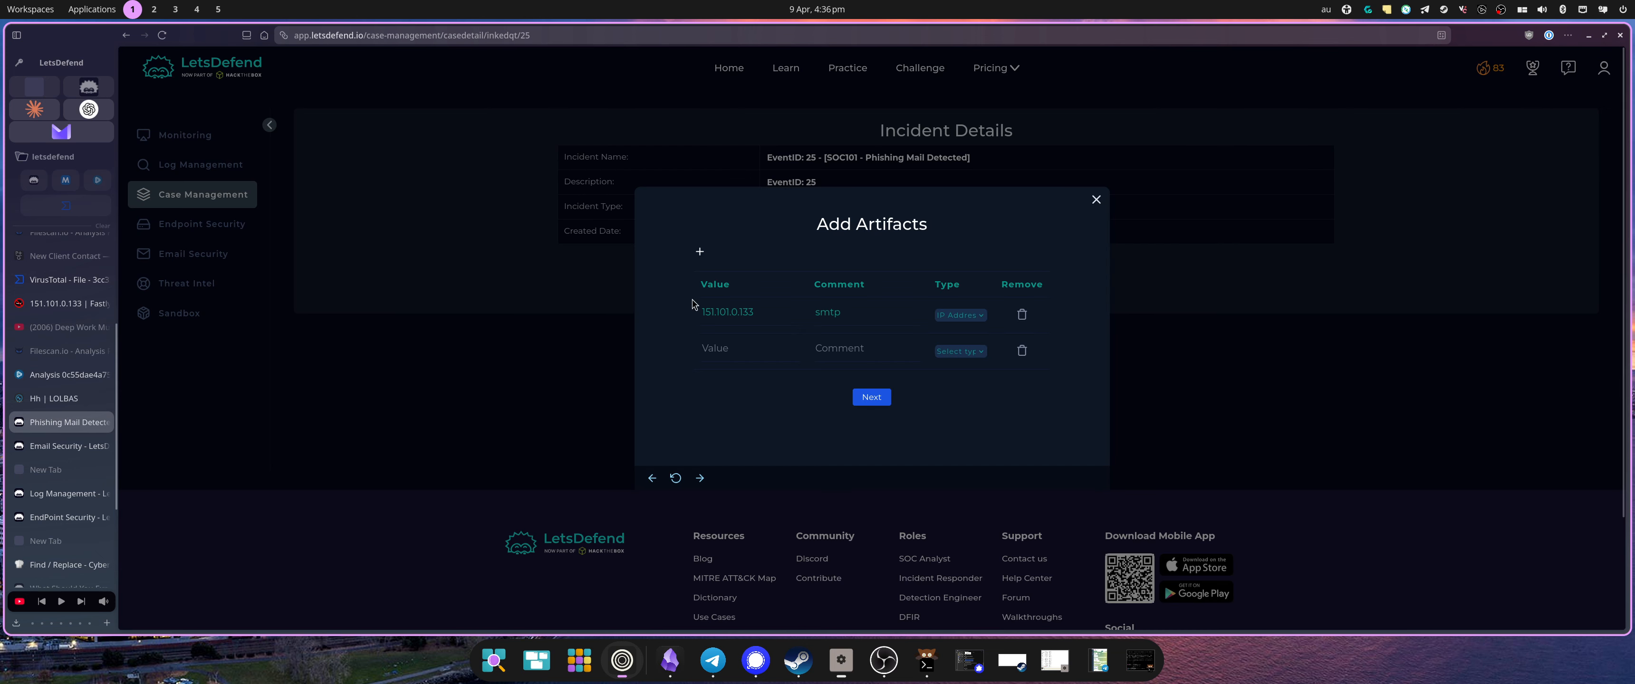
click(737, 344)
text(15.197.142.173)
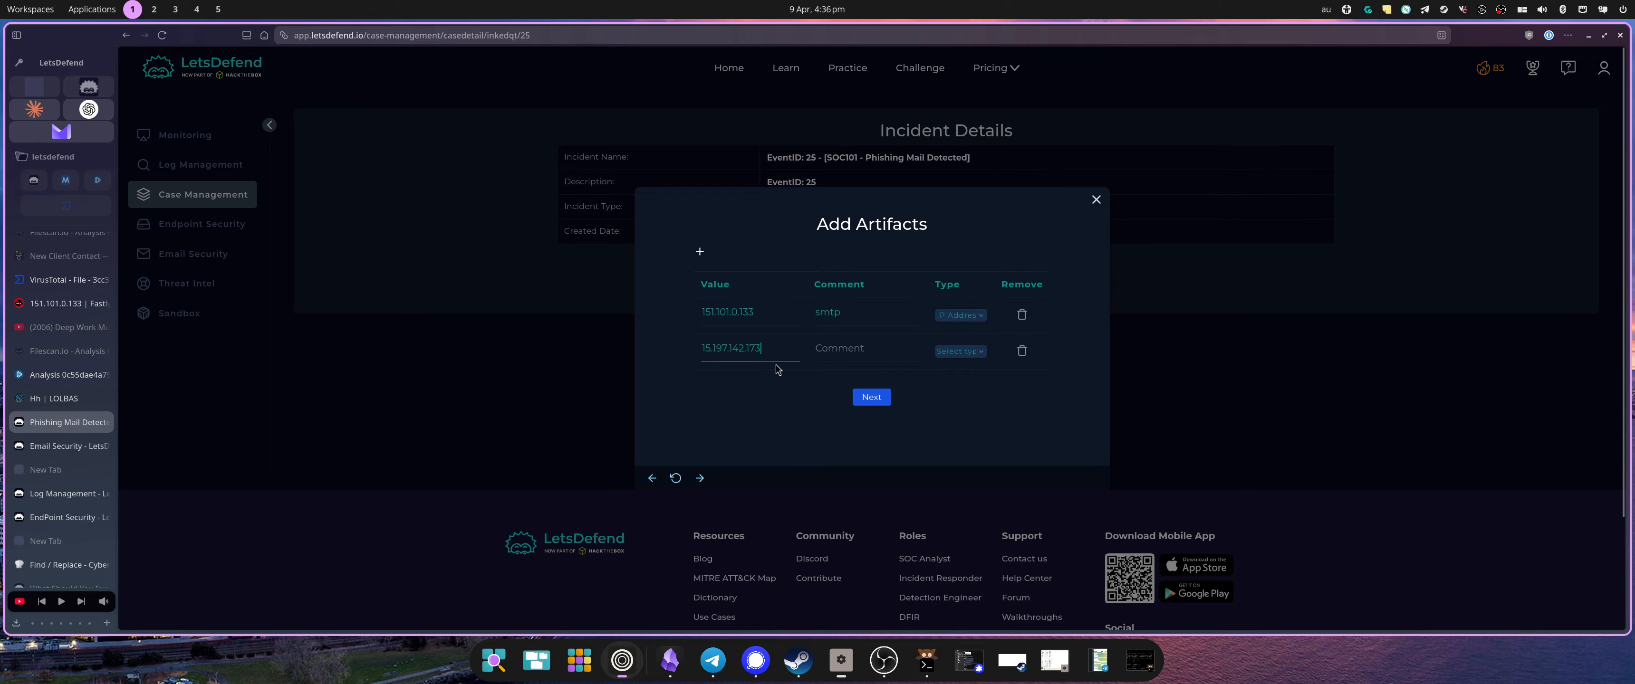
click(848, 349)
text(c2)
click(699, 253)
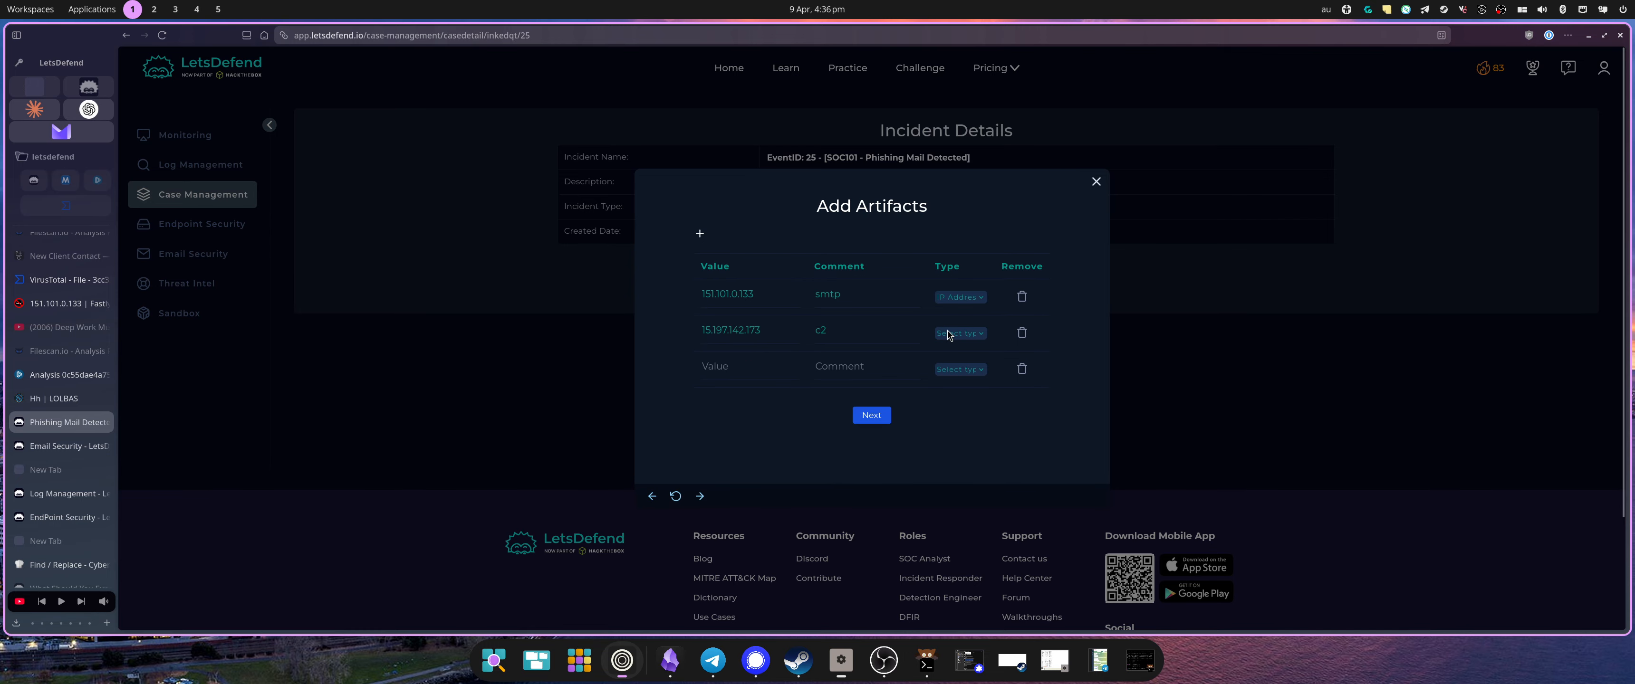
click(965, 341)
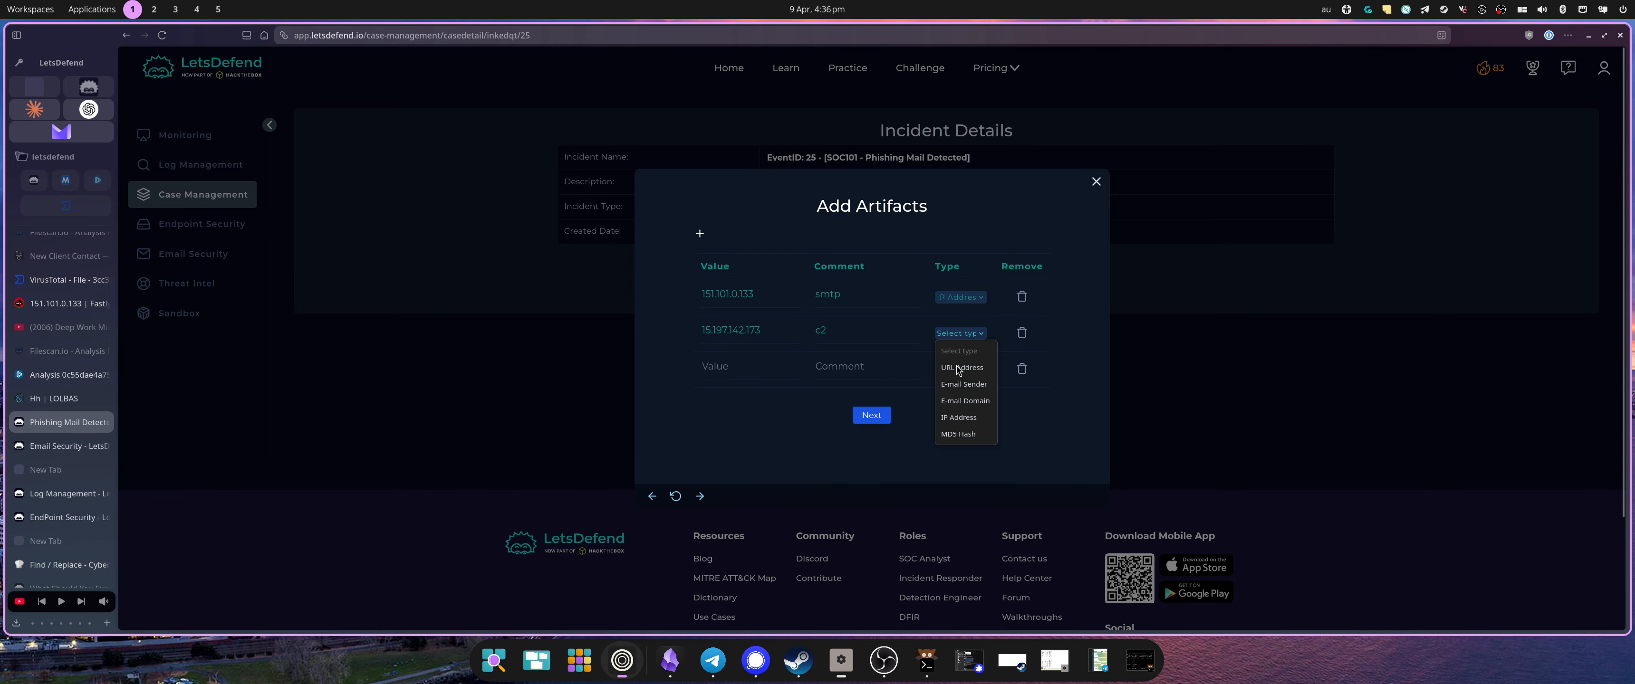
click(967, 419)
Enter 51.79.149.160 from the ANY.RUN connections as the third artifact value with the comment "c2"
click(63, 374)
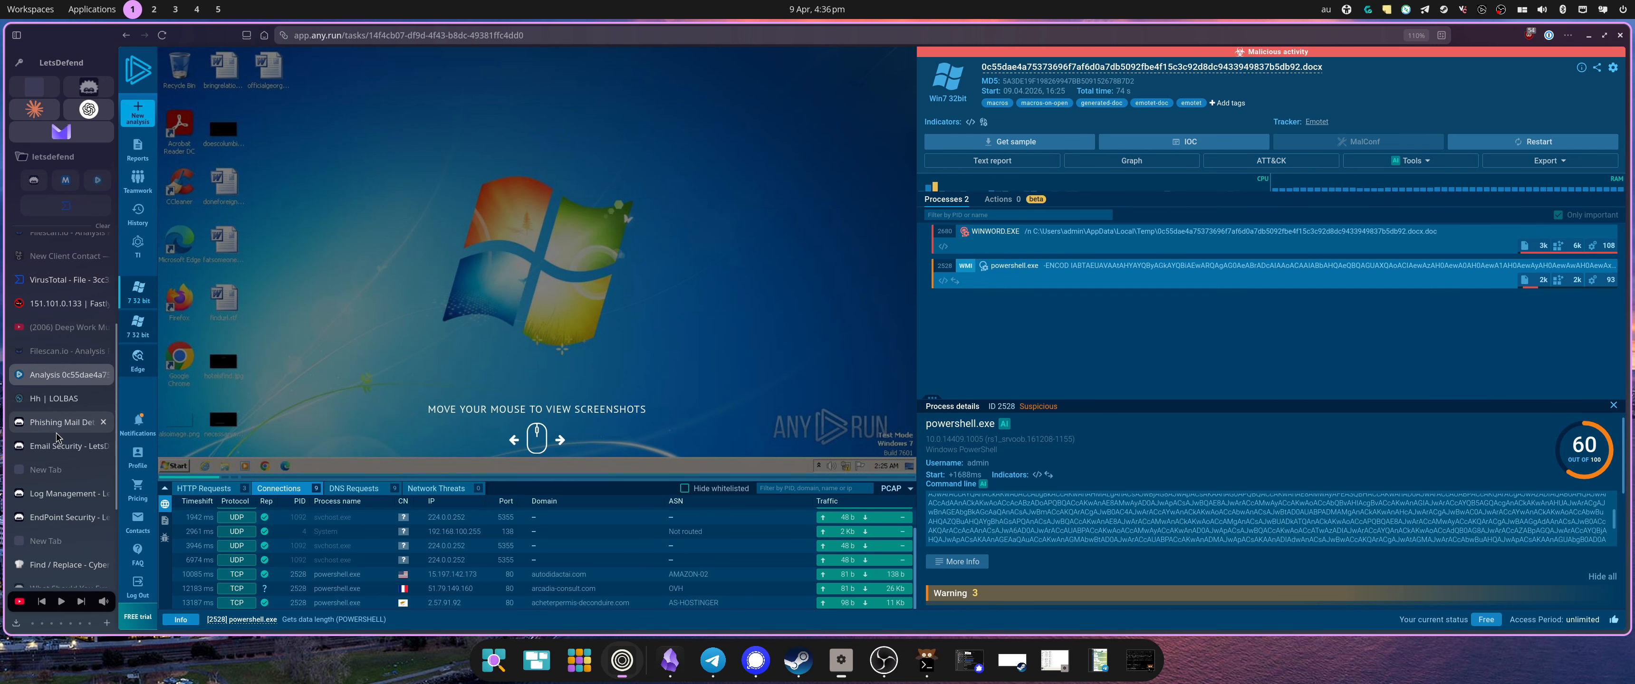
click(76, 422)
click(716, 367)
text(51.79.149.160)
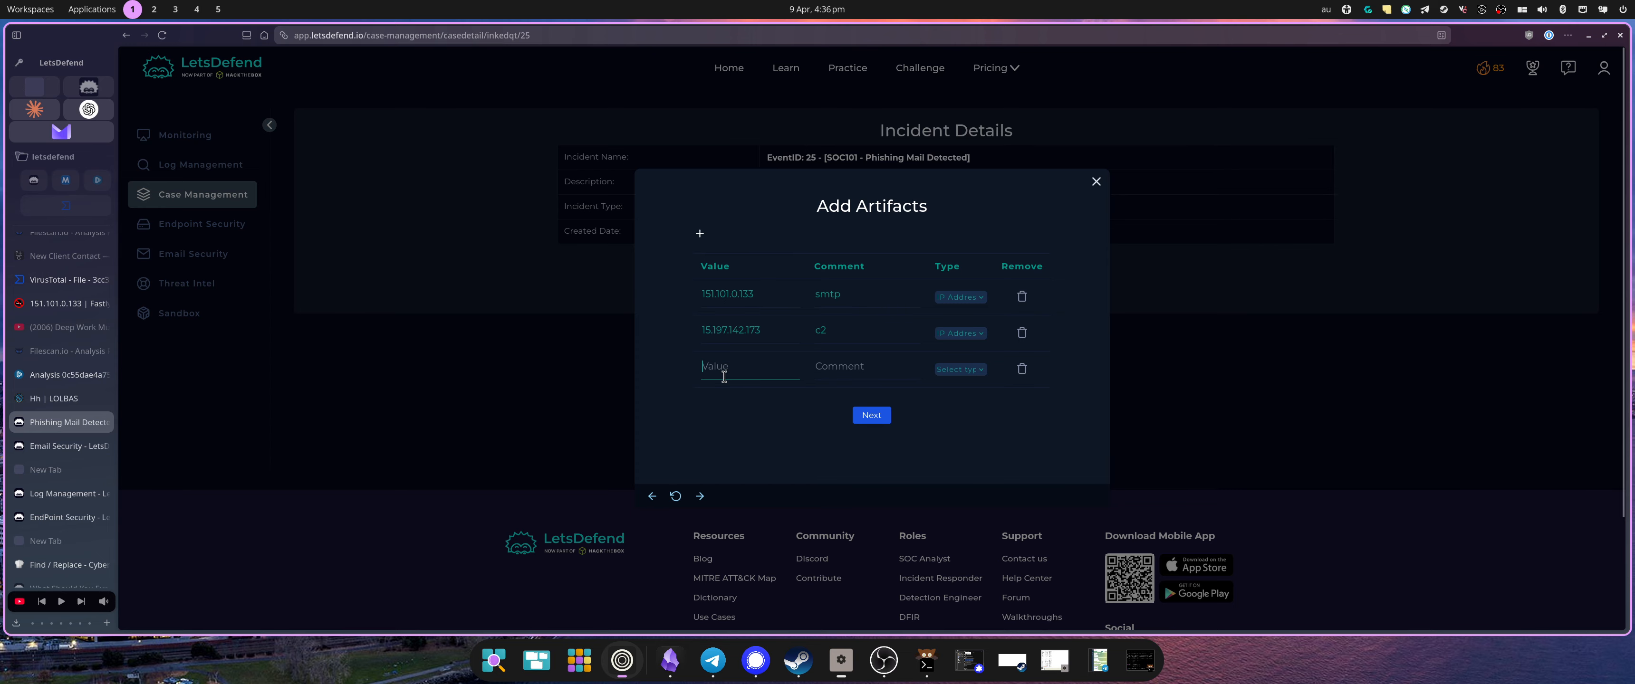
click(823, 376)
text(c2)
Add 2.57.91.92 from the ANY.RUN connections as the fourth artifact value with the comment "c2"
click(700, 233)
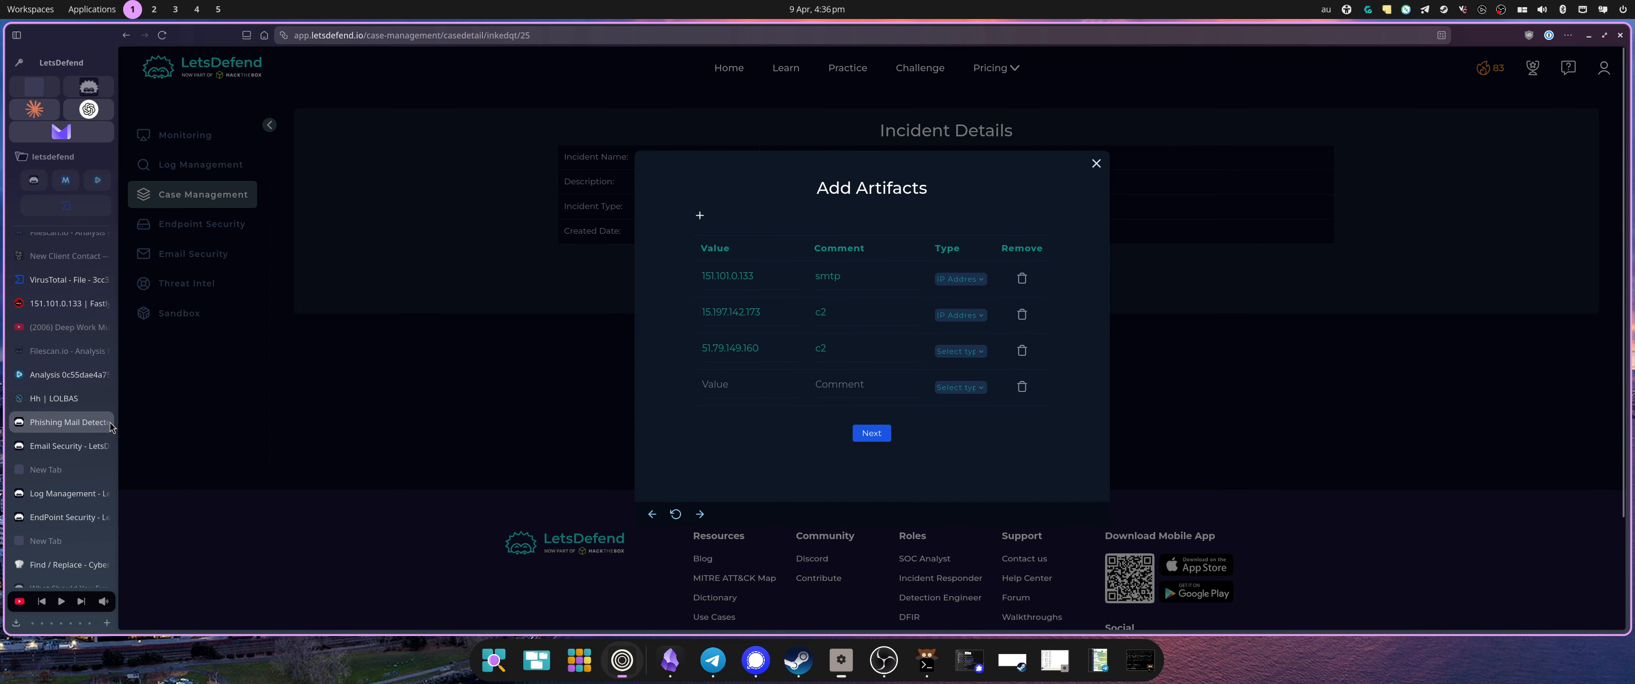
click(56, 495)
click(63, 518)
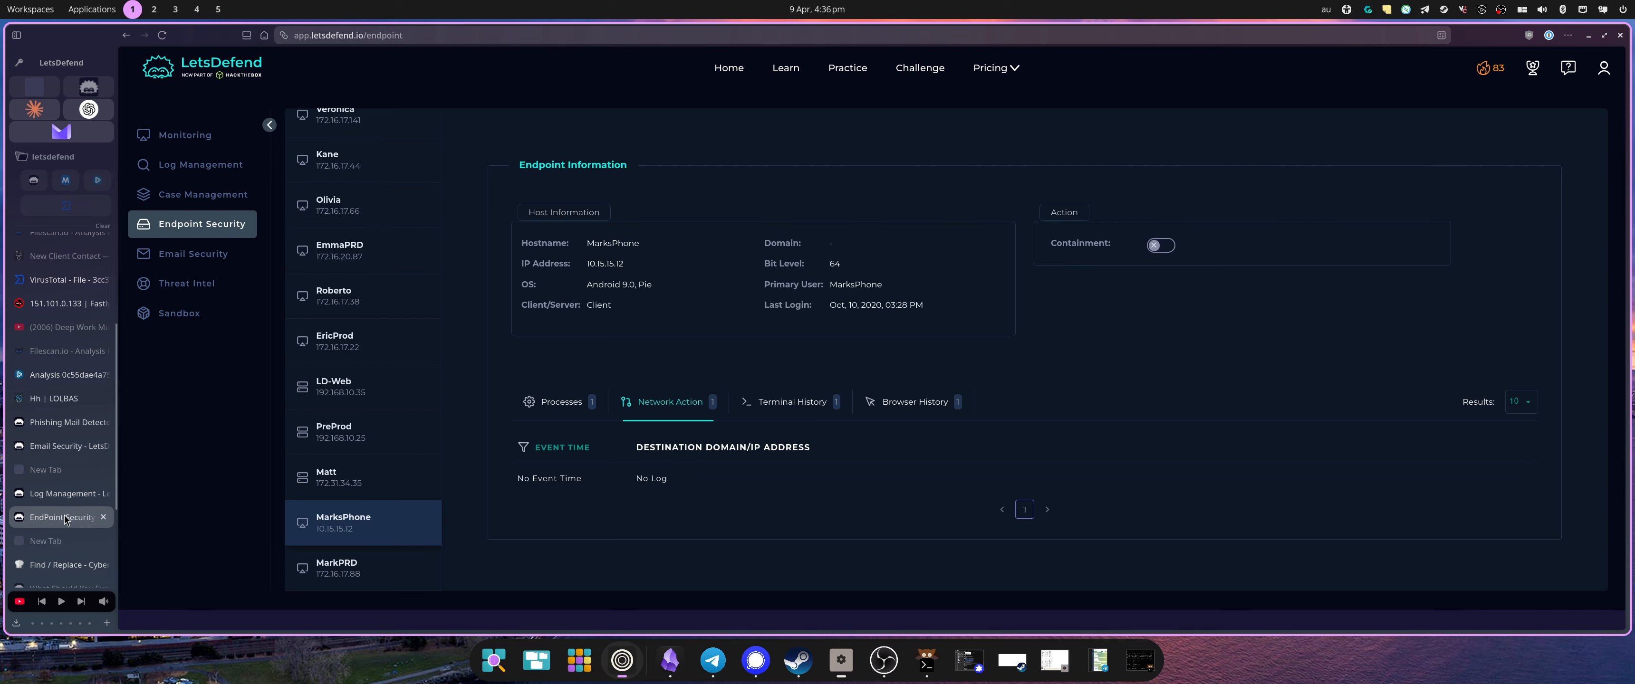
click(64, 375)
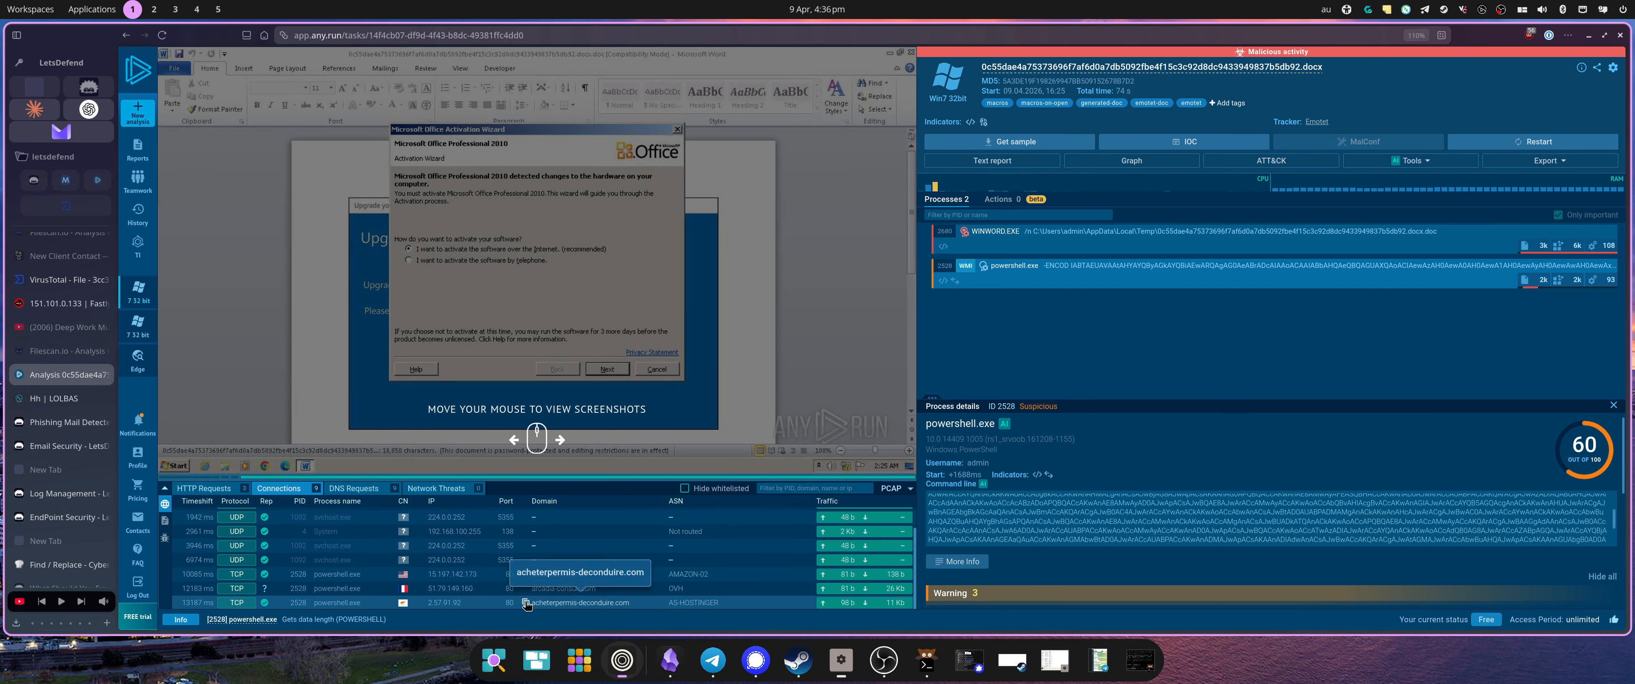
click(526, 604)
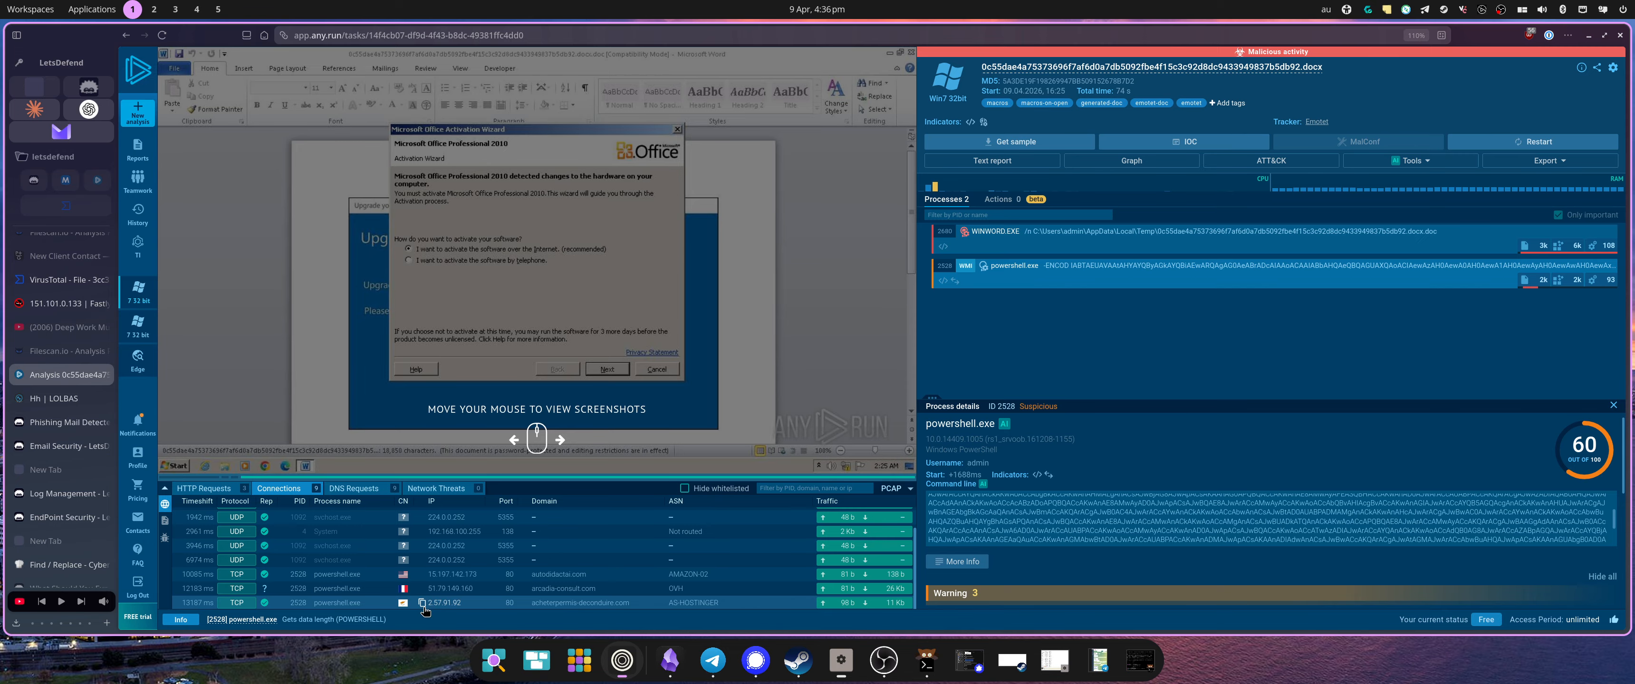
click(422, 602)
click(57, 446)
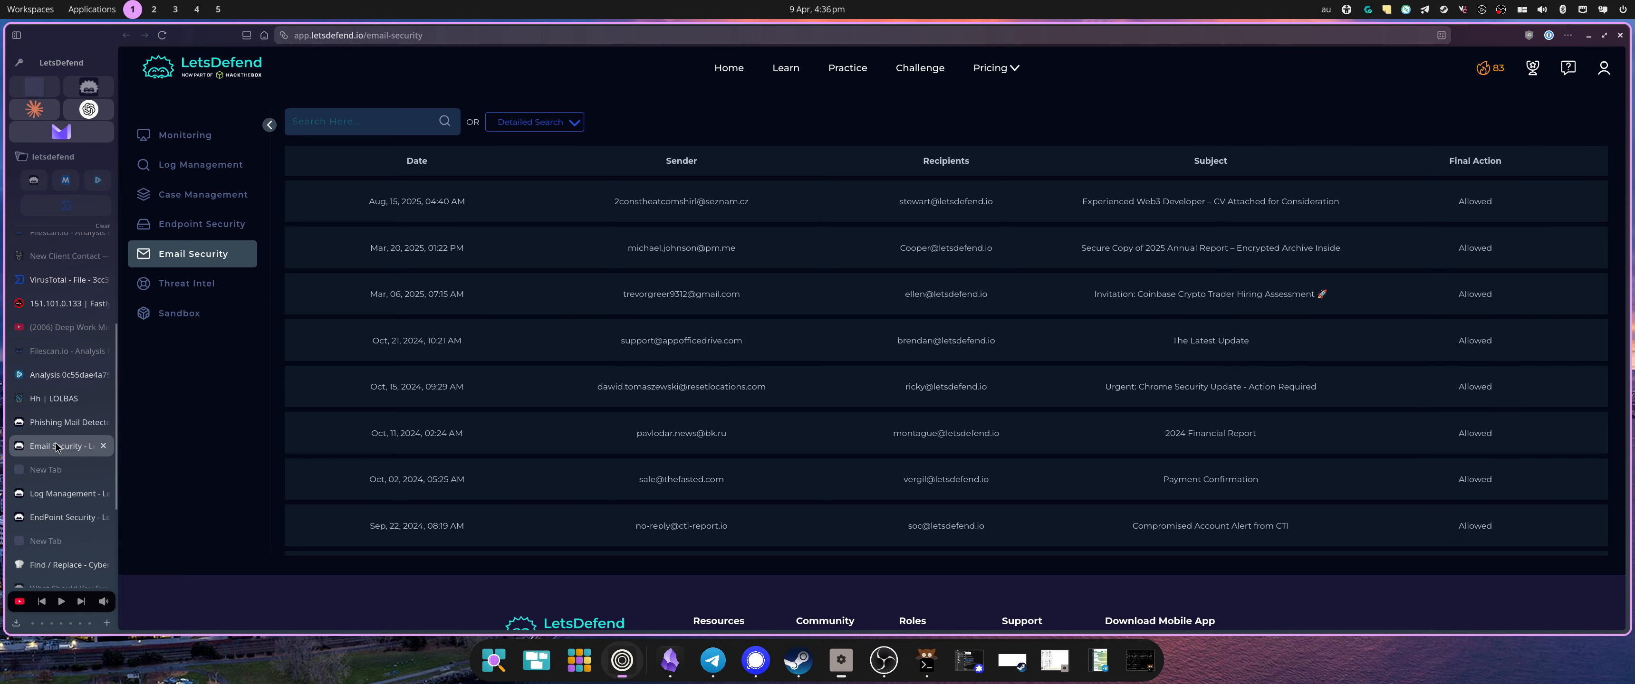
click(67, 423)
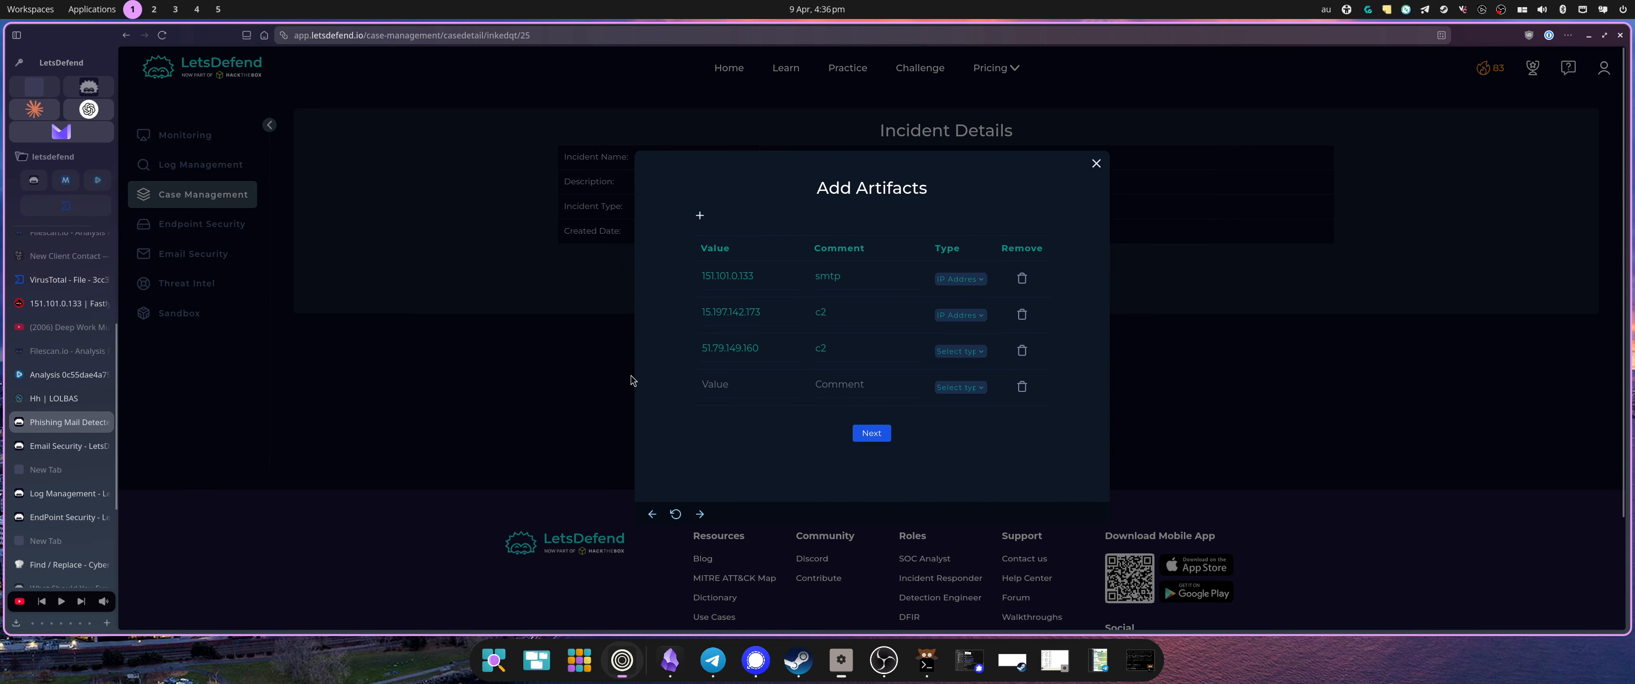
click(765, 383)
key(ctrl+v)
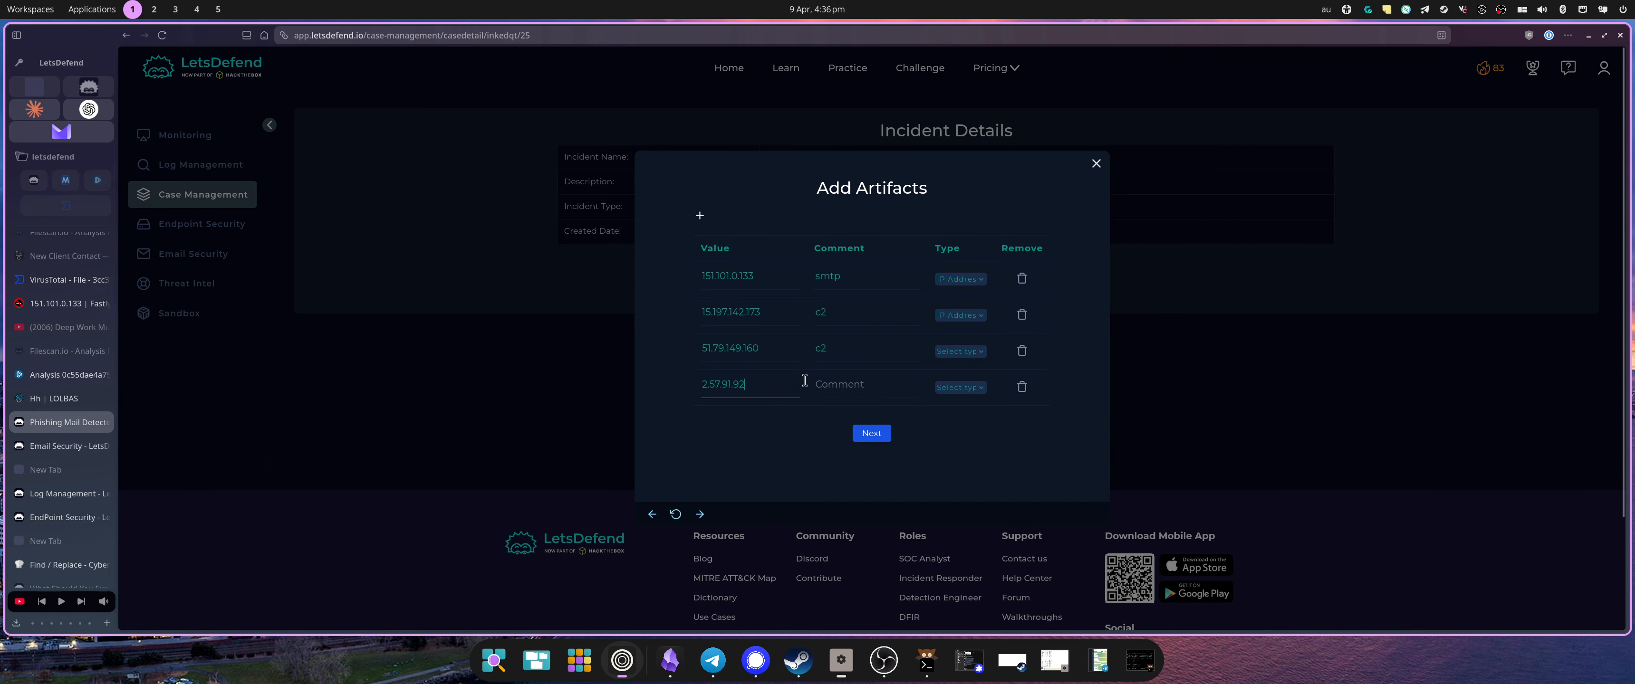
click(868, 382)
text(c2)
Set the type of the 51.79.149.160 and 2.57.91.92 artifacts to IP Address
click(977, 354)
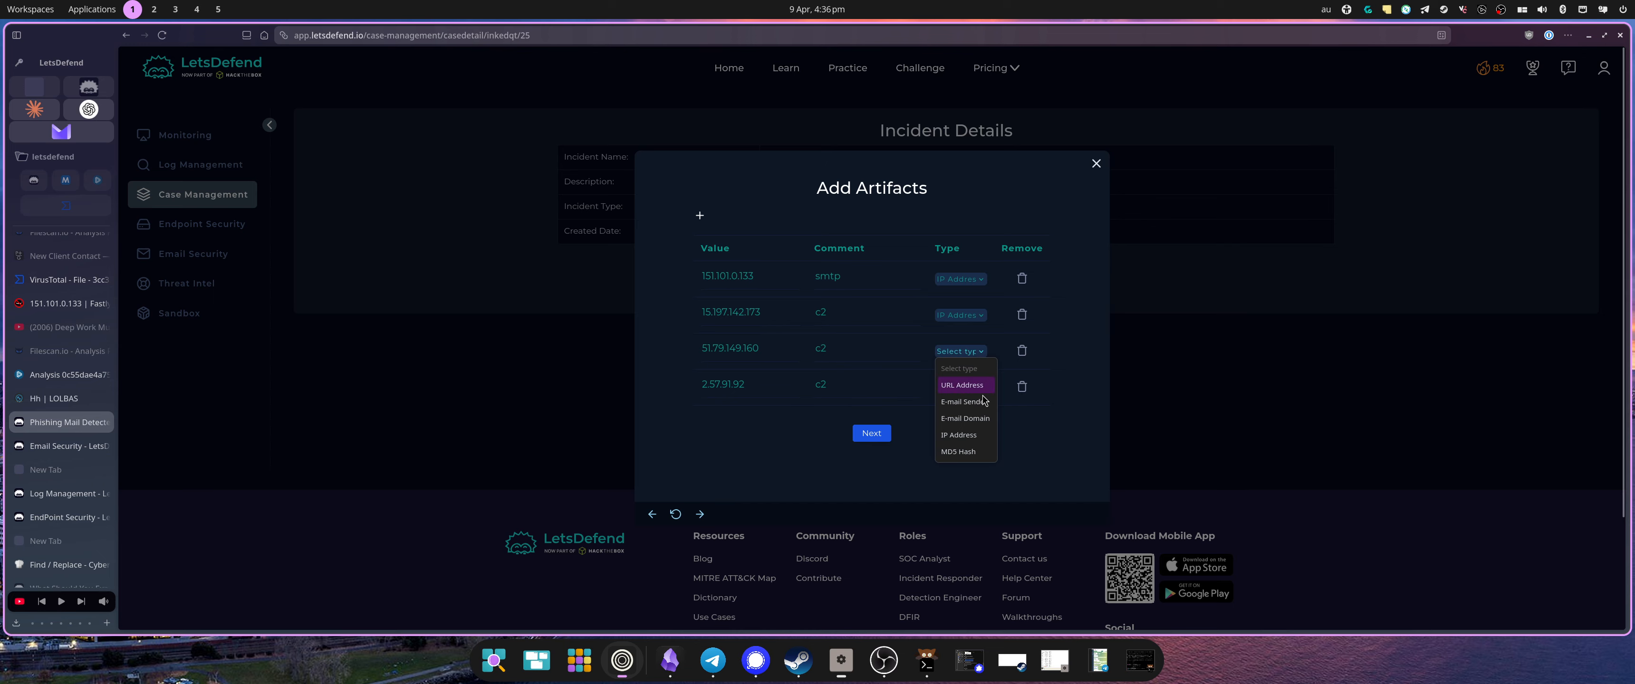
click(981, 437)
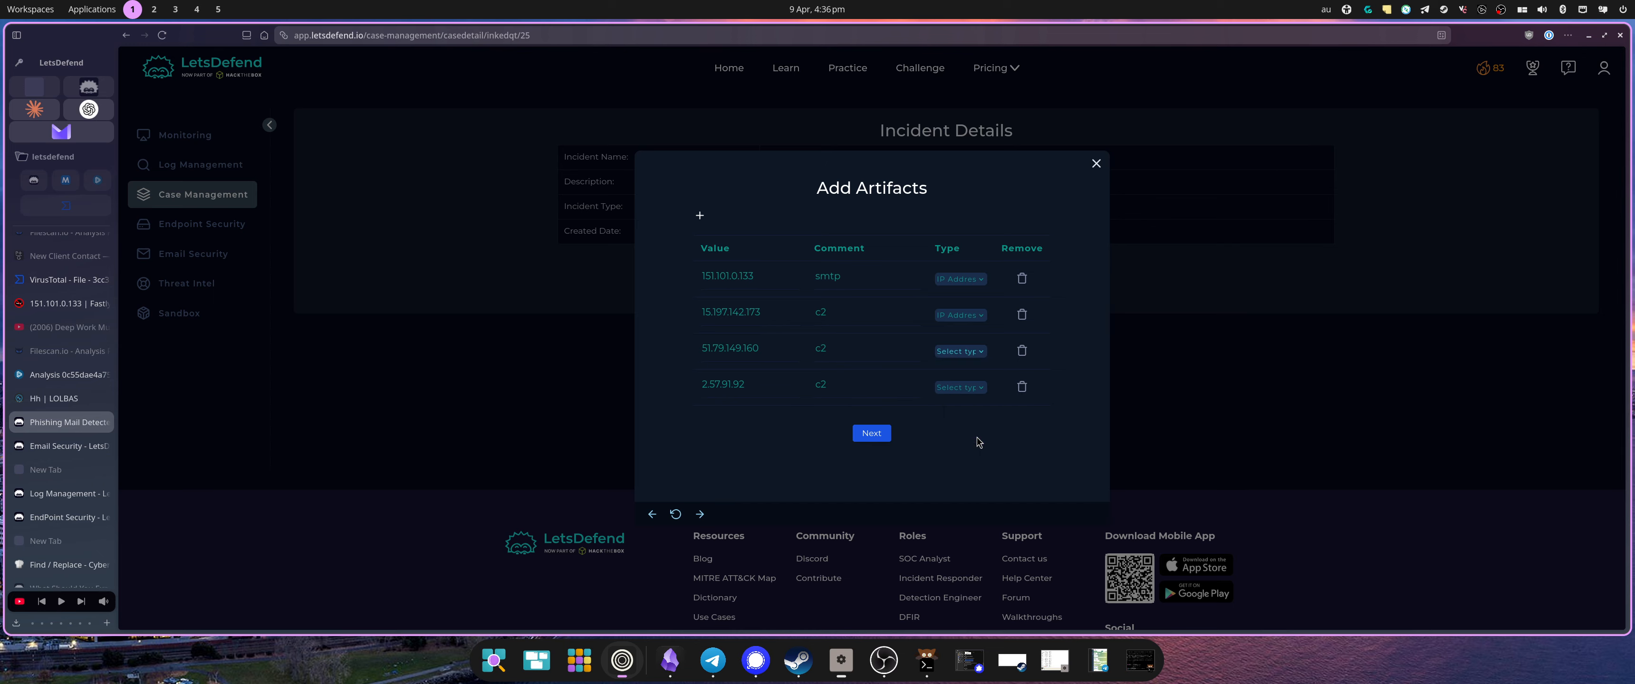
click(978, 389)
click(976, 471)
Copy the malicious document's file hash from VirusTotal and add it as a fifth artifact with the type MD5 Hash
scroll(42, 325, down, 3)
click(75, 505)
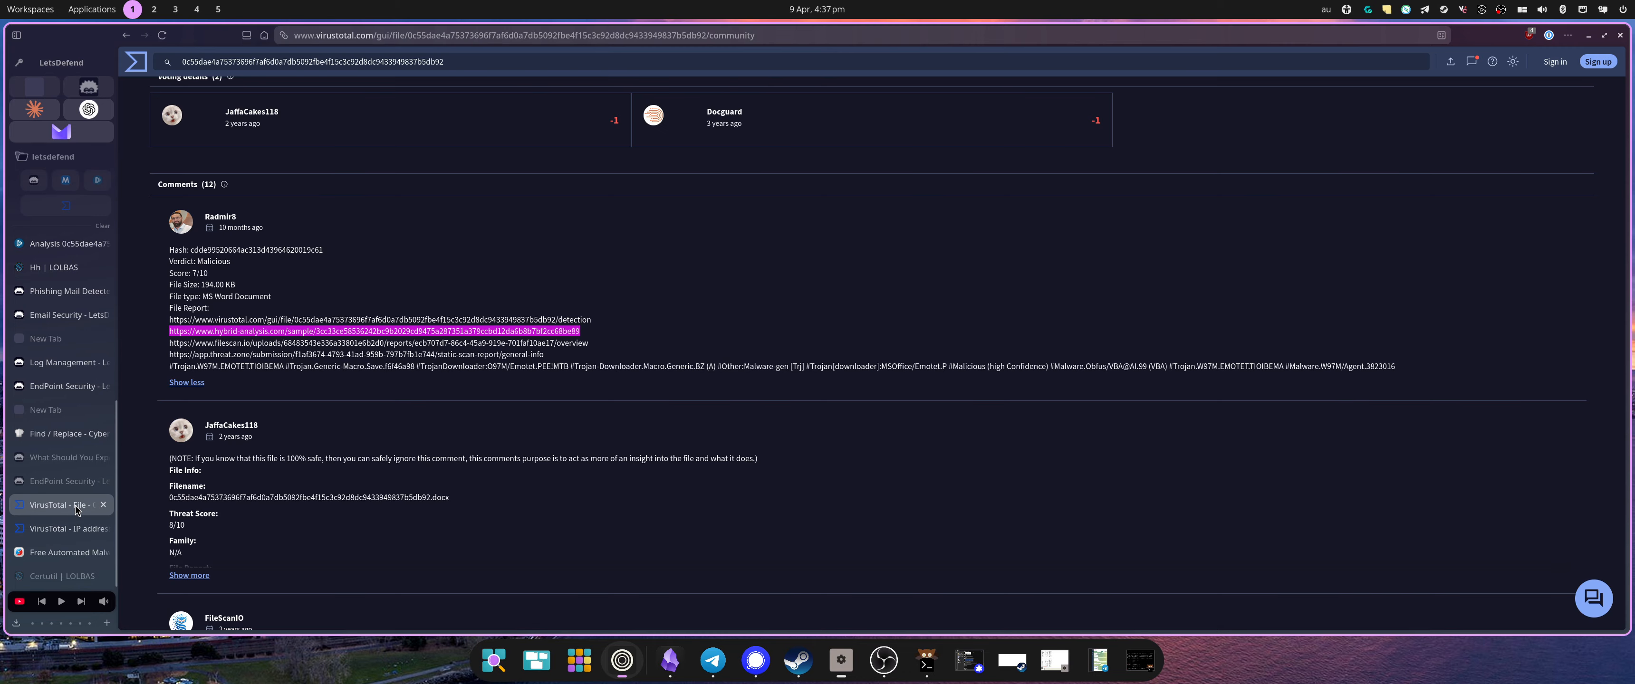
click(70, 528)
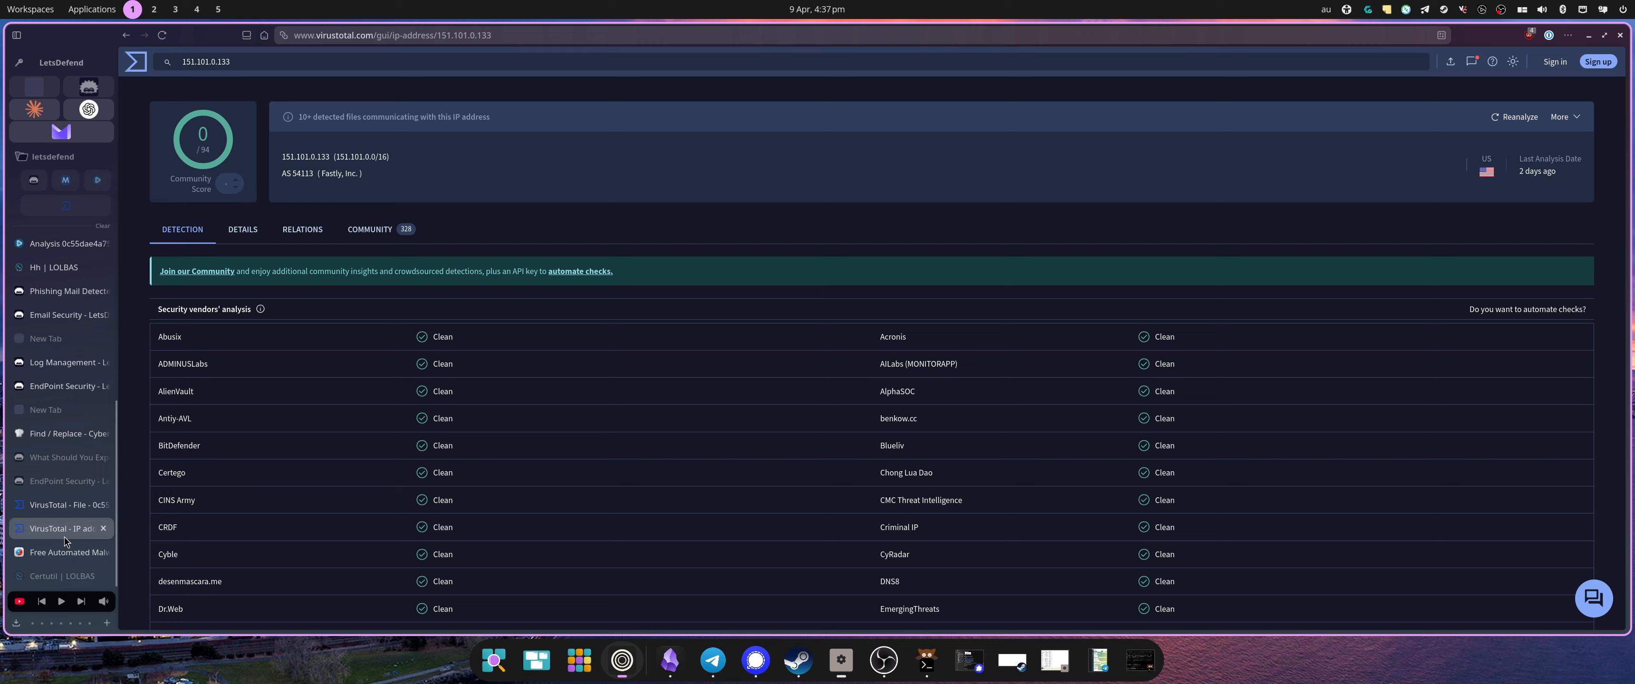
click(67, 505)
double_click(293, 66)
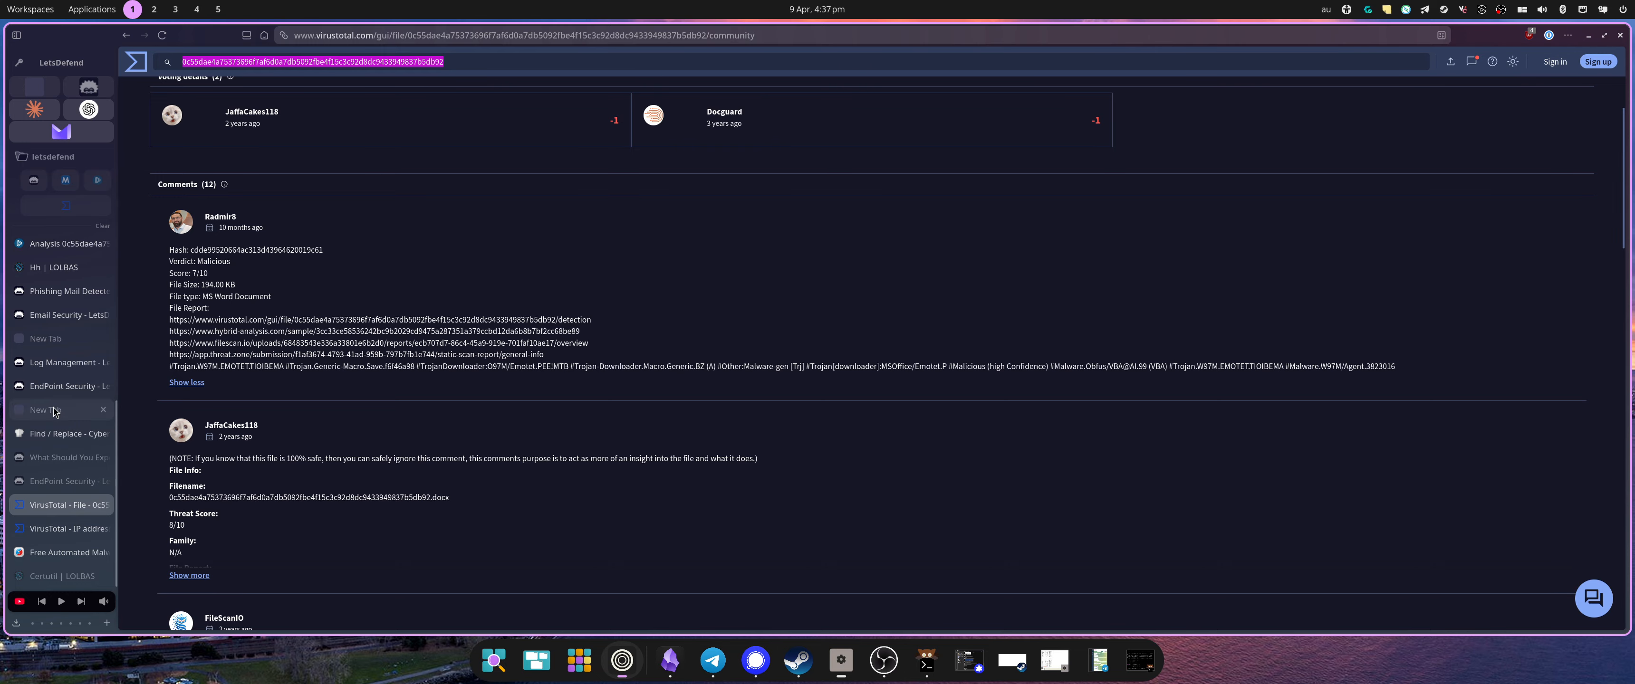
click(67, 291)
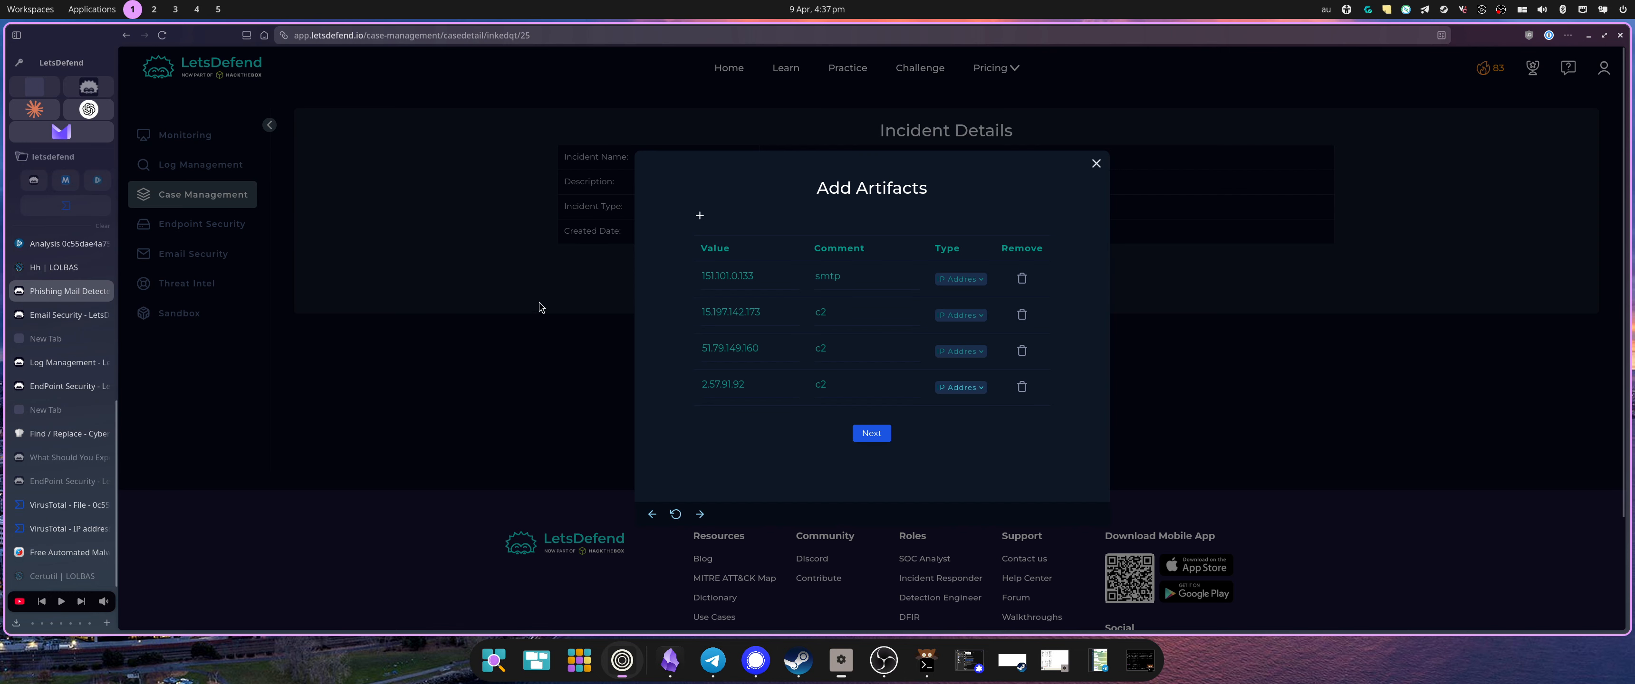
click(700, 215)
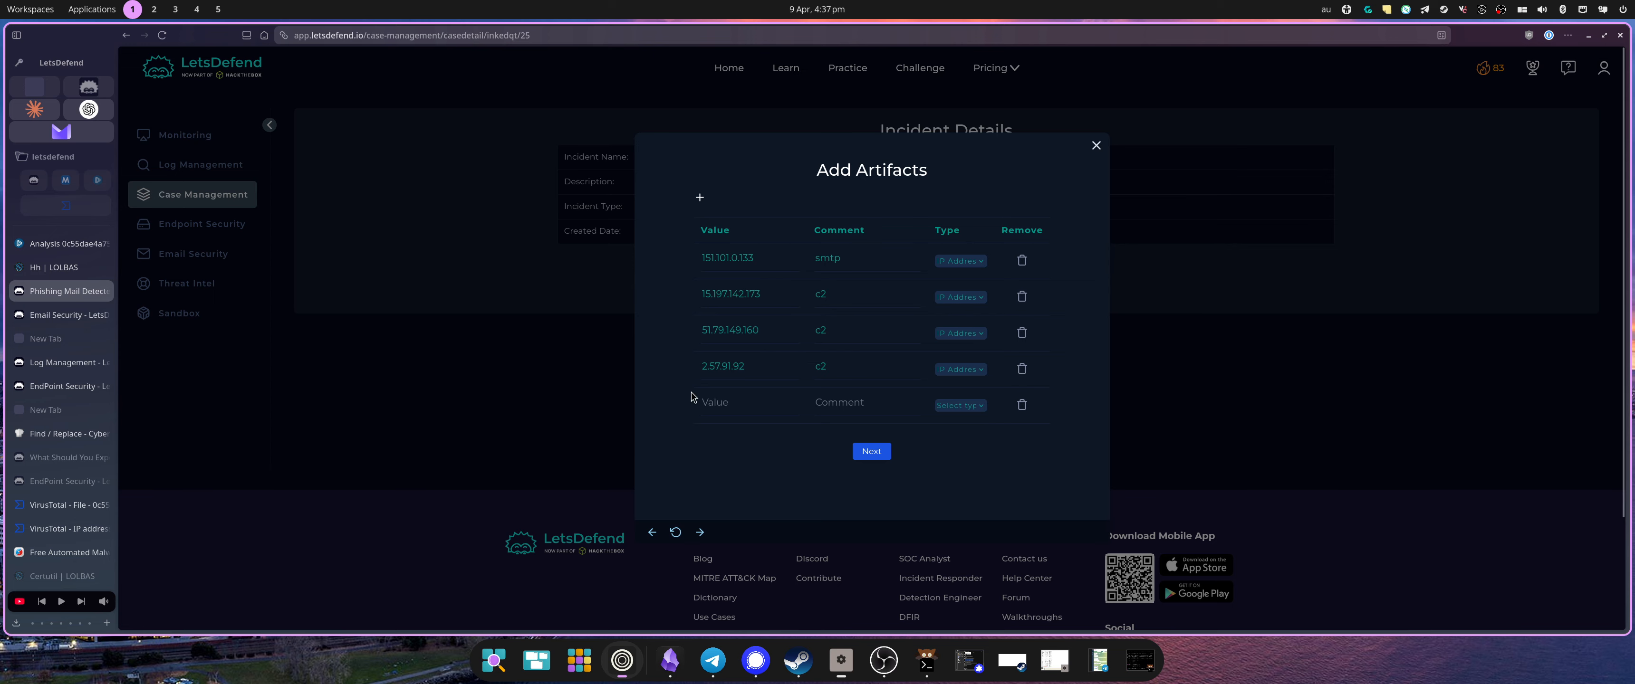
click(709, 395)
key(ctrl+v)
click(960, 409)
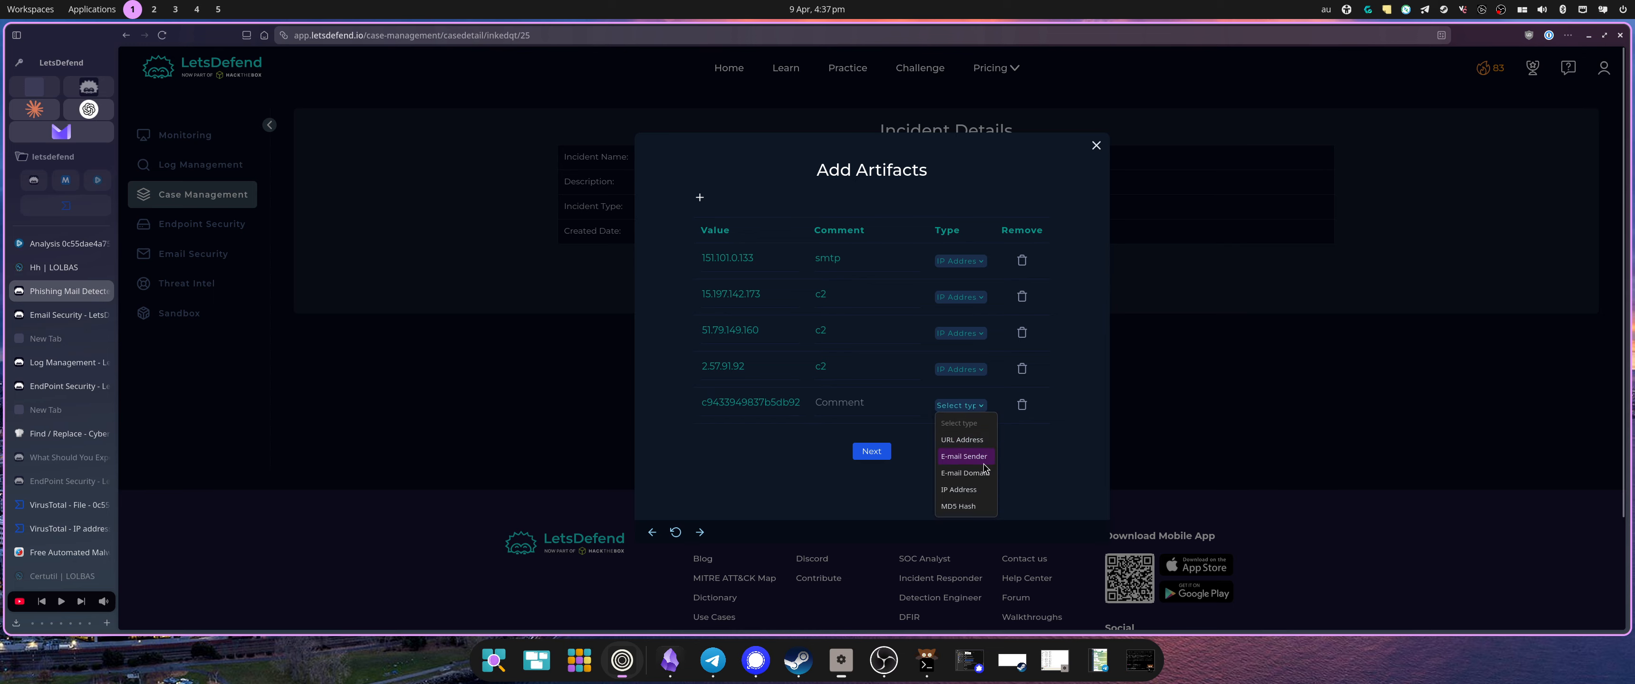
click(978, 506)
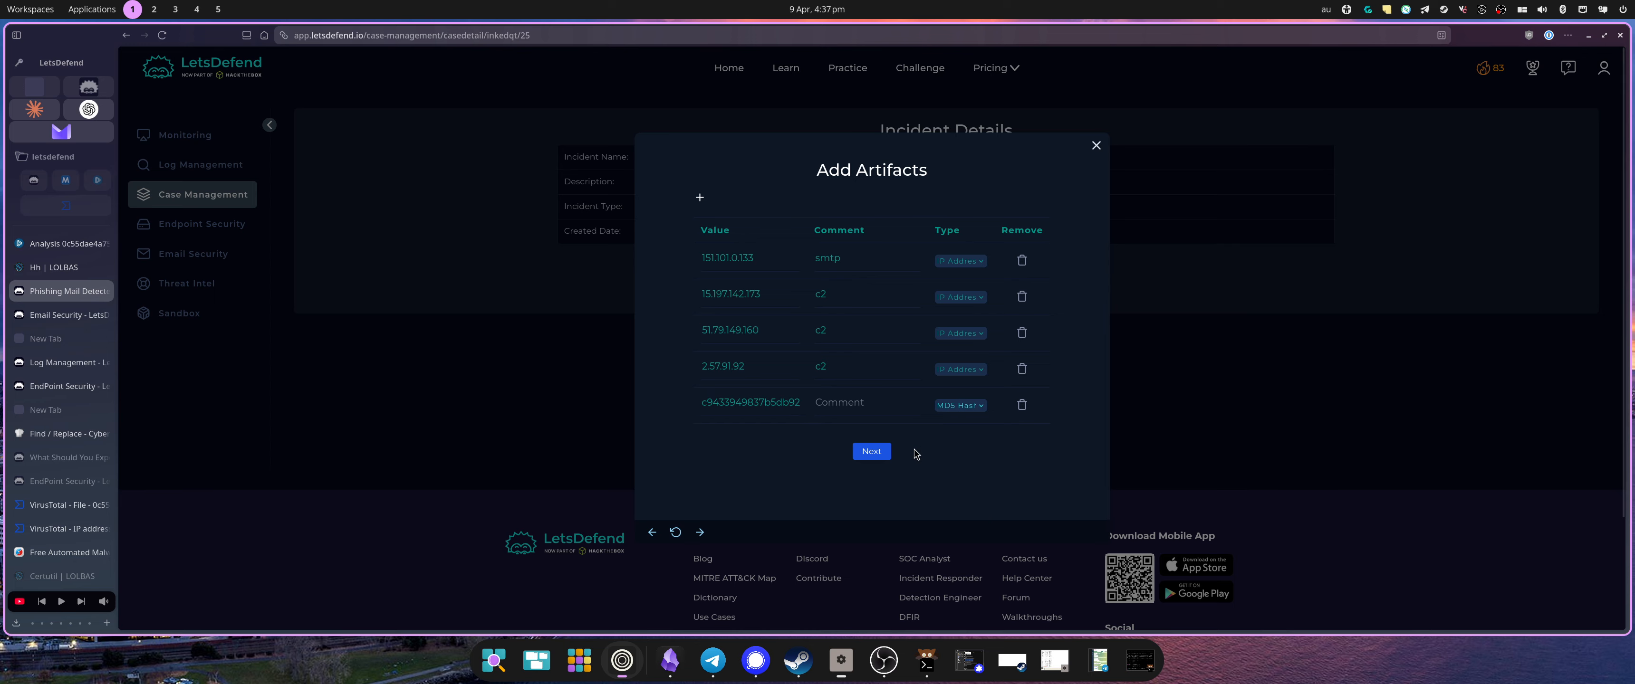
Comment the hash artifact with the file name, the copied hash followed by ".docx", and submit the artifacts
click(838, 401)
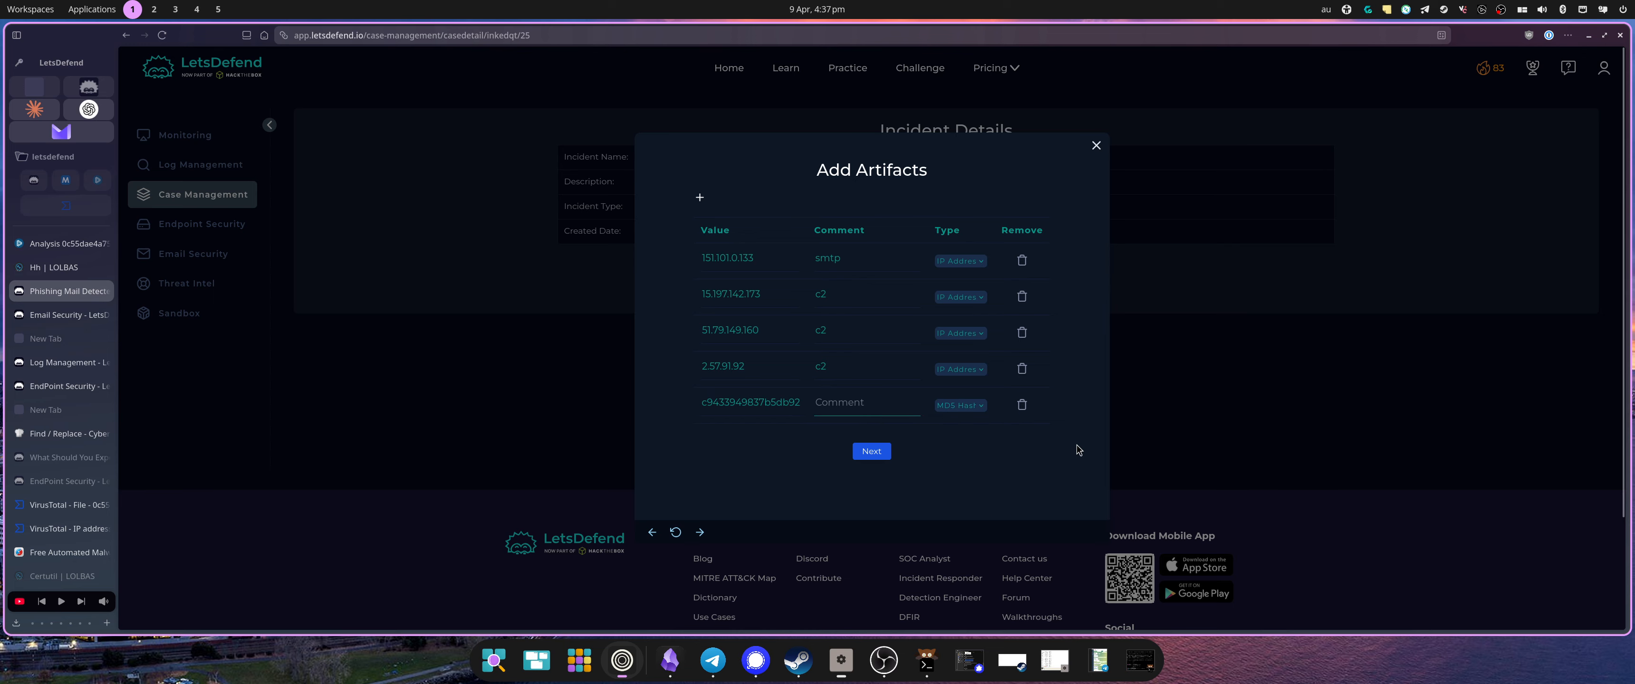
key(ctrl+v)
text(.doc)
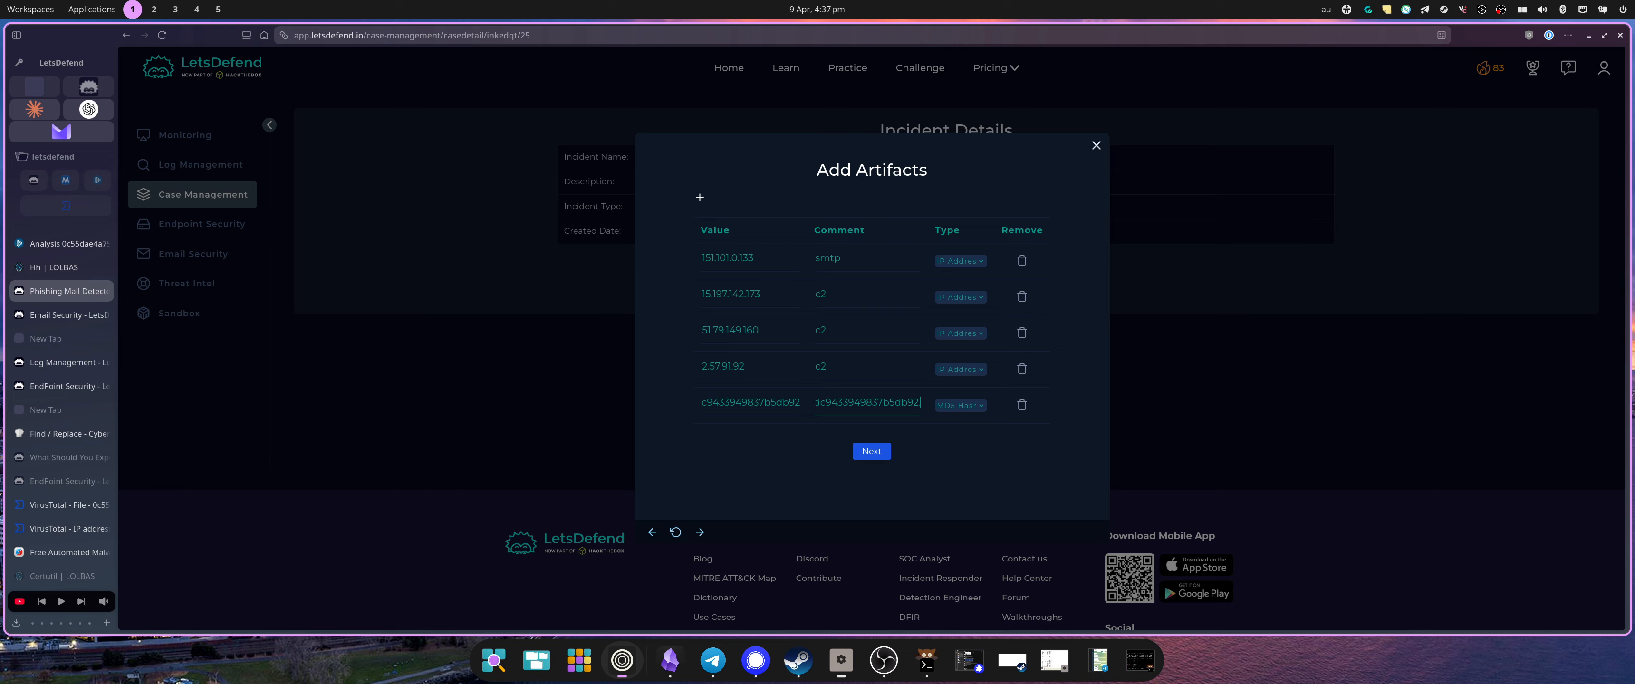
text(x)
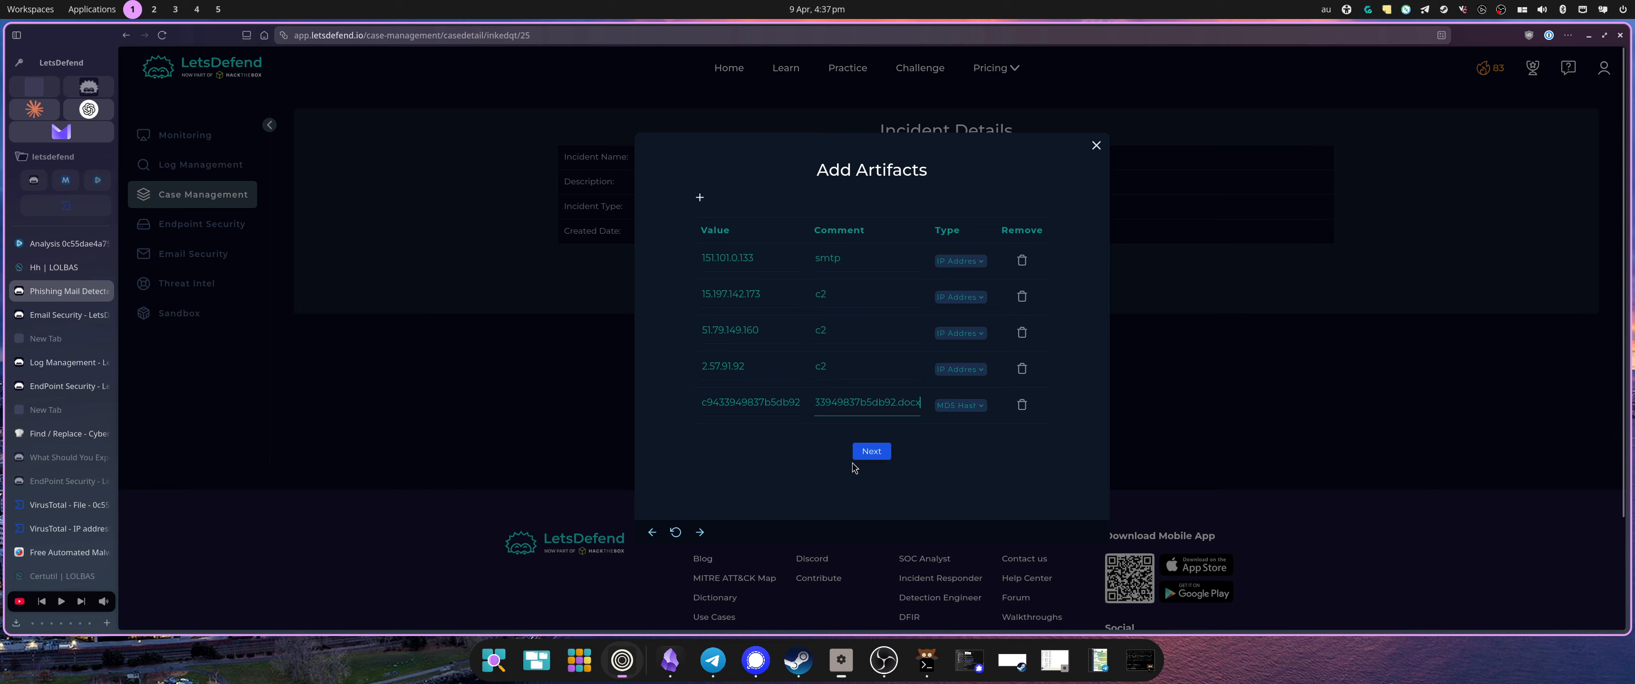
click(871, 453)
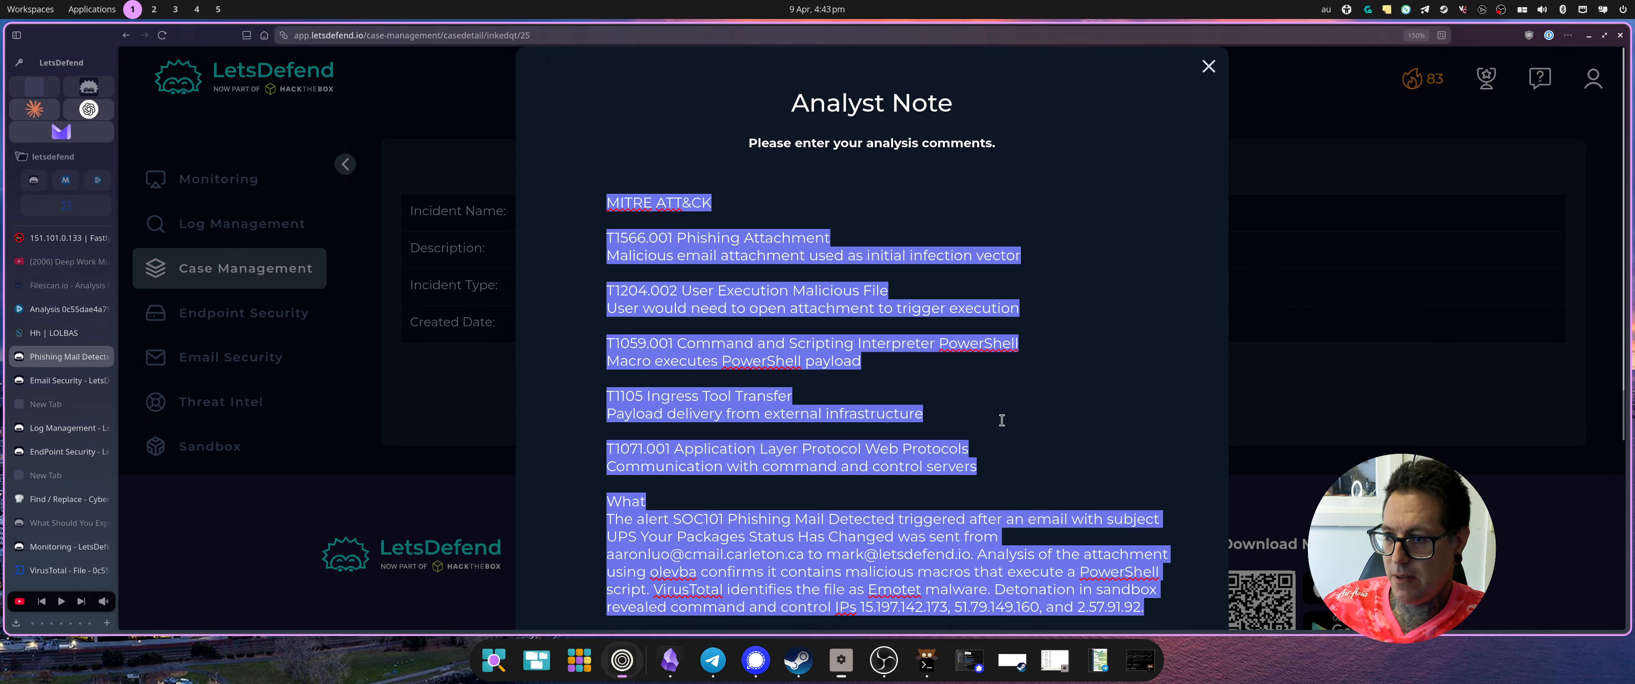
Review and submit the analyst note with its MITRE ATT&CK, What, When, Where and Why sections, and confirm finishing the playbook
scroll(1001, 419, down, 2)
scroll(1001, 418, down, 3)
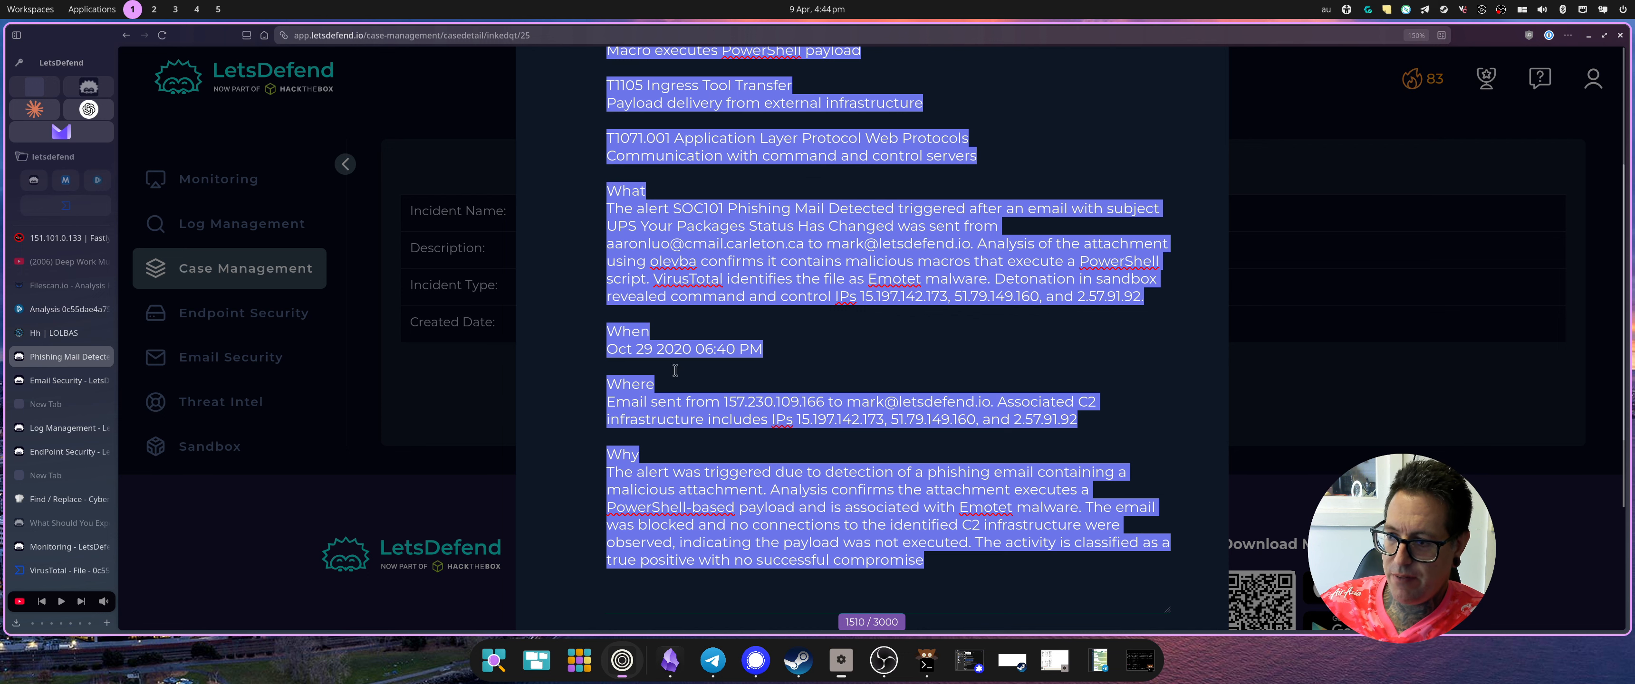
scroll(761, 476, down, 3)
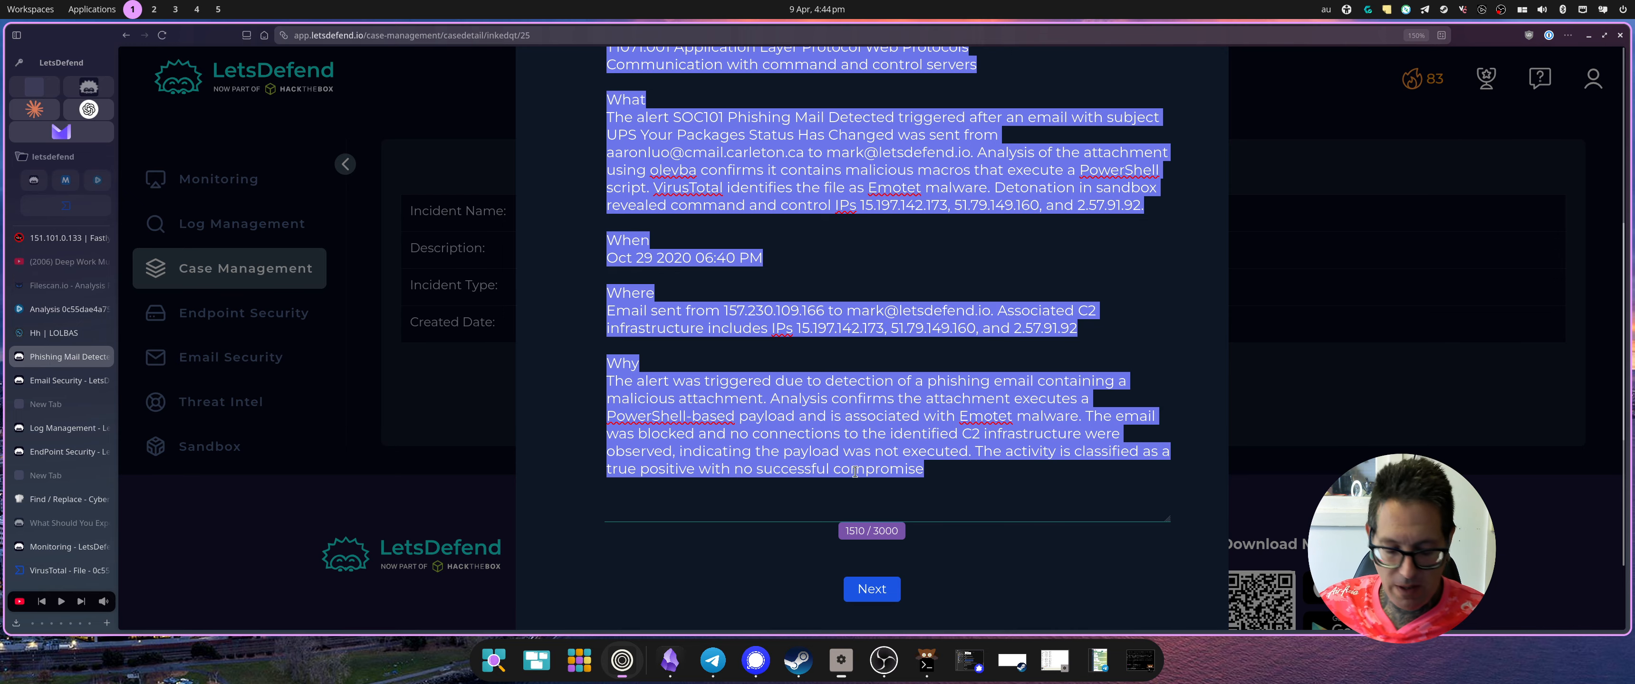
click(881, 589)
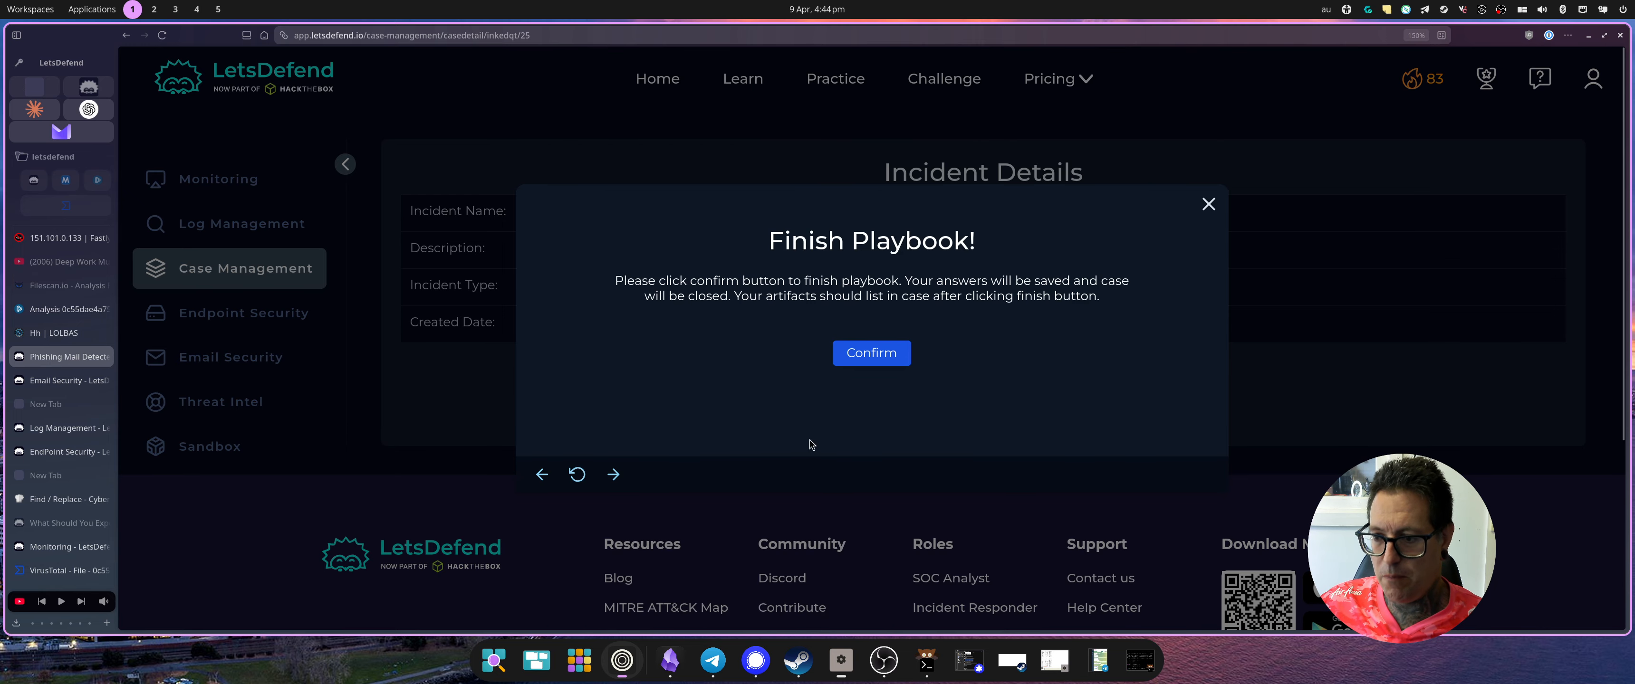
click(859, 351)
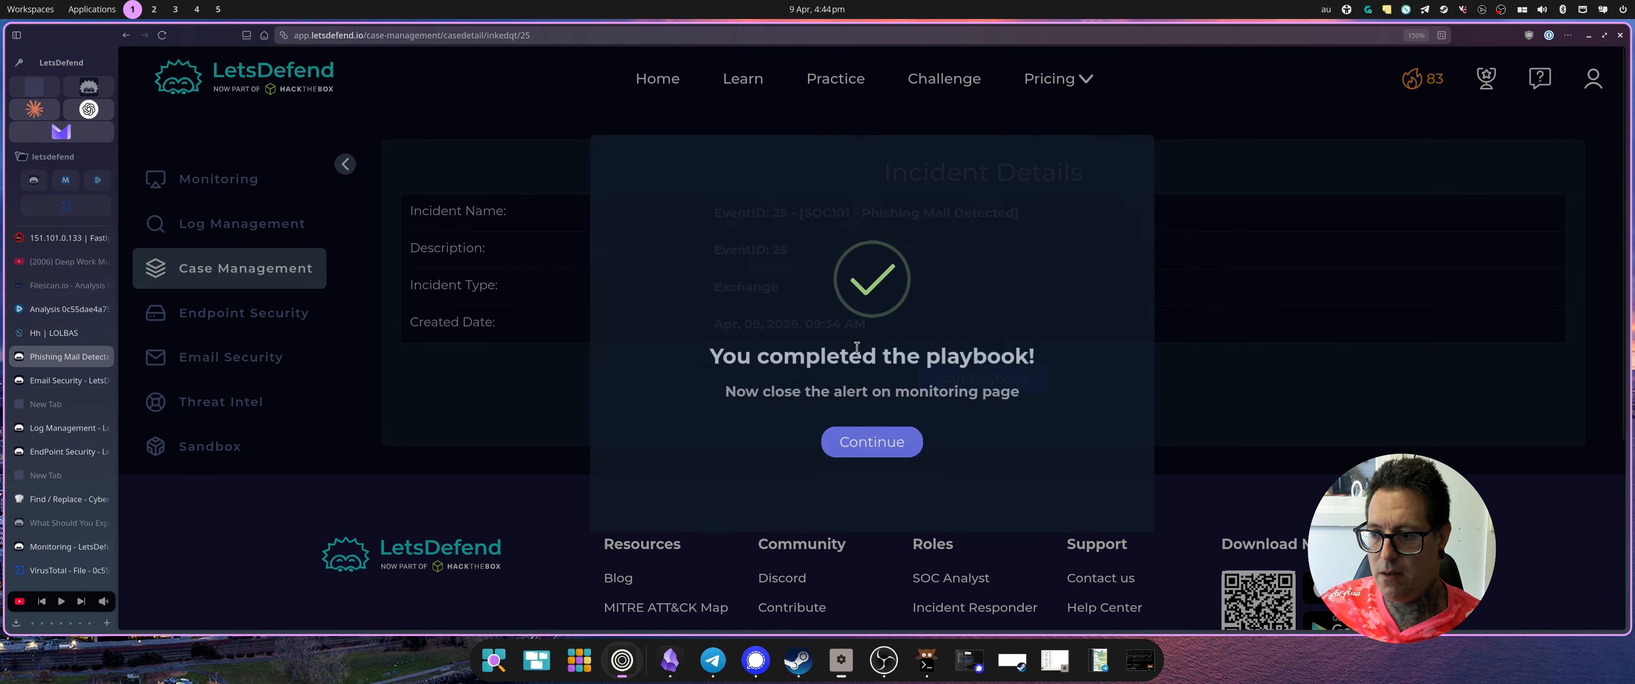
click(870, 446)
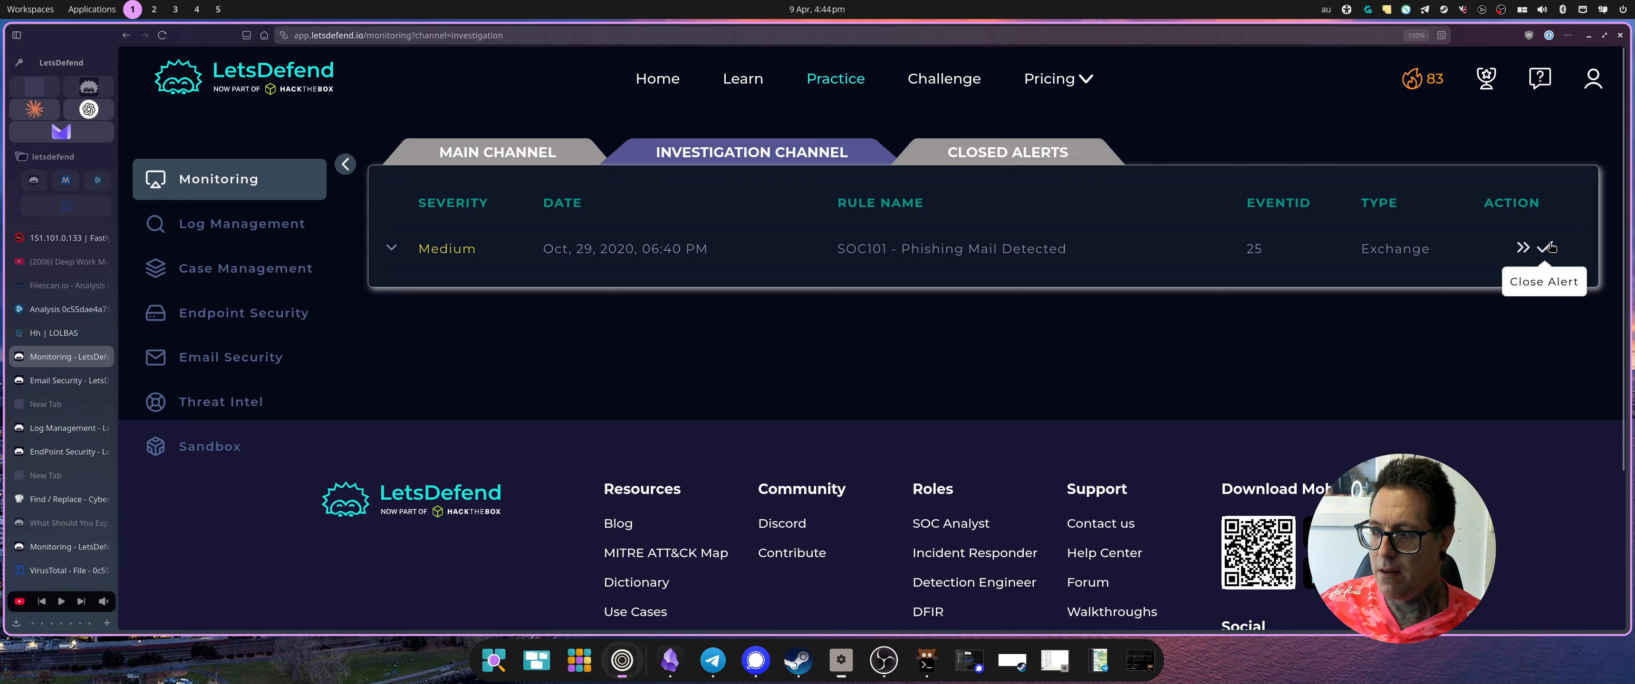
Close the alert with Event ID 25 as True Positive with the copied analyst note, and dismiss the streak screen
click(1546, 247)
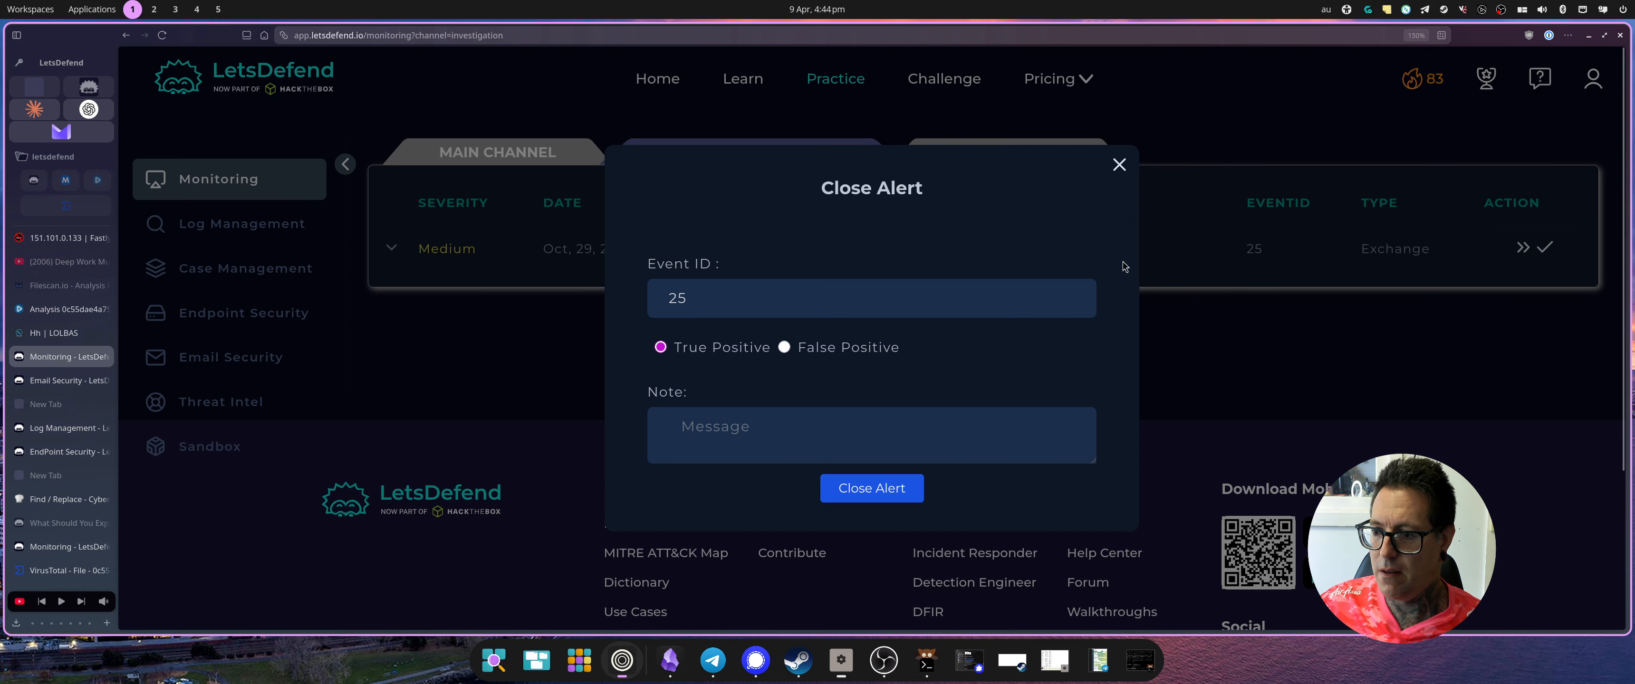
click(695, 428)
key(ctrl+v)
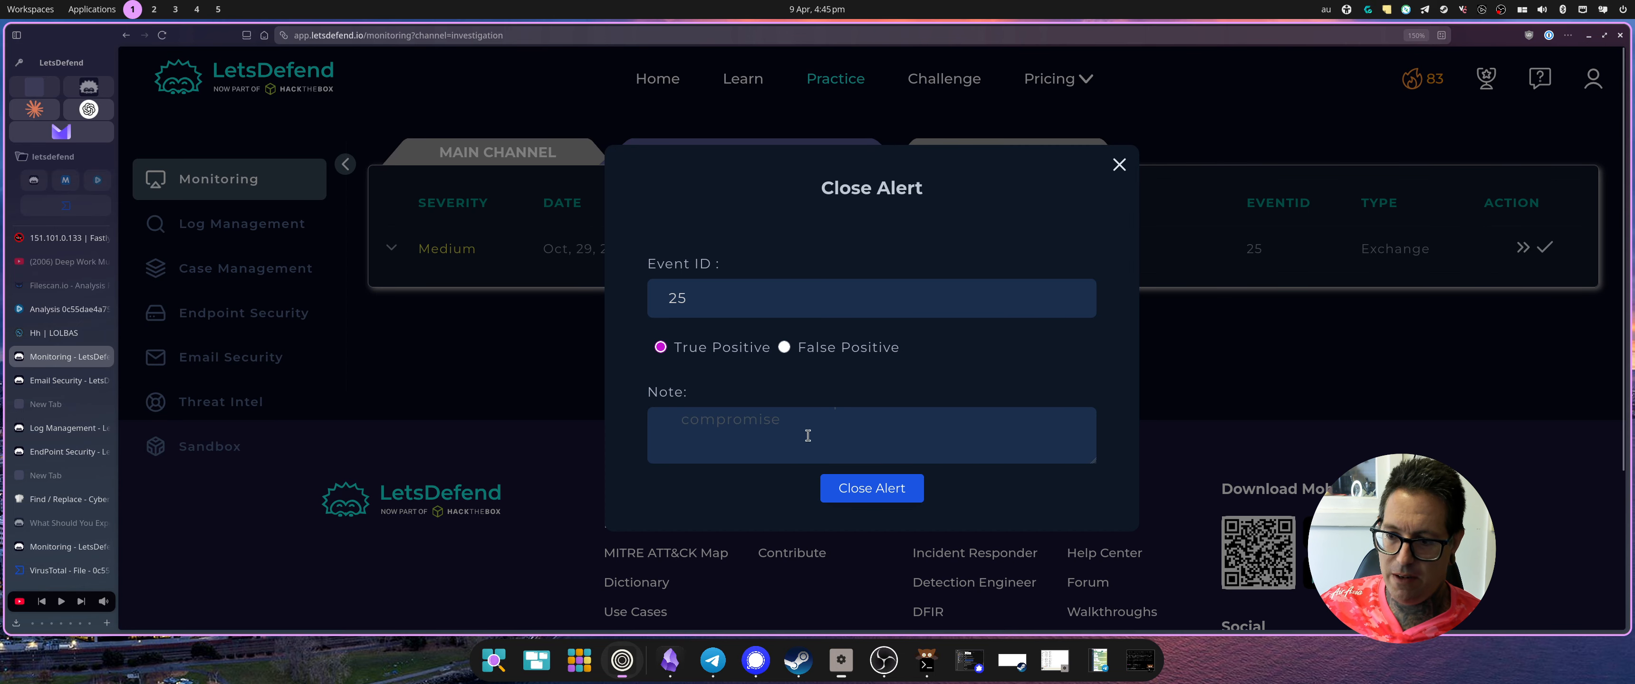
click(875, 490)
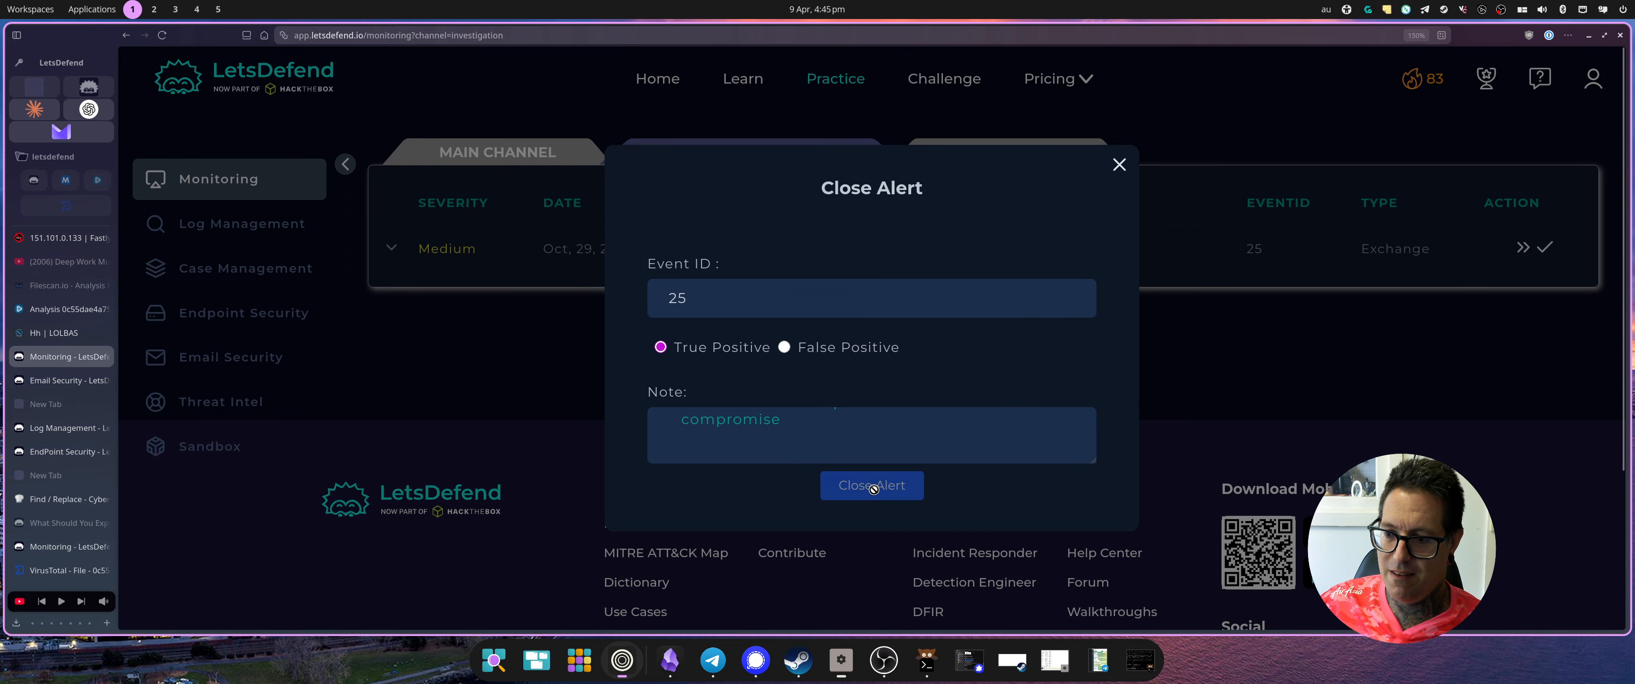
scroll(875, 492, down, 2)
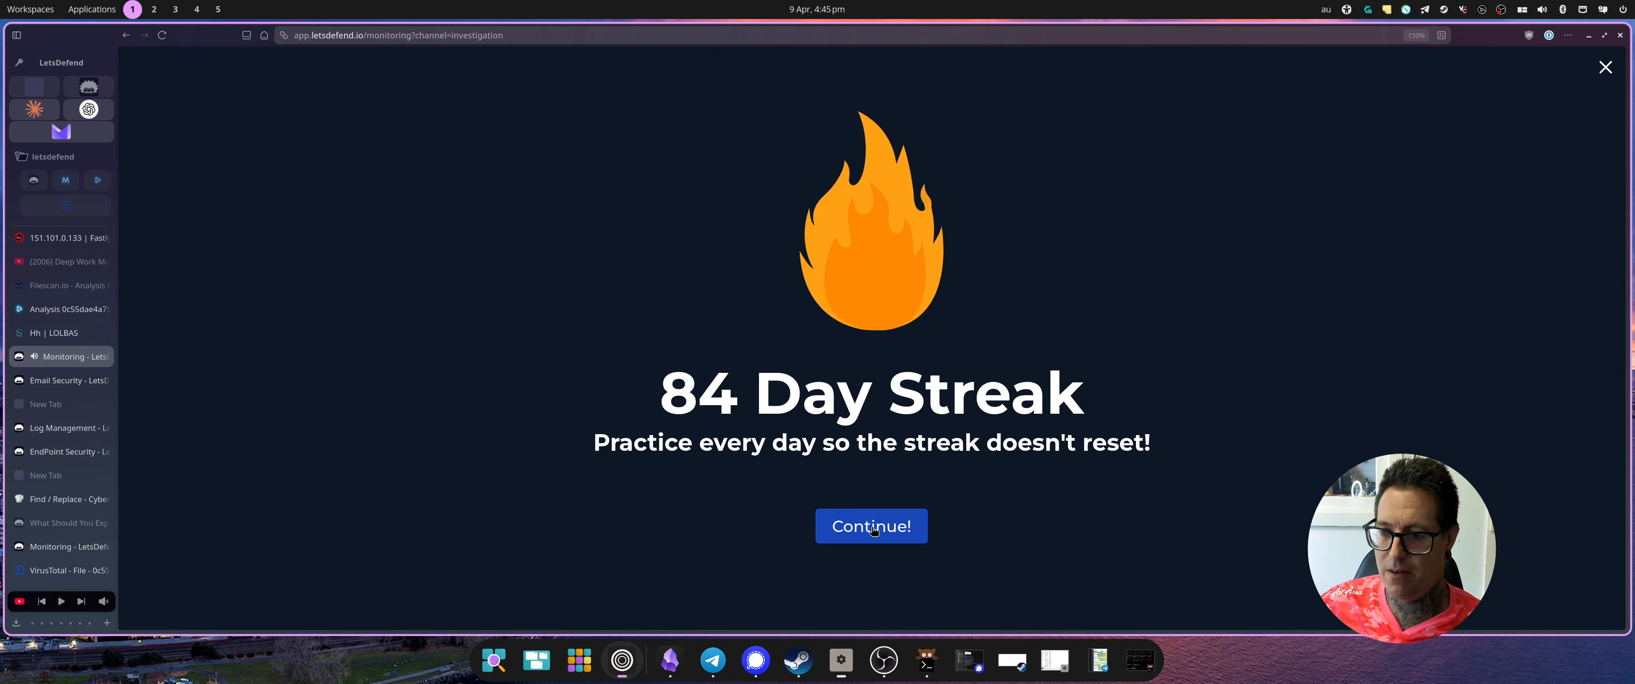
click(870, 528)
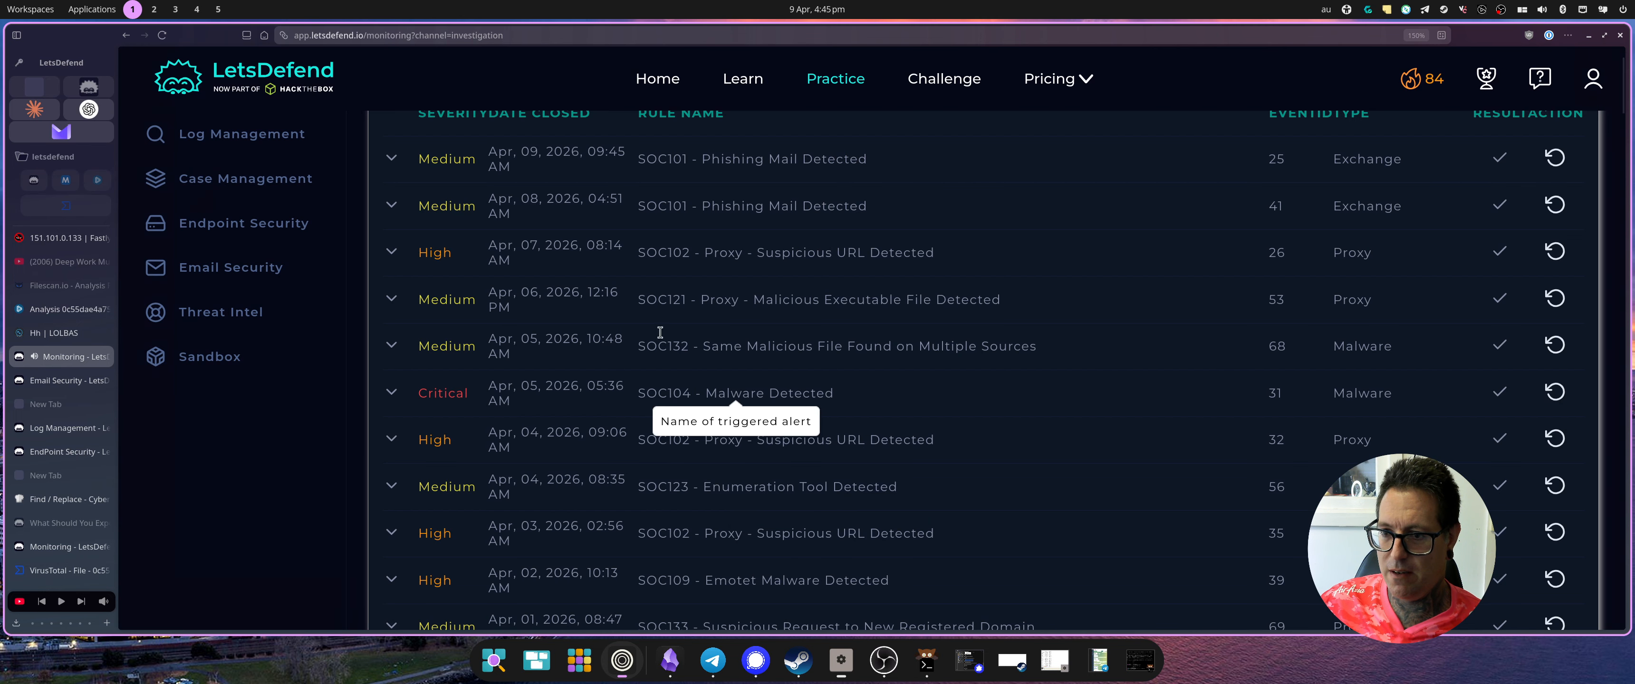
Expand the closed SOC101 alert with Event ID 25 and review its answer, playbook answers and analyst note
click(392, 158)
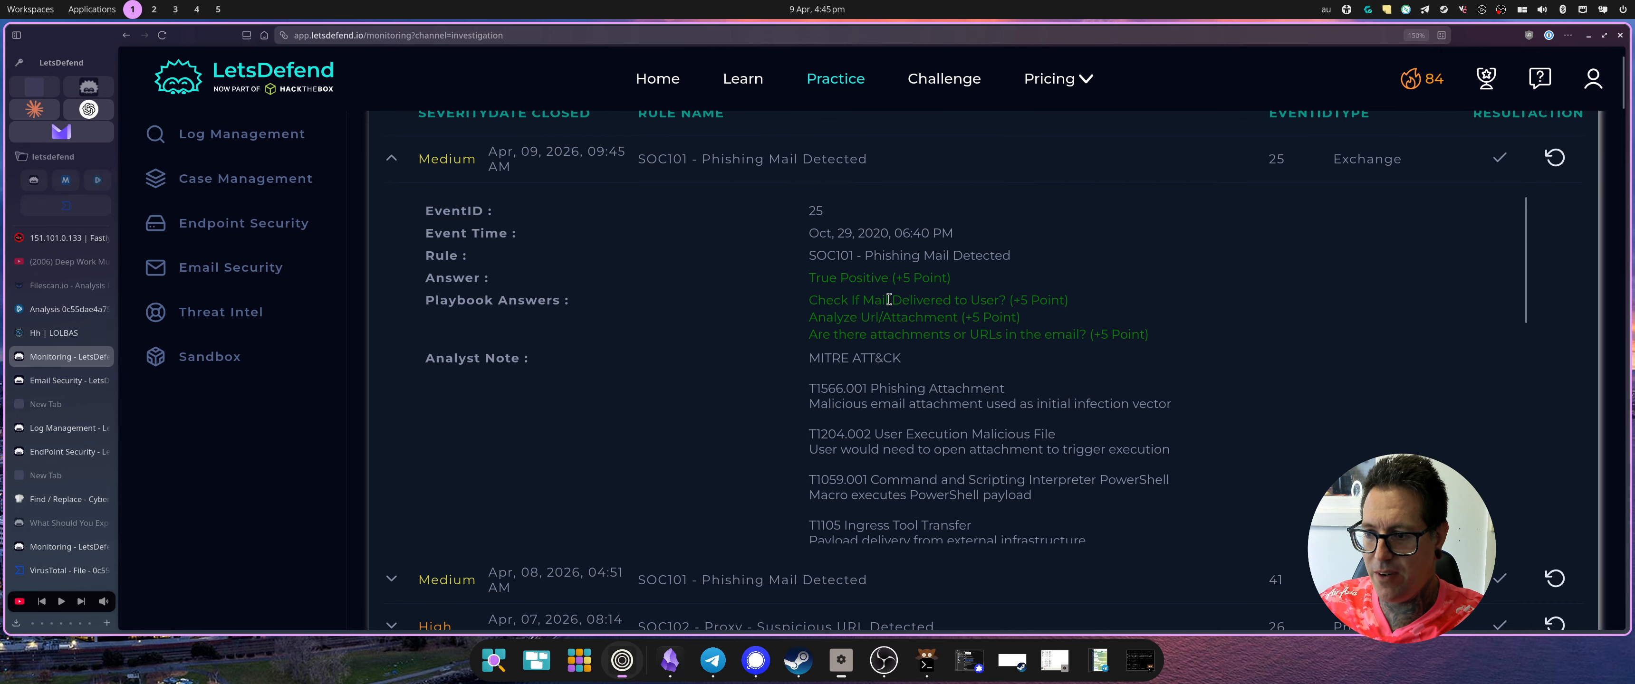
scroll(921, 319, down, 6)
scroll(939, 368, up, 5)
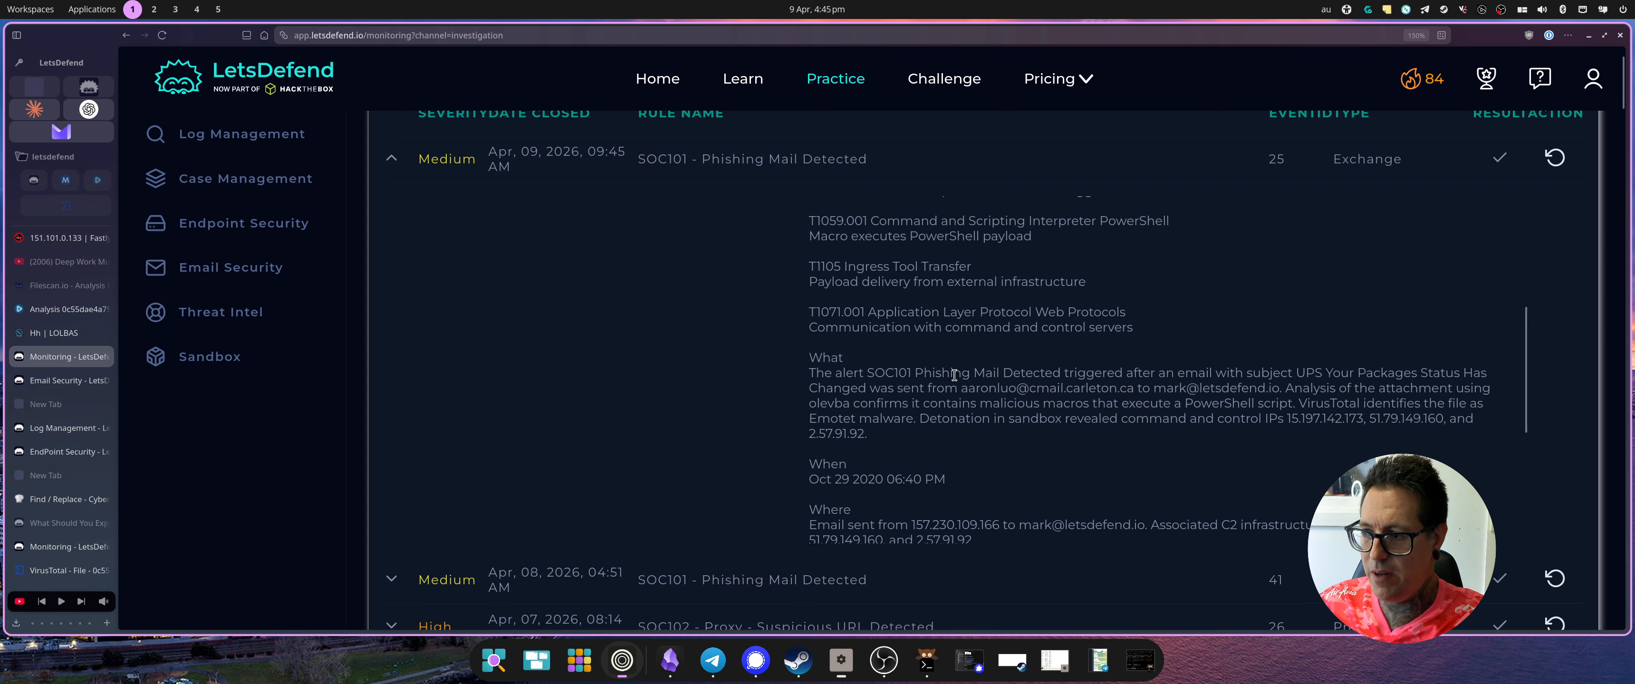
scroll(944, 395, up, 2)
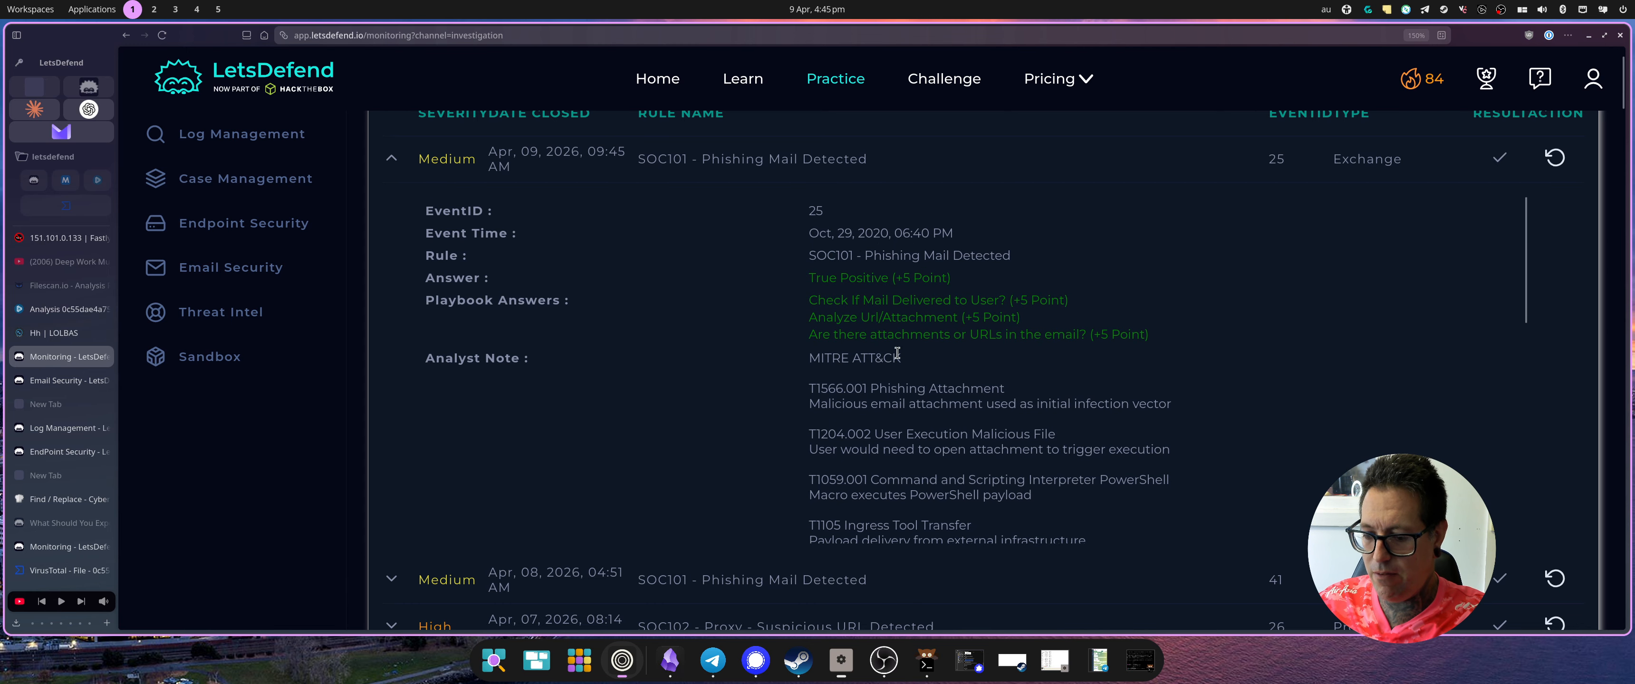